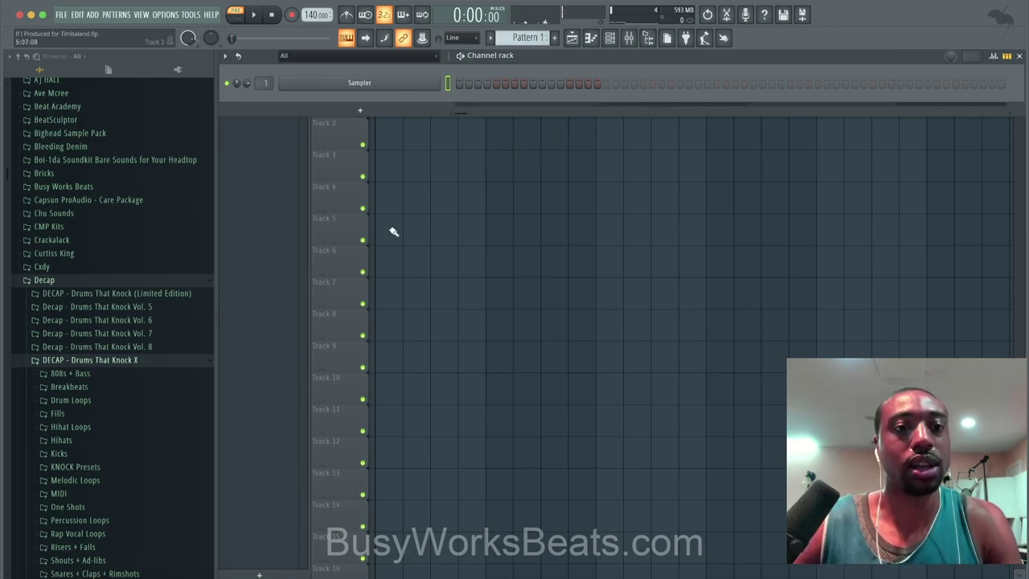
Turn on the metronome and tap in a project tempo of 98 BPM
scroll(77, 430, "down", 3)
key("ctrl+m")
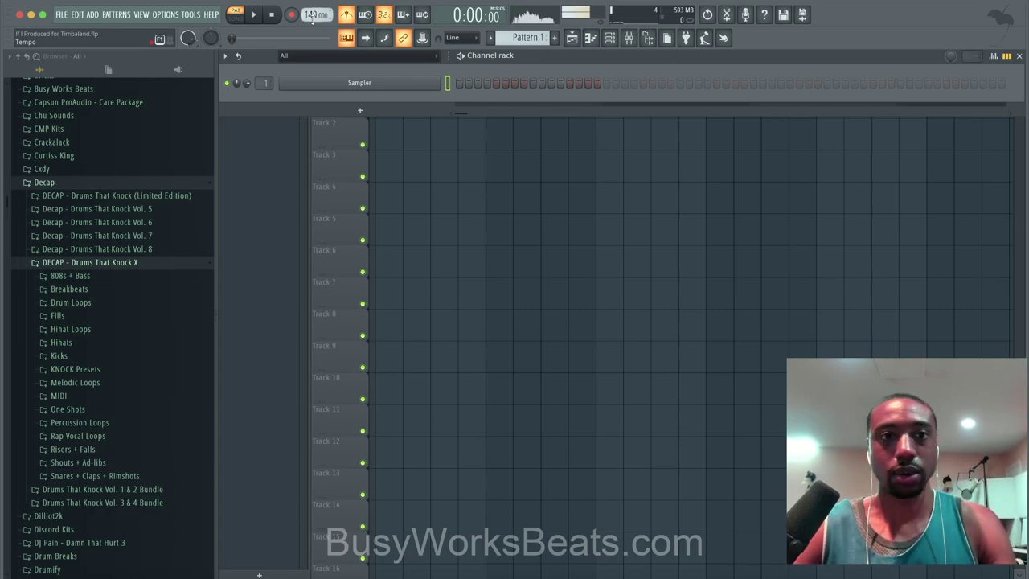
right_click(313, 15)
left_click(417, 27)
left_click(514, 255)
left_click(523, 254)
left_click(528, 252)
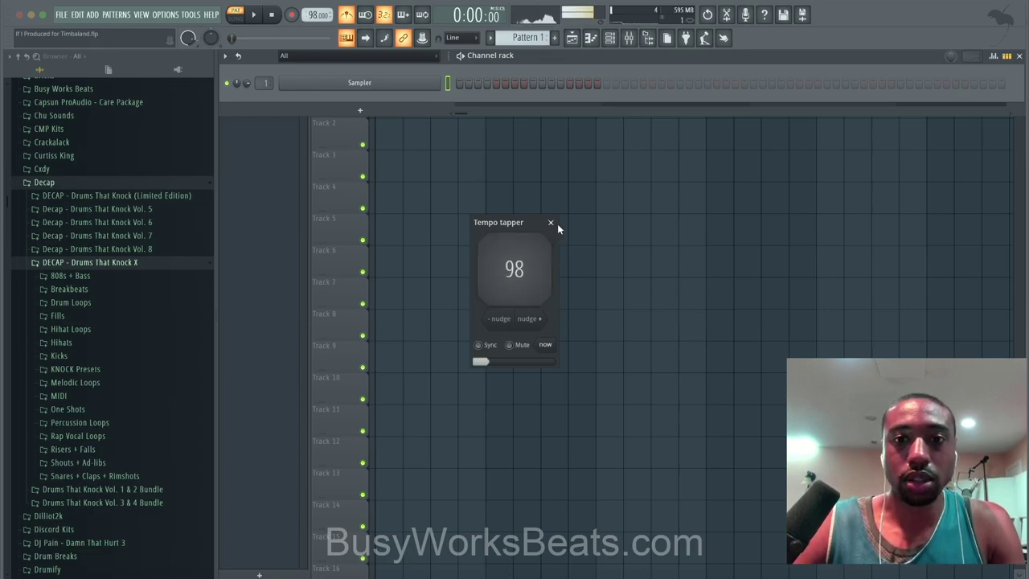
left_click(551, 222)
Audition samples in the Snares + Claps + Rimshots folder of DECAP - Drums That Knock X and load "DECAP snare abolish pop clap" in a new channel
scroll(90, 301, "down", 5)
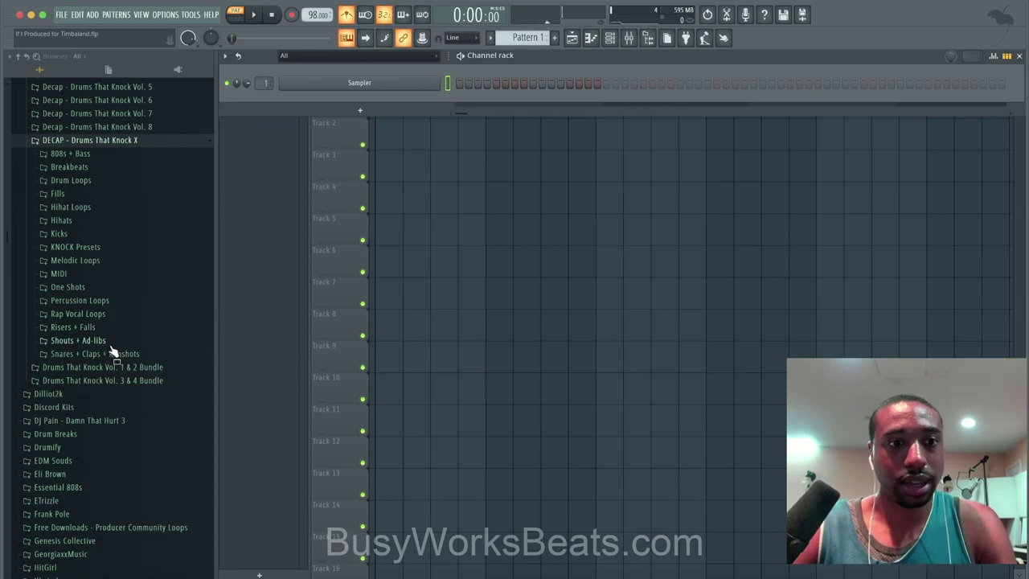
left_click(113, 355)
left_click(96, 147)
left_click(99, 136)
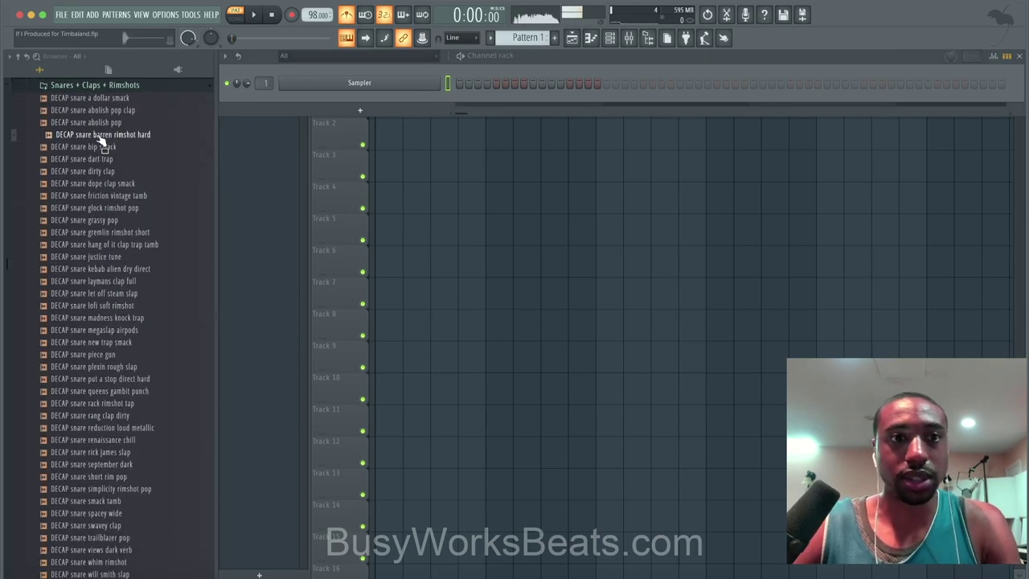
left_click(101, 123)
left_click(107, 111)
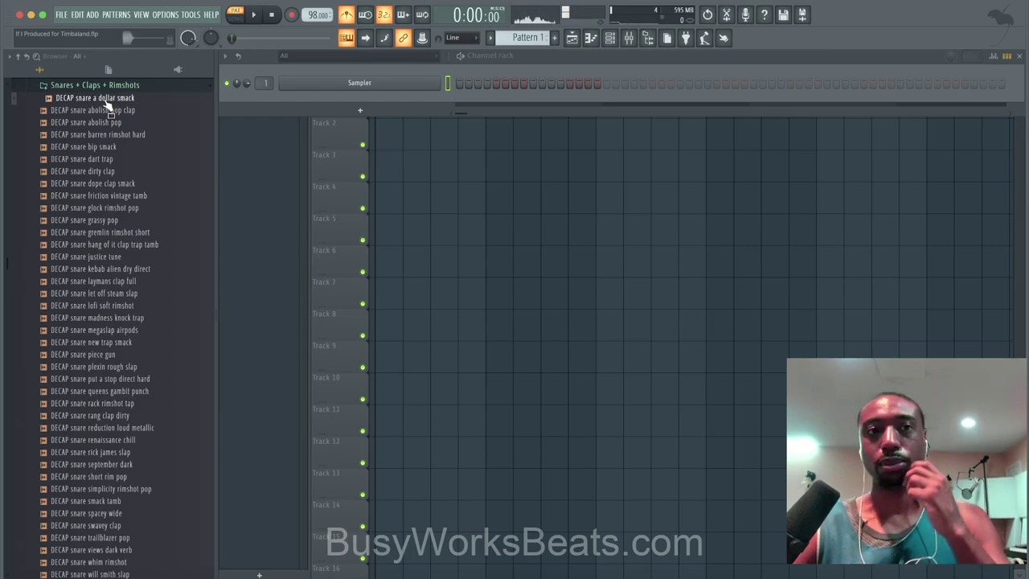
right_click(111, 113)
left_click(104, 113)
right_click(103, 112)
left_click(120, 121)
Load the sample "DECAP snare abolish pop" in a new channel
left_click(120, 122)
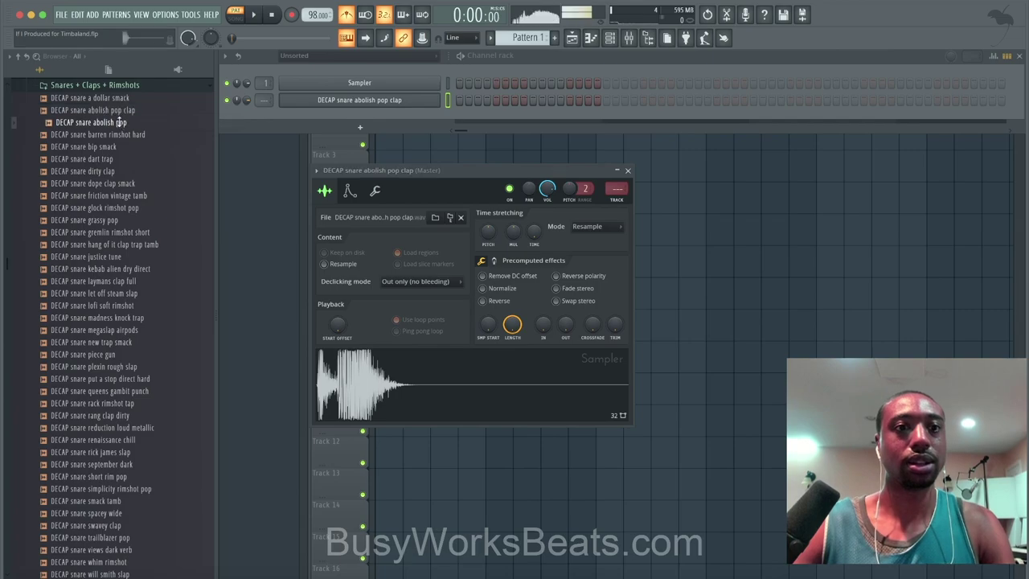
right_click(121, 121)
left_click(138, 133)
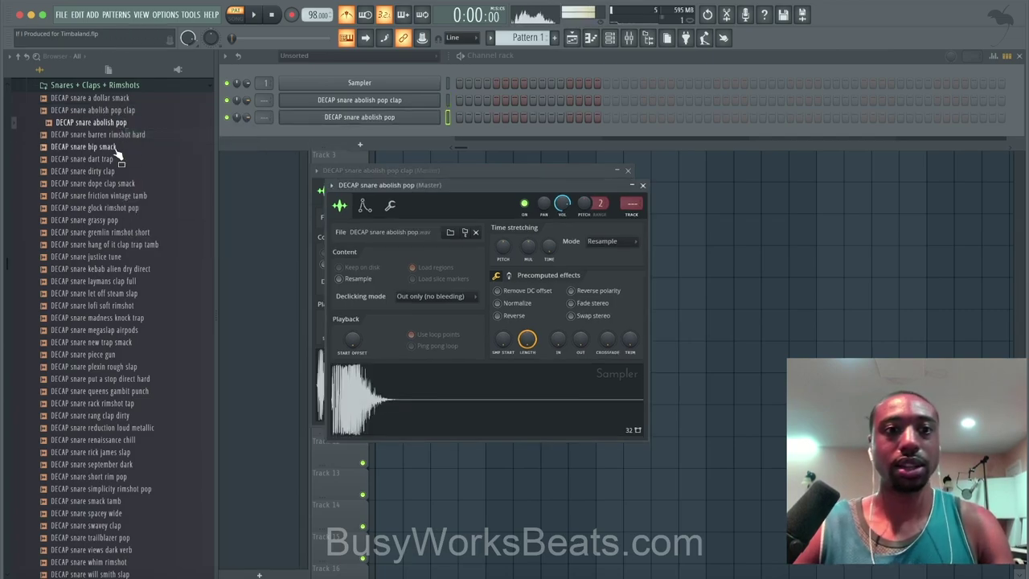
Audition more snare samples and load "DECAP snare friction vintage tamb" in a new channel
left_click(121, 147)
left_click(118, 160)
left_click(119, 171)
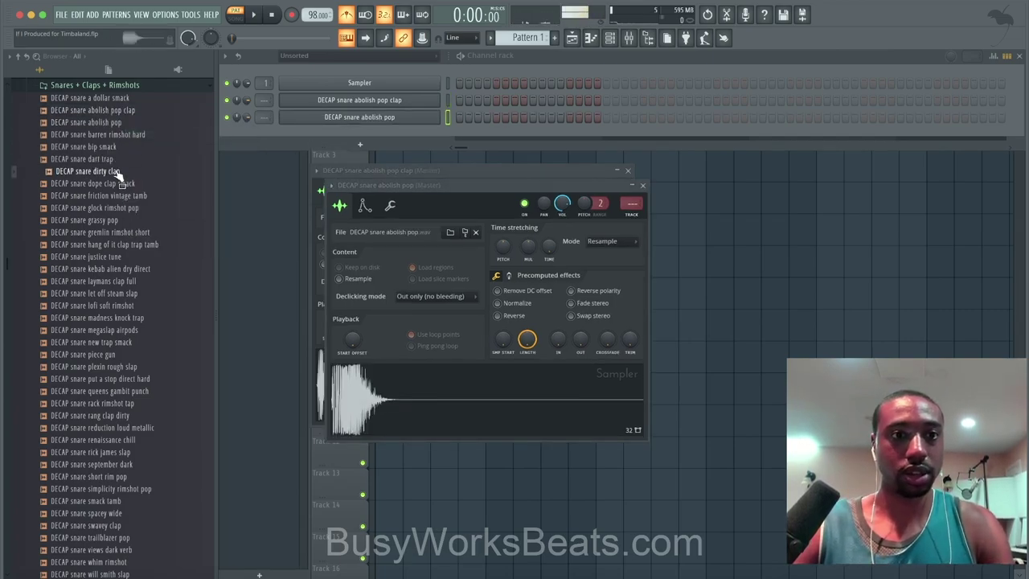
left_click(118, 184)
left_click(119, 195)
left_click(118, 208)
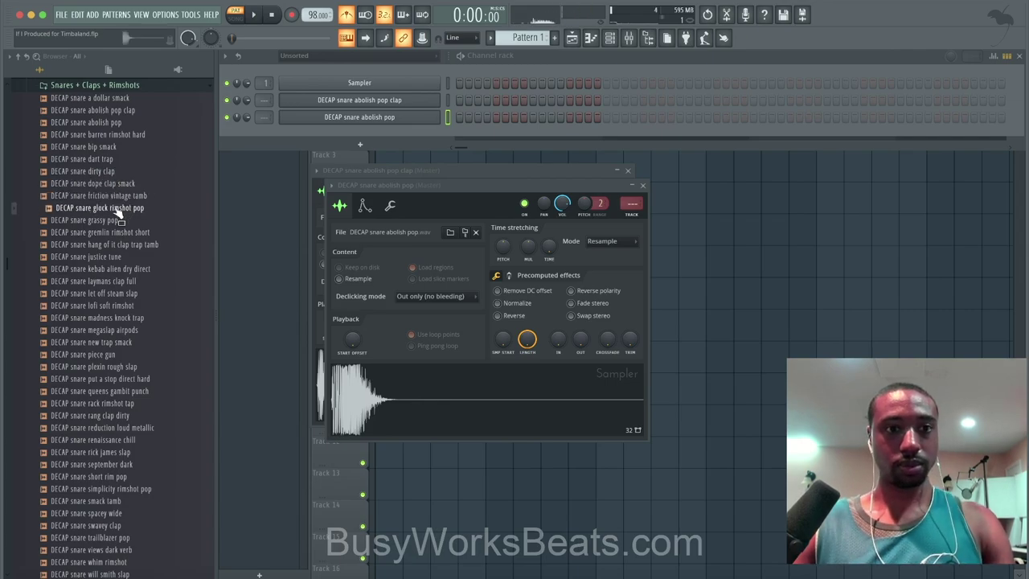
left_click(118, 197)
right_click(119, 201)
left_click(149, 211)
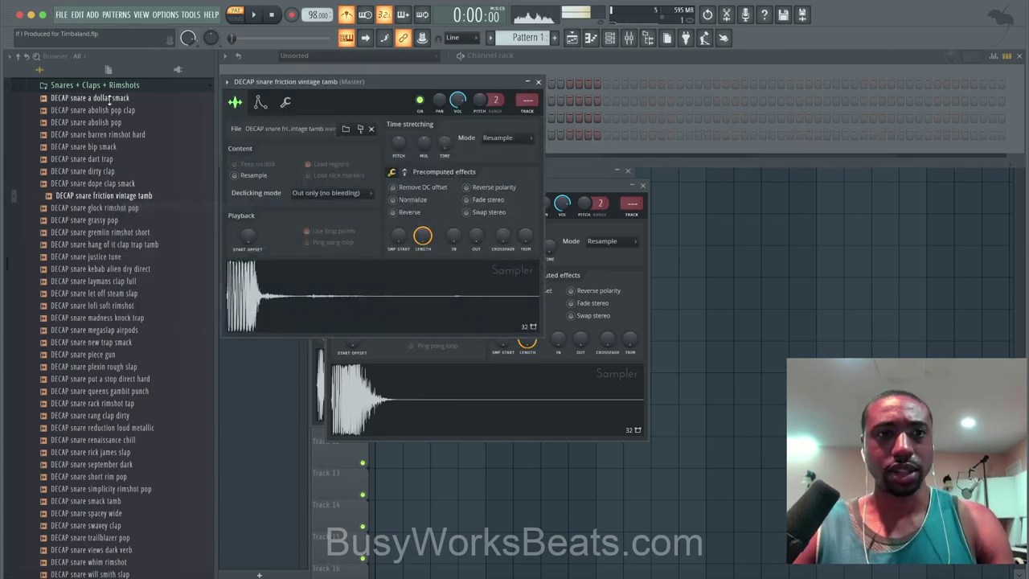
Open the mixer and load "DECAP kick alrighty then bold" from the Kicks folder in a new channel
left_click(112, 85)
scroll(120, 161, "up", 5)
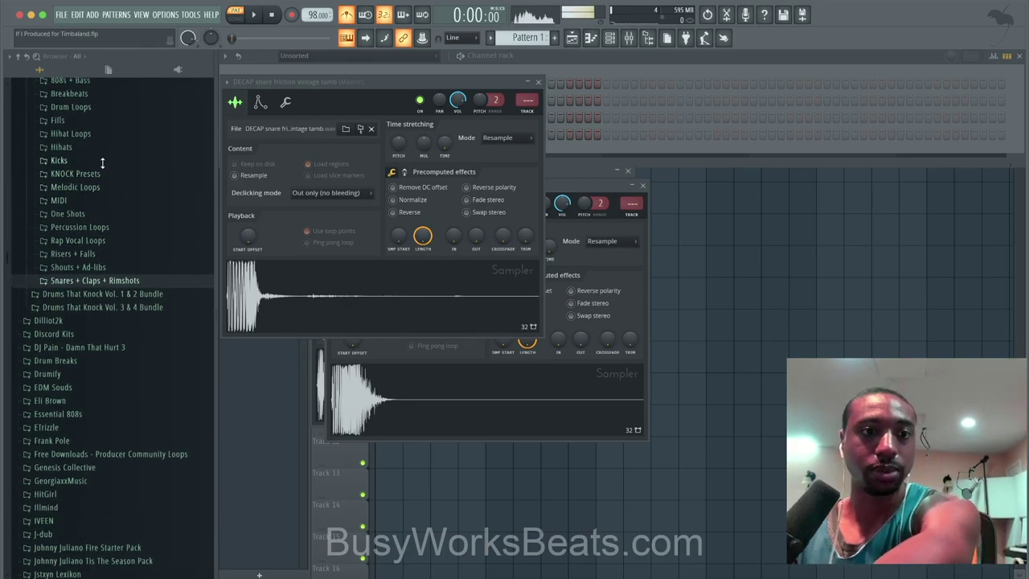
left_click(60, 160)
left_click(103, 97)
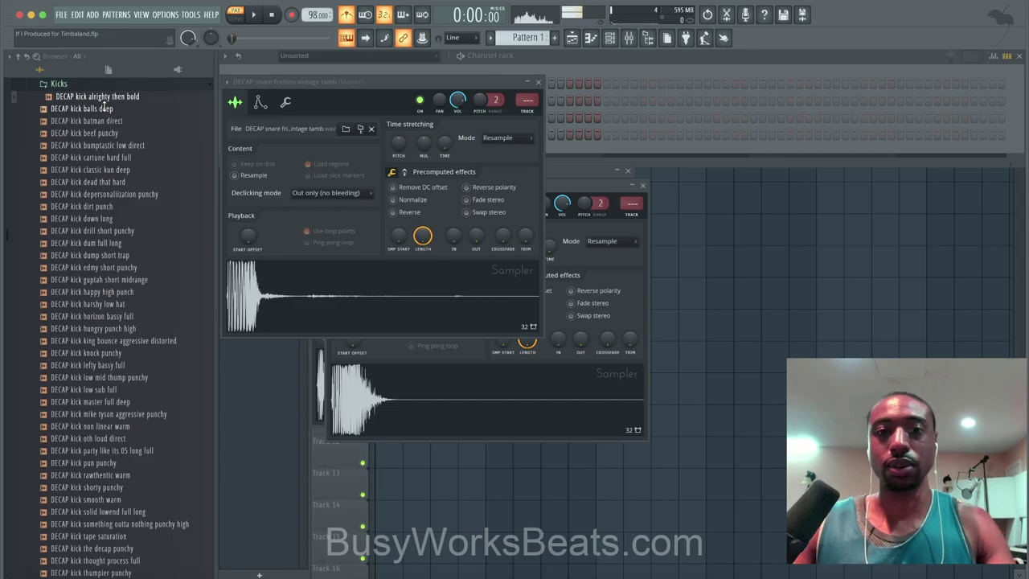
left_click(630, 39)
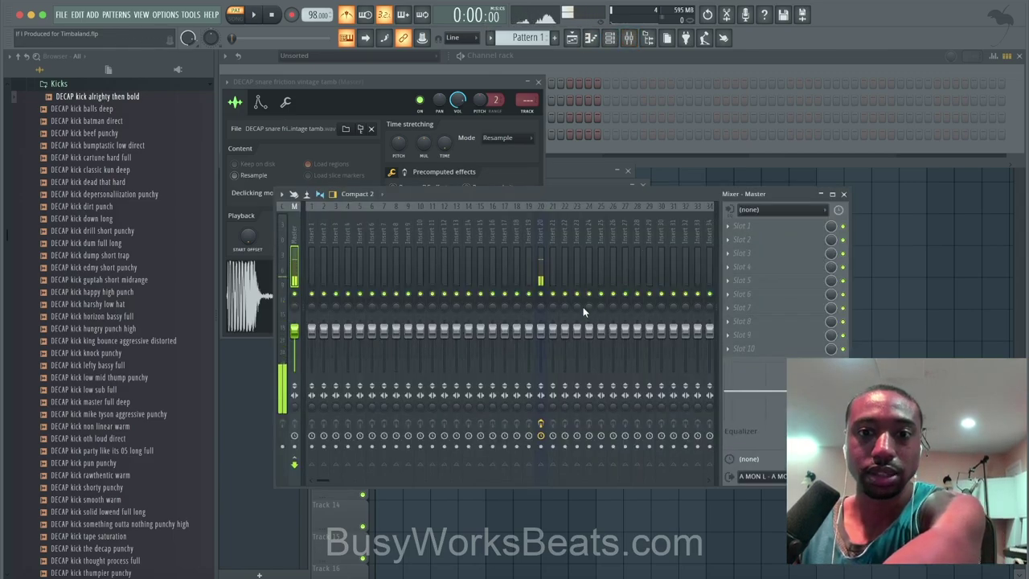
left_click(103, 122)
left_click(103, 97)
right_click(103, 98)
left_click(123, 108)
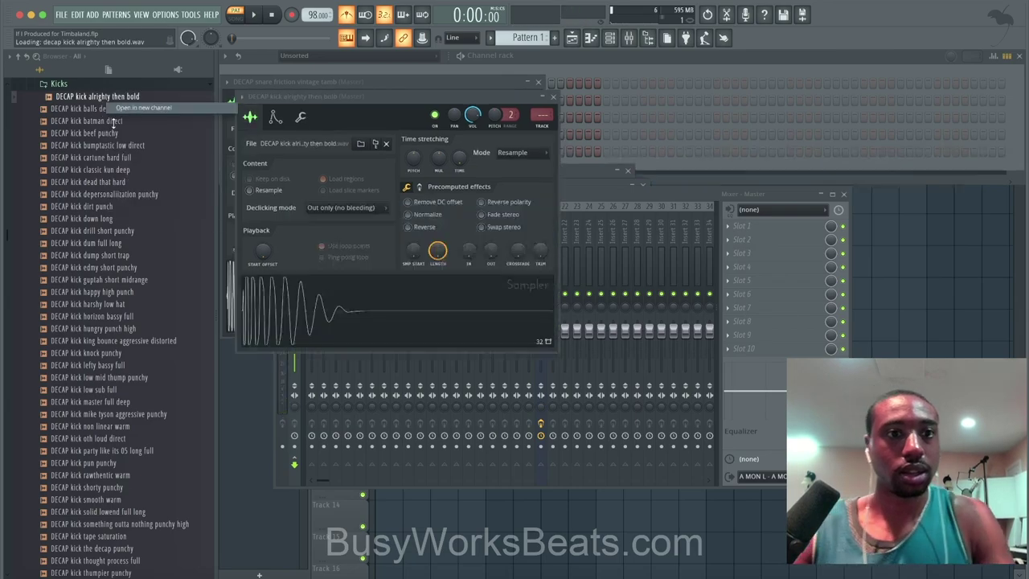
Audition the neighbouring kick samples and load "DECAP kick beef punchy" in a new channel
left_click(113, 122)
left_click(110, 133)
left_click(111, 146)
left_click(111, 133)
right_click(110, 134)
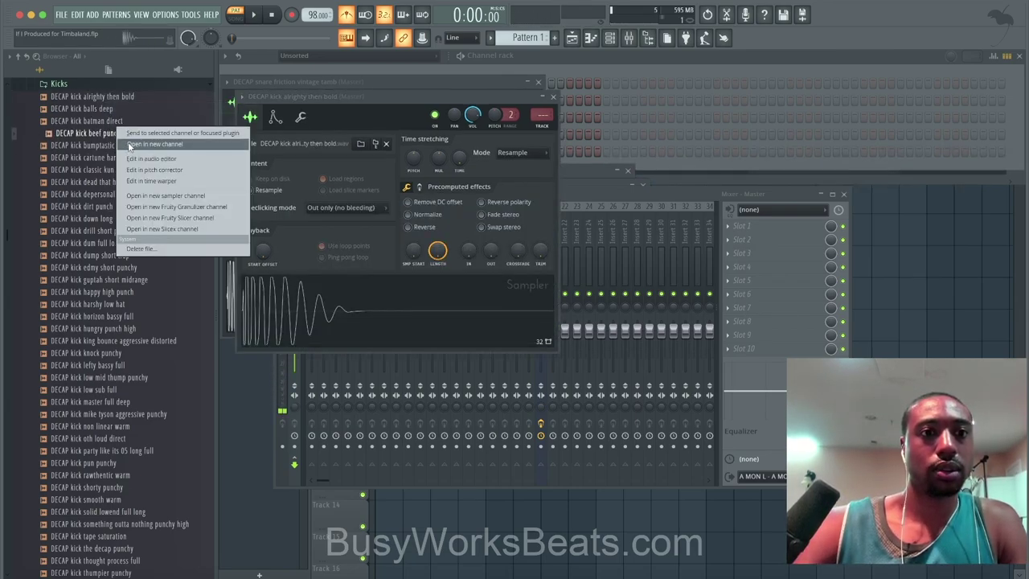
left_click(122, 143)
Close the mixer and delete the default Sampler channel from the channel rack
left_click(618, 198)
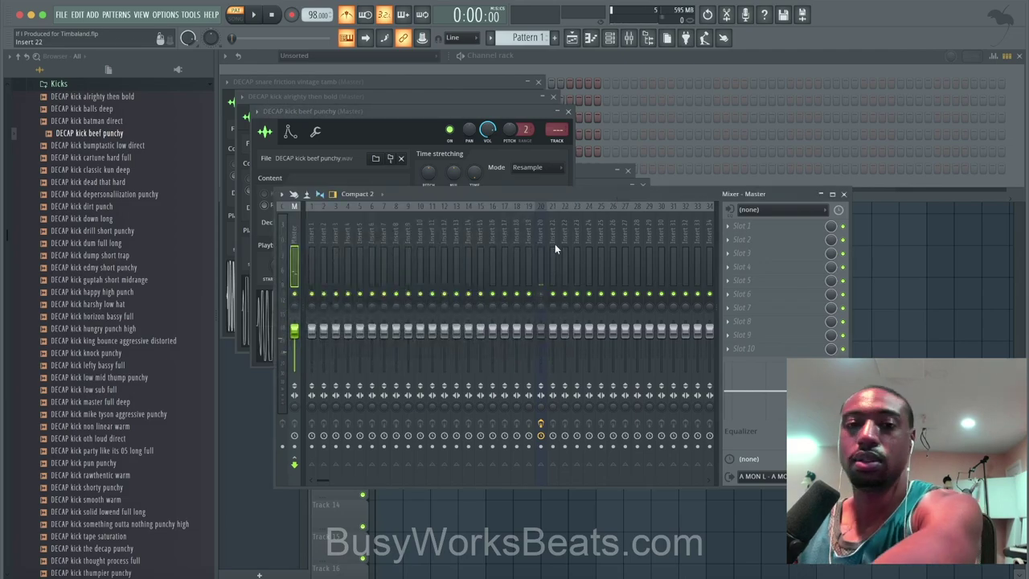
left_click(844, 194)
left_click(570, 63)
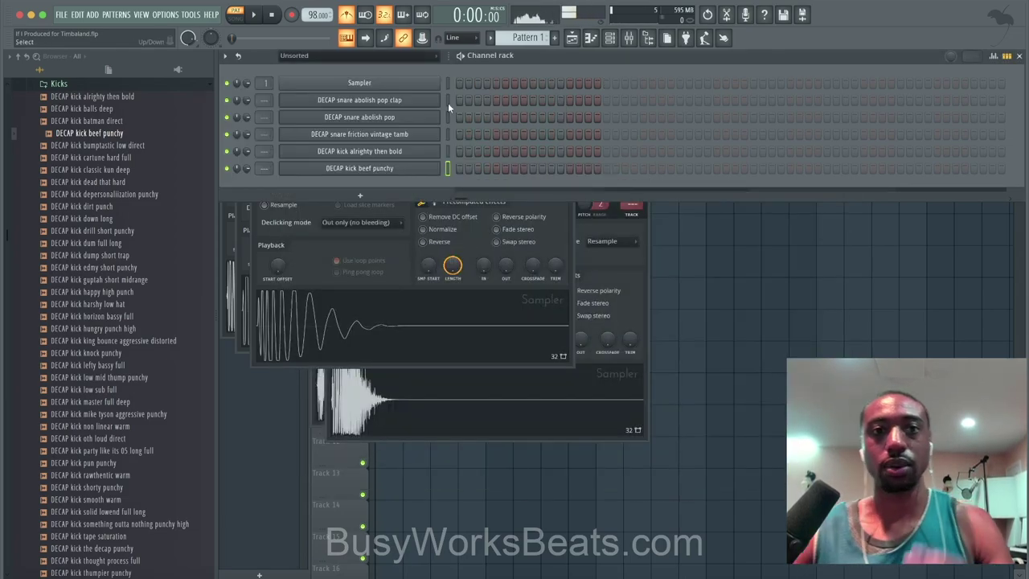
right_click(424, 78)
key("d")
key("Return")
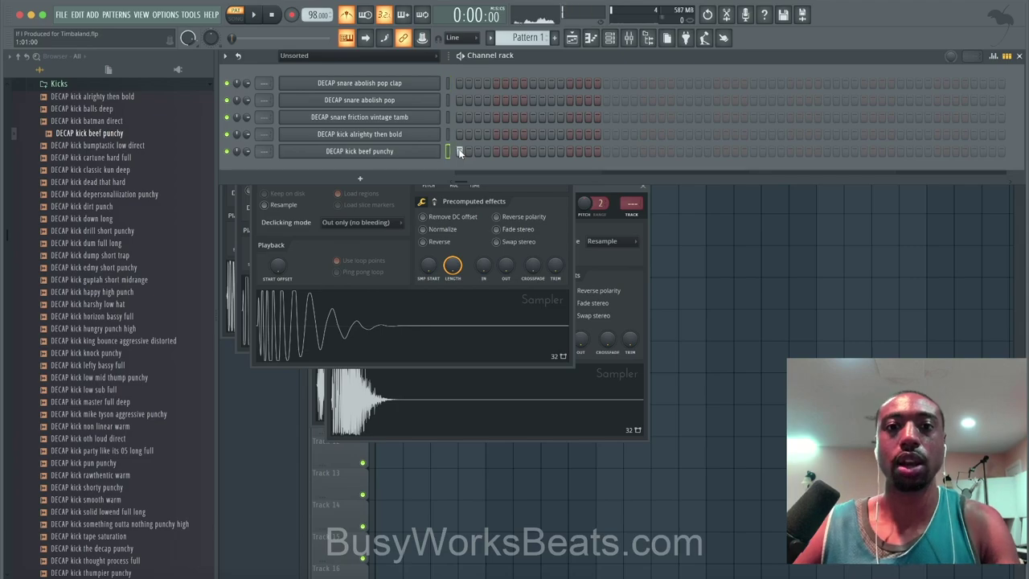
With the metronome off, sequence the beef punchy kick on steps 1 and 9 and the abolish pop clap on steps 5 and 13
left_click(458, 151)
key("space")
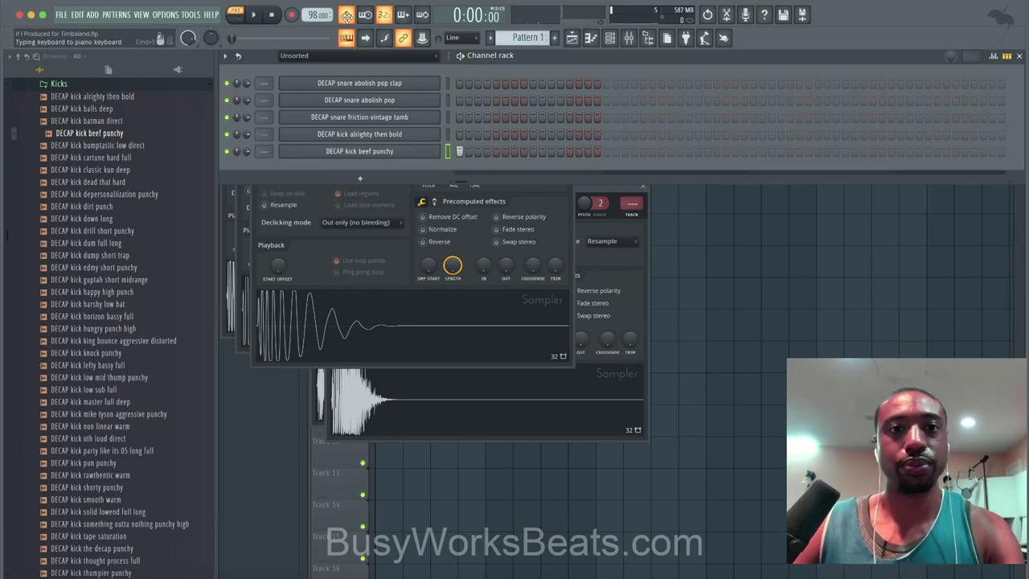
key("space")
left_click(496, 83)
key("space")
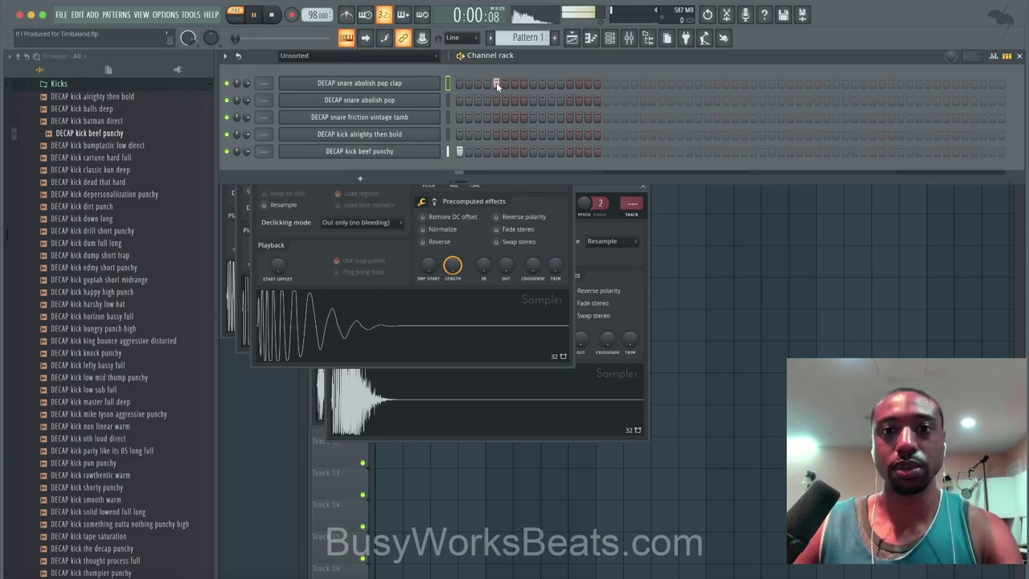
left_click(532, 151)
key("space")
left_click(570, 100)
left_click(570, 83)
key("space")
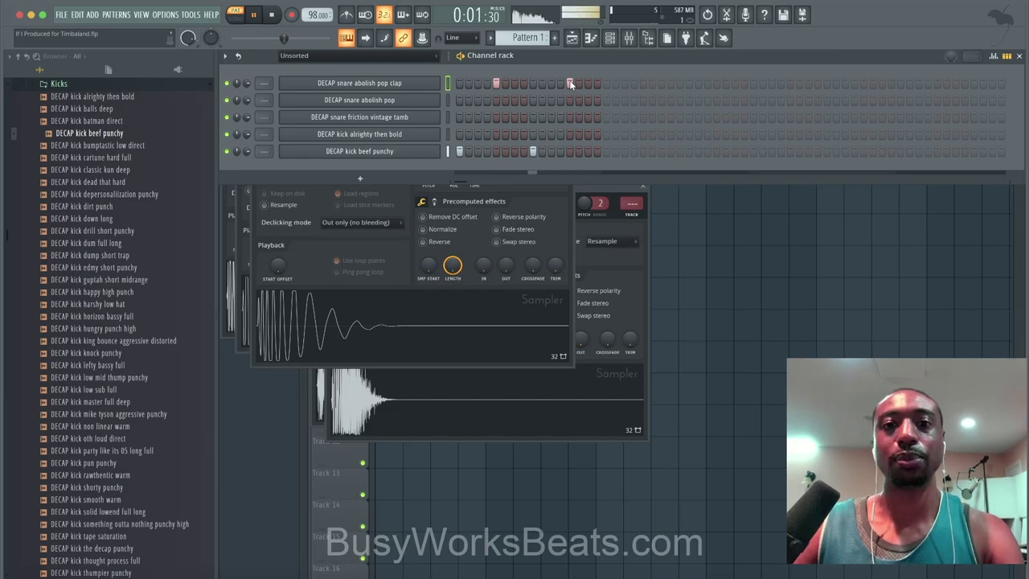
Extend the drum pattern into a second bar with beef punchy kicks on steps 17, 25, 28 and 31 and claps on steps 21 and 29
key("space")
left_click(607, 151)
key("space")
left_click(643, 83)
left_click(680, 151)
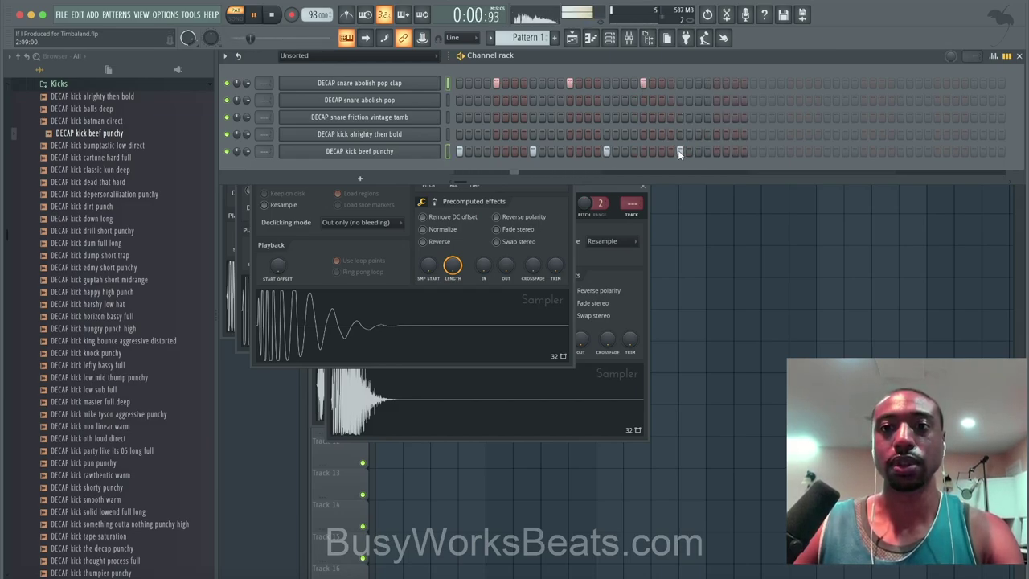
left_click(716, 83)
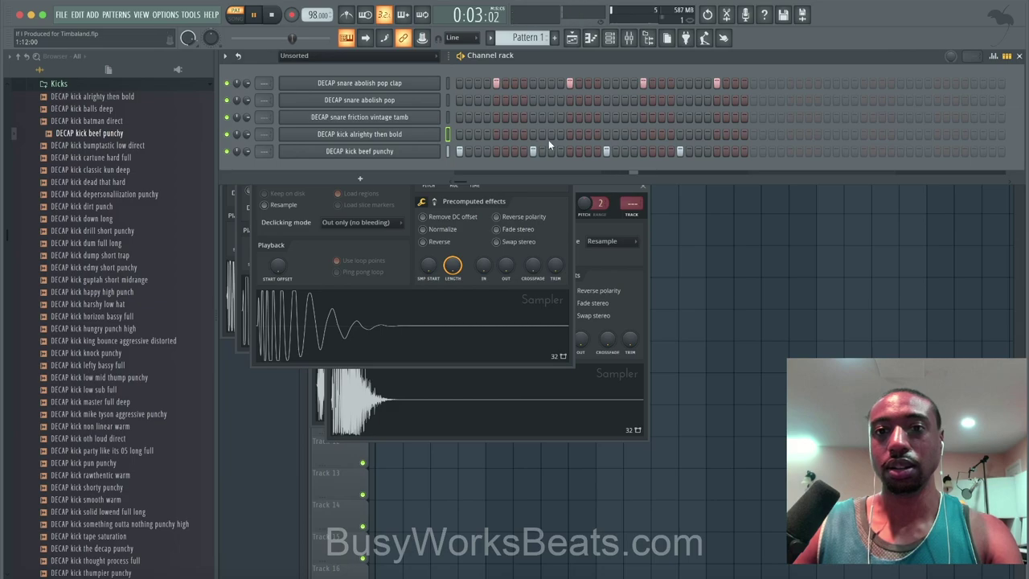
left_click(707, 151)
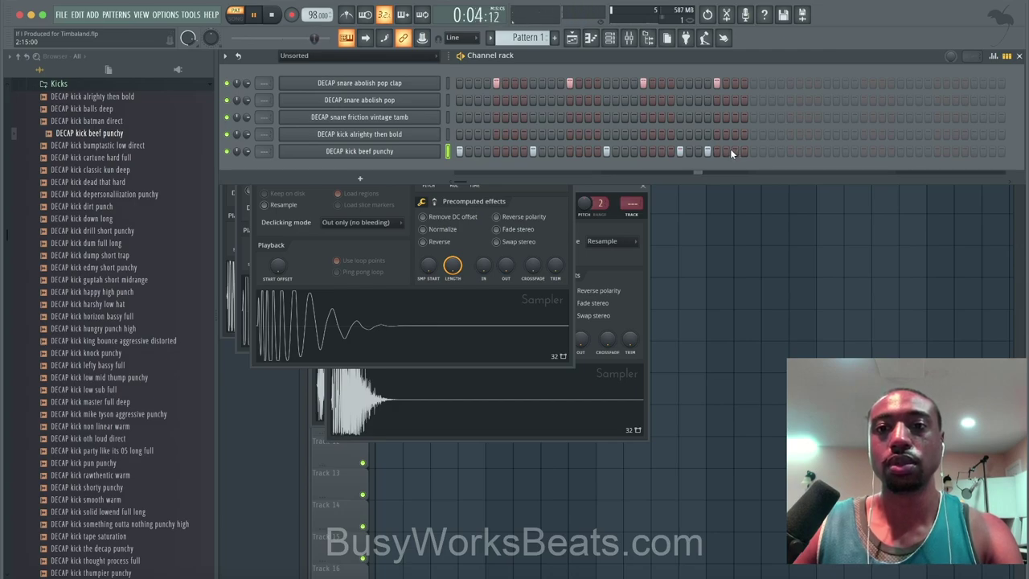
left_click(734, 152)
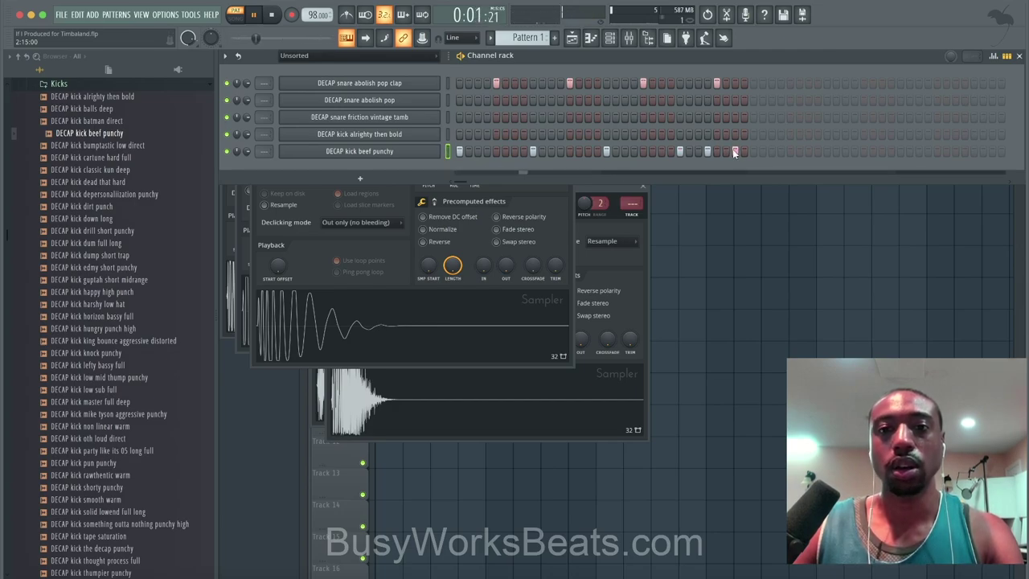
Audition samples in the Hihats folder and add "DECAP hihat 219 crich" to the channel rack as a new channel
scroll(121, 201, "up", 3)
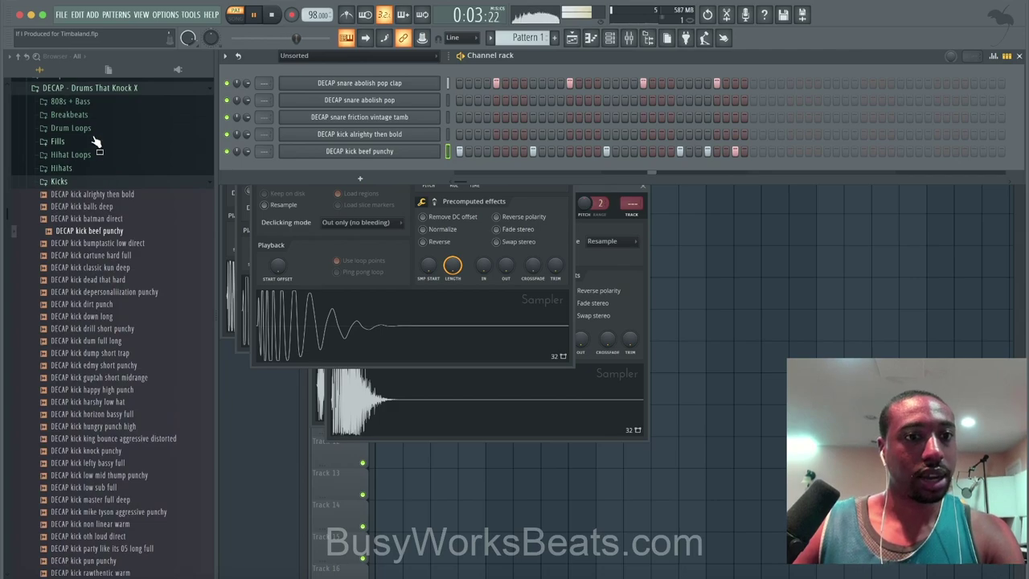
left_click(97, 167)
left_click(110, 120)
left_click(110, 110)
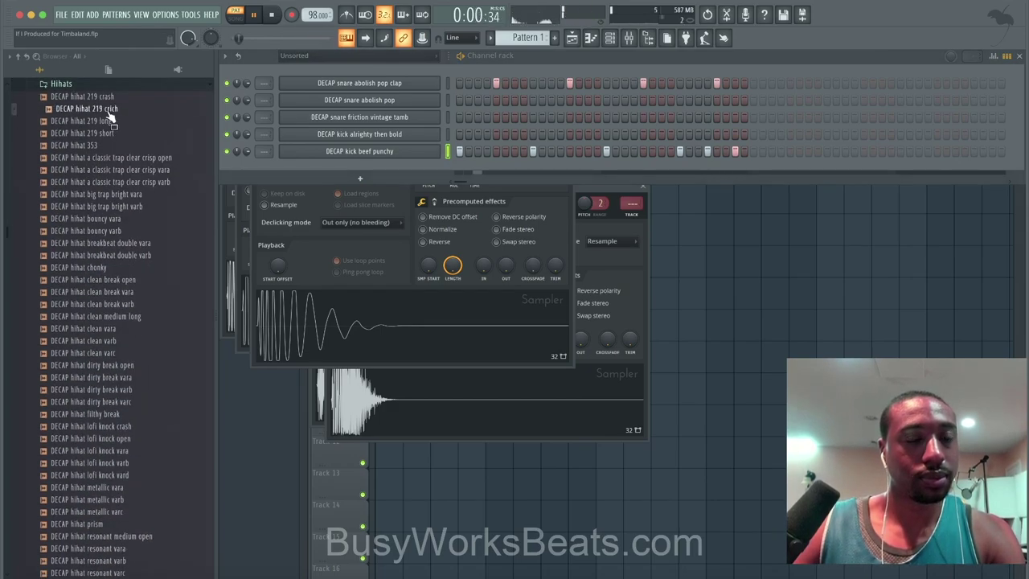
left_click_drag(110, 113, 266, 120)
Sequence the hi-hat in the first bar on steps 3, 7, 8, 11, 15 and 16
left_click(480, 168)
left_click(515, 169)
left_click(524, 169)
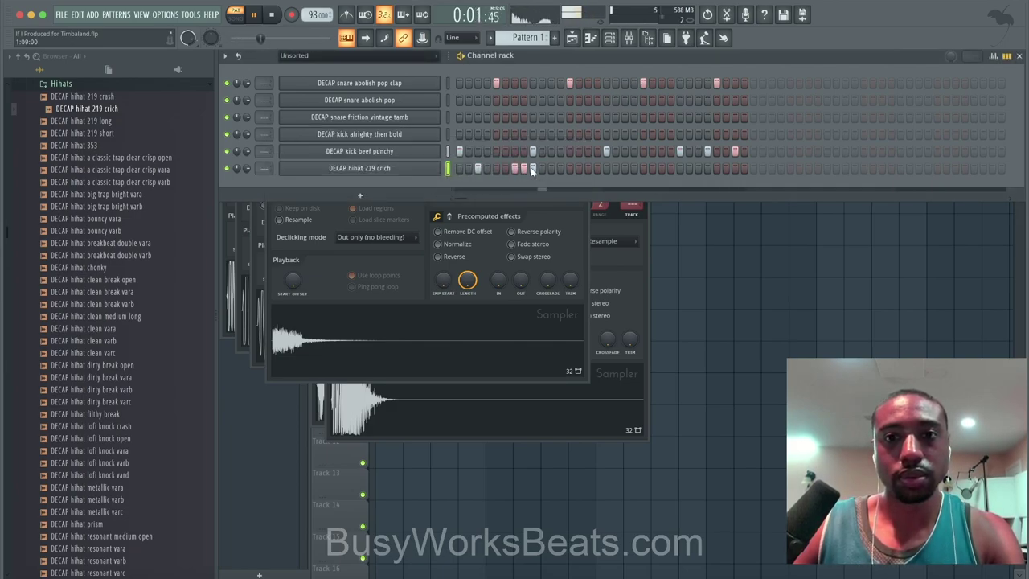
left_click(552, 168)
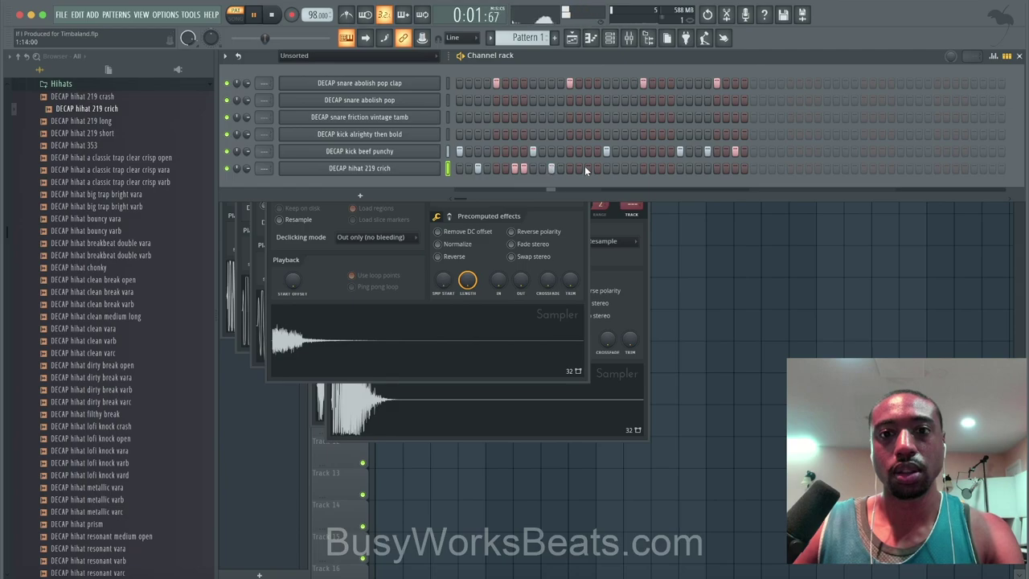
left_click(588, 168)
left_click(596, 168)
Sequence the hi-hat in the second bar on steps 19, 23, 24, 27 and 30
left_click(625, 168)
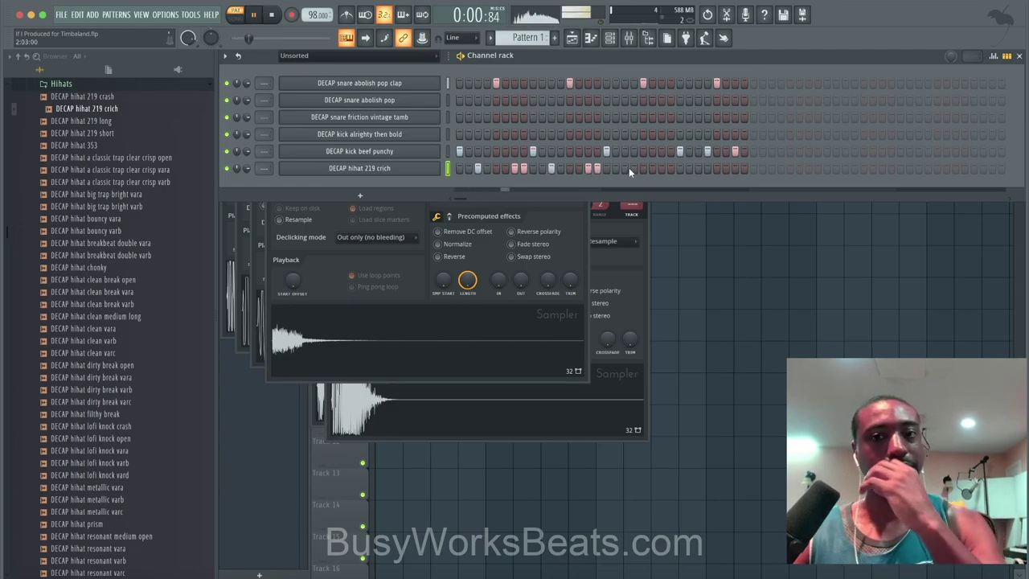
left_click(660, 168)
left_click(671, 168)
left_click(697, 168)
left_click(726, 168)
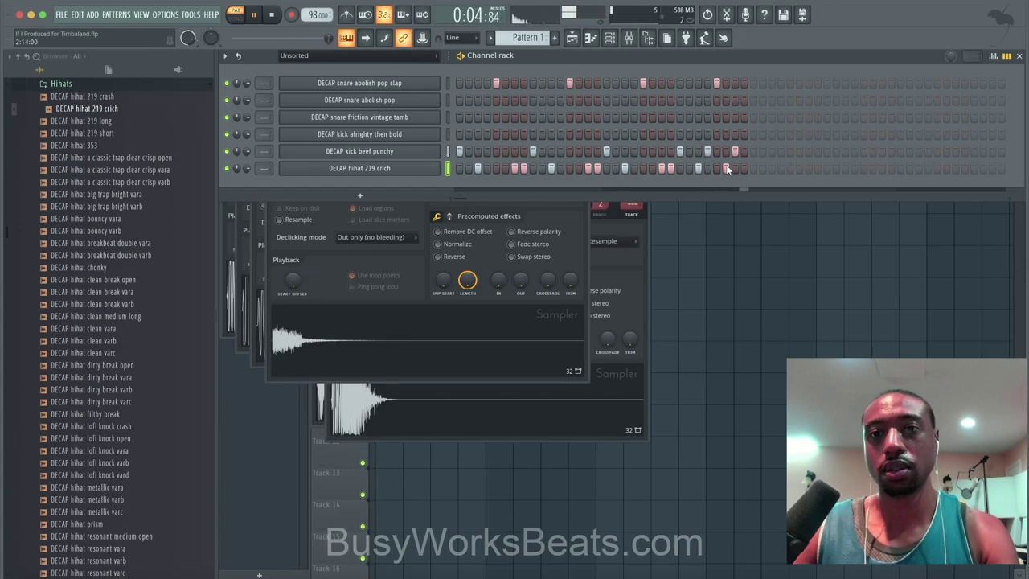
Set the hi-hat channel's fine time shift to 0:01 and close its channel settings
left_click(410, 171)
left_click(411, 171)
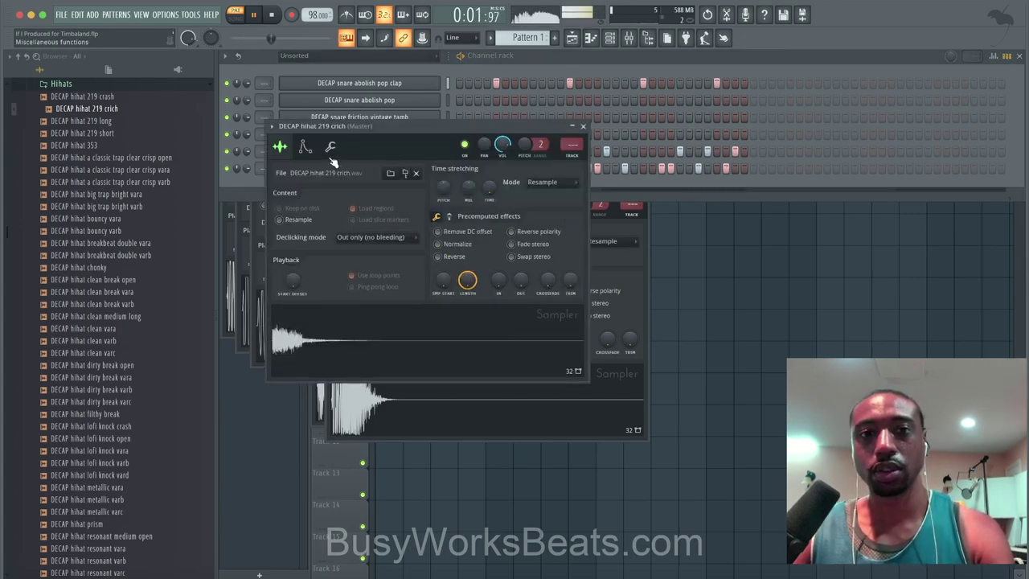
left_click(331, 147)
left_click_drag(480, 190, 480, 188)
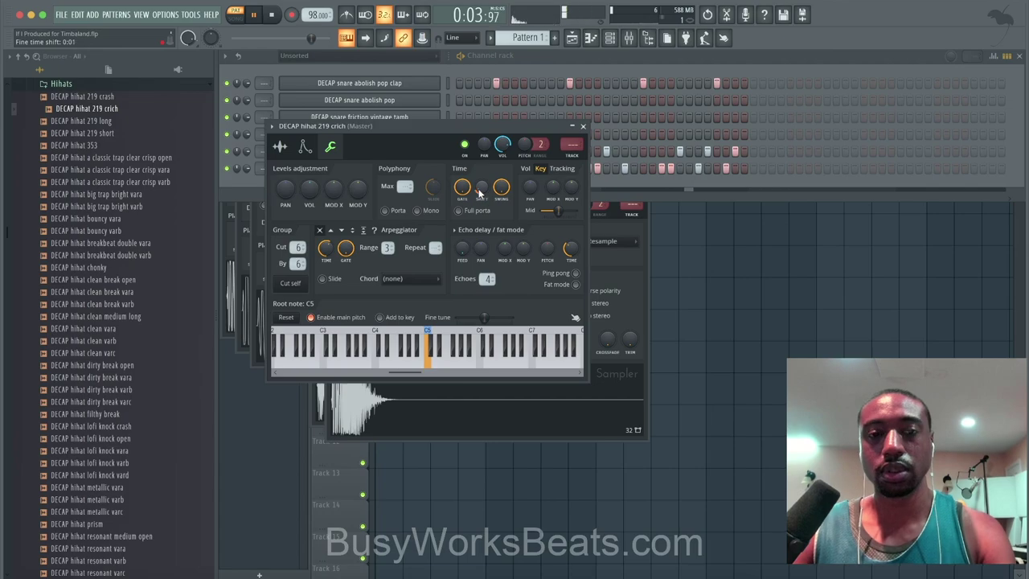
left_click(583, 127)
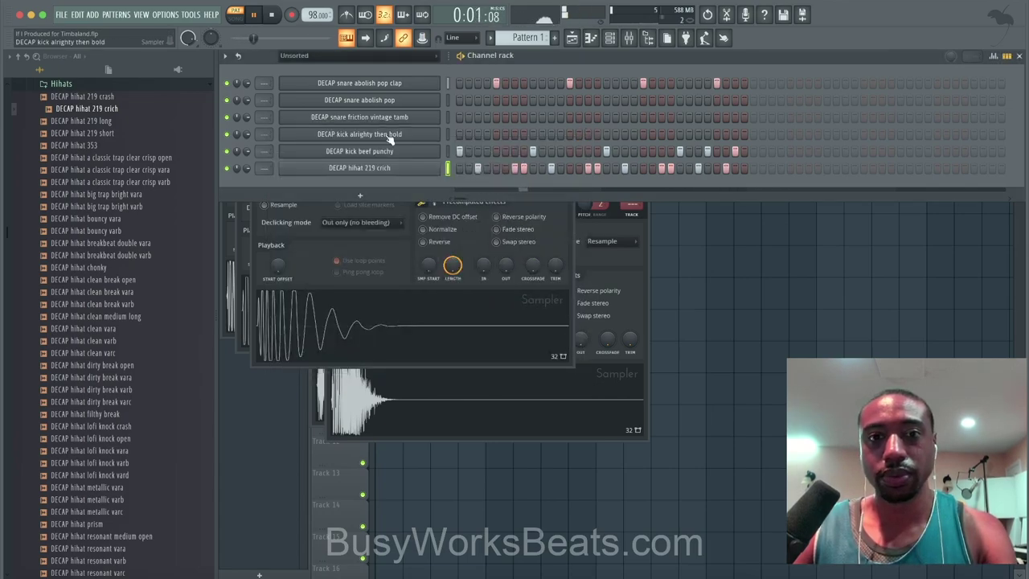
Check the time settings of the "DECAP kick beef punchy" channel and close its settings
left_click(361, 151)
left_click(315, 131)
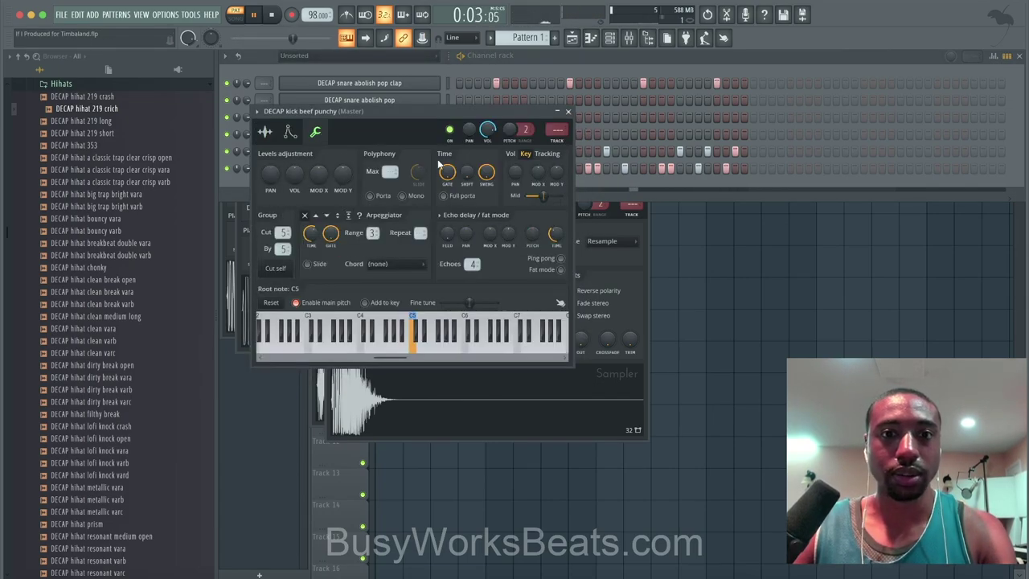
left_click(567, 112)
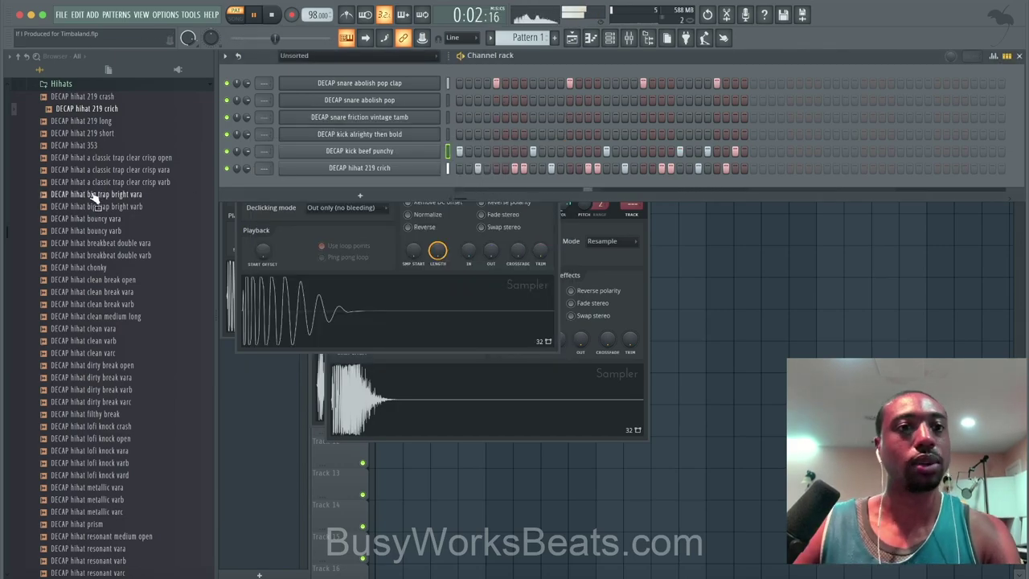
Collapse the Hihats folder and open the 808s + Bass folder of "DECAP - Drums That Knock X" in the browser
scroll(97, 120, "up", 3)
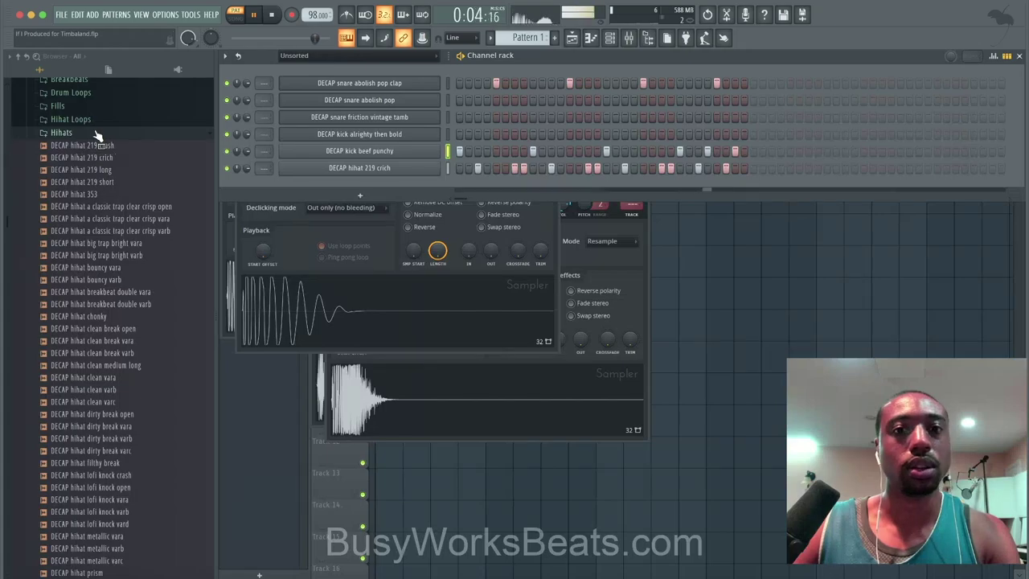
left_click(95, 134)
scroll(99, 152, "up", 3)
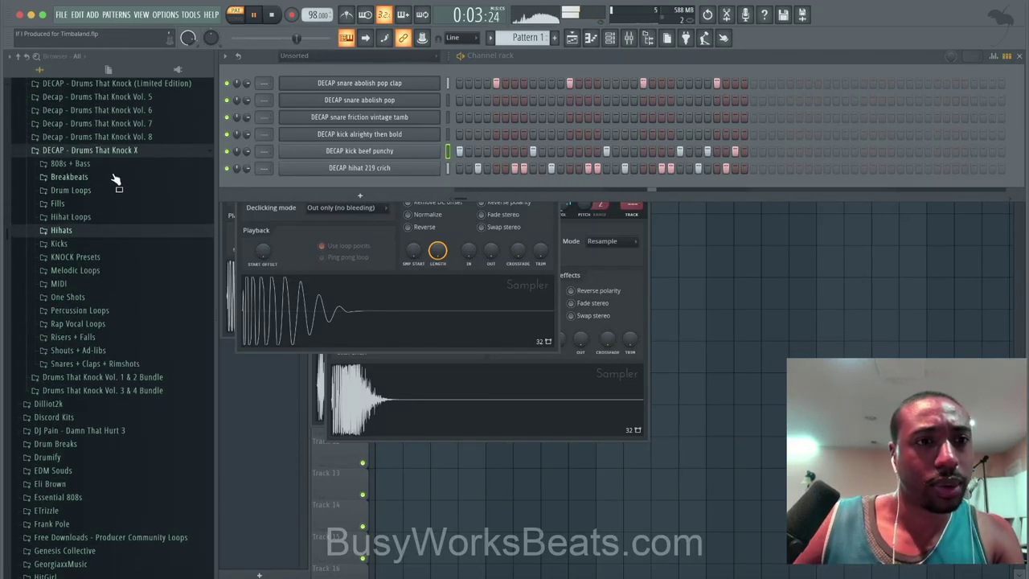
left_click(110, 165)
key("space")
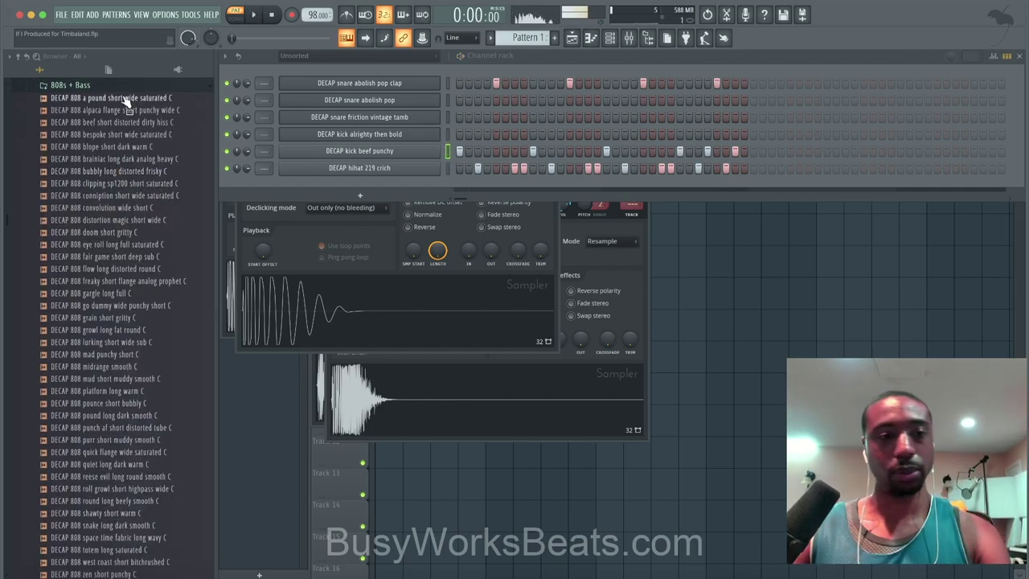
Audition the first two samples of the 808s + Bass folder over the playing drum pattern
key("space")
left_click(126, 98)
left_click(126, 110)
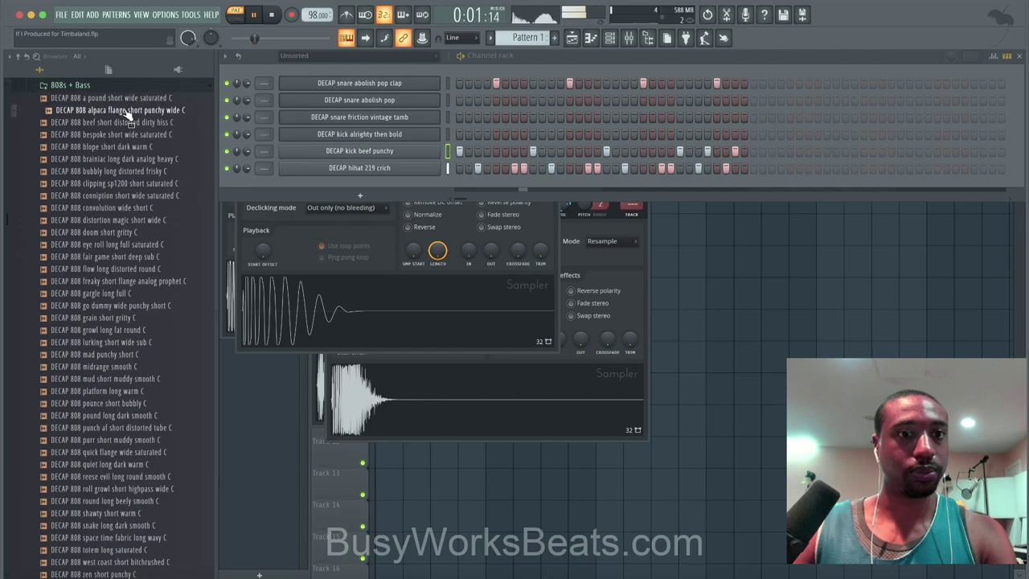
left_click(126, 99)
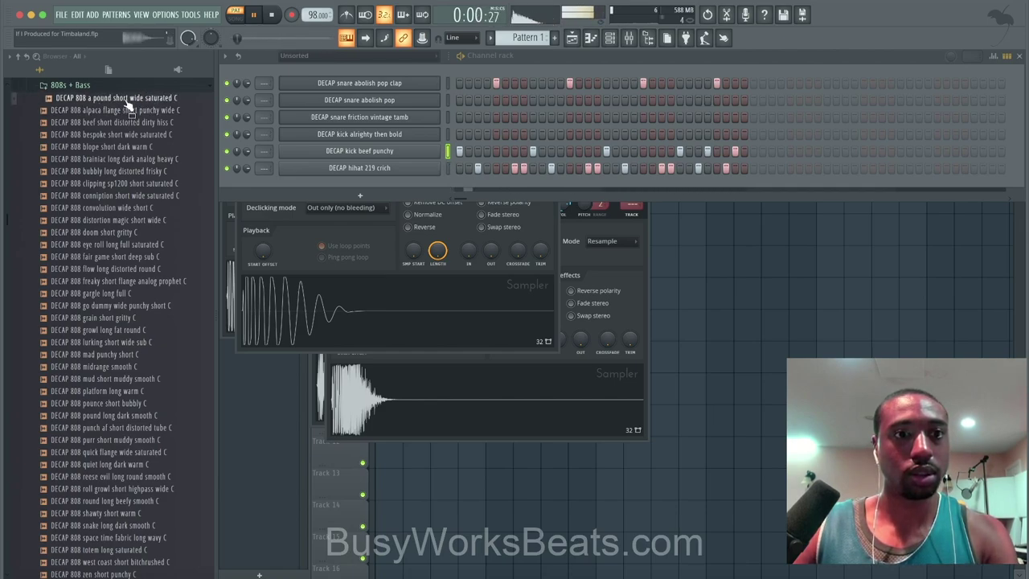
left_click(126, 110)
key("space")
Add "DECAP 808 a pound short wide saturated C" to the channel rack as a new channel and close its settings
left_click(127, 98)
right_click(124, 97)
left_click(166, 109)
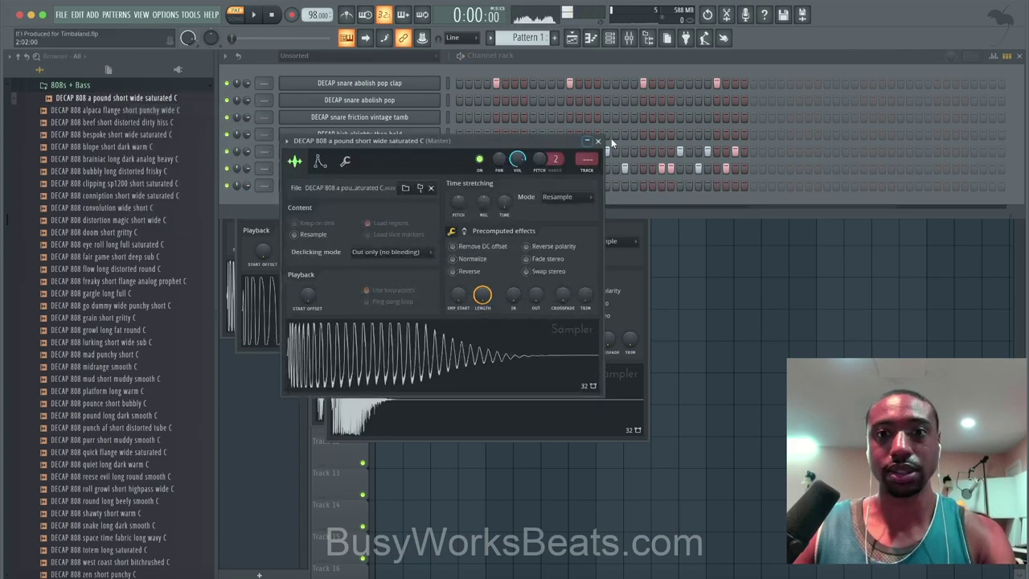
left_click(598, 140)
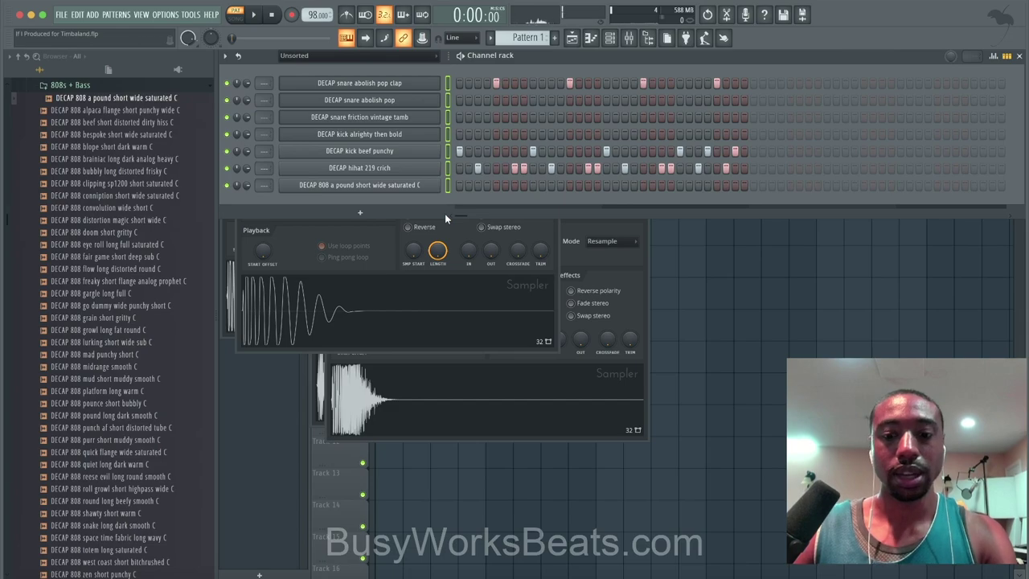
Route all seven channels to mixer tracks 1 to 7 and mute Insert 20
left_click(449, 187)
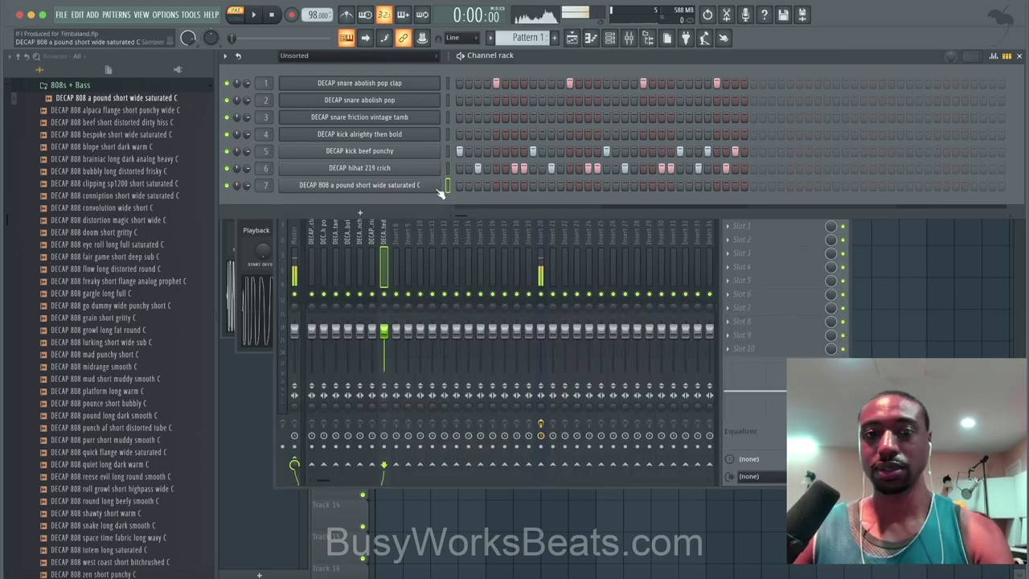
left_click(540, 293)
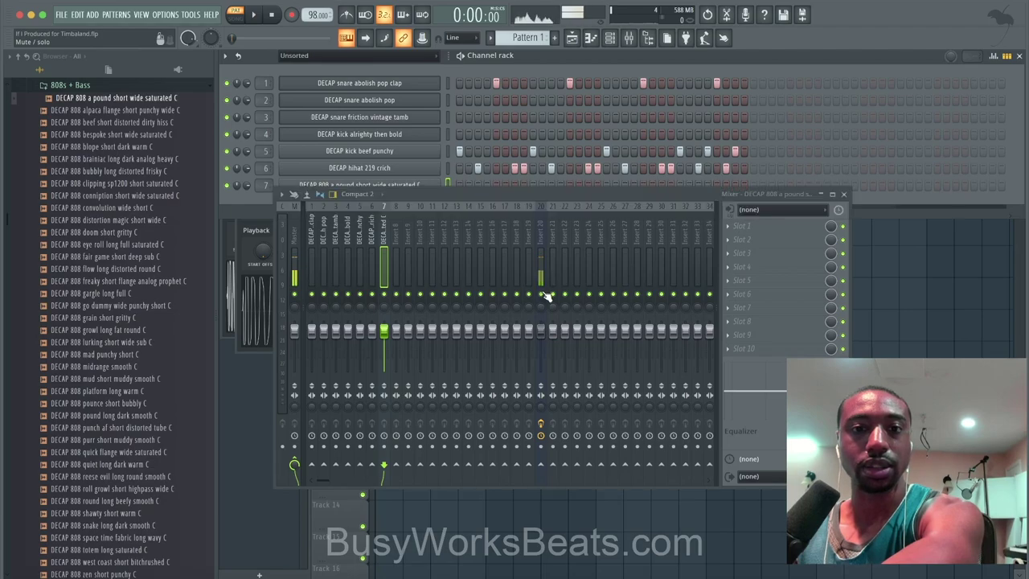
left_click(481, 70)
Audition other 808s and replace the sample on channel 7 with "DECAP 808 beef short distorted dirty hiss C"
key("v")
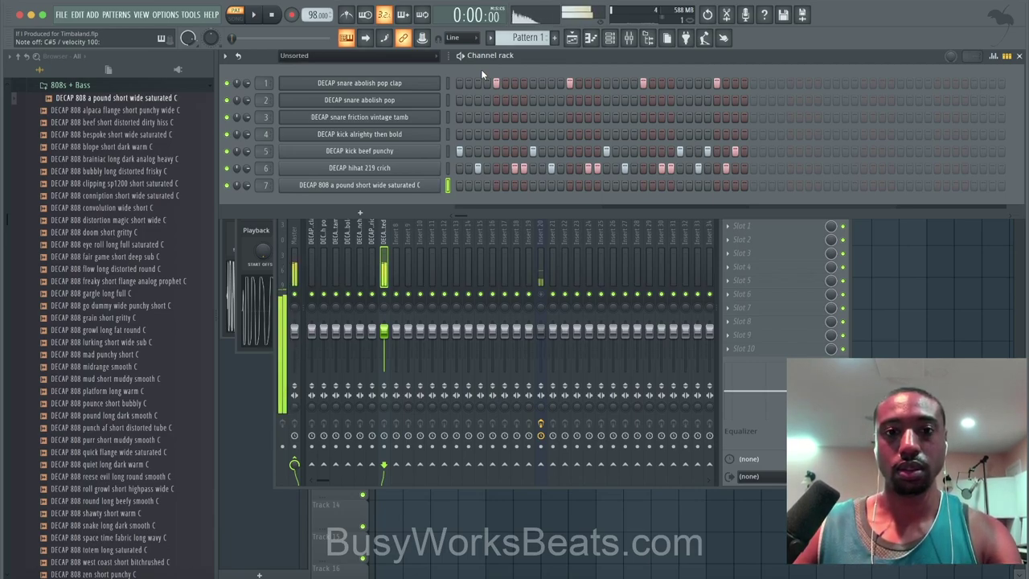
left_click(111, 113)
left_click(113, 122)
left_click(118, 110)
left_click(118, 124)
left_click_drag(118, 123, 321, 183)
Try out notes on the new 808 and record an eight-bar bass line into Pattern 2 over the Pattern 1 drum clips
key("2")
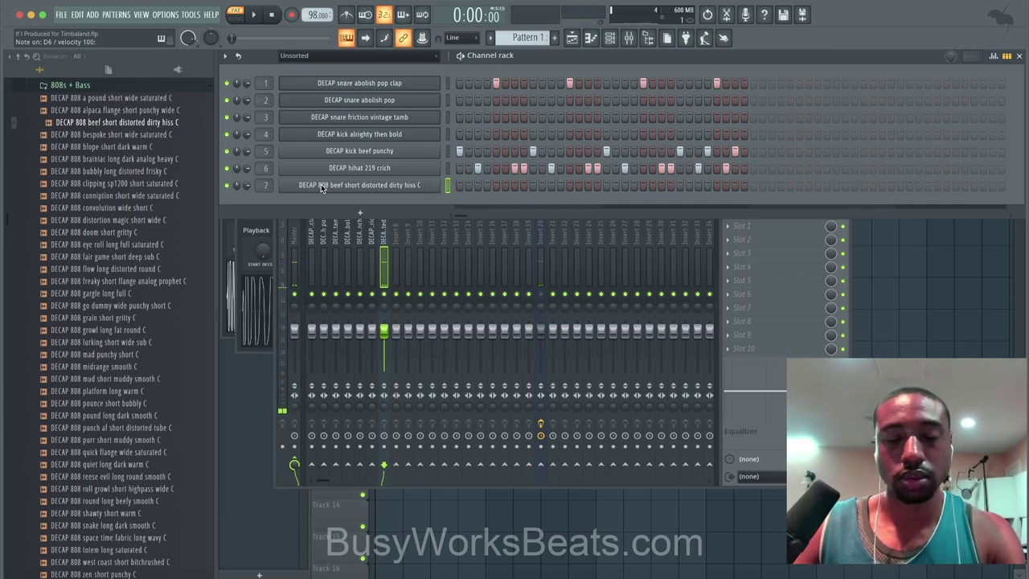
key("s")
key("s")
key("s")
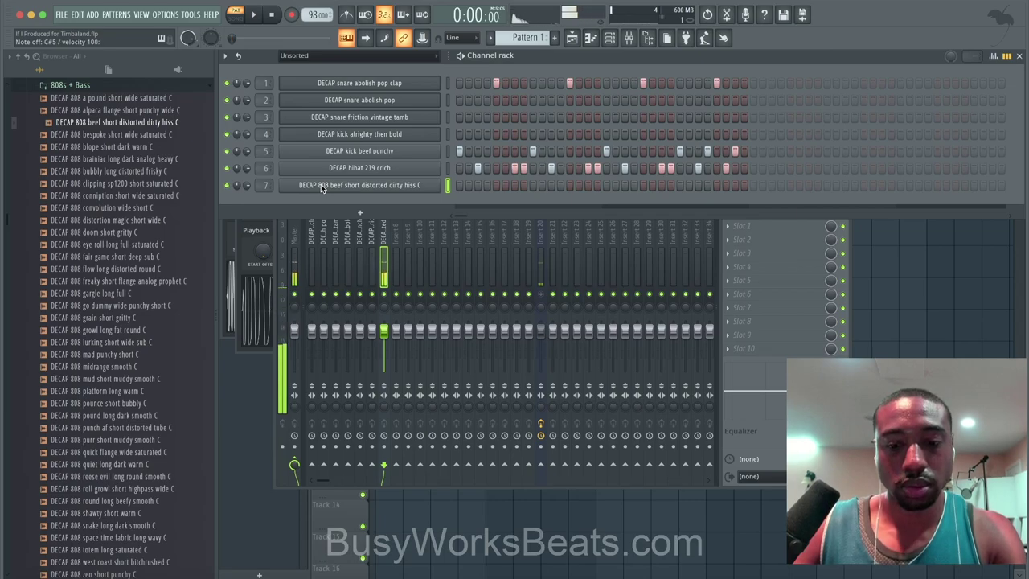
key("space")
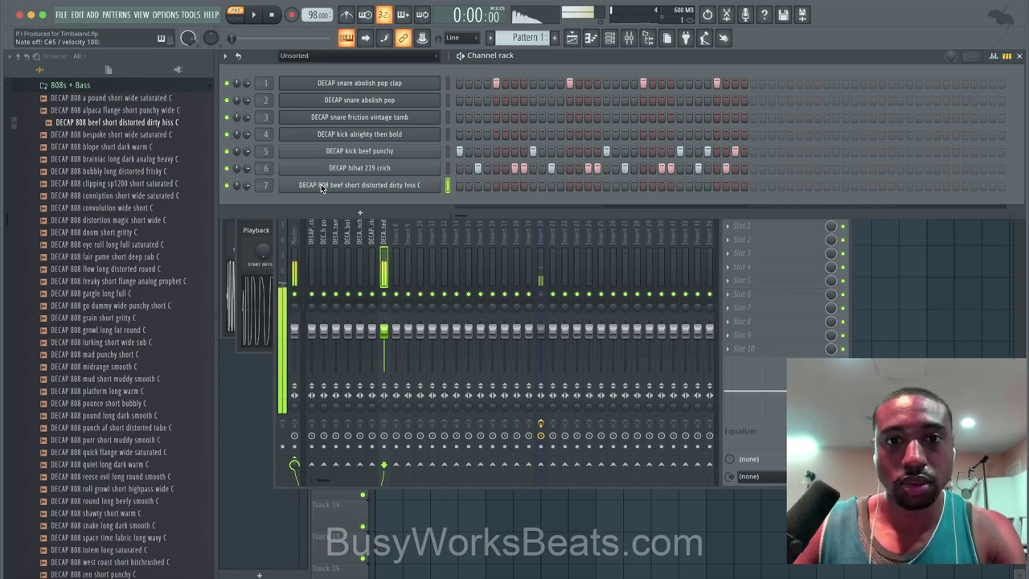
key("space")
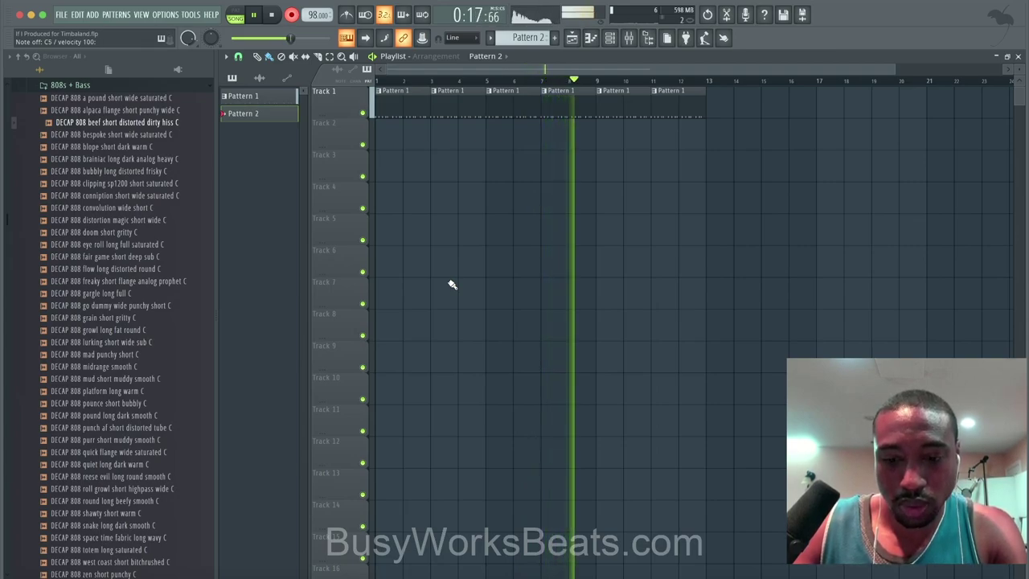
key("space")
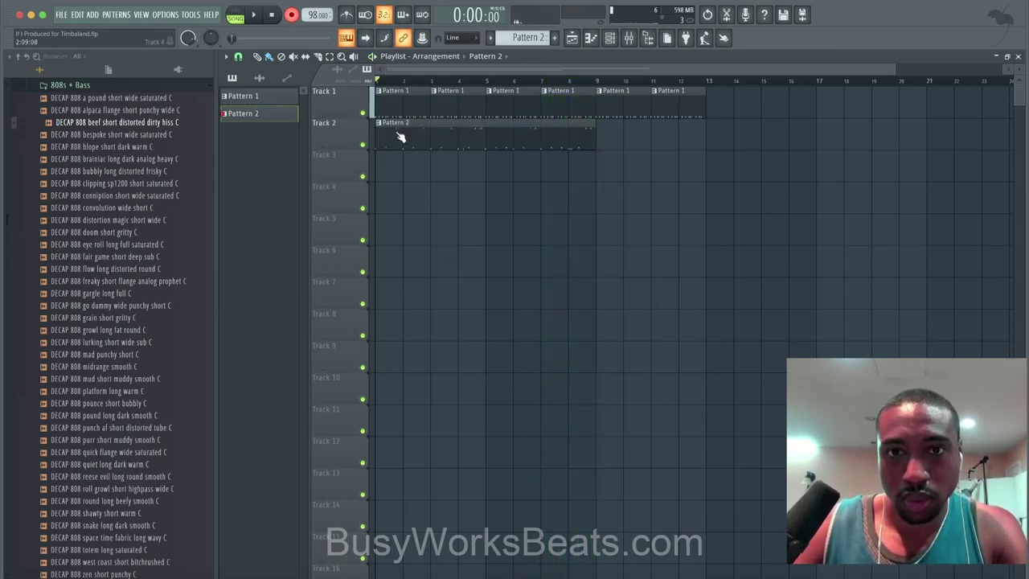
Unmute Insert 20, close the mixer and save the project as new version "If I Produced for Timbaland_2.flp"
left_click(629, 38)
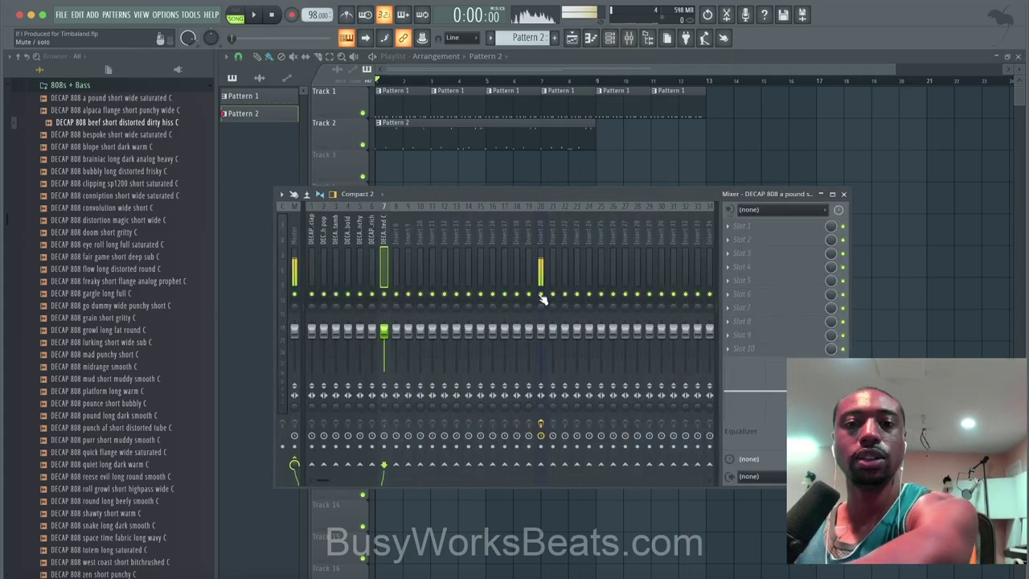
key("F9")
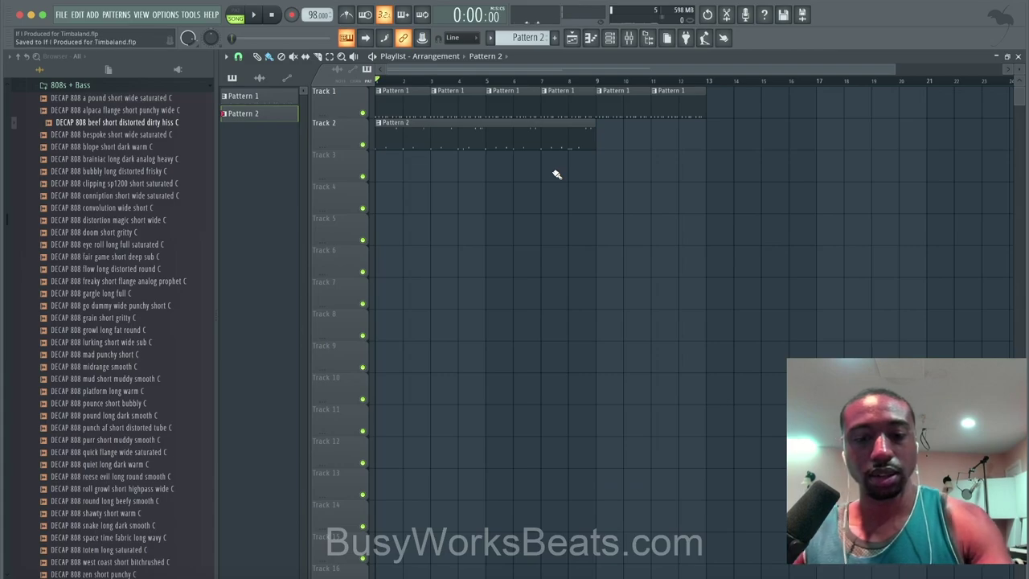
Open the recorded 808 notes of Pattern 2 in the piano roll and quantize them
double_click(479, 146)
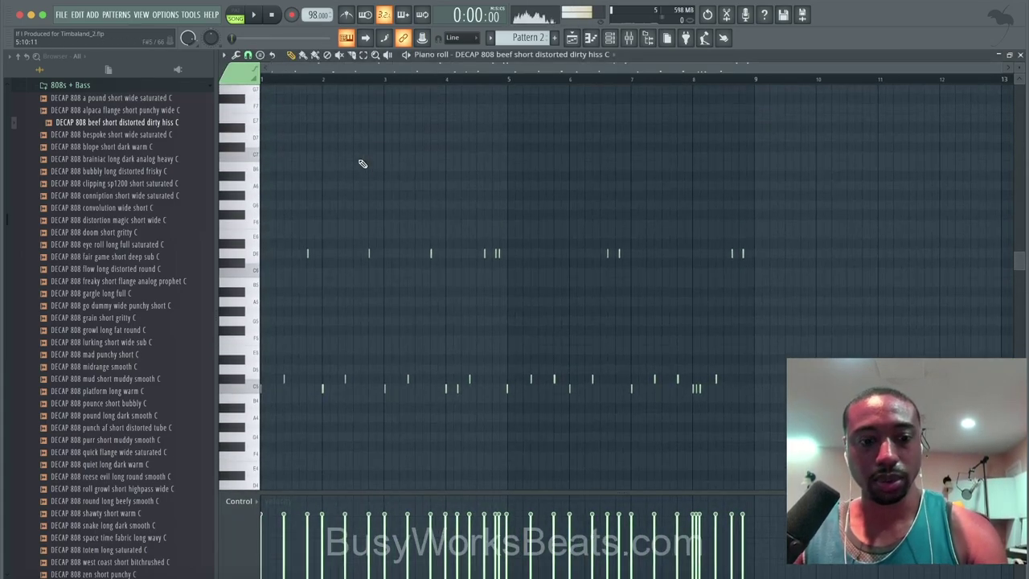
key("alt+q")
key("Return")
scroll(303, 195, "up", 3)
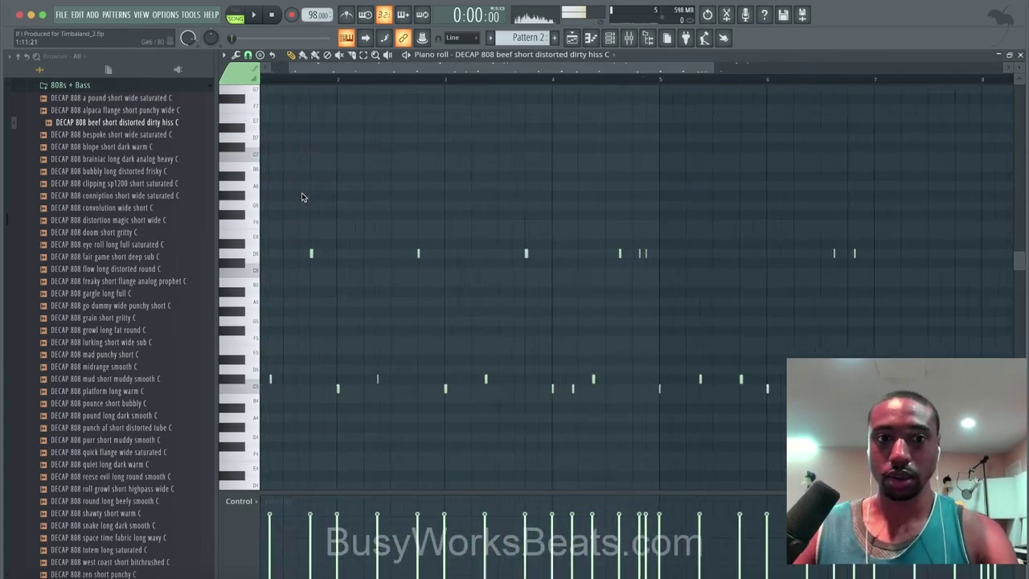
Select all D6 notes of the 808 line, transpose them down to C6, deselect them and play the song
key("space")
left_click(250, 258, "ctrl")
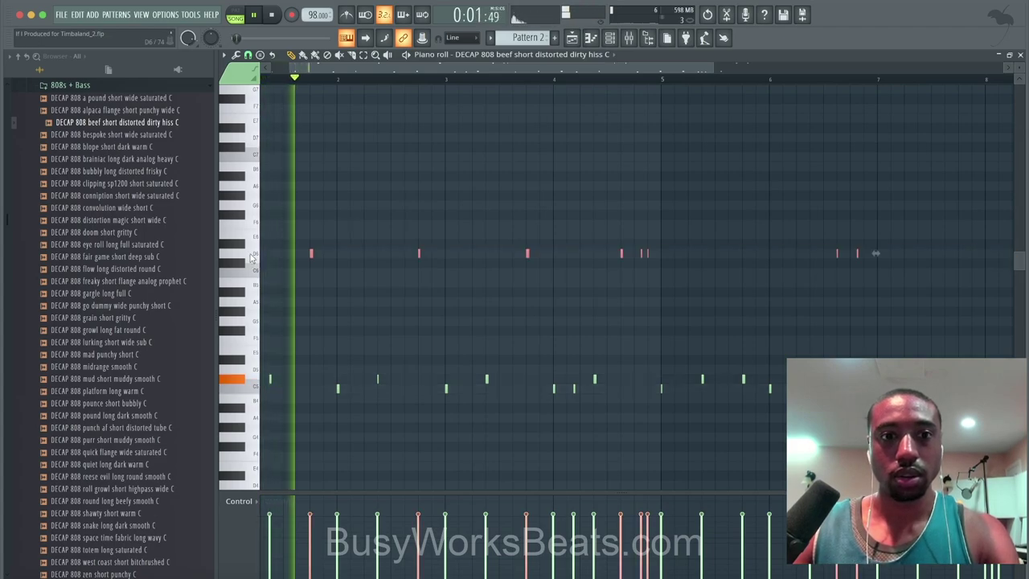
key("space")
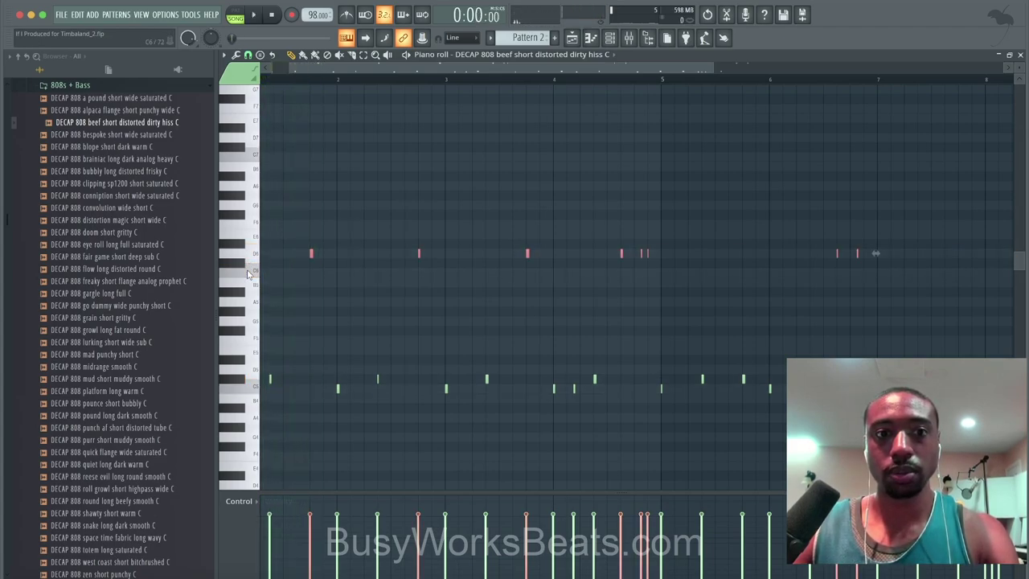
left_click(254, 257, "ctrl")
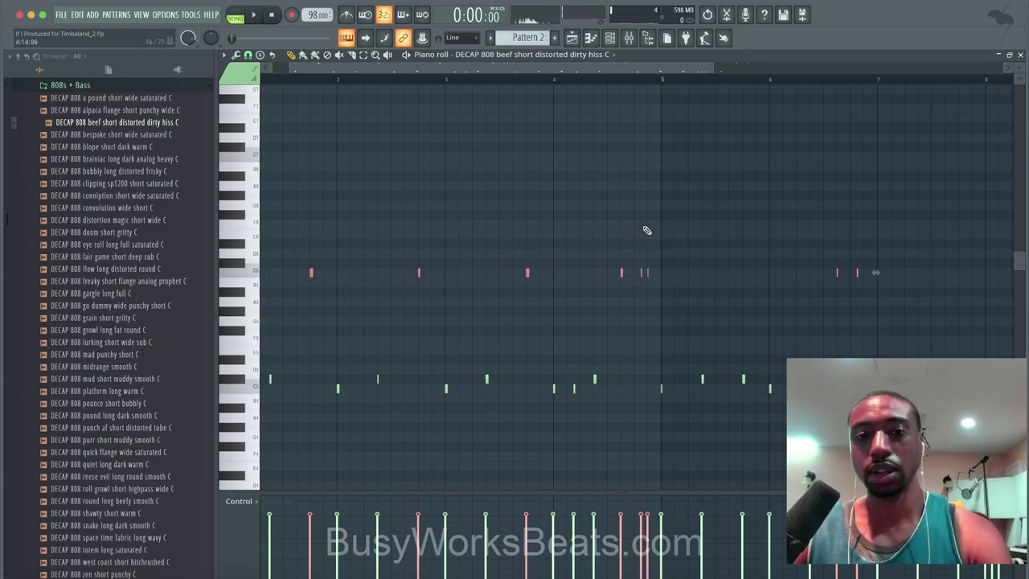
scroll(752, 217, "down", 2)
key("space")
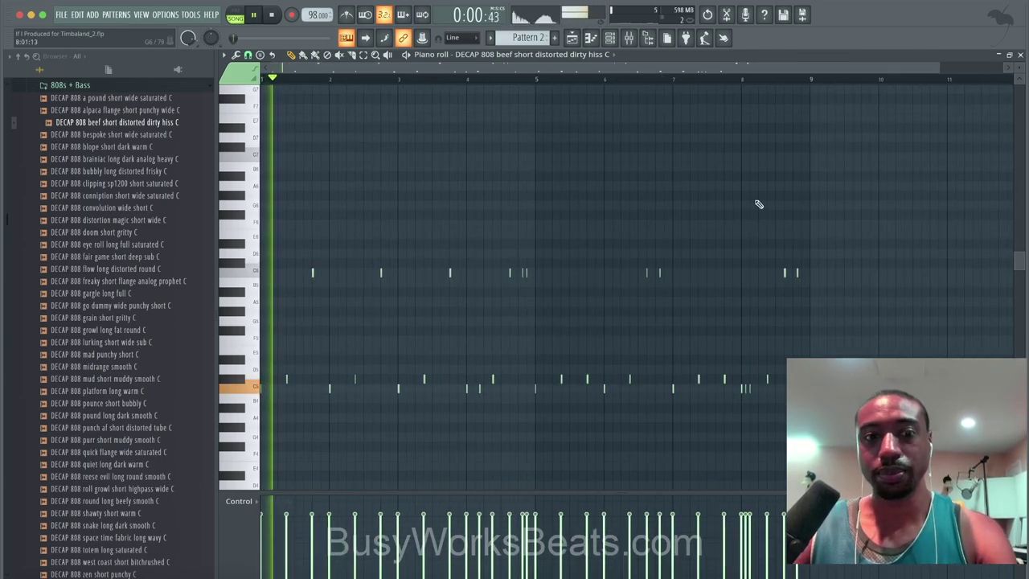
Close the piano roll and delete the two Pattern 1 clips from bar 9 onward in the playlist
left_click(1021, 55)
right_click(649, 276)
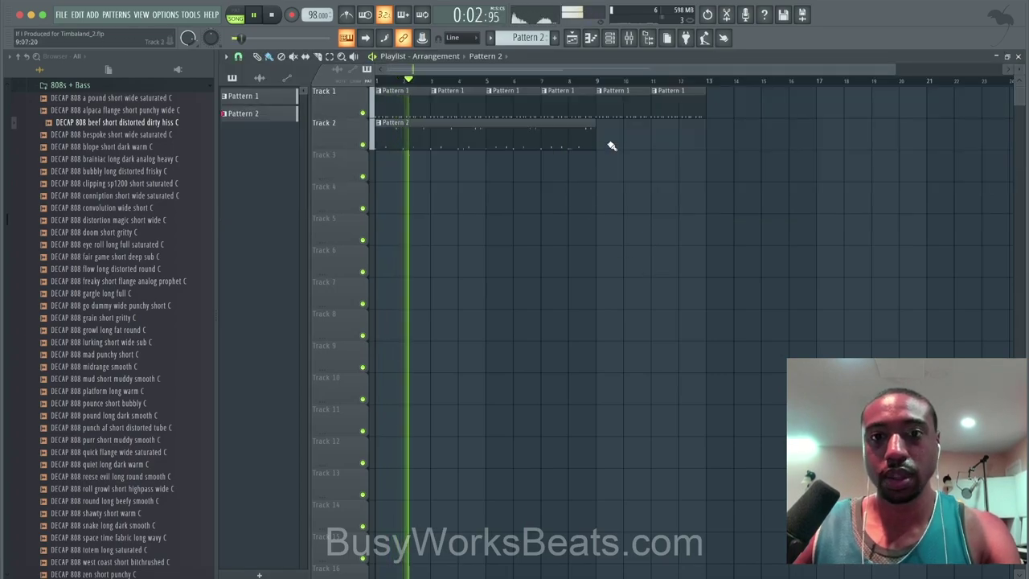
left_click_drag(631, 105, 696, 115)
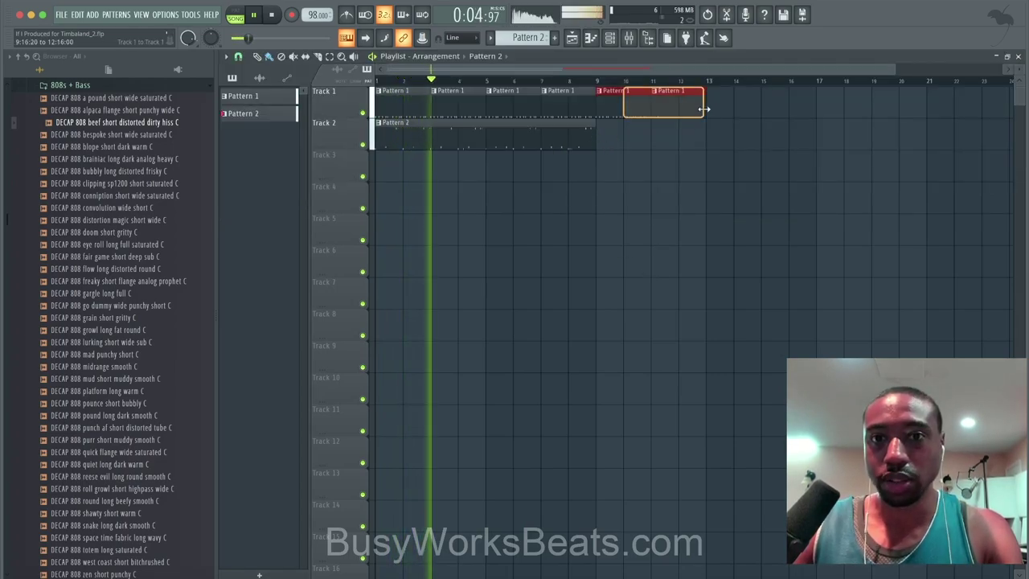
key("Delete")
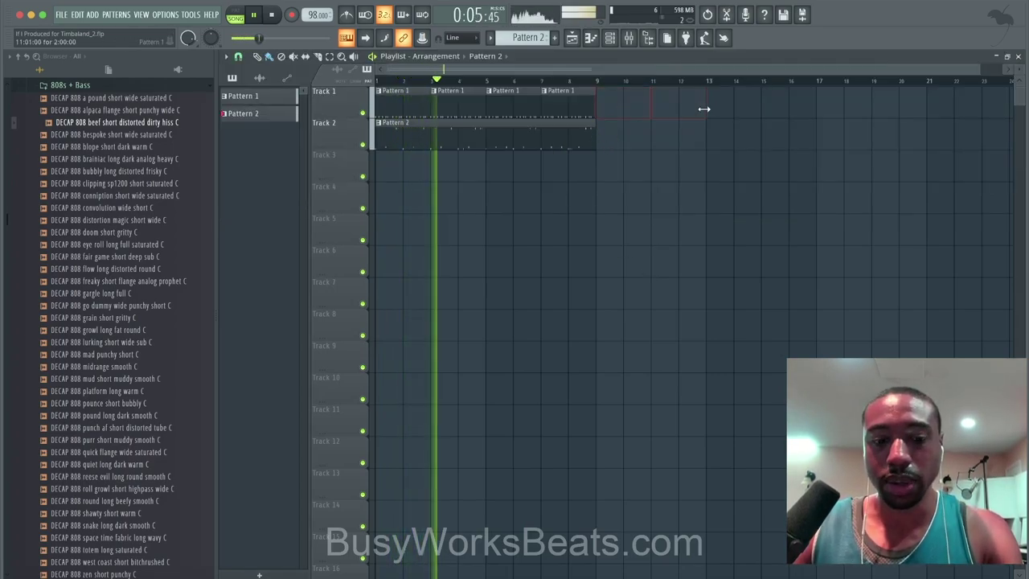
In Pattern 1, clear every "DECAP kick beef punchy" step except step 1
left_click(616, 38)
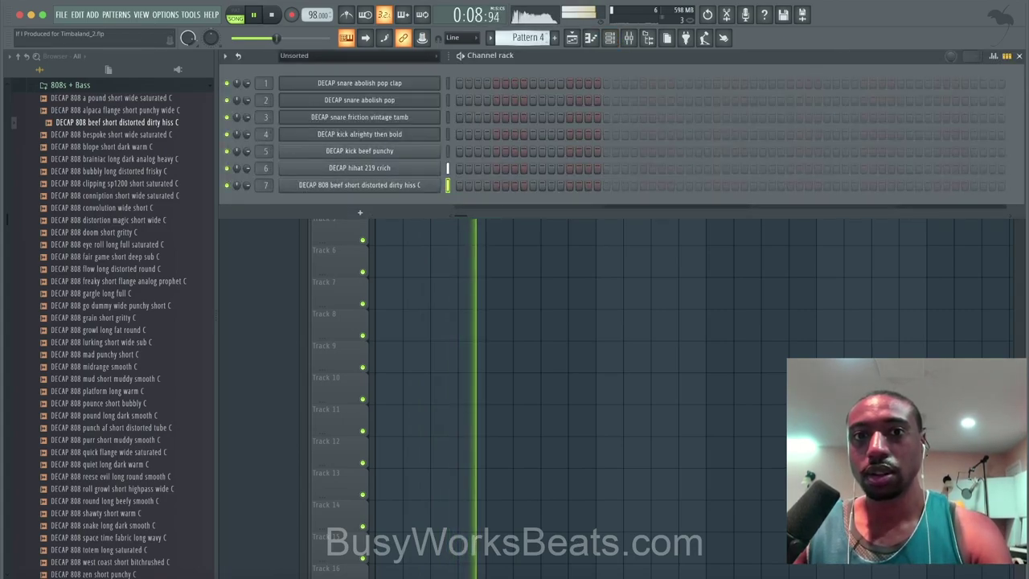
scroll(524, 38, "up", 1)
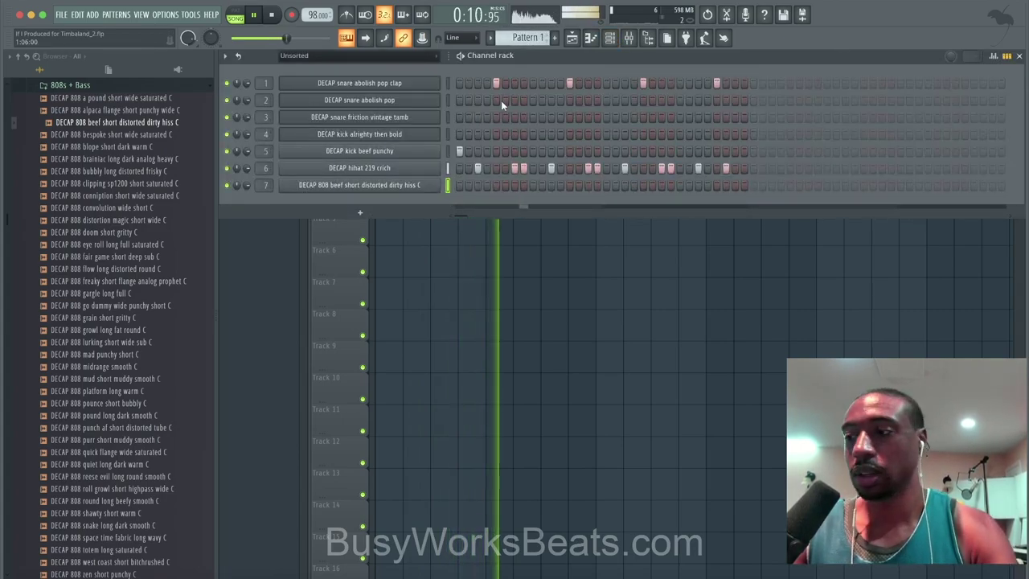
Select Insert 20 in the mixer, with A LINE 5 as its input, and arm it for recording
left_click(629, 38)
left_click(541, 273)
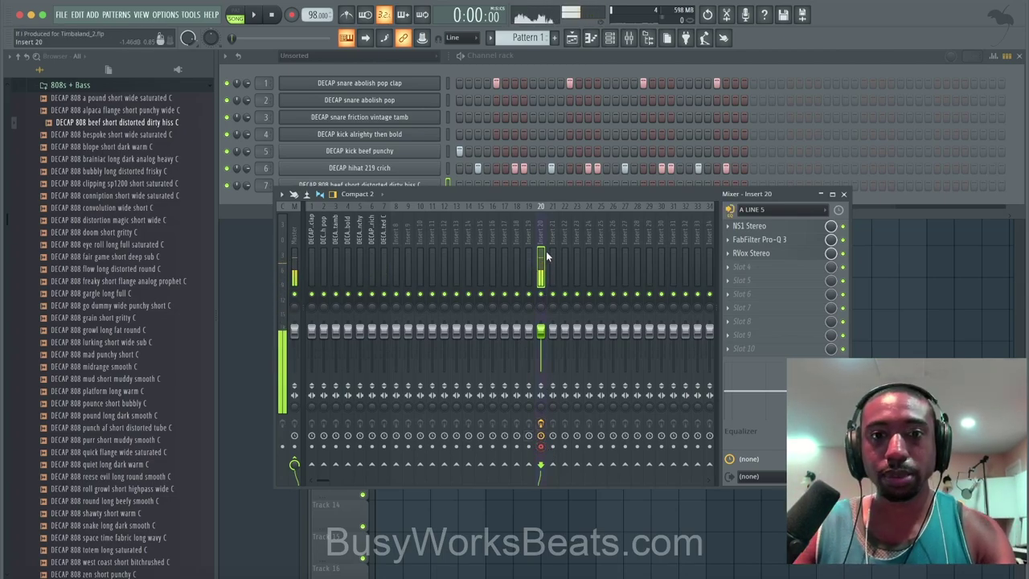
left_click(994, 349)
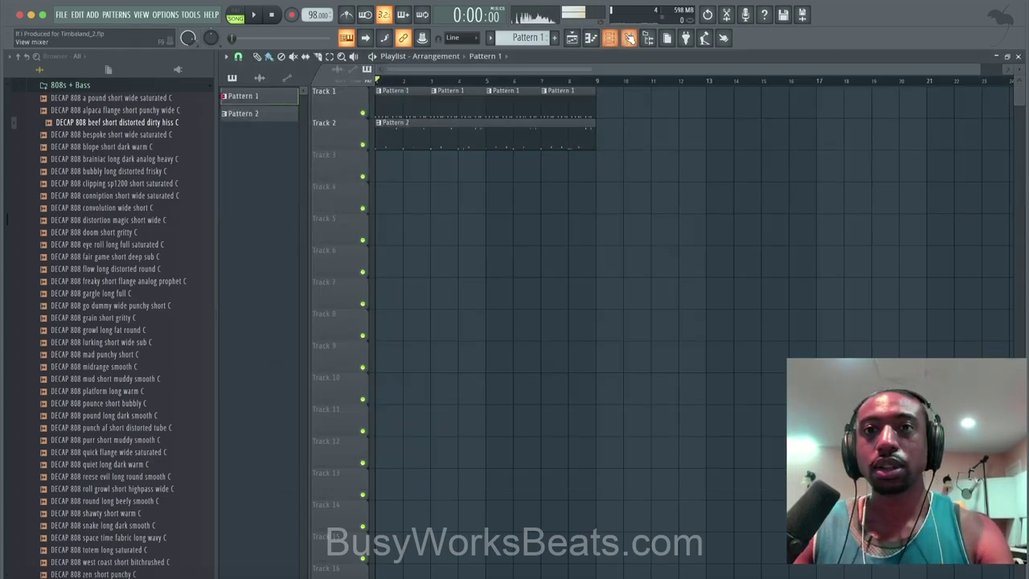
left_click(629, 37)
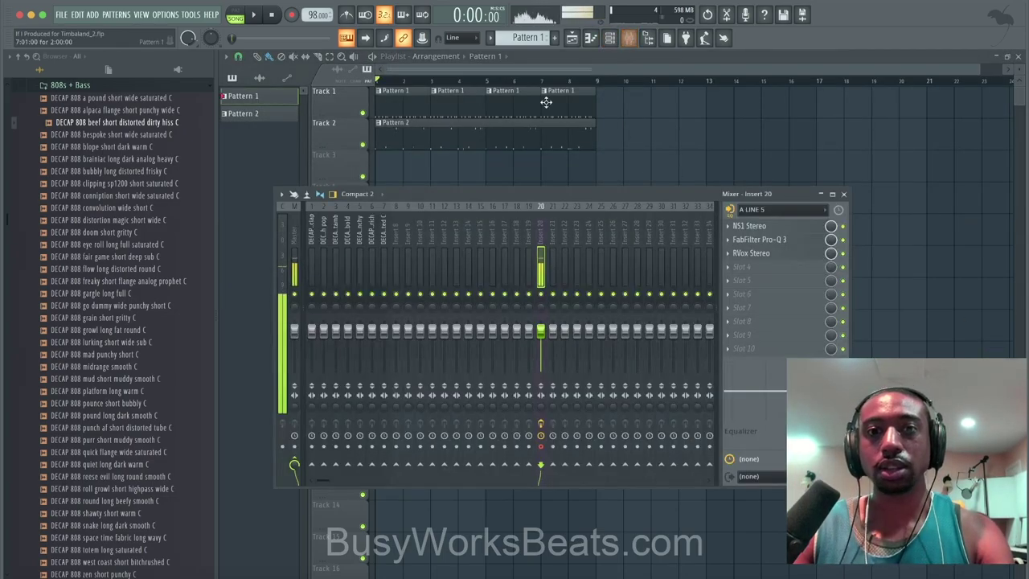
Record a microphone take with the song onto playlist track 3, stop, and trim the recorded clip to end at bar 5
left_click(294, 16)
left_click(535, 339)
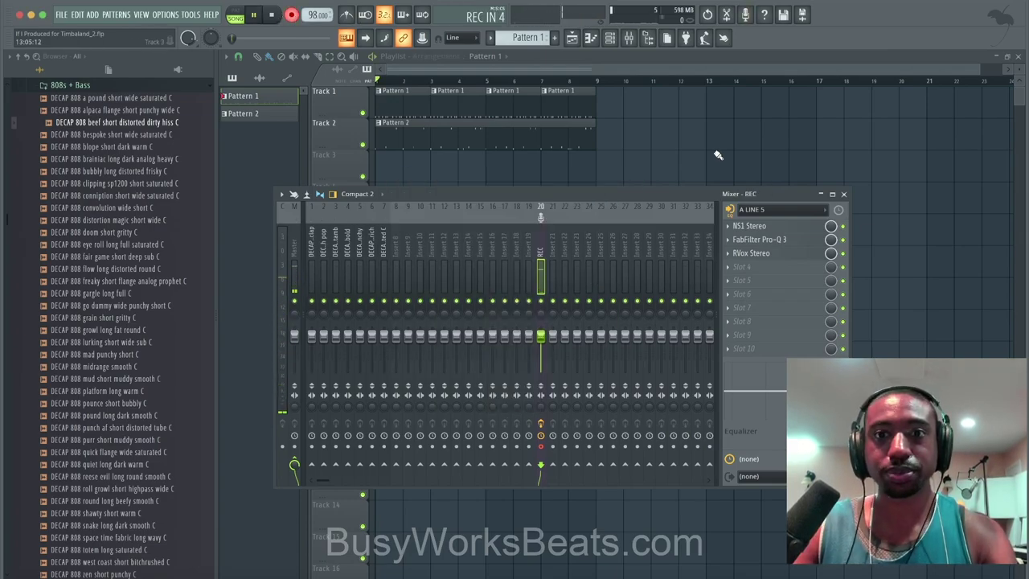
right_click(716, 154)
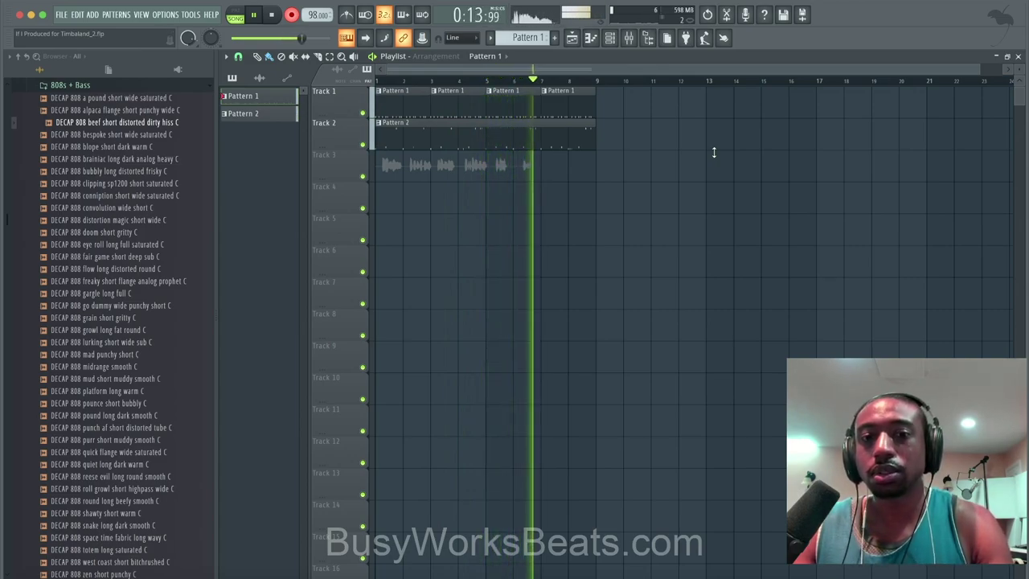
key("space")
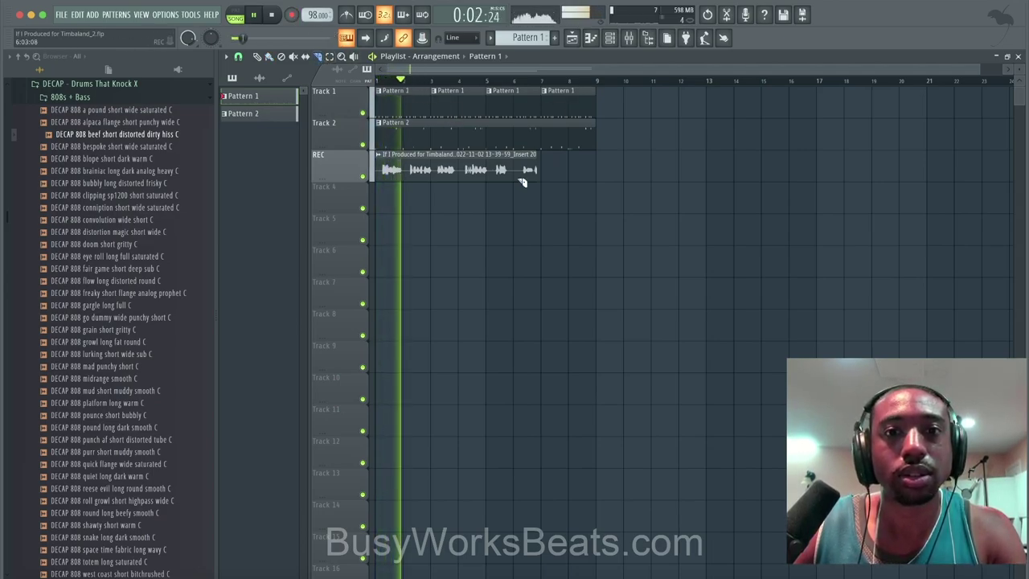
left_click_drag(537, 171, 490, 173)
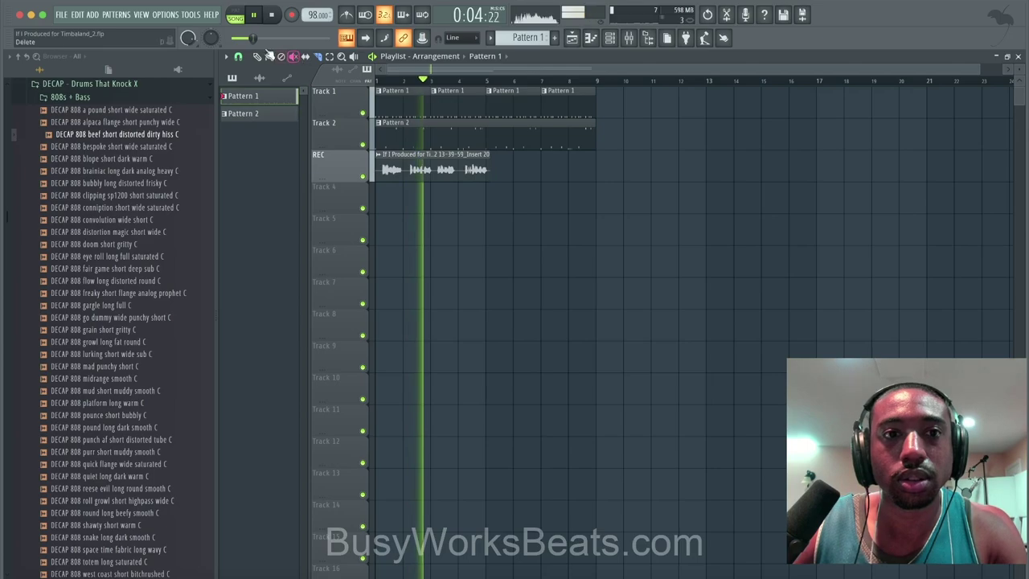
In the recorded clip's settings, set the time-stretching mode to Stretch and the pitch shift to +1200 cents
left_click(379, 155)
left_click(413, 197)
left_click(570, 212)
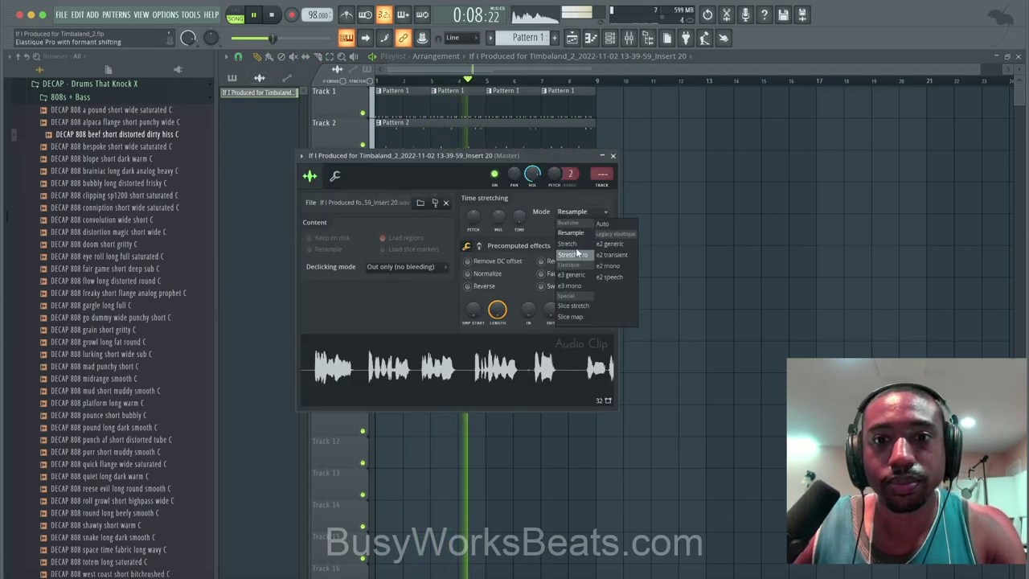
left_click(571, 244)
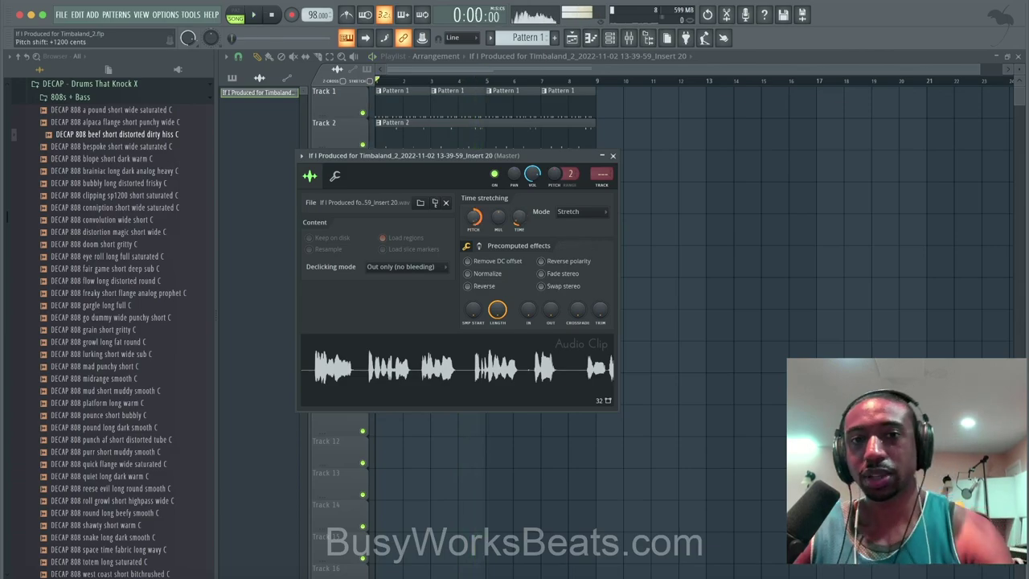
Route the recorded clip to mixer track 8 and load Fruity parametric EQ 2 in its first effect slot
key("ctrl+l")
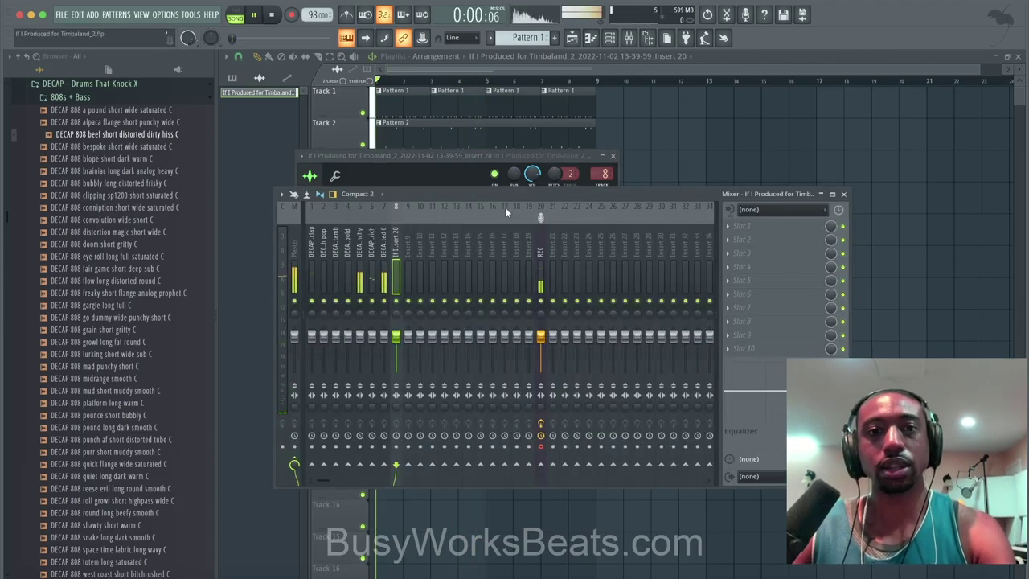
left_click(760, 236)
left_click(358, 163)
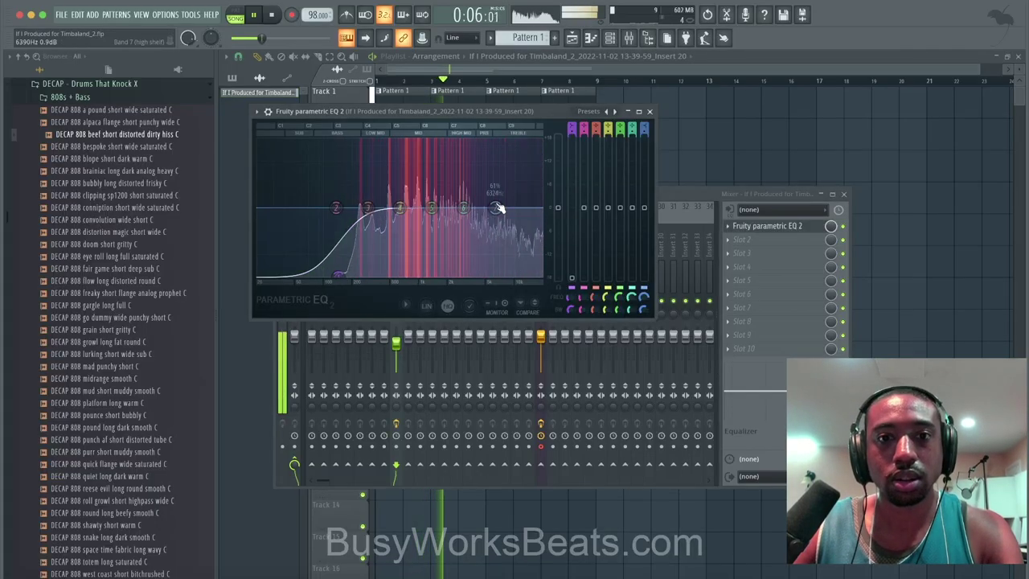
Shape the recording's EQ with a low cut, a high cut and a slight band 6 boost, replay it and close the EQ
left_click_drag(496, 208, 490, 277)
left_click_drag(337, 275, 345, 275)
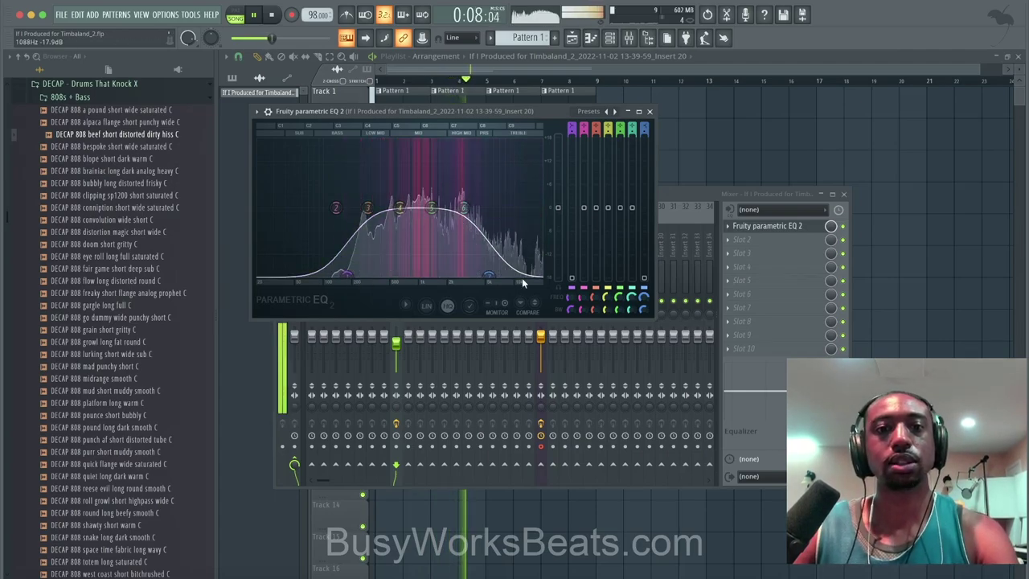
left_click_drag(463, 207, 468, 194)
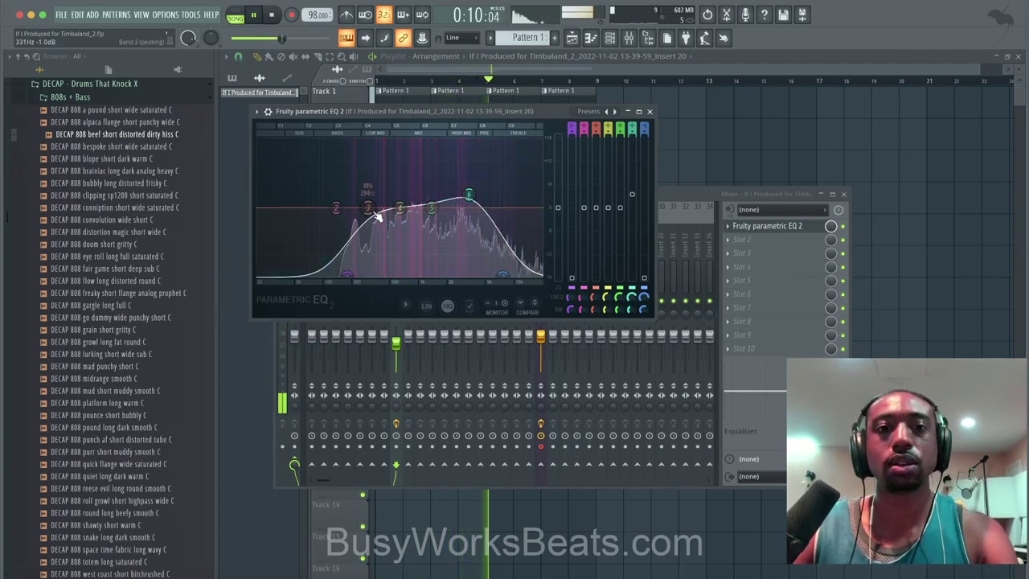
left_click_drag(349, 275, 358, 277)
key("space")
key("space")
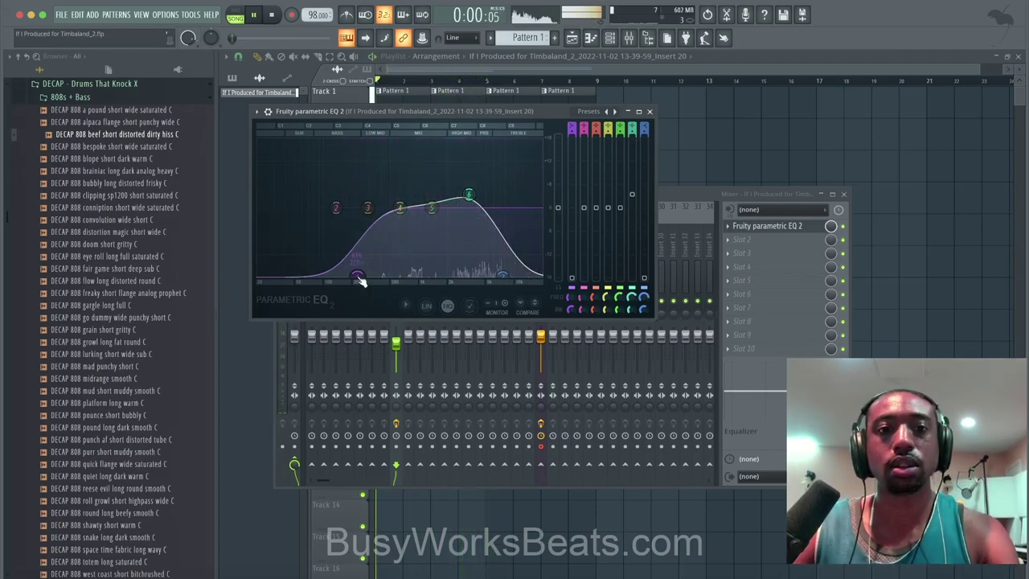
left_click(649, 112)
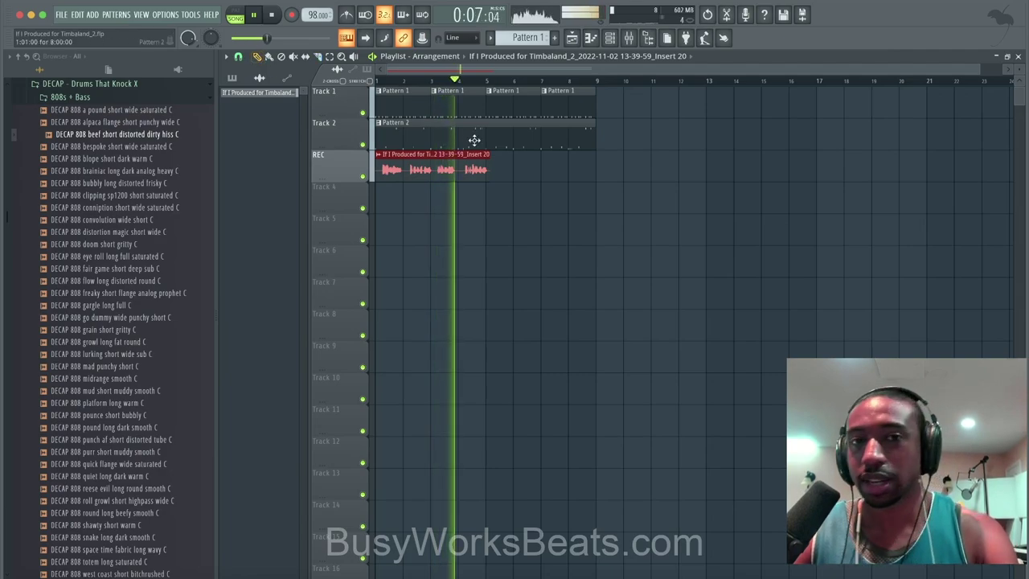
Duplicate the recorded clip at bar 5, trim the copy to end at bar 9 and replay the song
key("space")
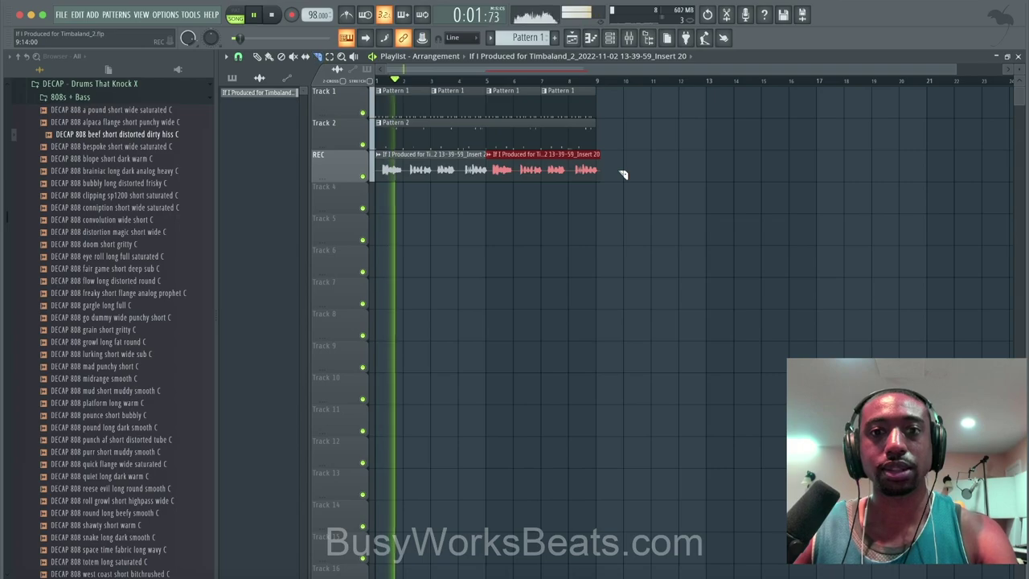
Add Kickstart 2 to the second effect slot of the recording's mixer track, and close the plugin and mixer
left_click(611, 39)
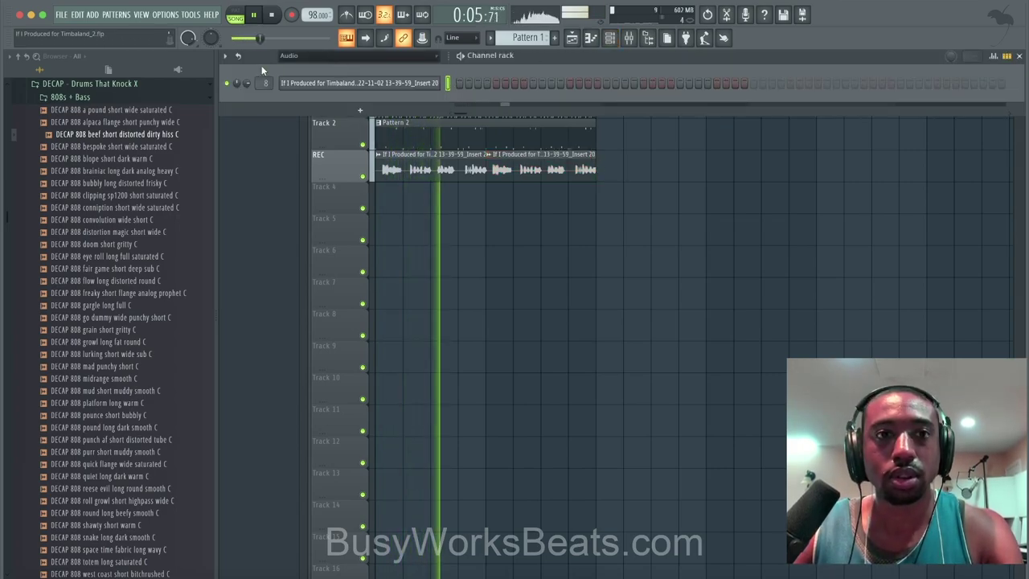
left_click(628, 40)
left_click(760, 243)
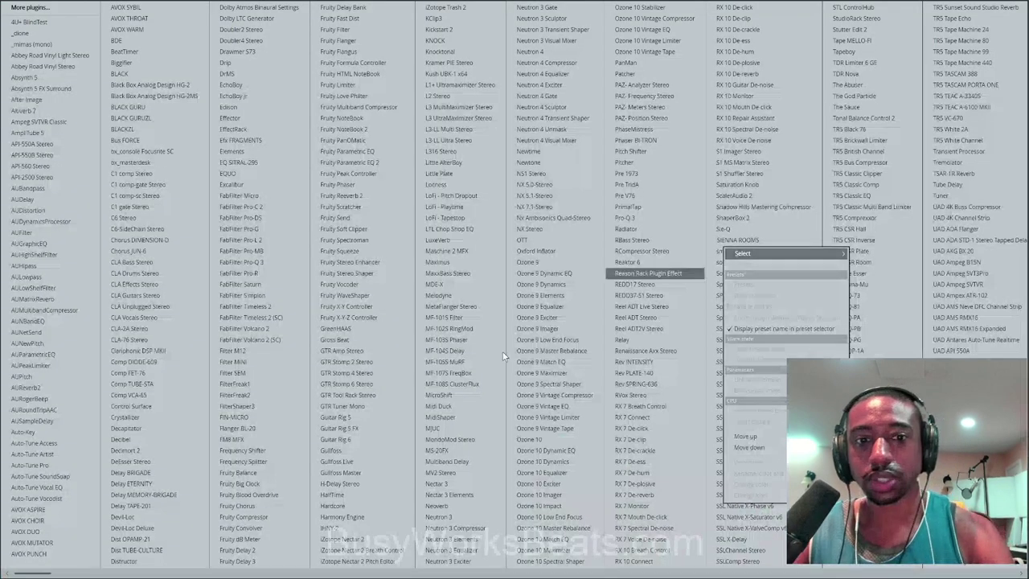
left_click(456, 29)
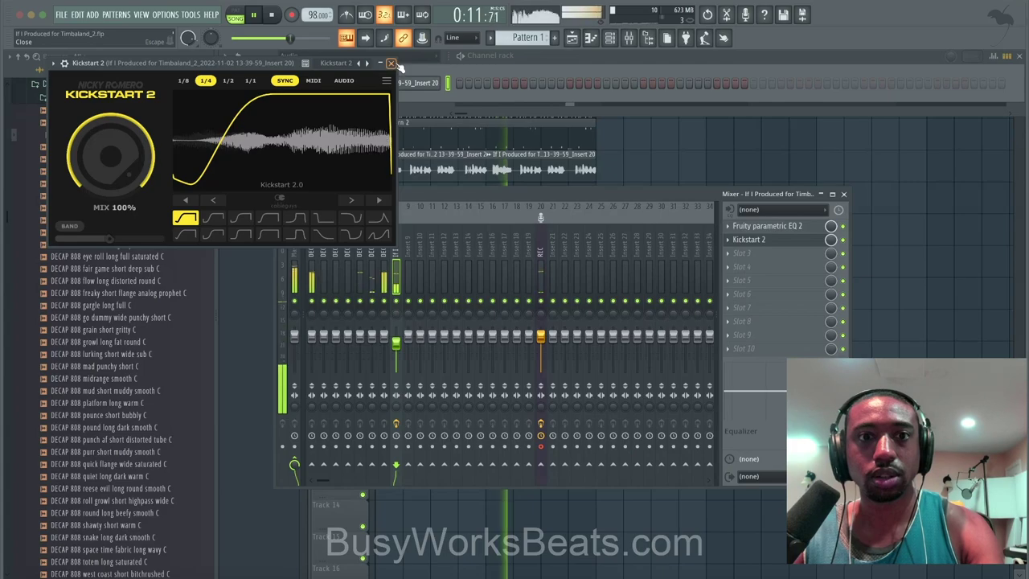
left_click(391, 63)
key("F9")
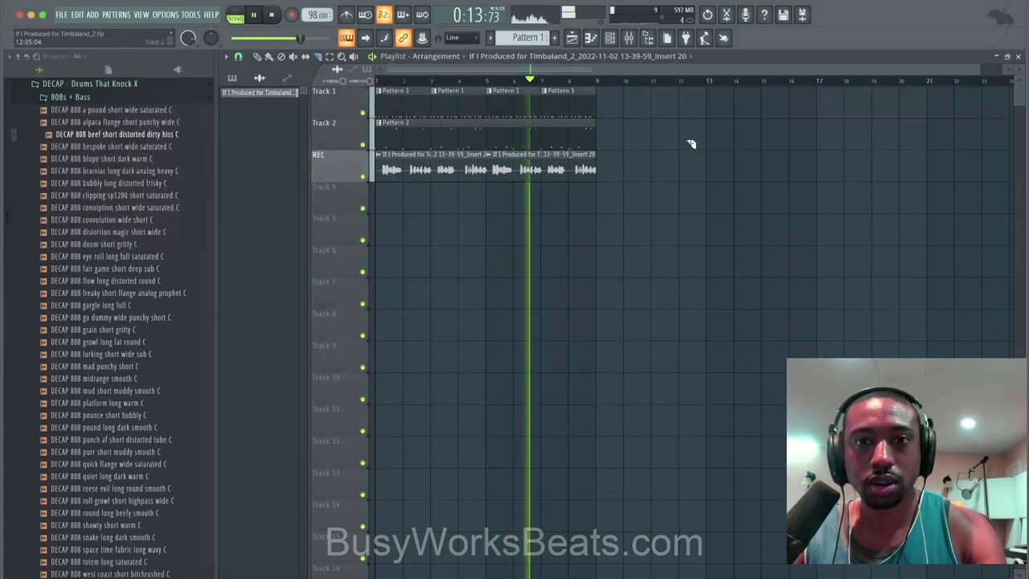
Set the channel rack filter to show all channels, and return to the playlist
key("F6")
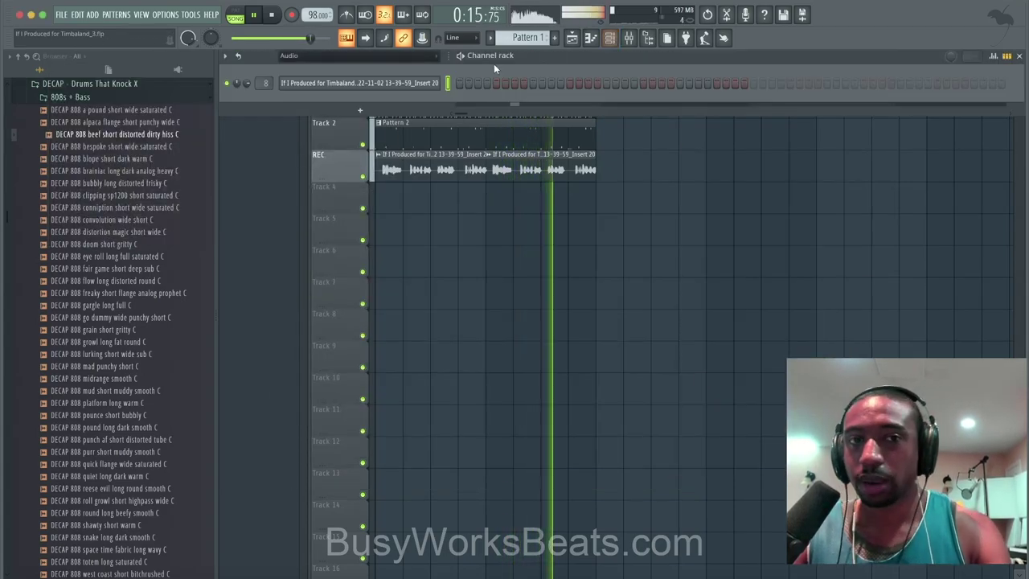
left_click(352, 59)
left_click(354, 70)
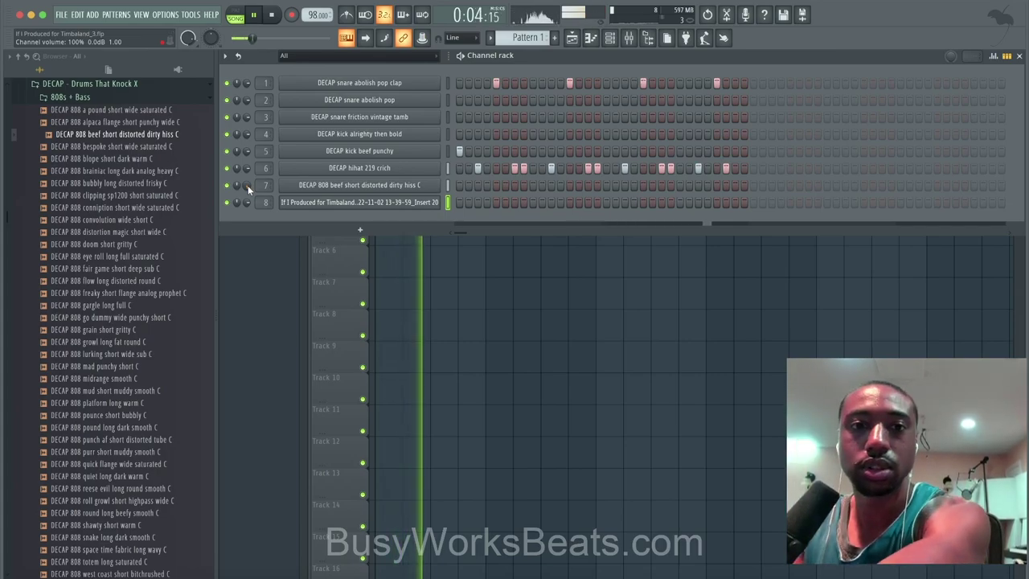
left_click(394, 270)
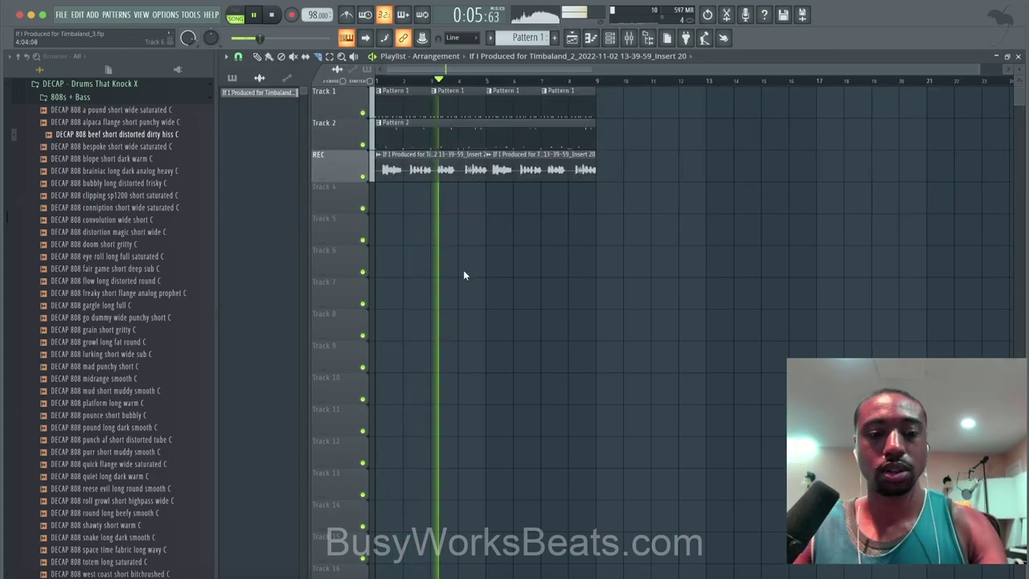
left_click(610, 38)
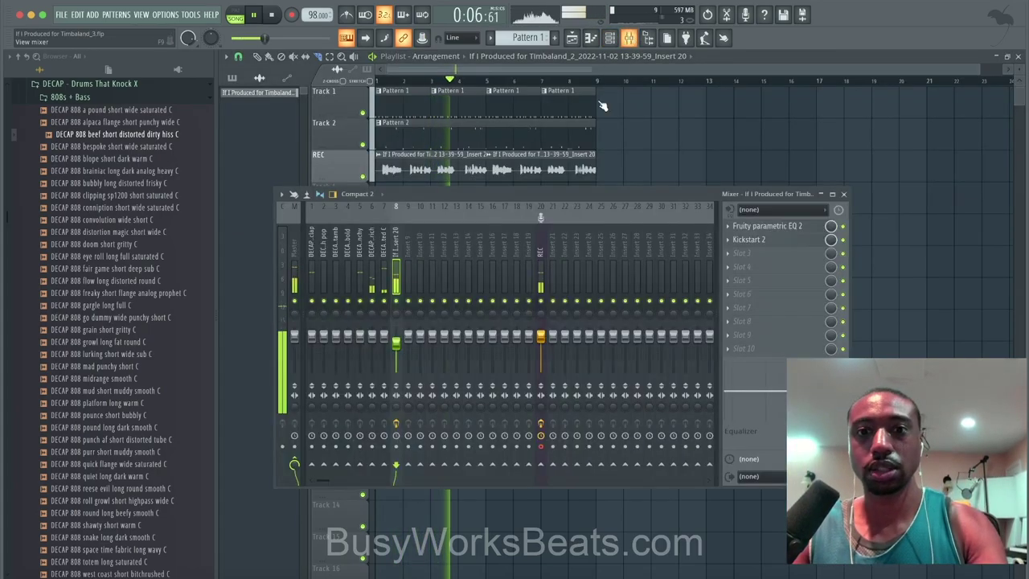
left_click(843, 194)
left_click(610, 37)
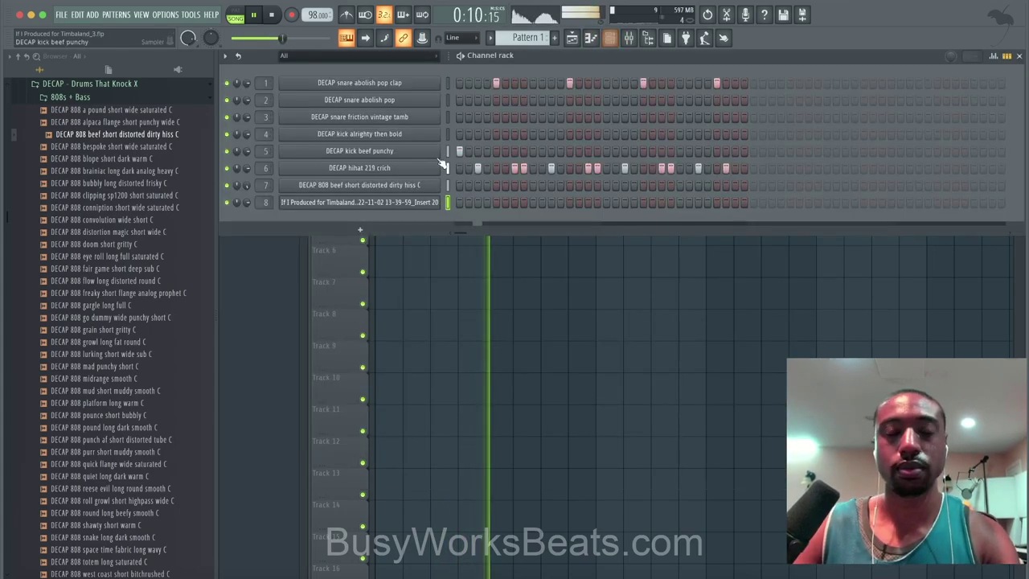
left_click(480, 281)
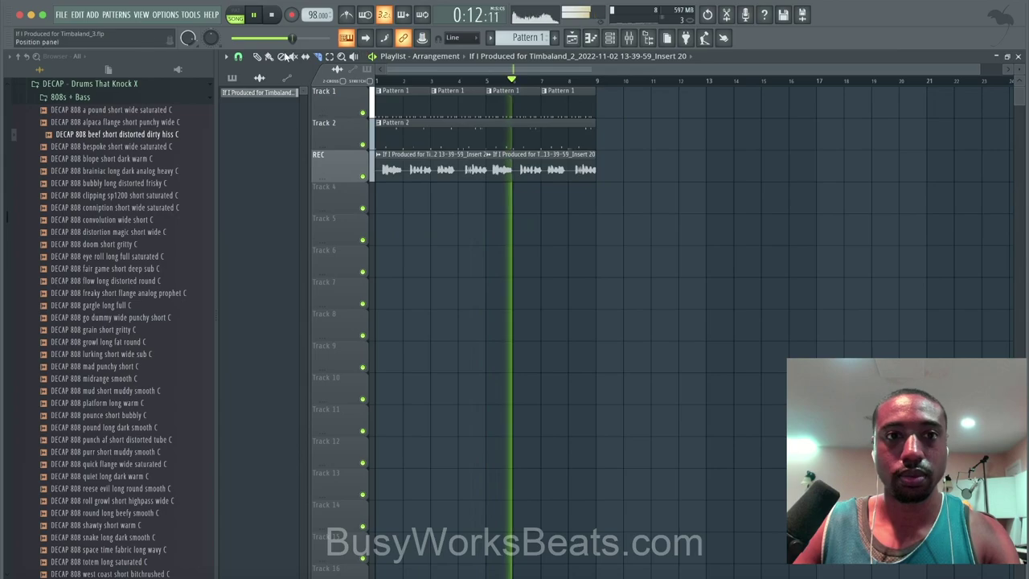
Duplicate all clips of bars 1–8 to bars 9–16 in the playlist, and delete the two duplicated recording clips
left_click_drag(635, 210, 613, 112)
right_click(689, 172)
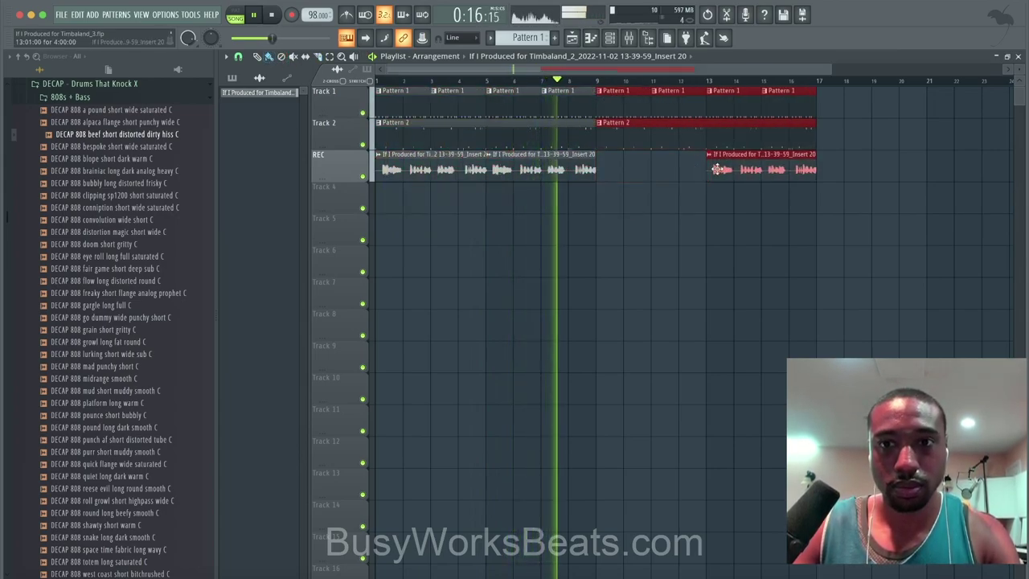
right_click(716, 169)
left_click(611, 39)
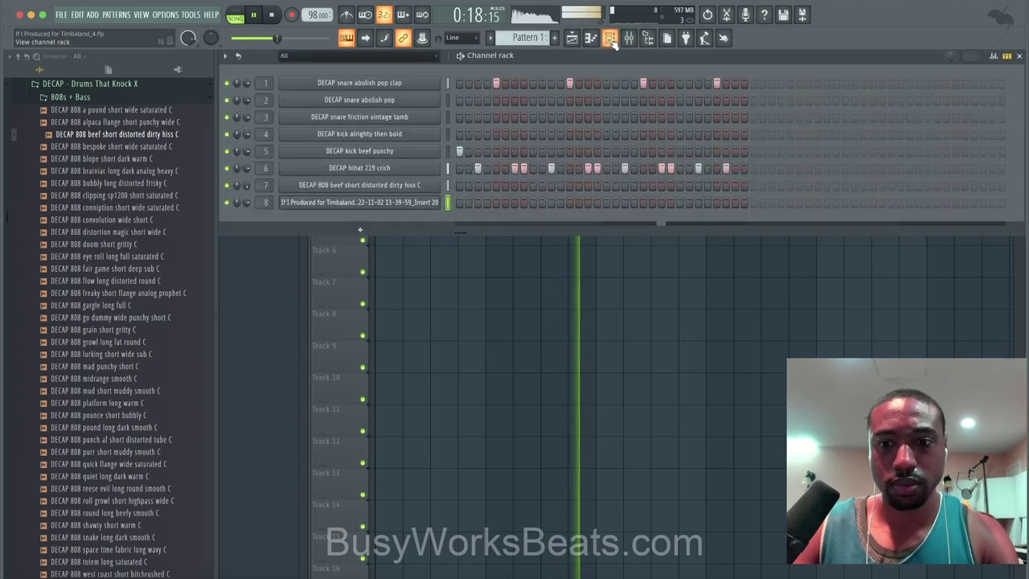
key("F6")
right_click(728, 574)
left_click(727, 564)
left_click(775, 576)
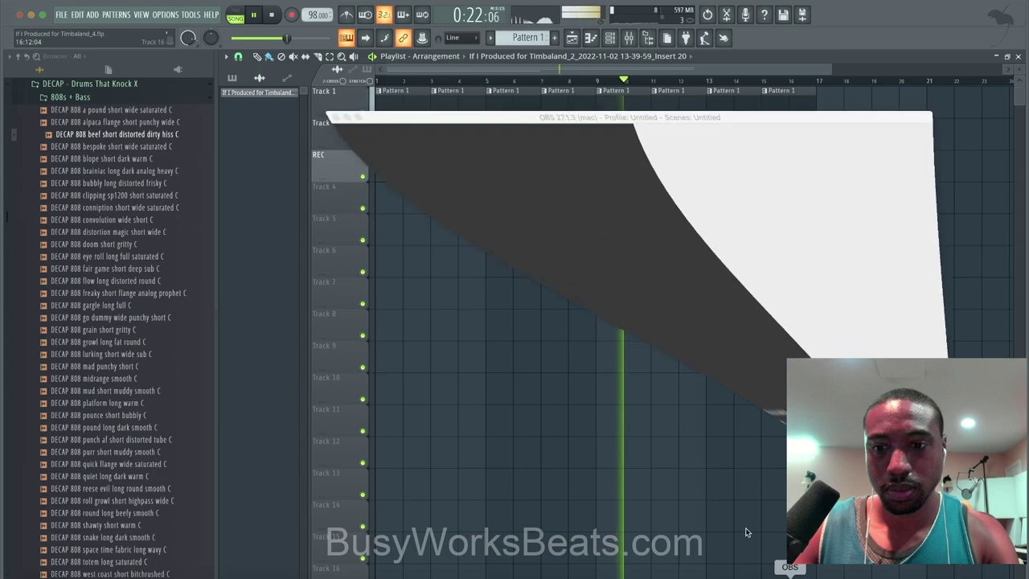
left_click(331, 70)
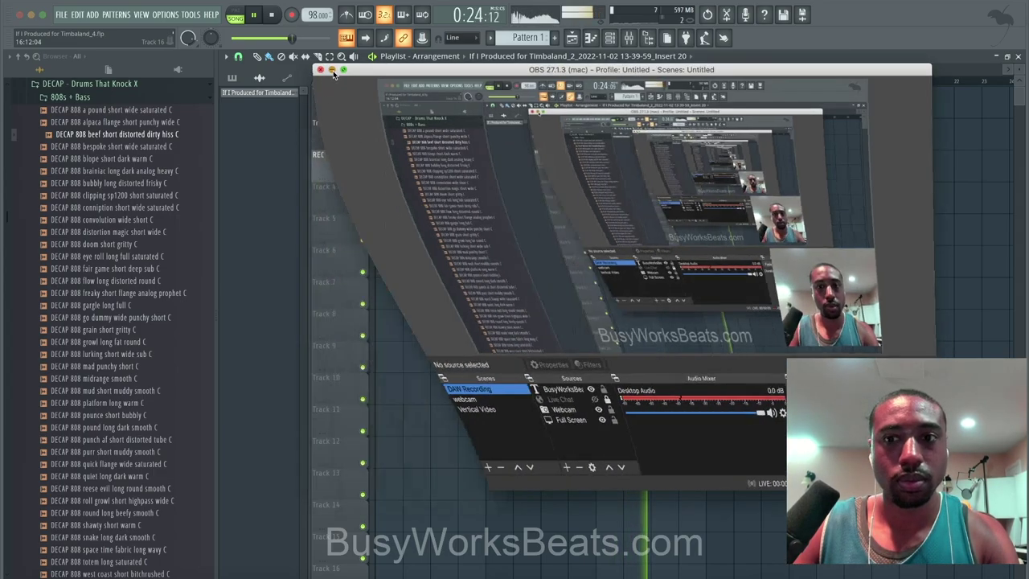
Add a Purity instrument channel and show its preset list
key("F6")
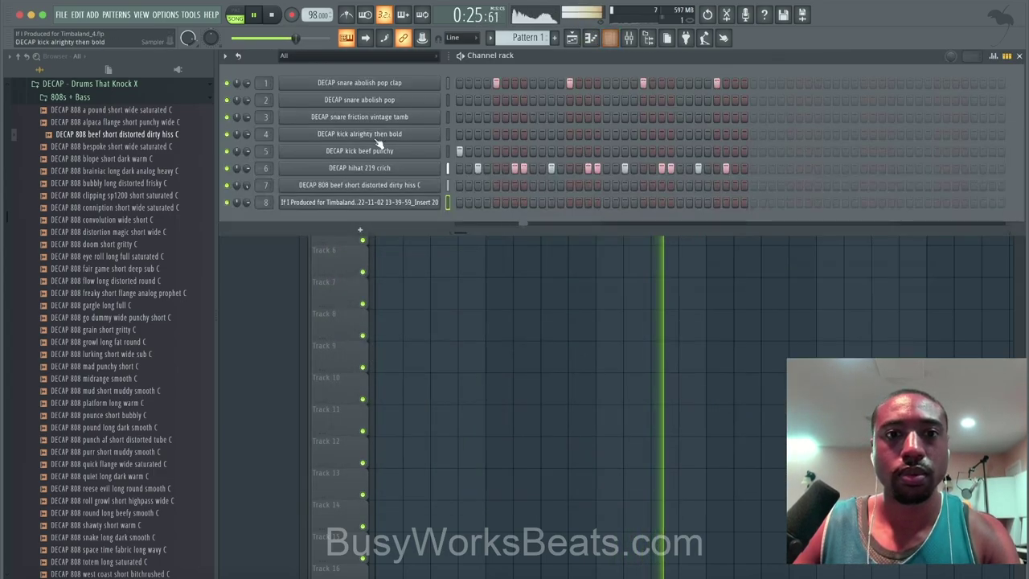
left_click(380, 231)
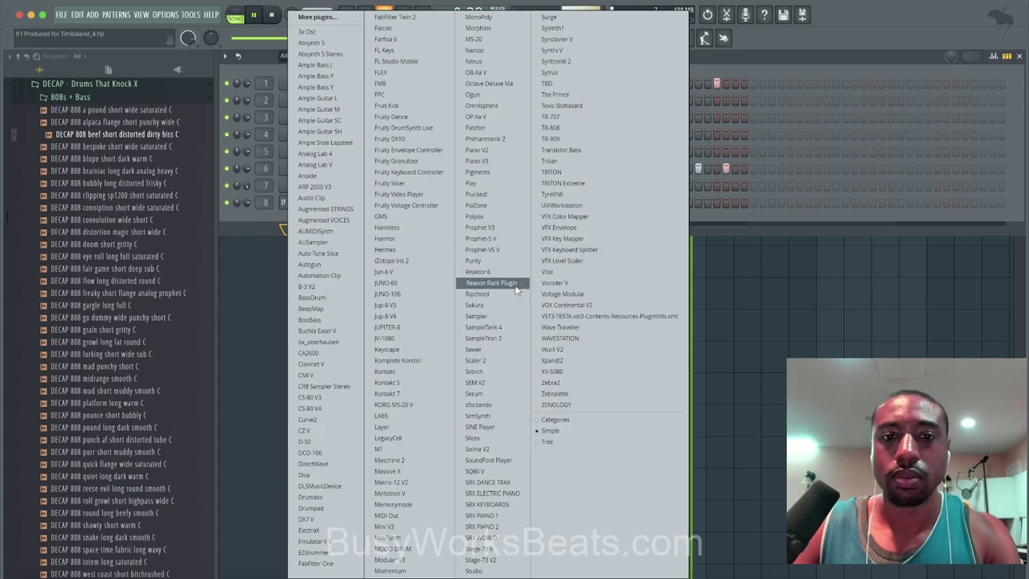
left_click(494, 261)
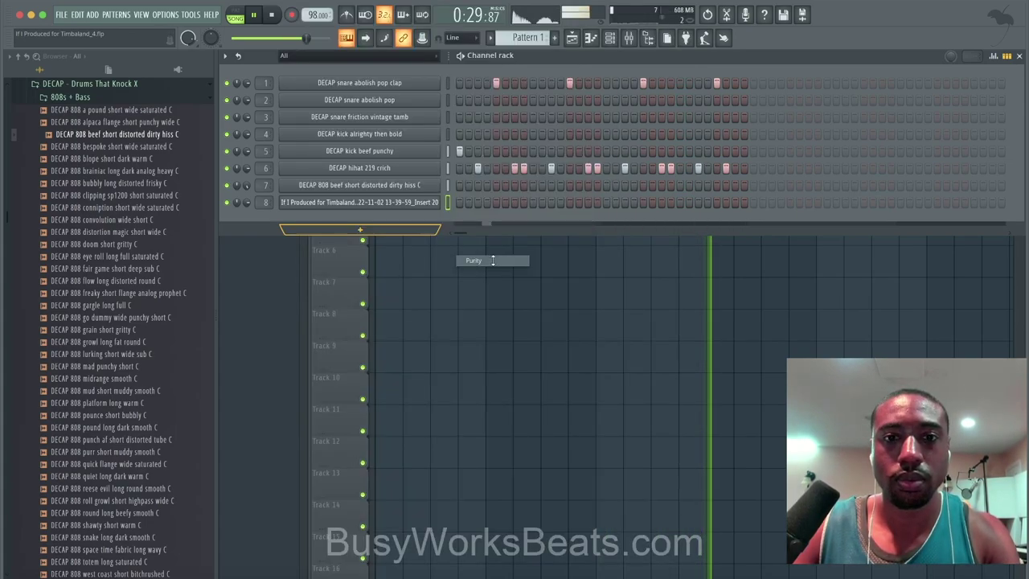
left_click(378, 400)
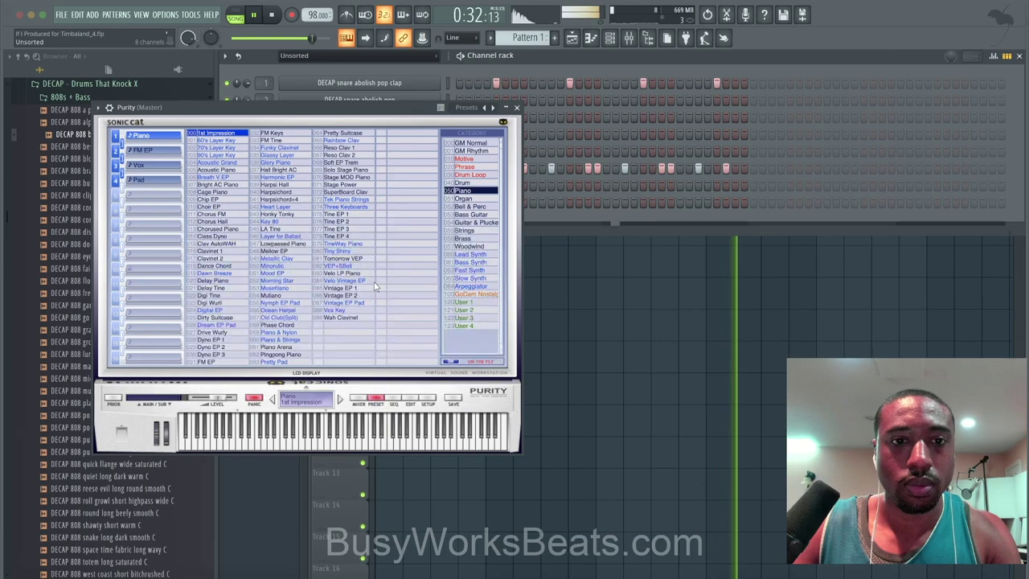
In Purity's Bell & Perc category, audition the 90's BellPad preset and select Agogo
left_click(484, 207)
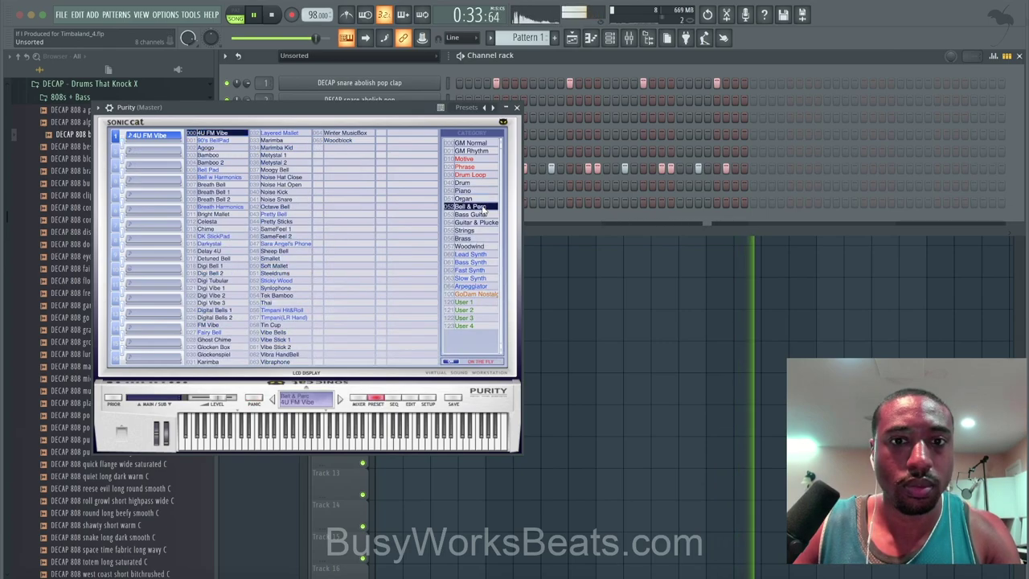
left_click(222, 140)
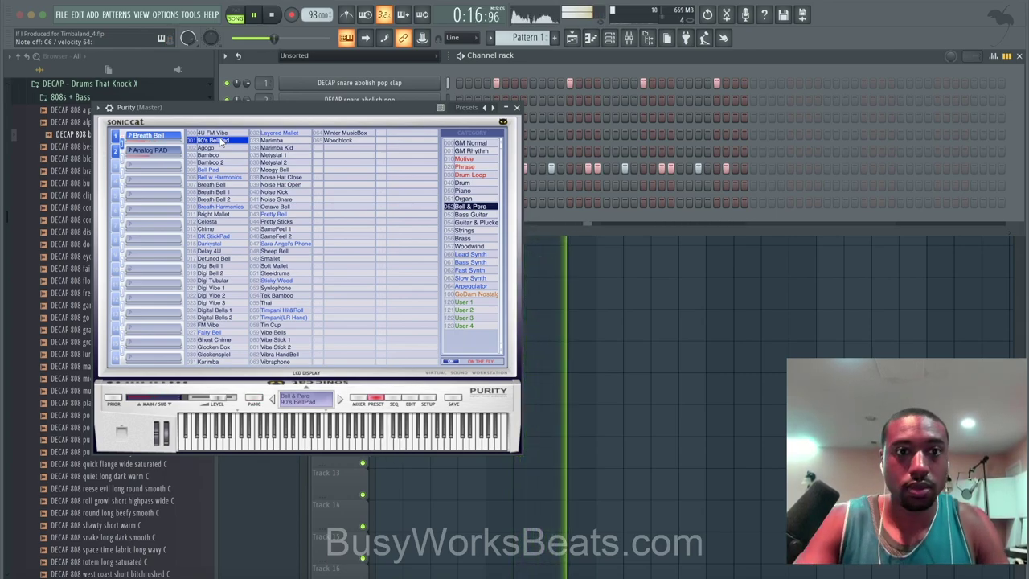
left_click(220, 147)
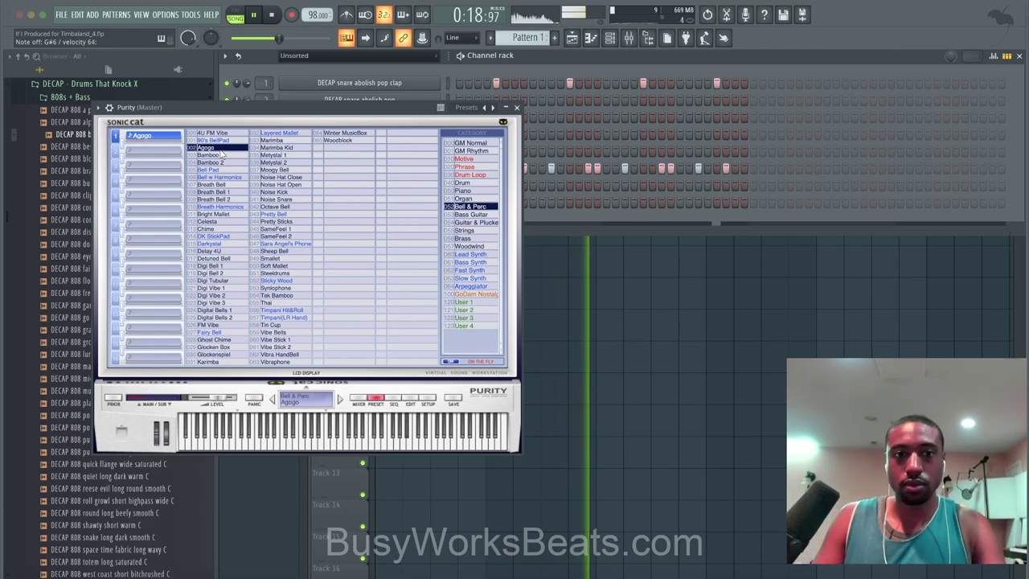
Show Purity's miscellaneous channel settings and raise its volume multiplier to 134%
left_click(110, 107)
left_click(156, 128)
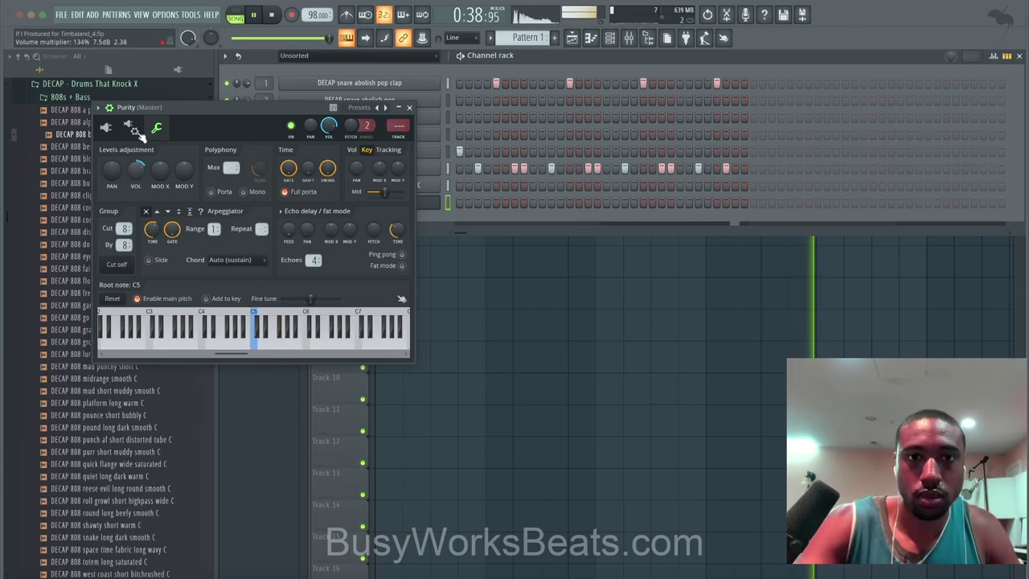
Switch to Pattern 3 and record an eight-bar Purity Agogo melody over the song from bar 1
left_click(409, 107)
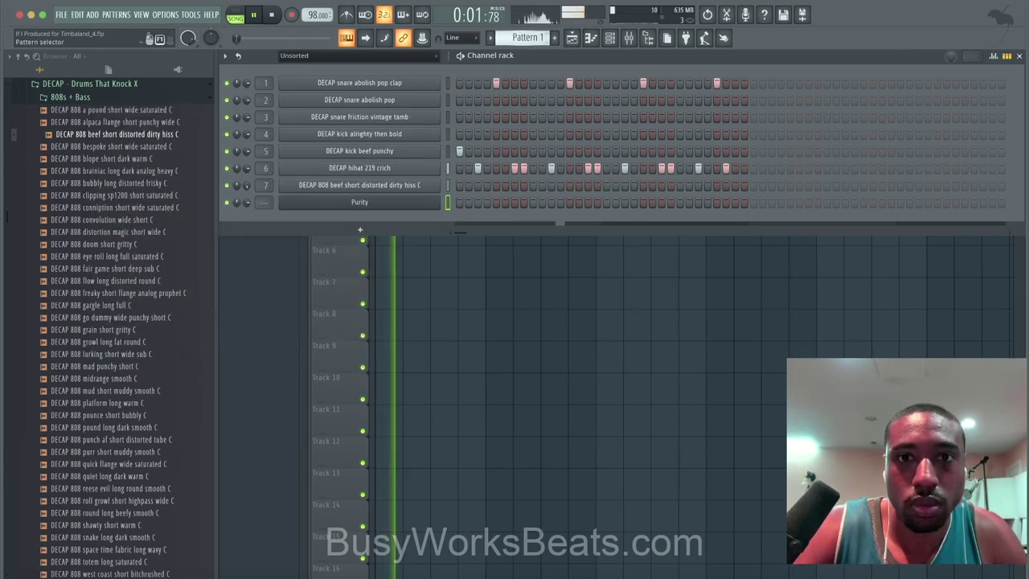
left_click_drag(527, 38, 527, 28)
key("space")
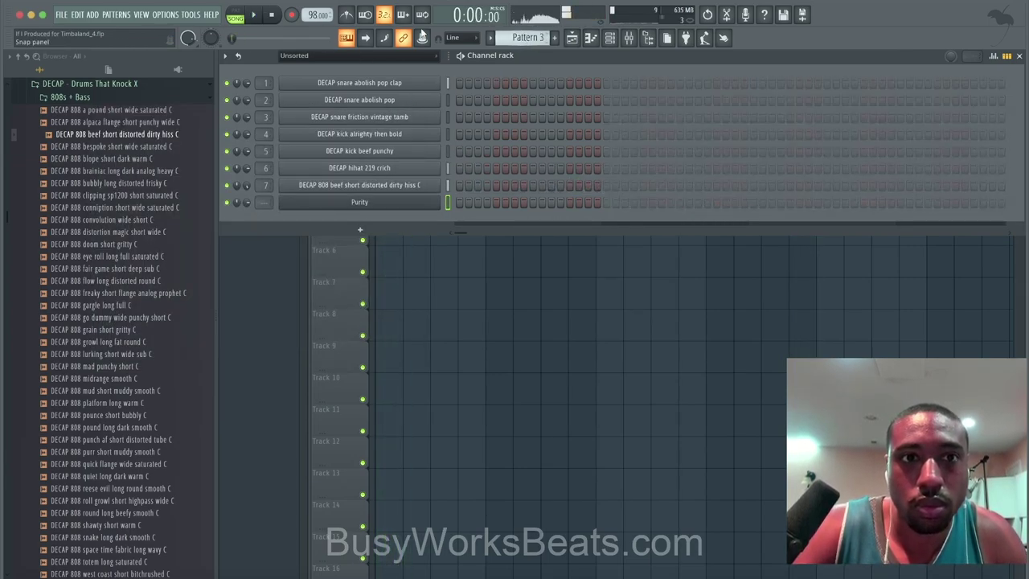
left_click(291, 15)
left_click(515, 354)
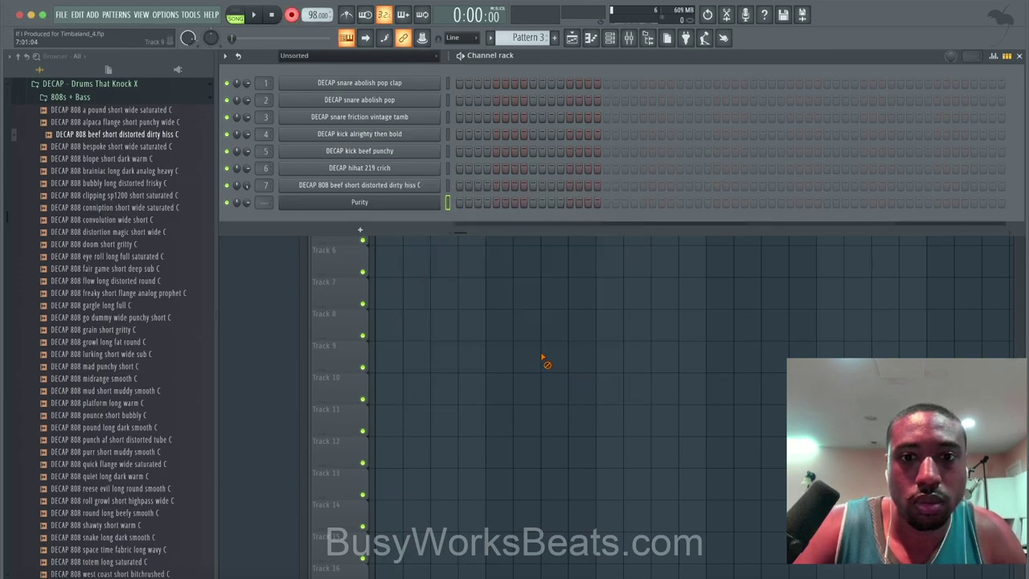
key("F6")
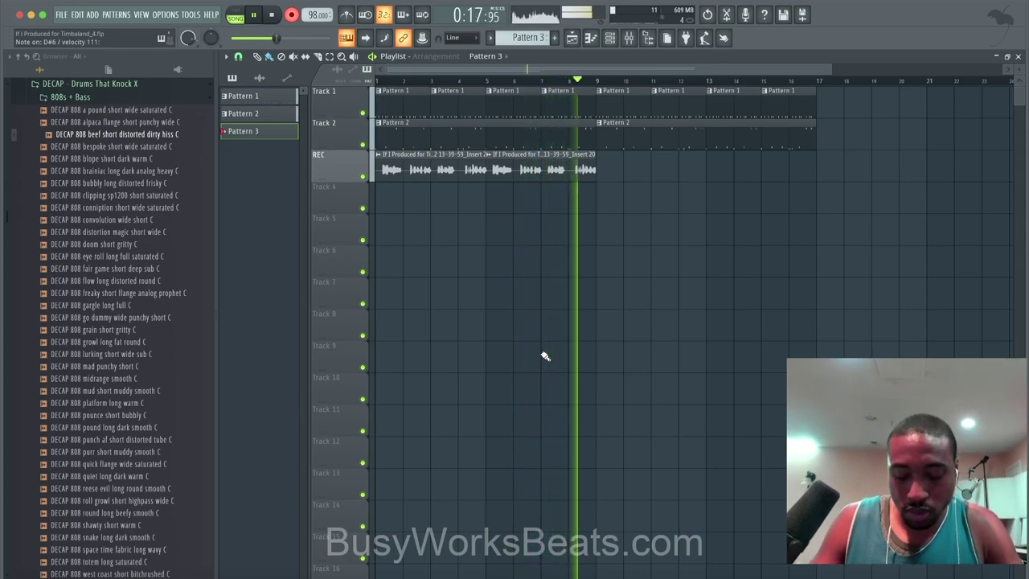
key("space")
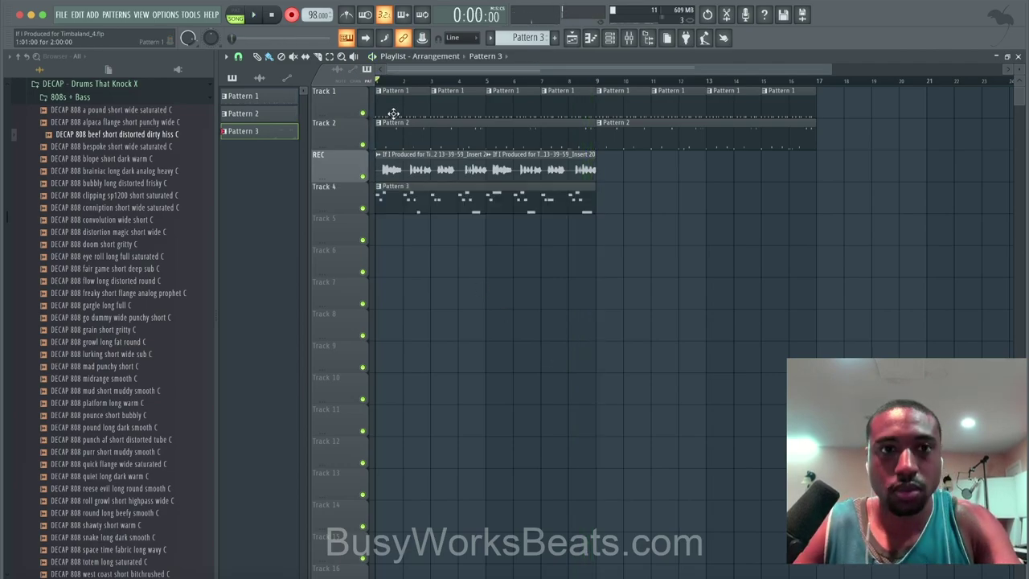
left_click(291, 15)
Play the song and route the Purity channel to its own mixer track 9
key("space")
left_click(611, 38)
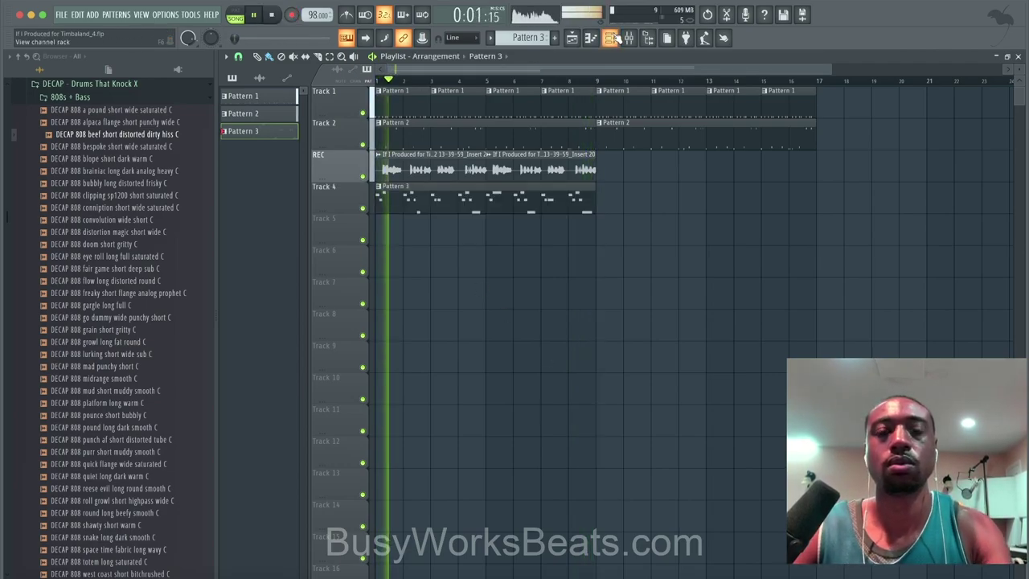
key("super+l")
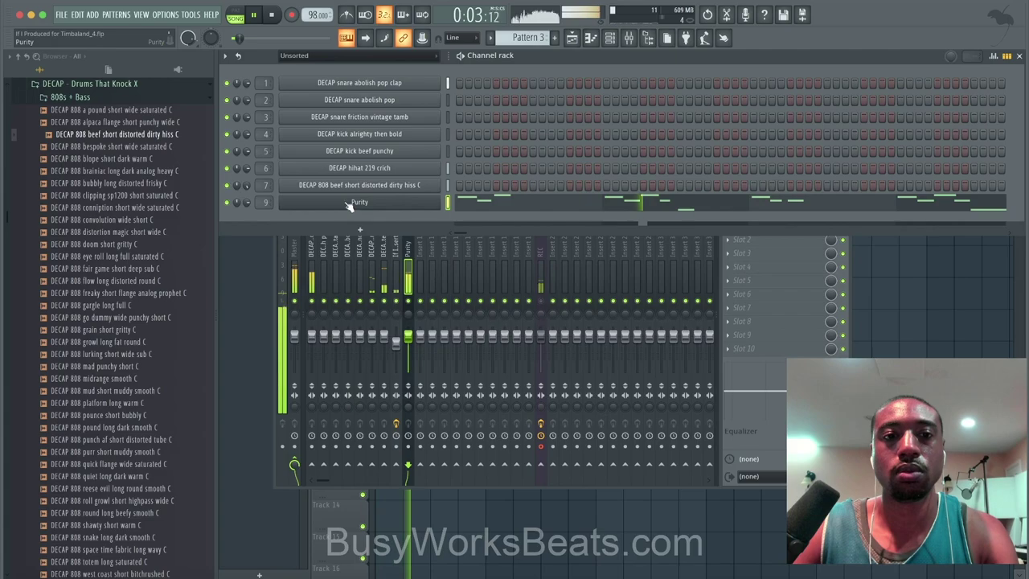
left_click(484, 198)
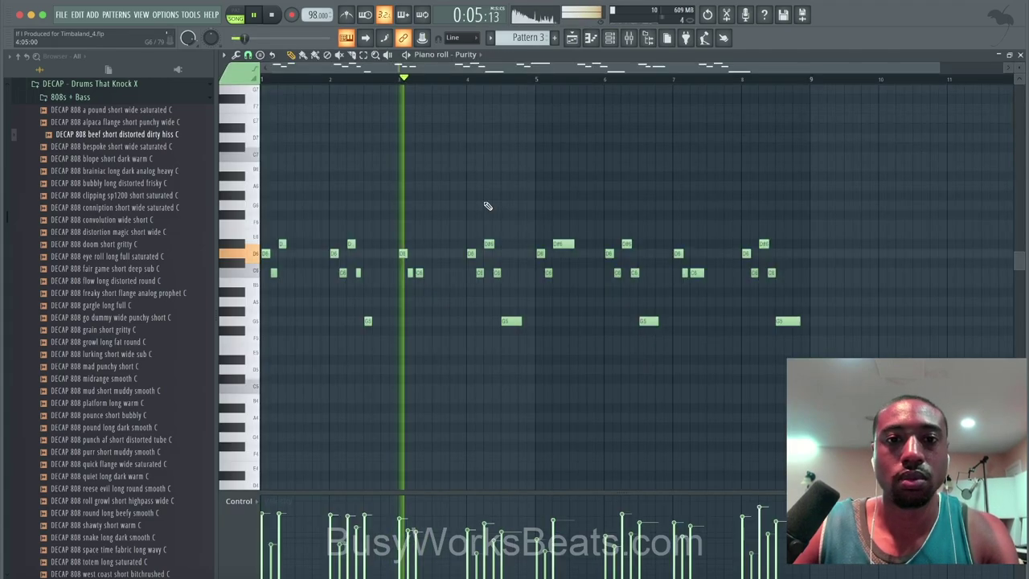
key("alt+q")
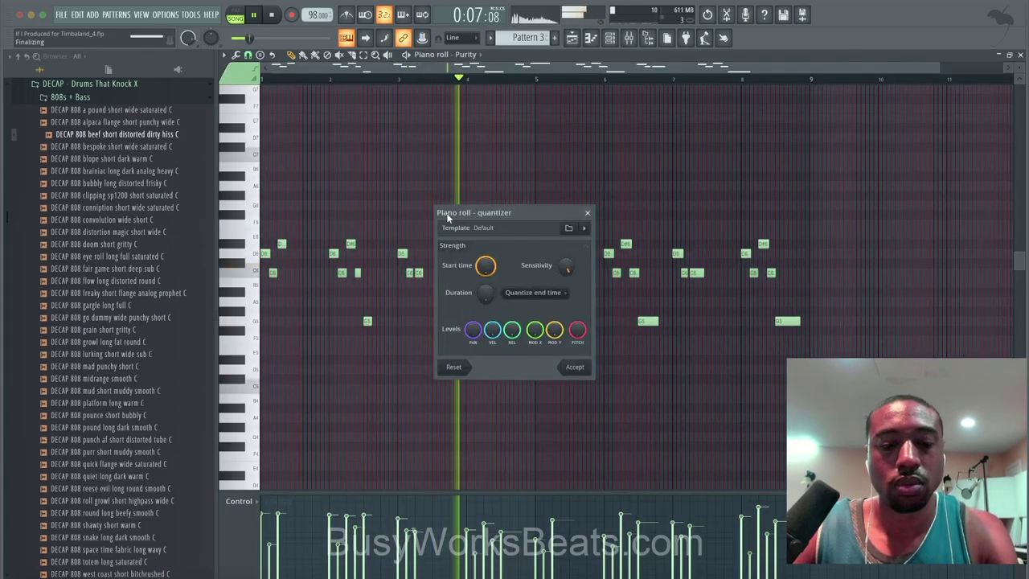
left_click(588, 213)
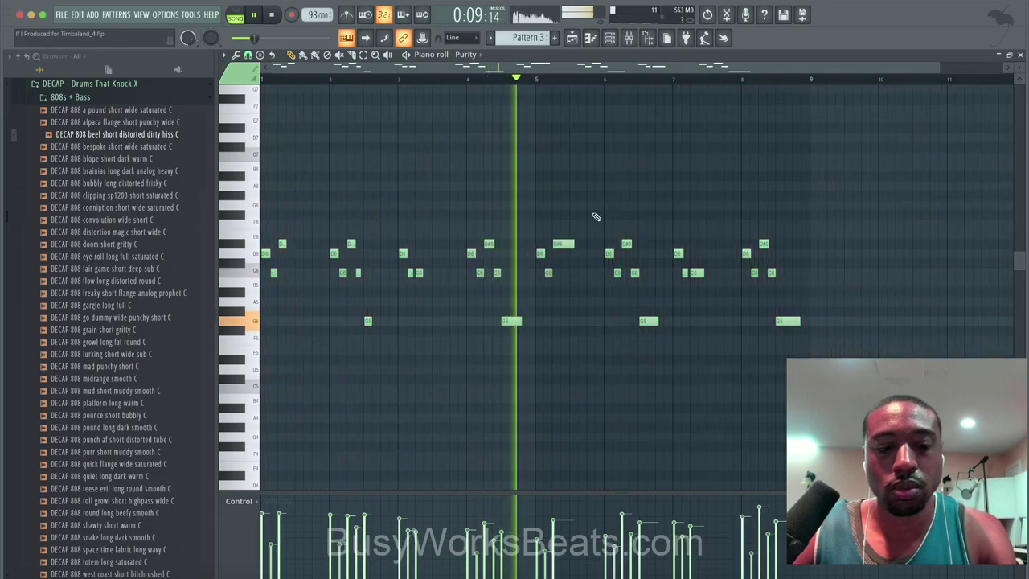
left_click(1021, 56)
Stop playback and unmute the REC mixer track
key("space")
left_click(542, 301)
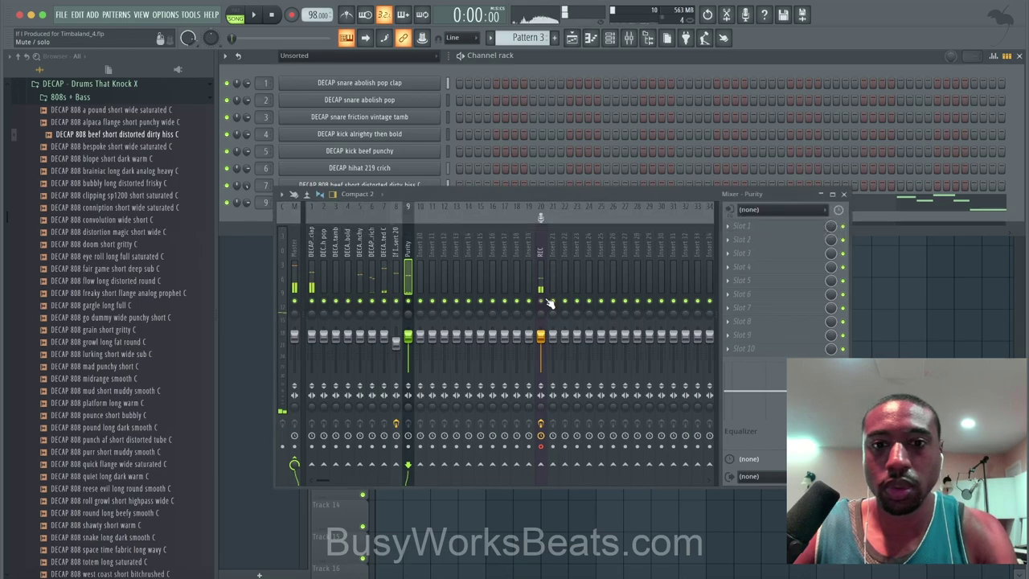
left_click(844, 195)
Add a second Purity instrument channel and route it to mixer track 10
left_click(405, 236)
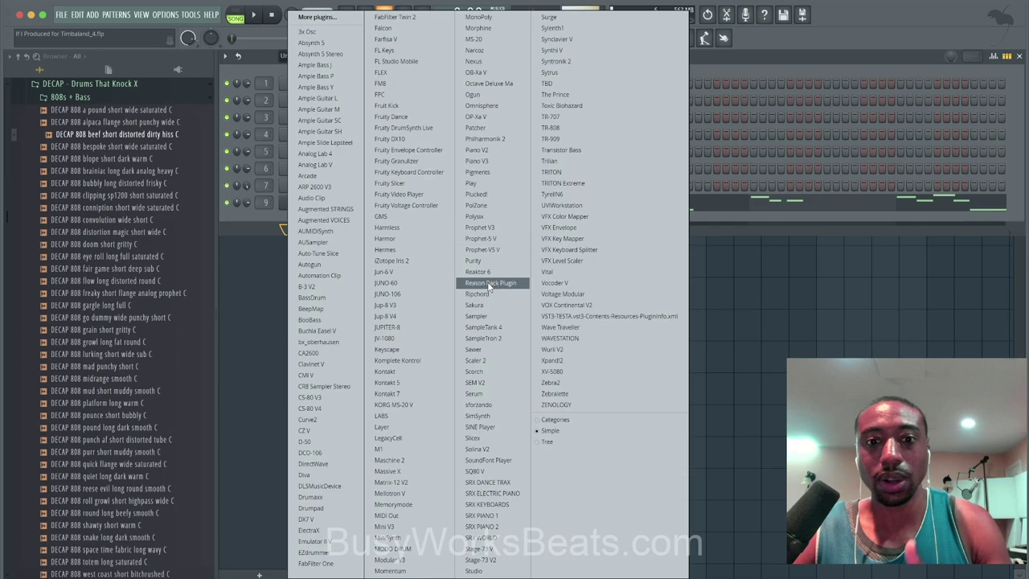
left_click(492, 260)
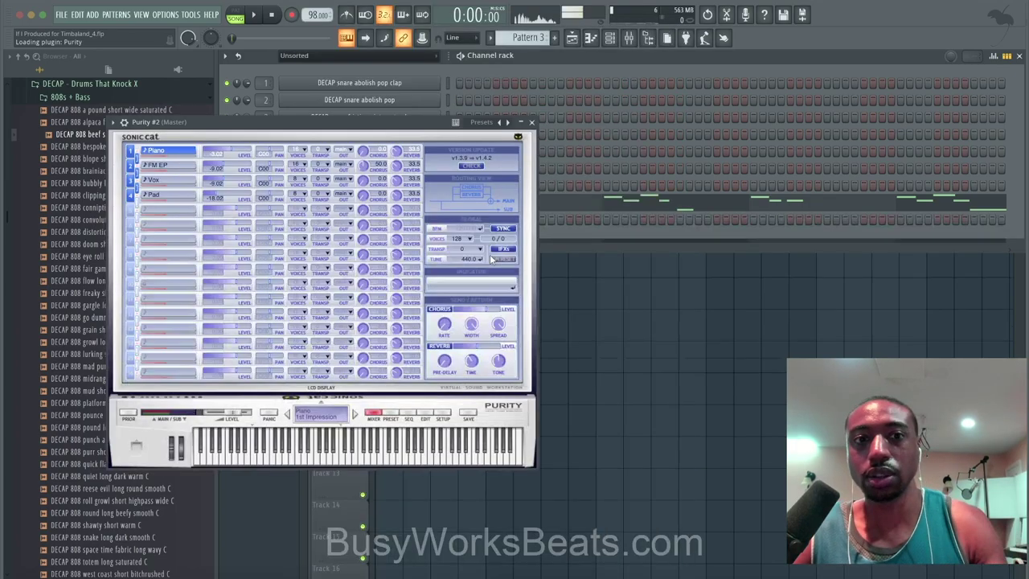
left_click(531, 123)
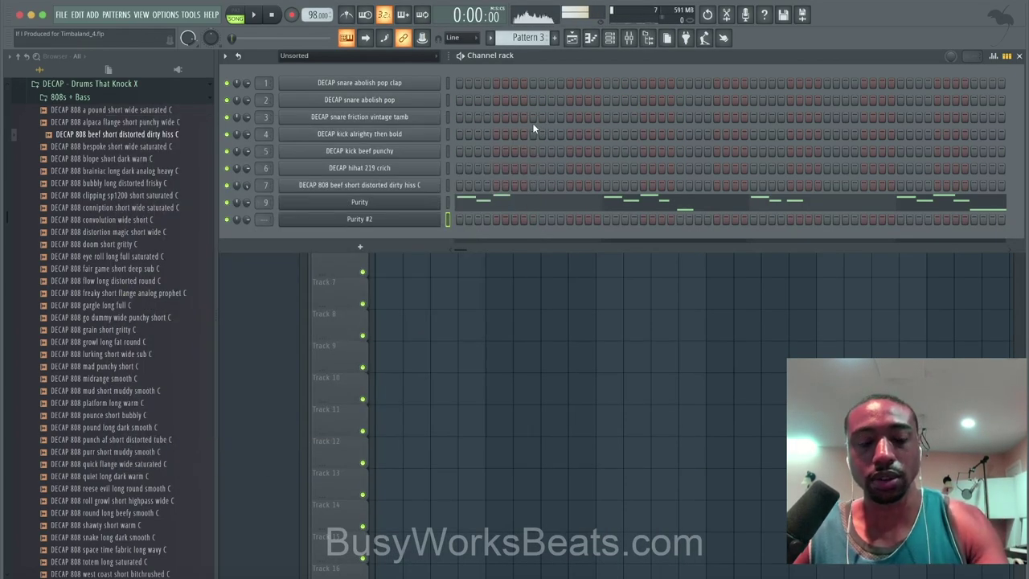
key("ctrl+l")
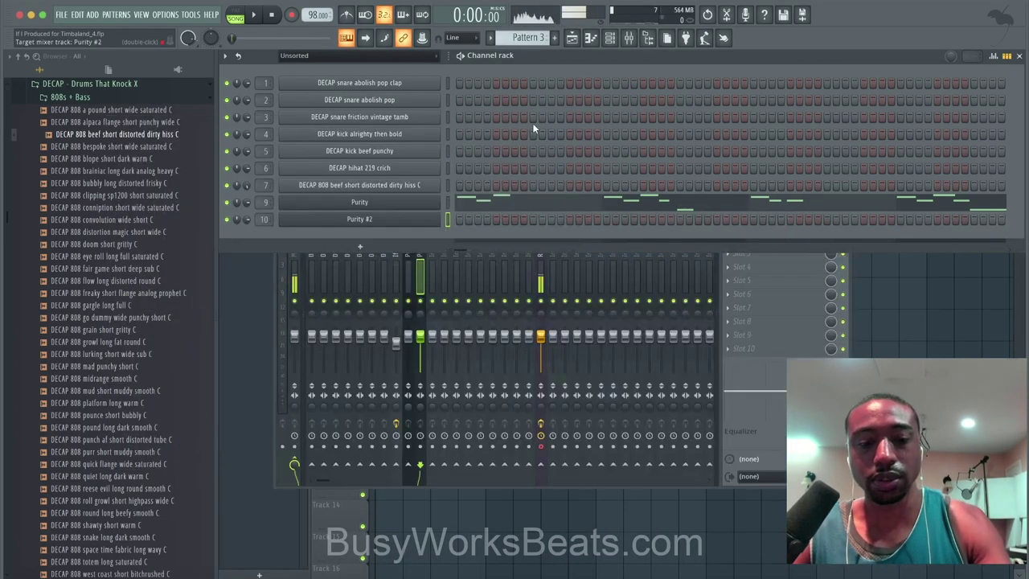
Mute the REC mixer track and show the second Purity's preset list while the song plays
left_click(546, 308)
key("space")
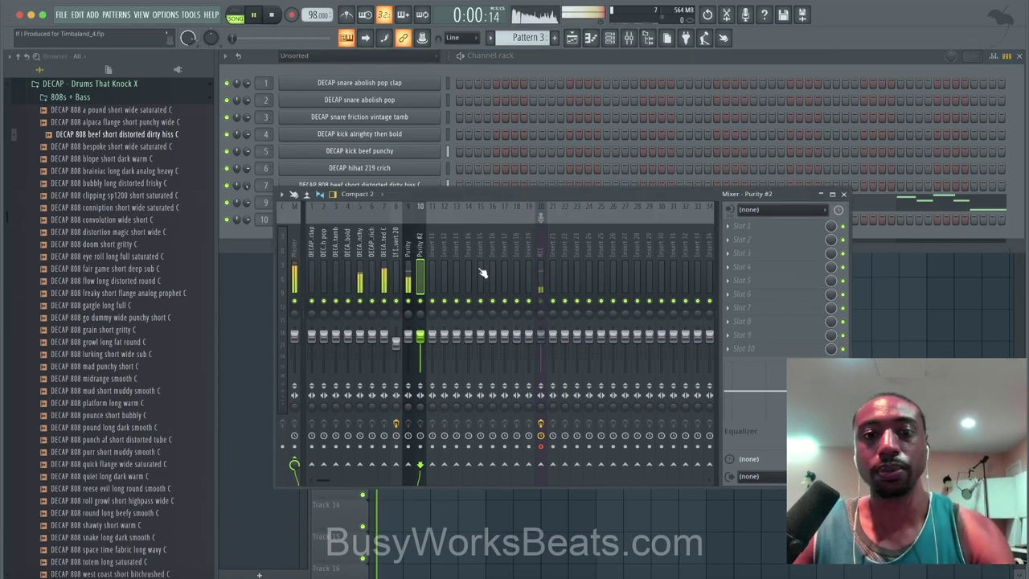
left_click(558, 67)
left_click(438, 219)
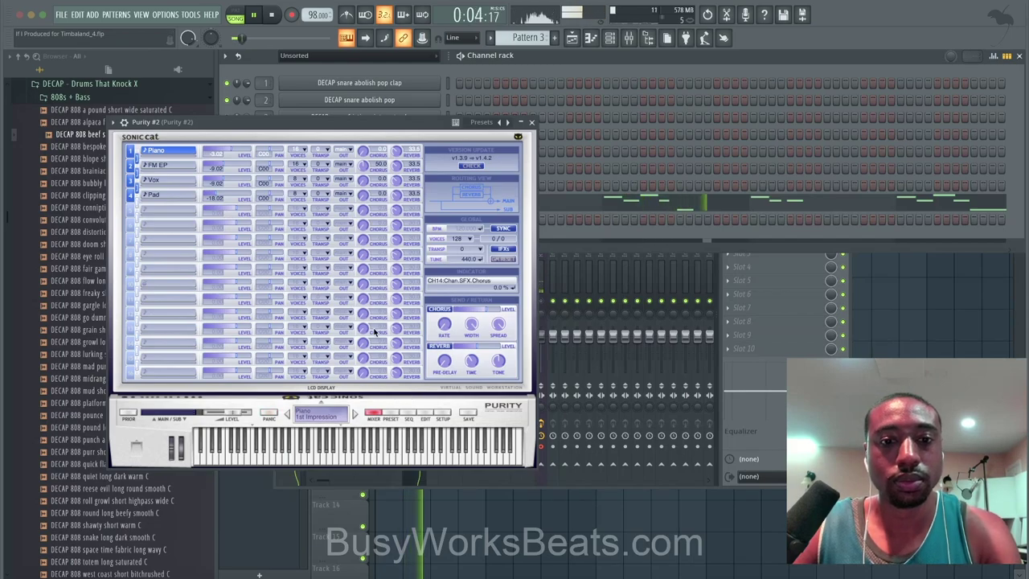
left_click(390, 413)
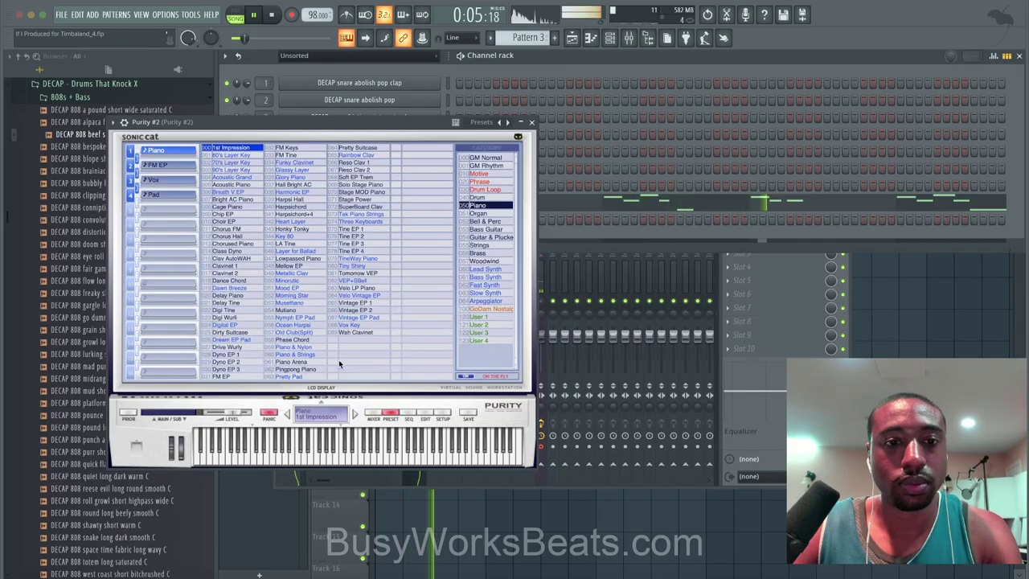
Audition the Bell Pad, Bell w Harmonics, Breath Bell and Breath Harmonics presets in the Bell & Perc category
left_click(485, 222)
left_click(246, 185)
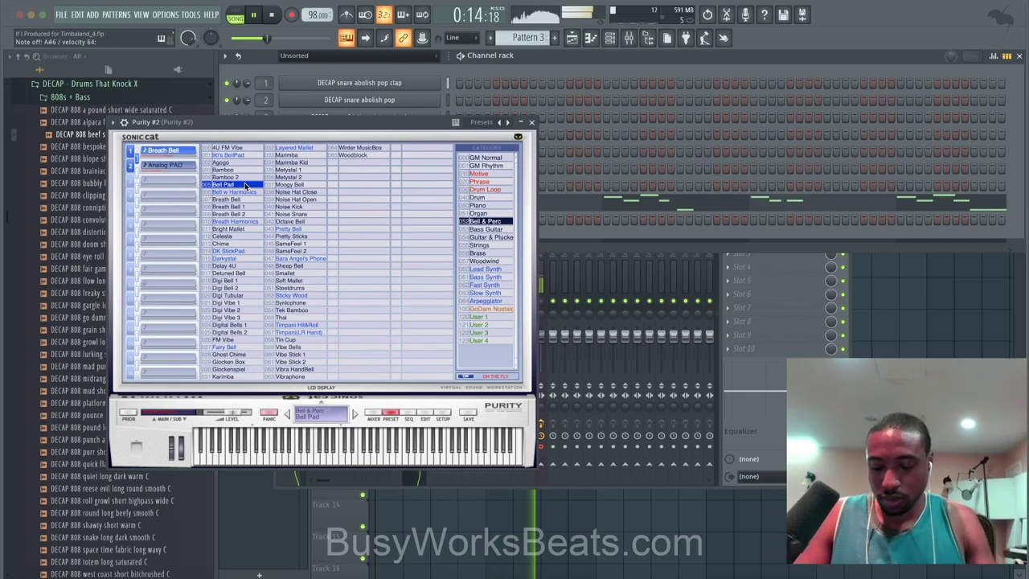
left_click(248, 195)
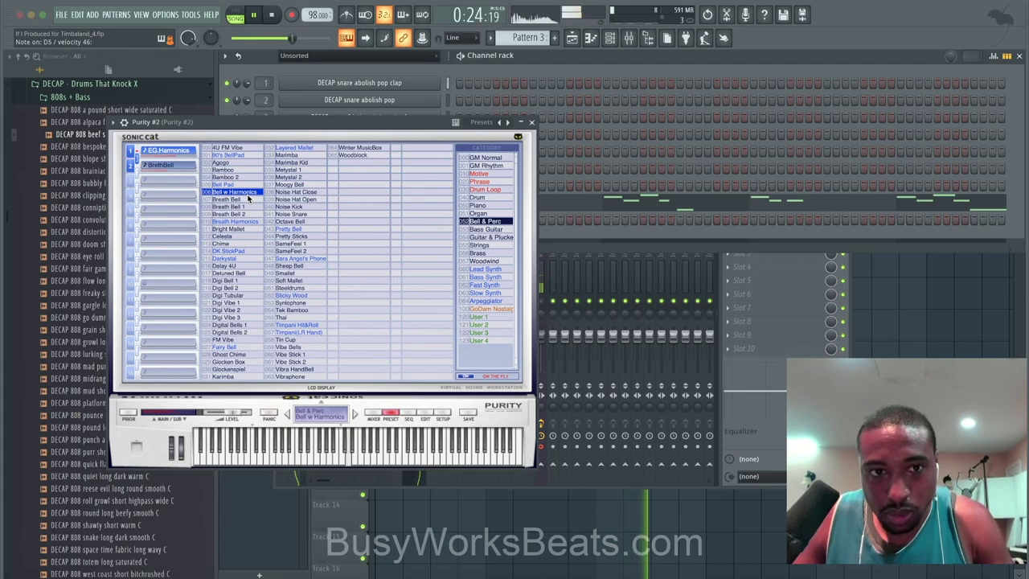
left_click(233, 199)
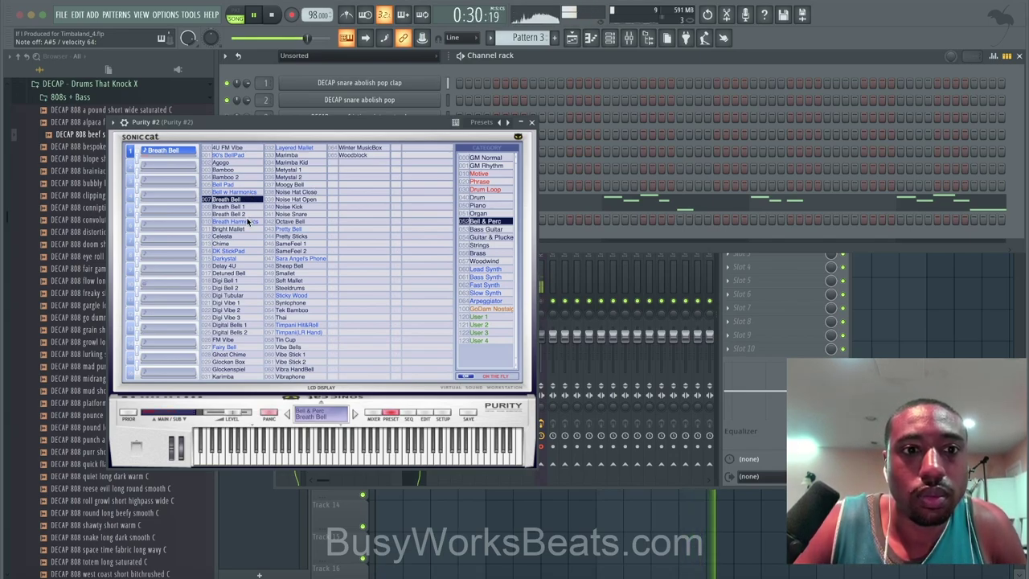
left_click(233, 214)
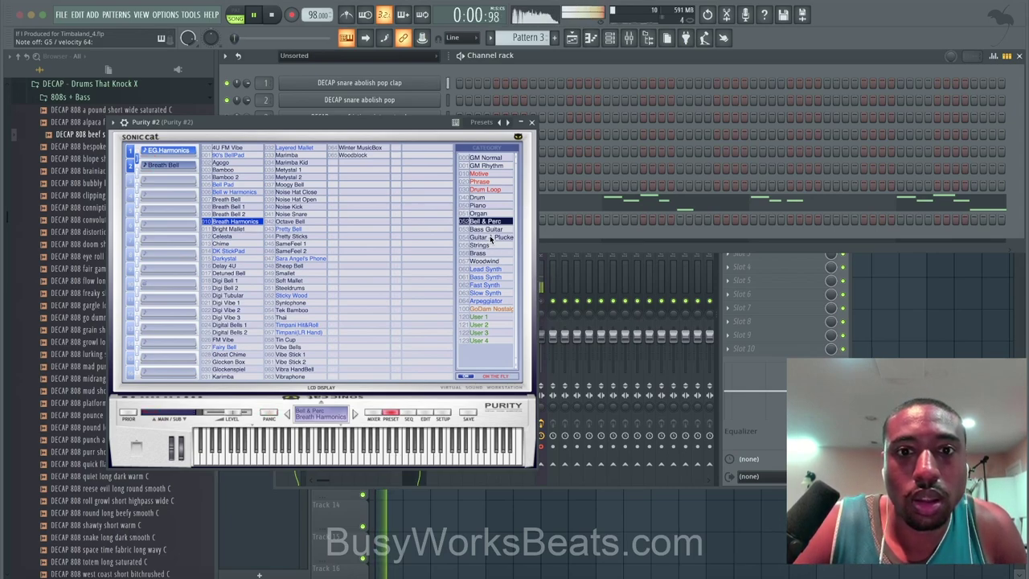
Audition Choir EP and Chorused Piano in the Piano category, select Clav AutoWAH, and close the plugin window
left_click(488, 206)
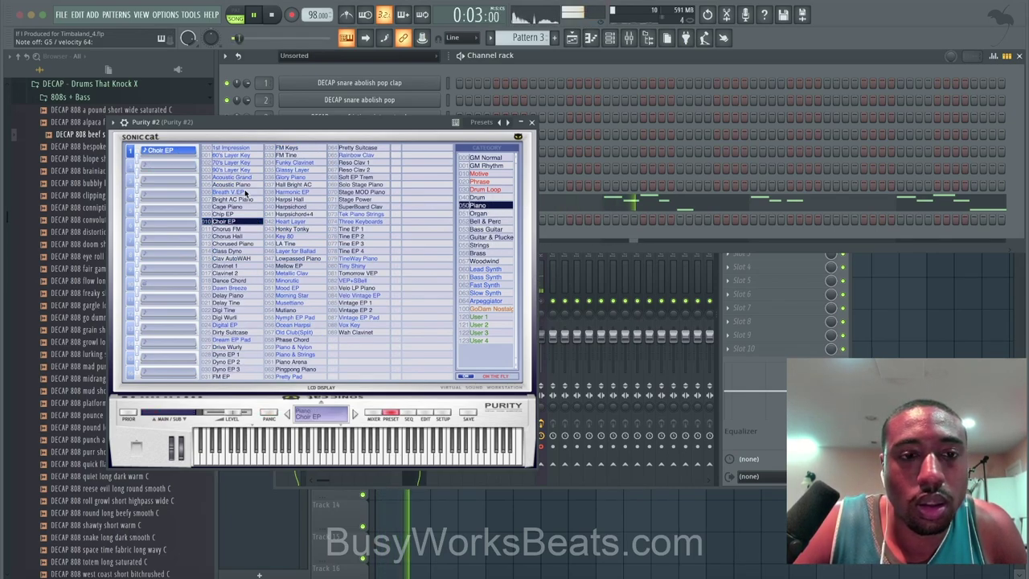
left_click(229, 236)
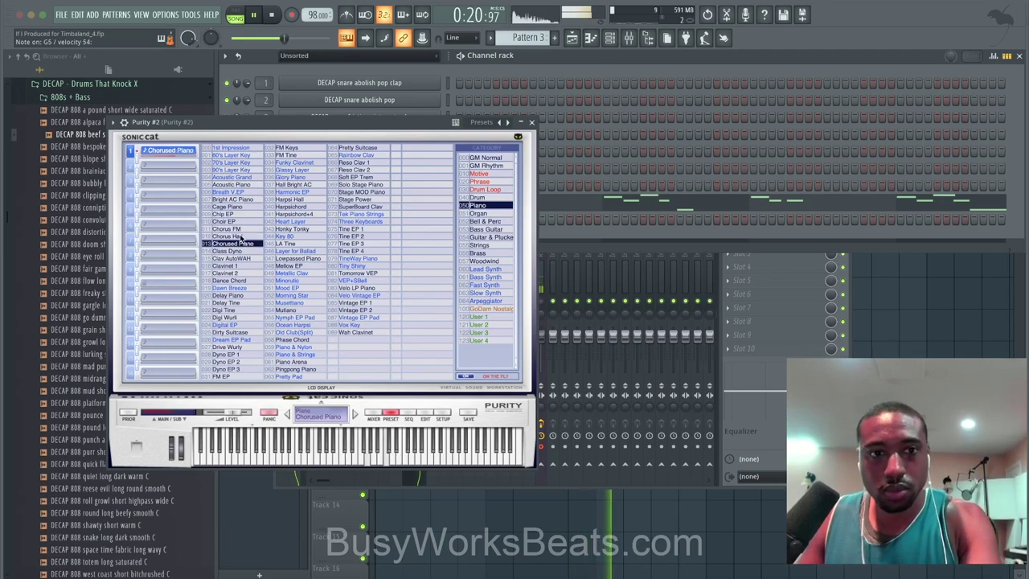
key("Down")
key("Down")
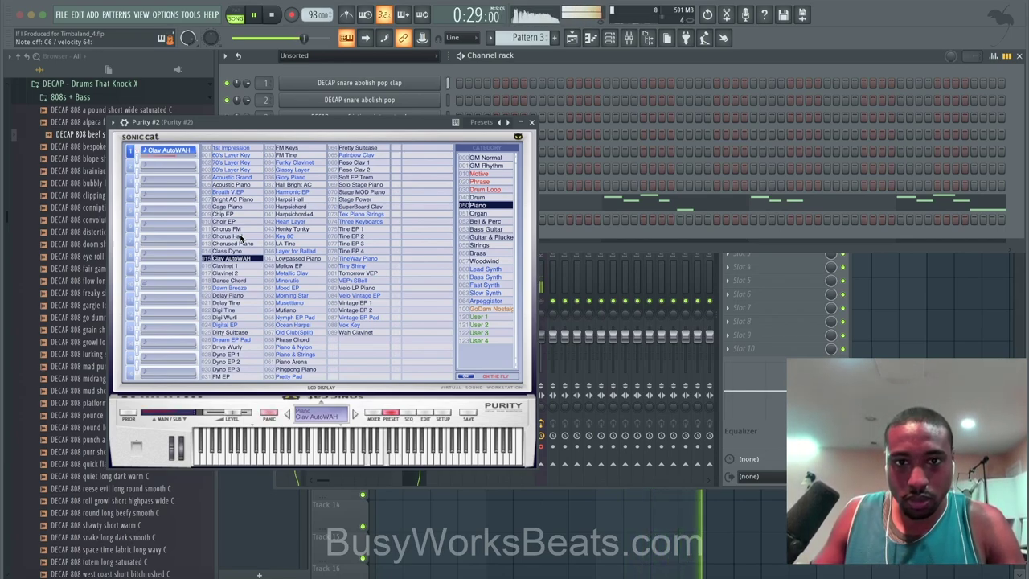
left_click(524, 124)
left_click(525, 124)
left_click(545, 118)
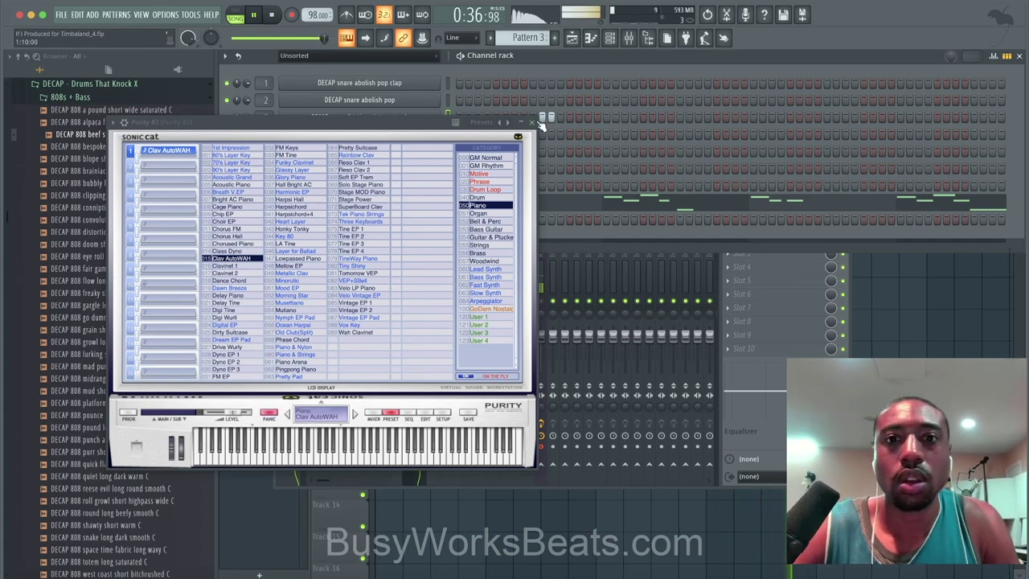
left_click(533, 122)
Switch to Pattern 5 and record a repeating clav part with the second Purity channel, from bar 1 to about bar 13
scroll(531, 38, "down", 2)
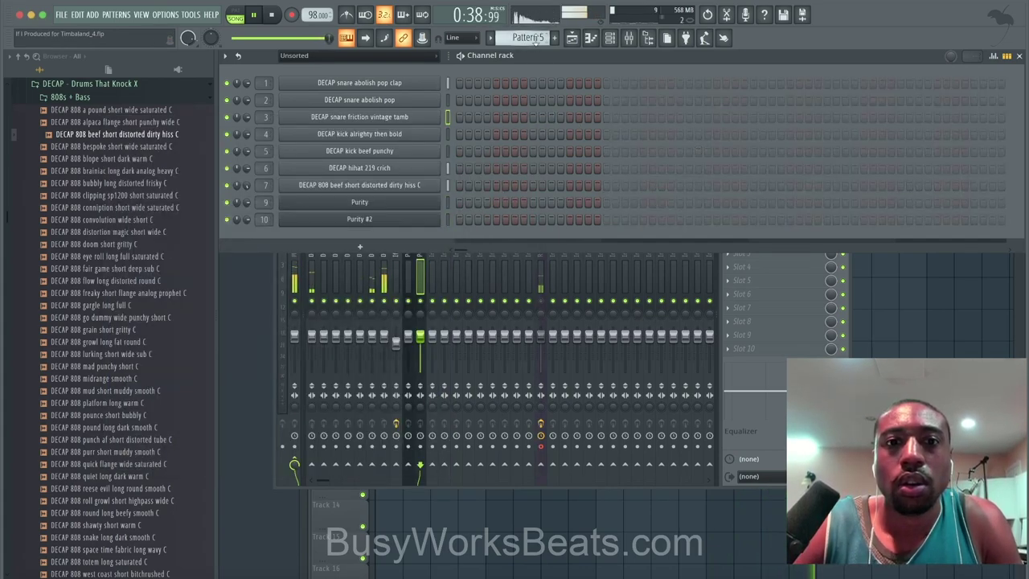
key("space")
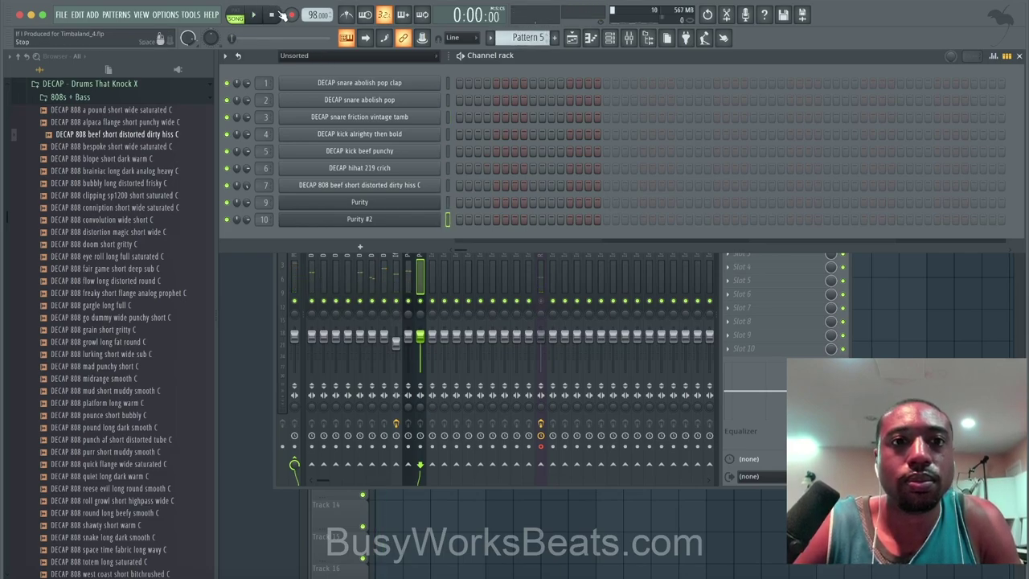
left_click(291, 14)
left_click(519, 359)
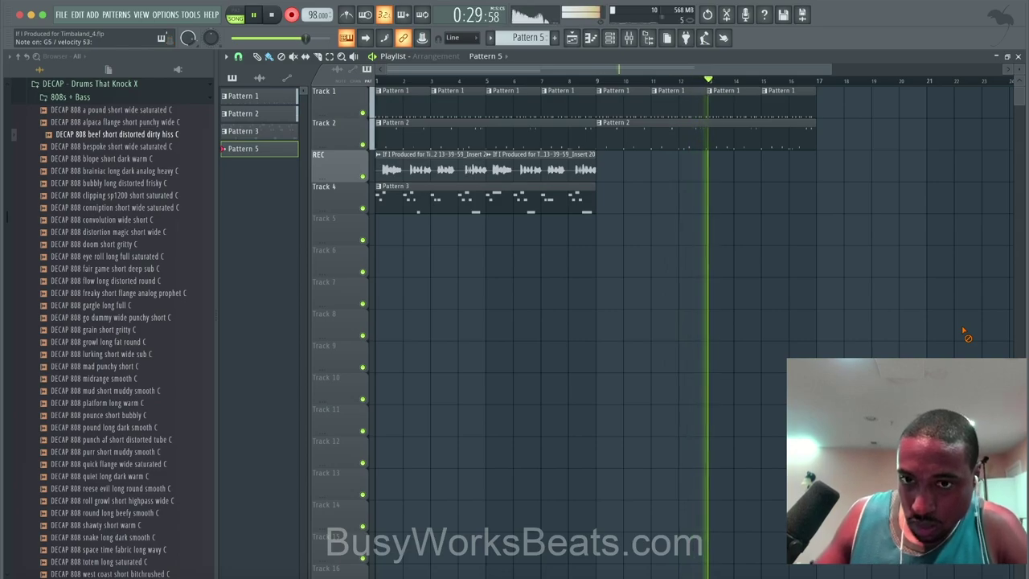
key("space")
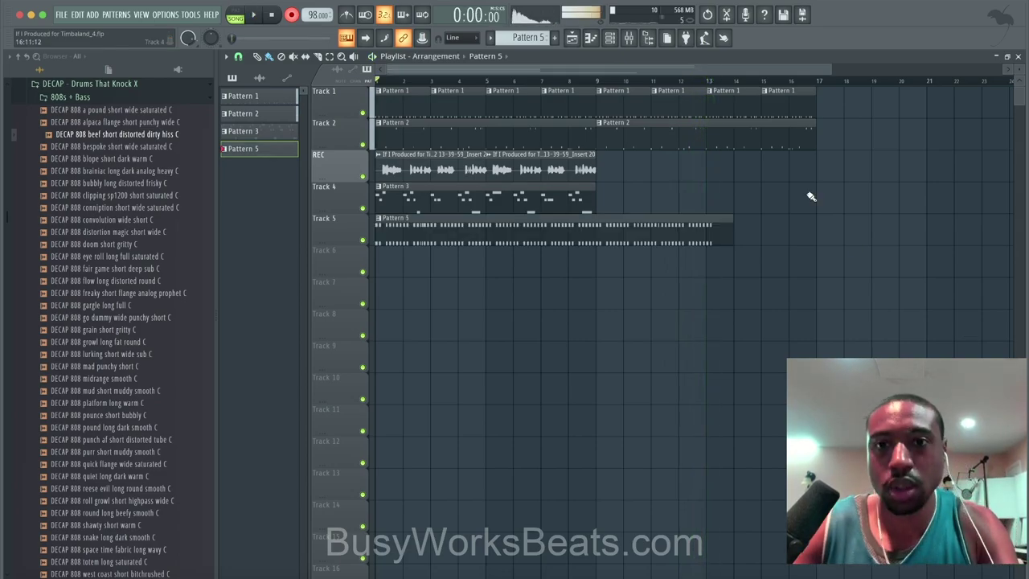
left_click(294, 18)
Move the Pattern 5 clip to bar 9, trim it to four bars, and duplicate it at bar 13
key("space")
left_click_drag(377, 224, 601, 226)
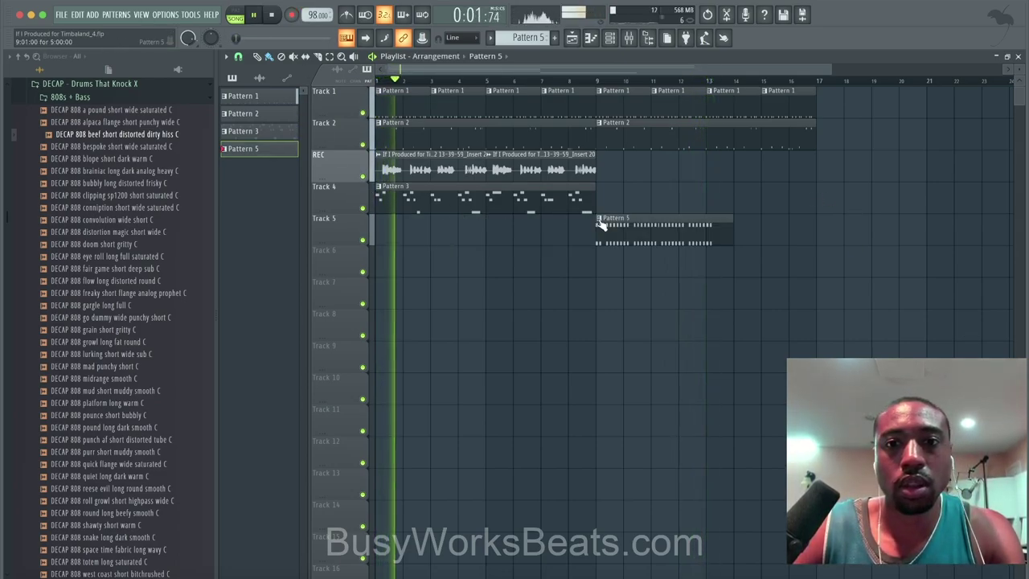
left_click(602, 81)
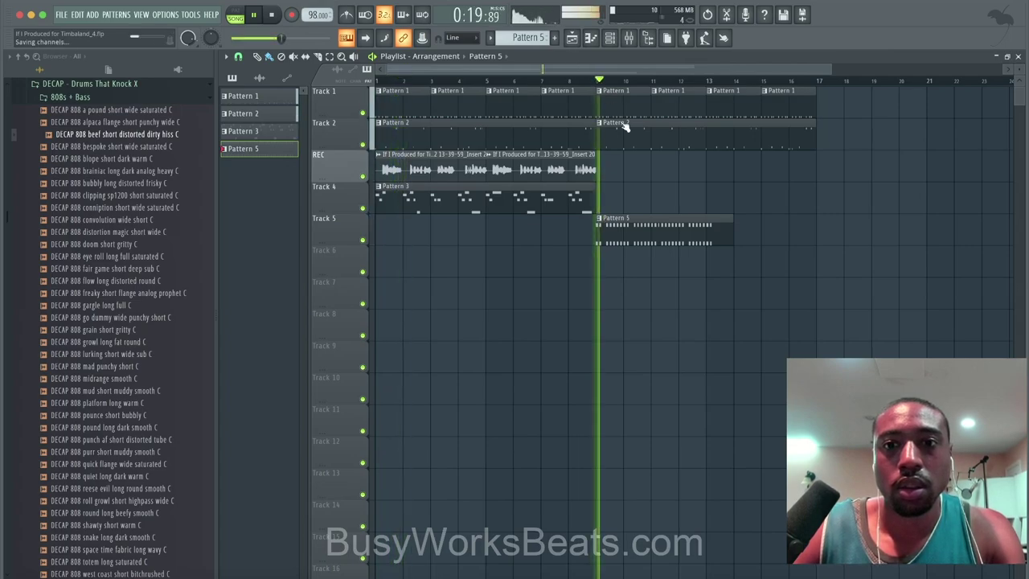
left_click(723, 215, "ctrl")
key("ctrl+b")
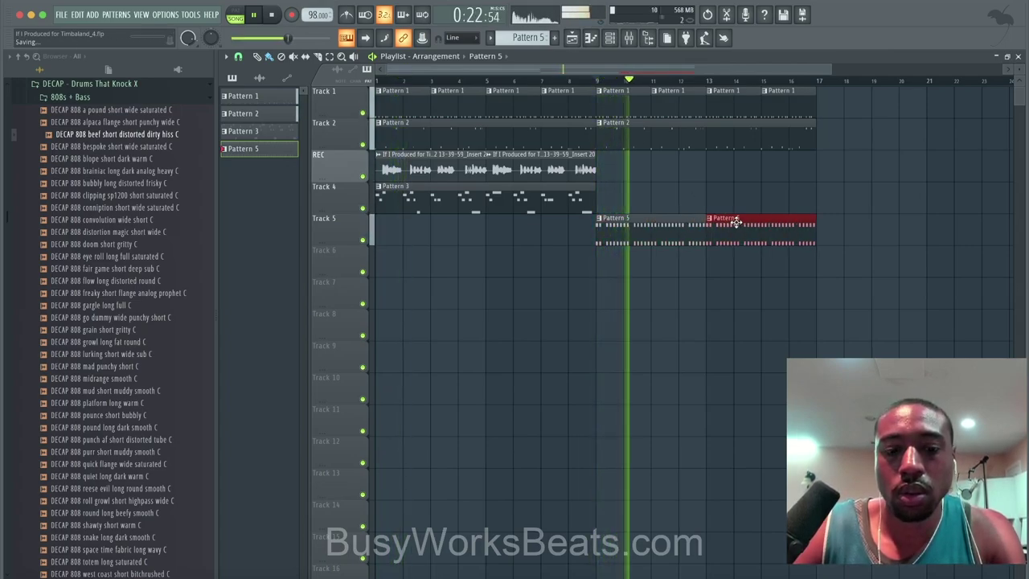
Add a third Purity channel, choose AC.Nylon Guitar from the Guitar & Plucked category, and close the plugin window
key("F6")
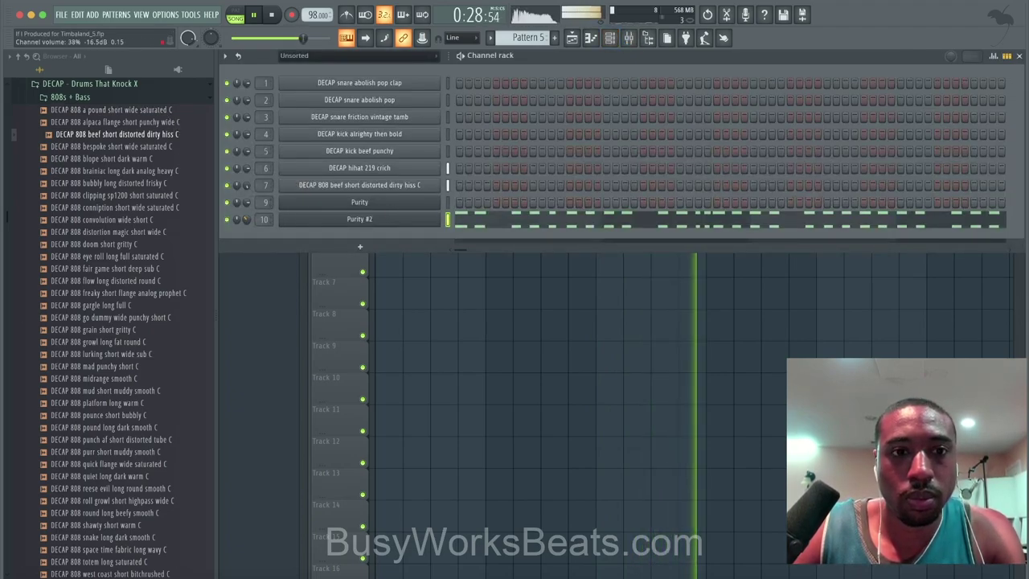
left_click(354, 246)
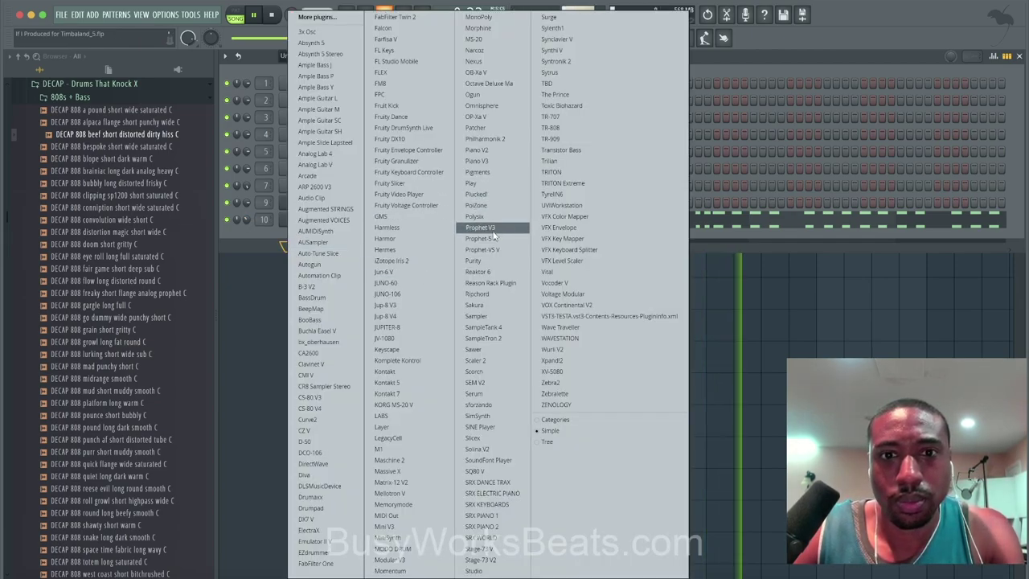
left_click(483, 261)
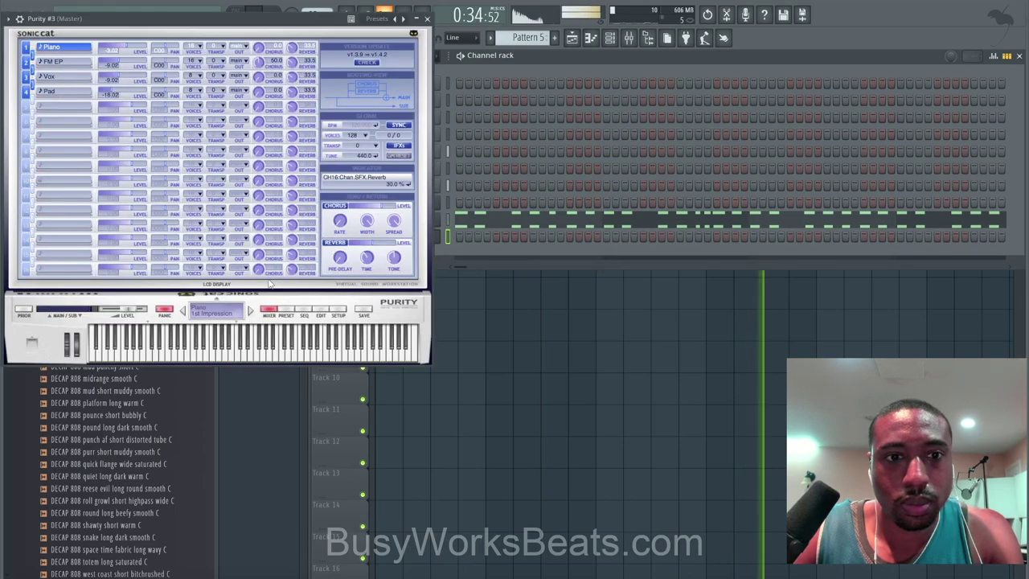
left_click(292, 314)
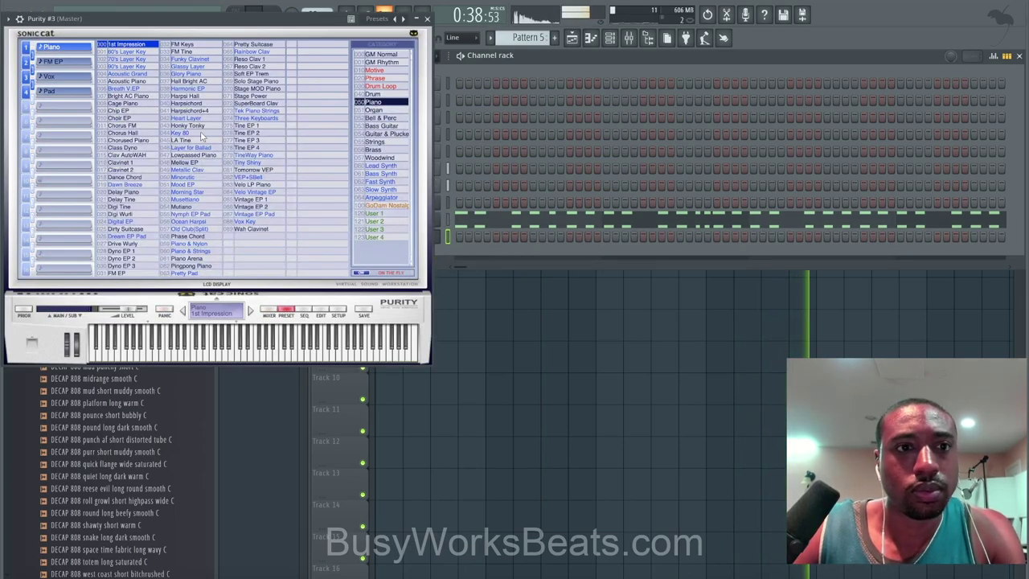
left_click(392, 134)
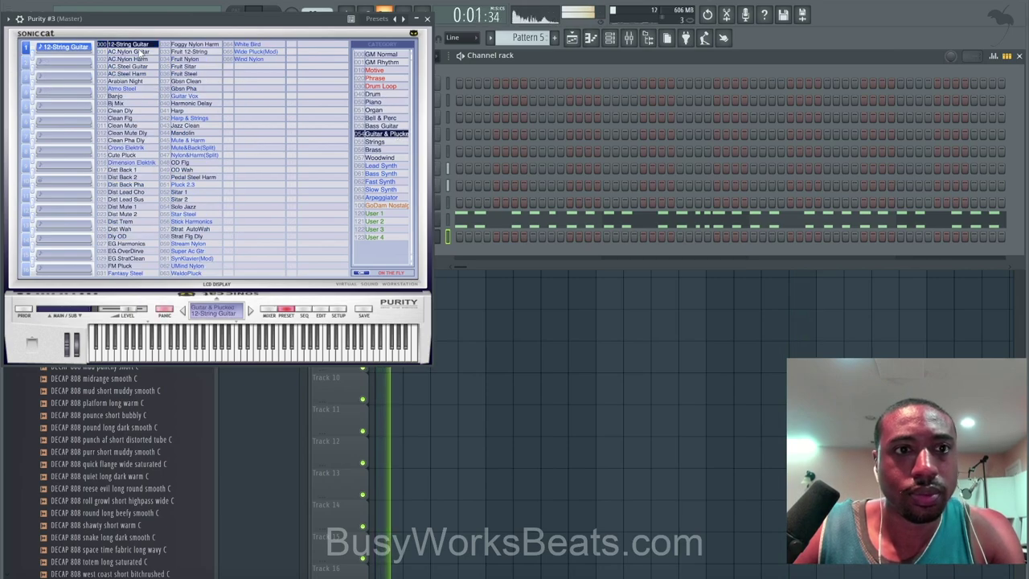
left_click(427, 18)
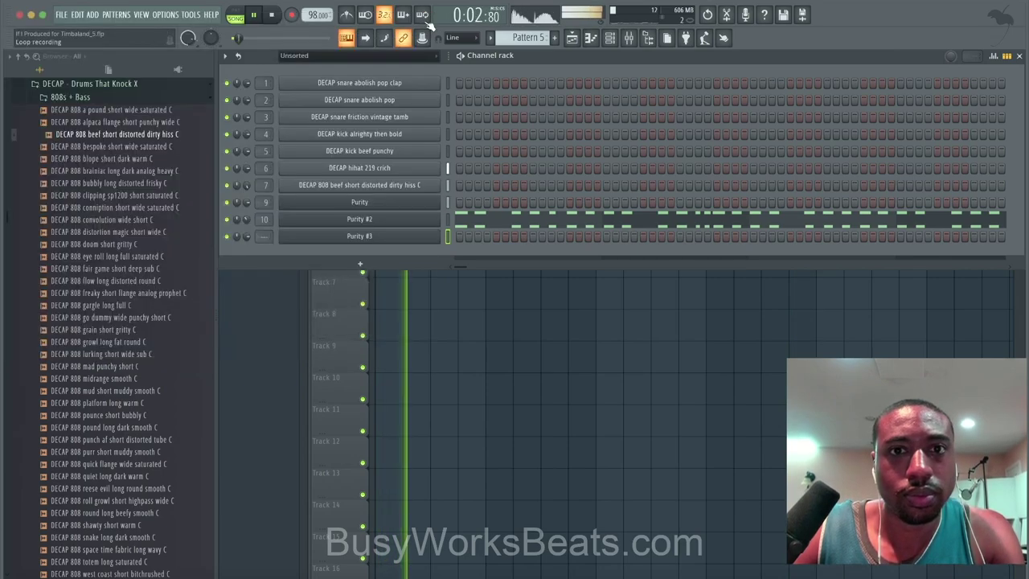
Route the Purity #3 channel to free mixer track 11
left_click(631, 38)
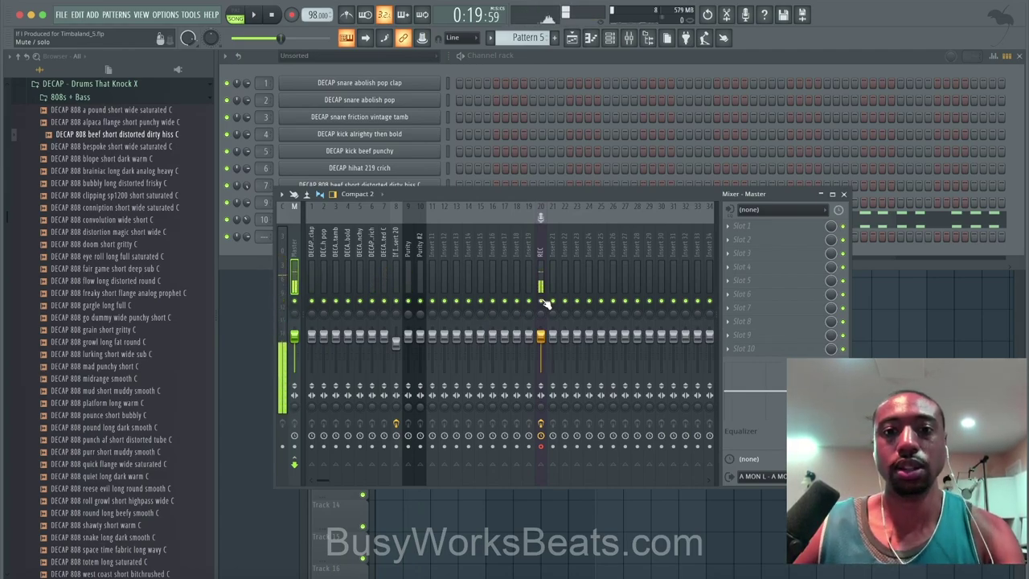
left_click(843, 193)
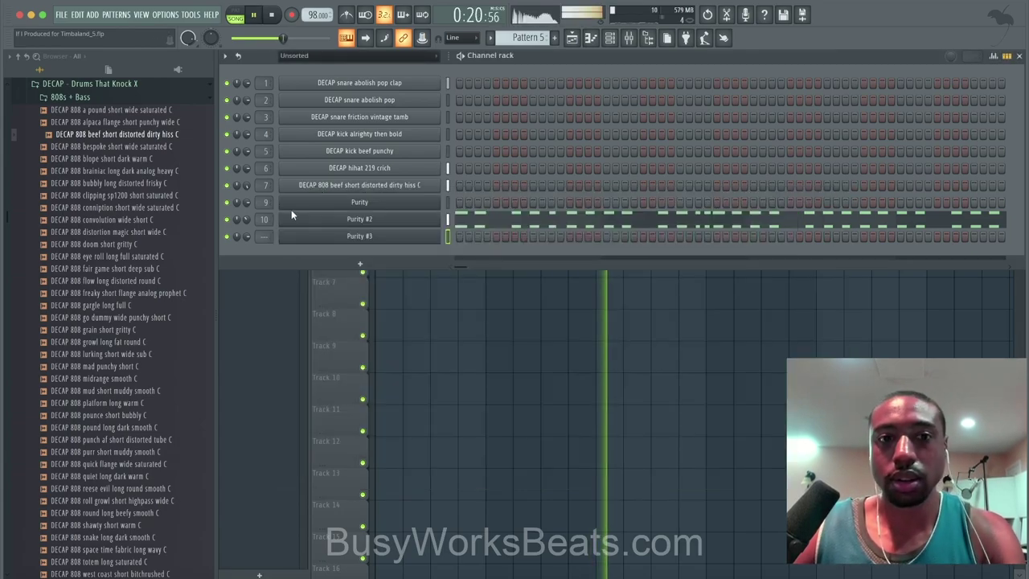
key("ctrl+l")
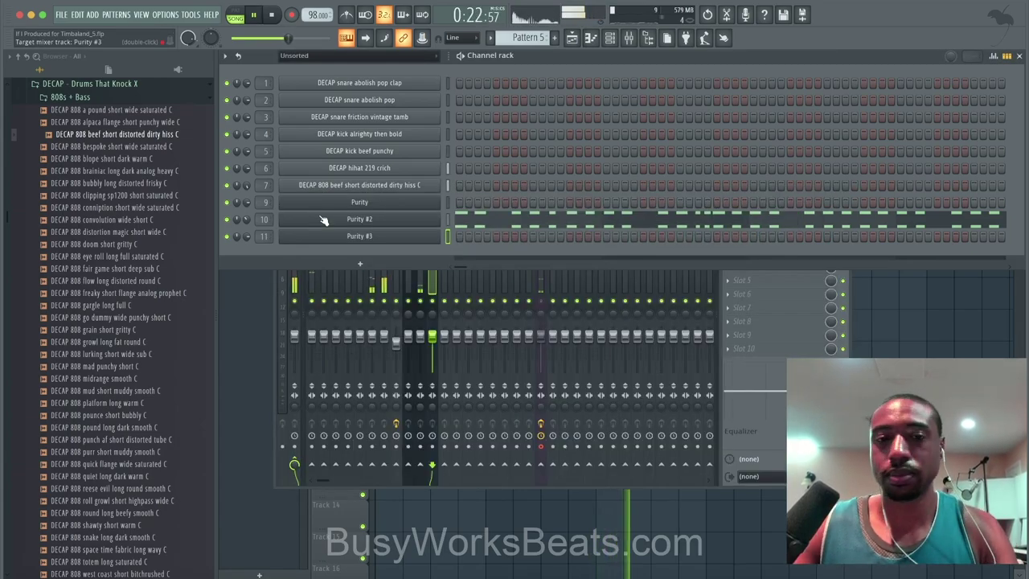
Restart song playback from bar 1 and move the Pattern 3 clip on Track 4 to bar 9
key("F5")
key("space")
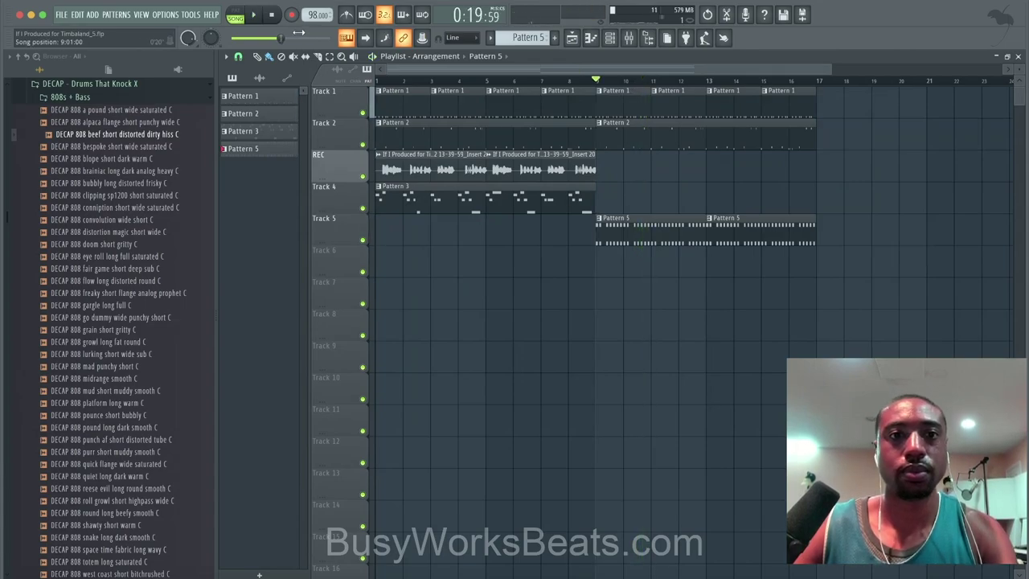
key("space")
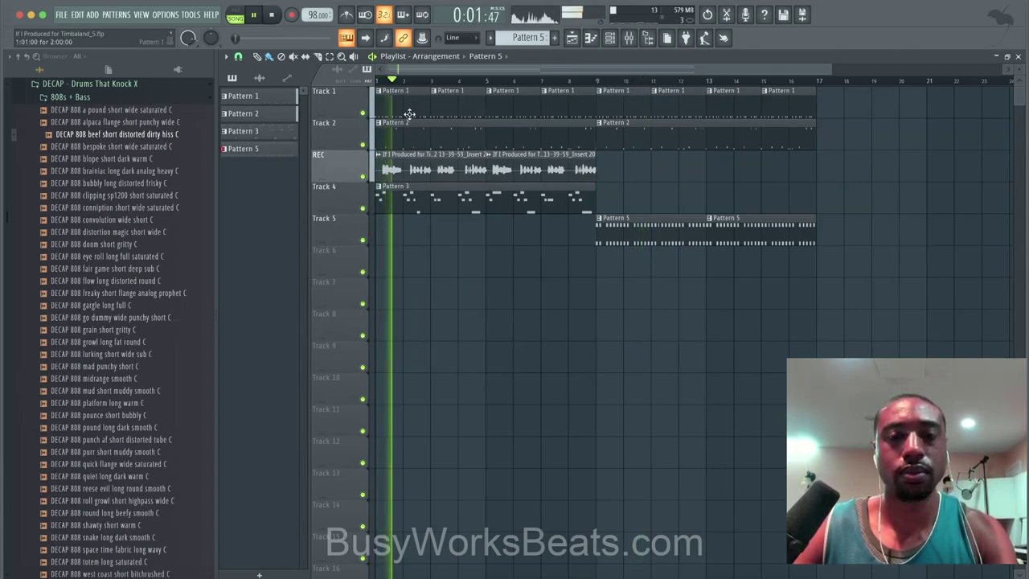
left_click_drag(413, 195, 631, 196)
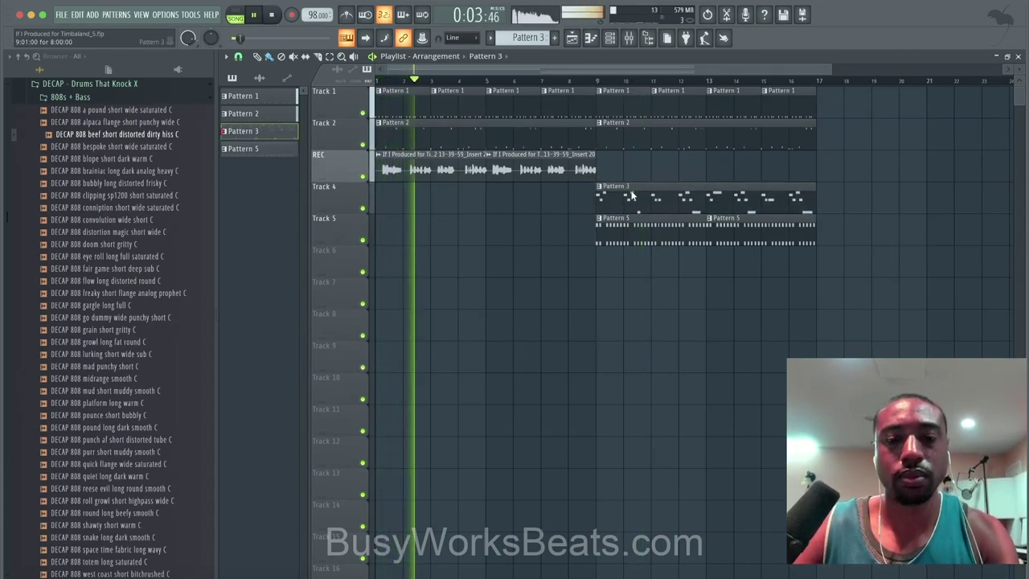
Save a new project version and lower the DECAP hihat 219 crich channel's pitch to about -82 cents
key("ctrl+n")
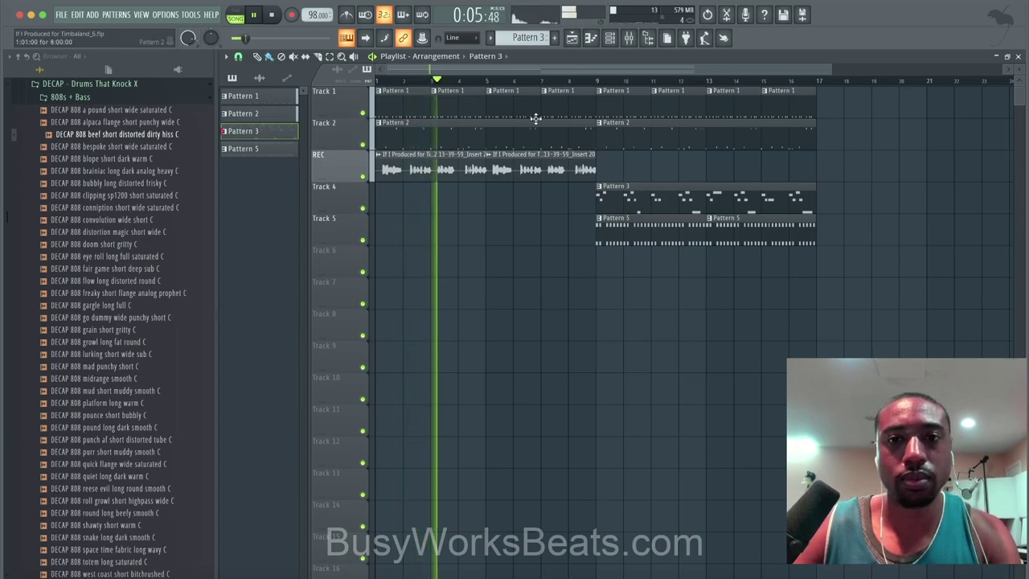
left_click(624, 39)
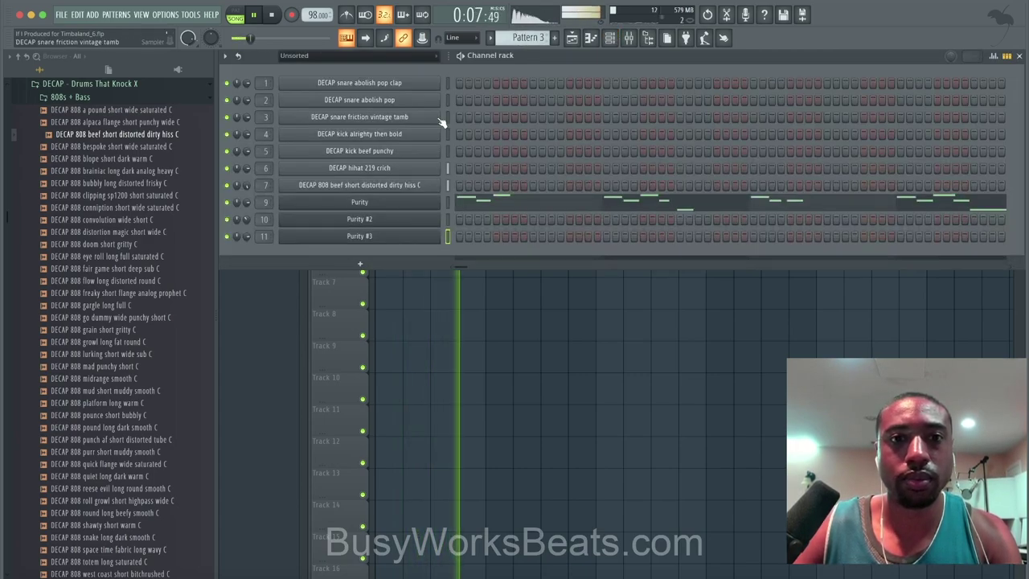
left_click(407, 168)
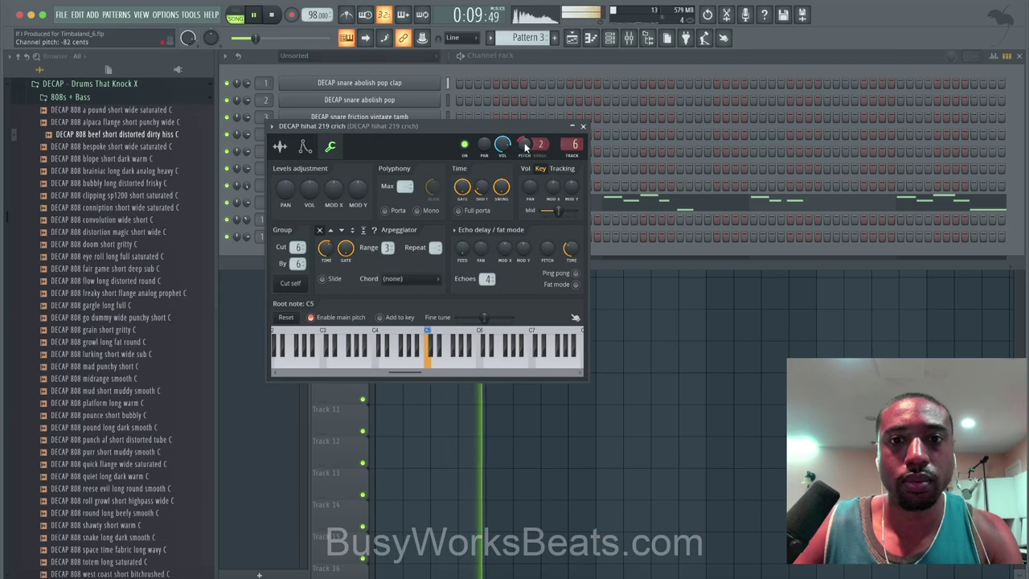
left_click(585, 126)
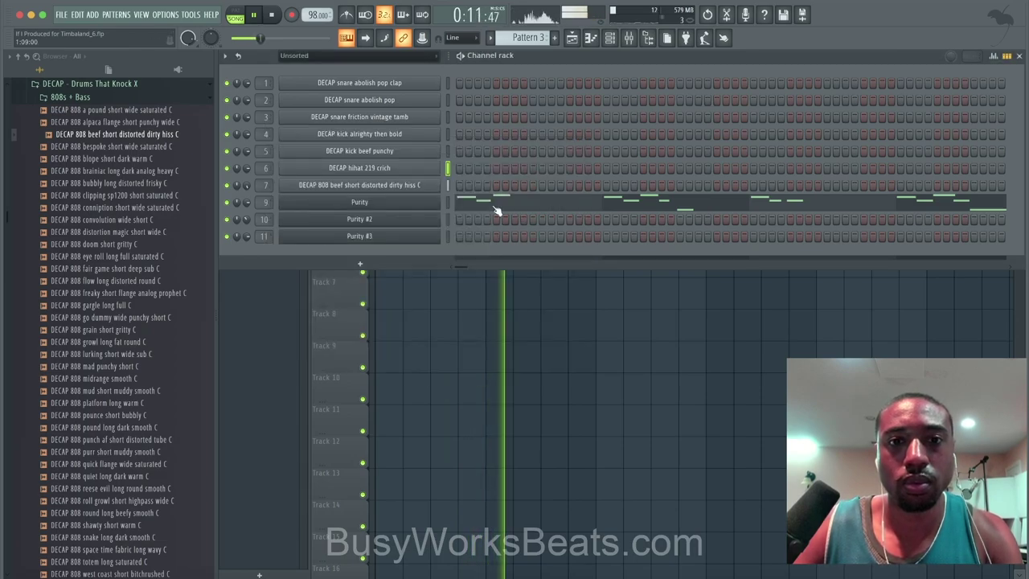
Select the Purity #3 channel, switch to the empty Pattern 4, and save the project as a new version
scroll(540, 37, "down", 1)
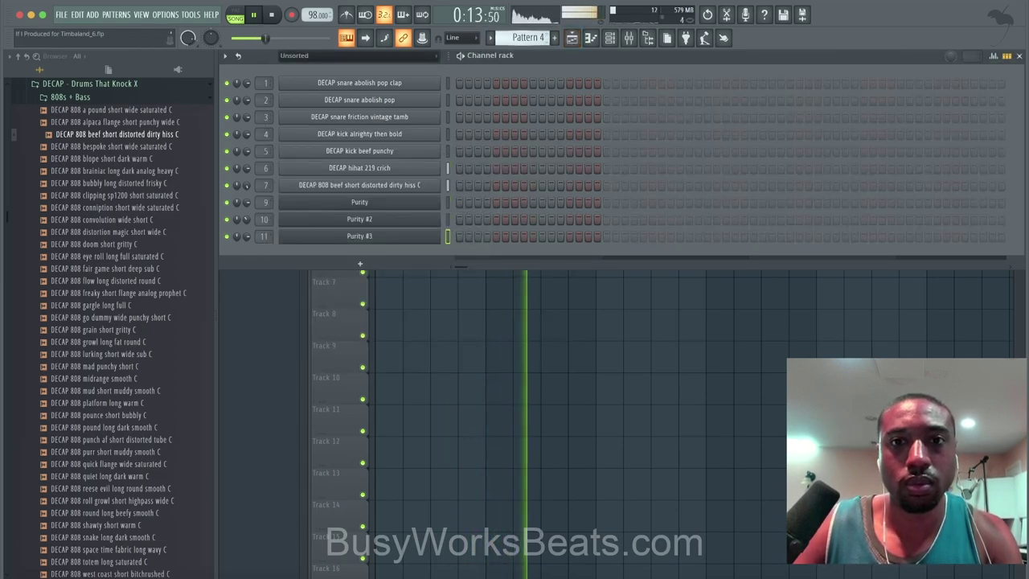
right_click(529, 413)
key("super+n")
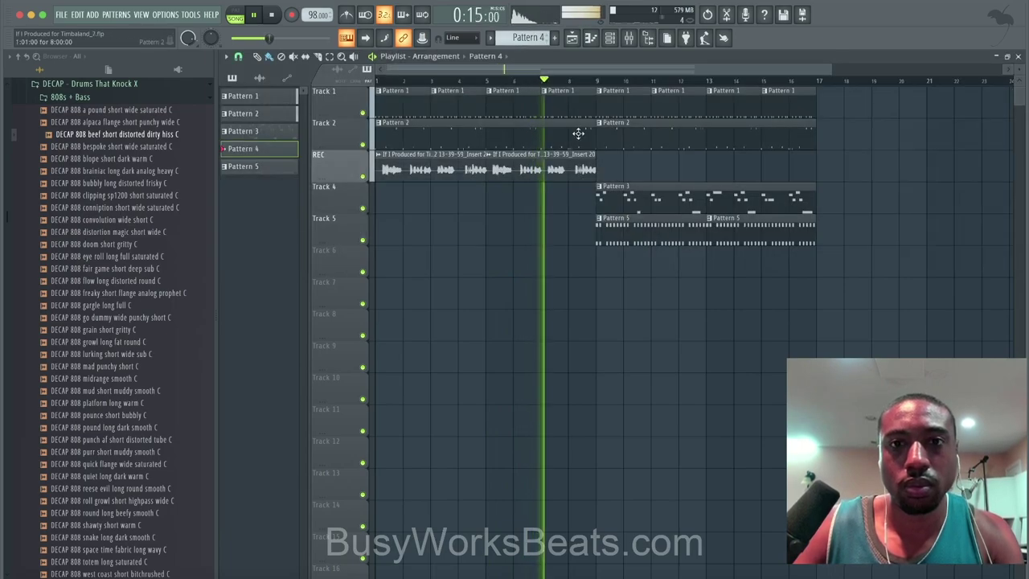
Review the guitar preset loaded in the Purity #3 channel and close its plugin window
left_click(611, 38)
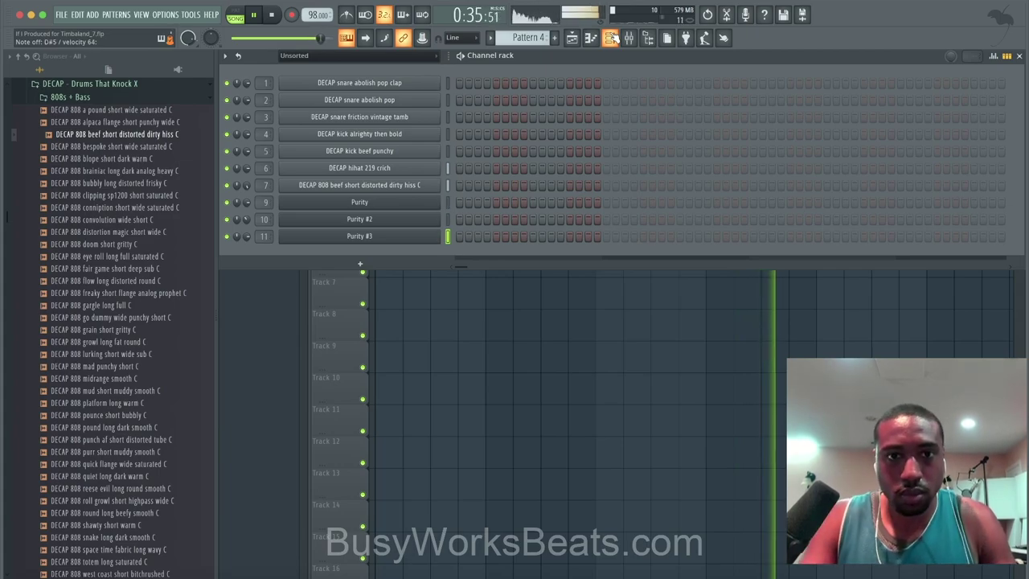
left_click(370, 236)
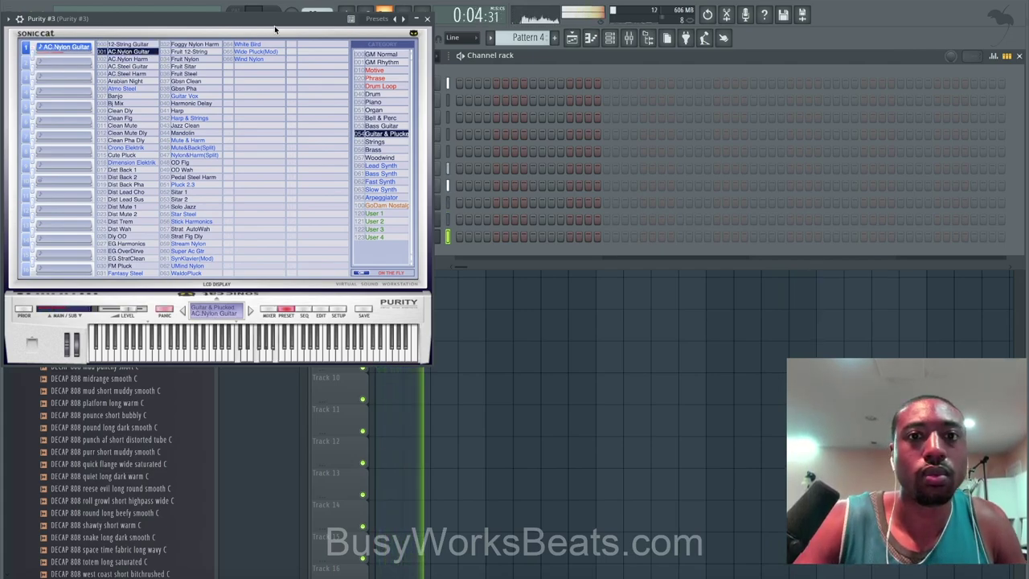
left_click(428, 18)
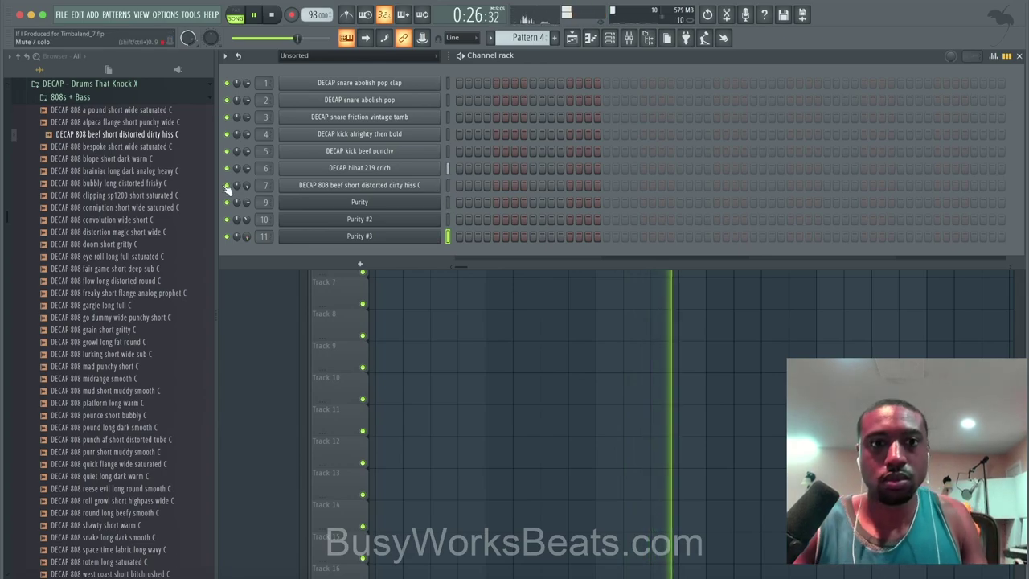
Record a sustained nylon guitar part into Pattern 4 from bar 1 to bar 9, and restart playback
key("F6")
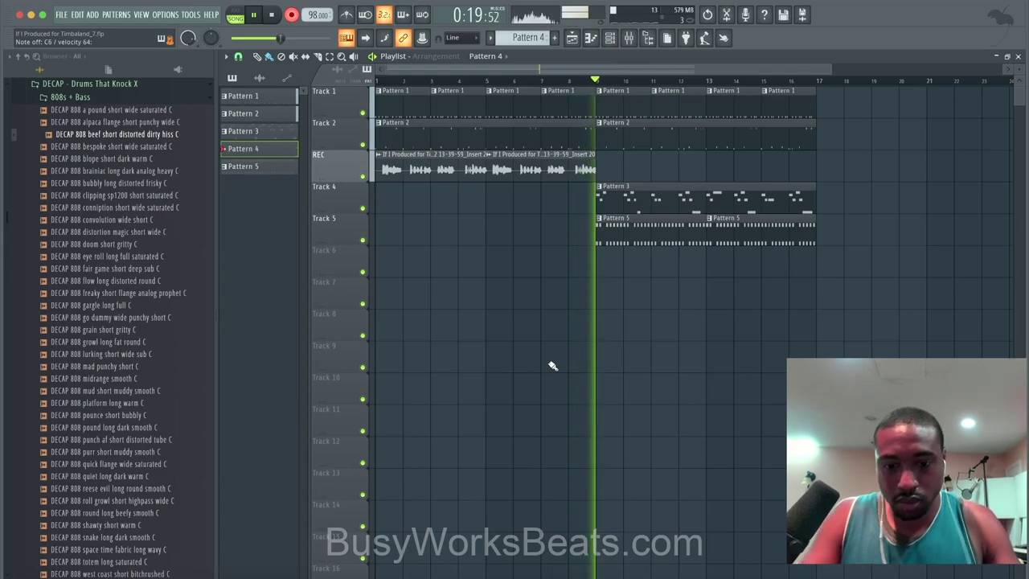
key("space")
left_click(294, 15)
key("space")
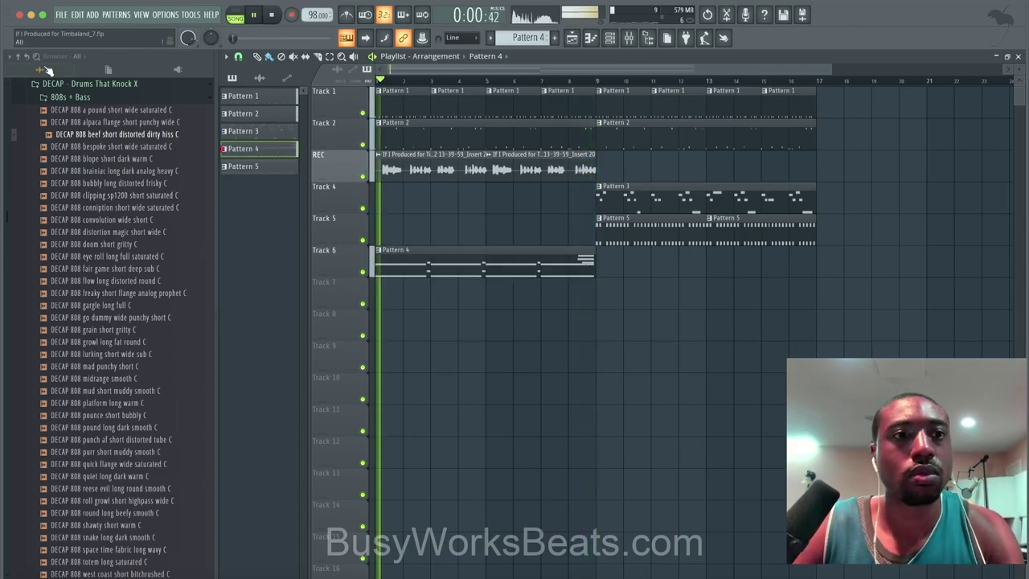
Browse to the Street Recordings folder under Vocals, Ethnic and World in Sounds of KSHMR Vol 4 - Complete Edition
left_click(19, 57)
left_click(112, 479)
left_click(88, 521)
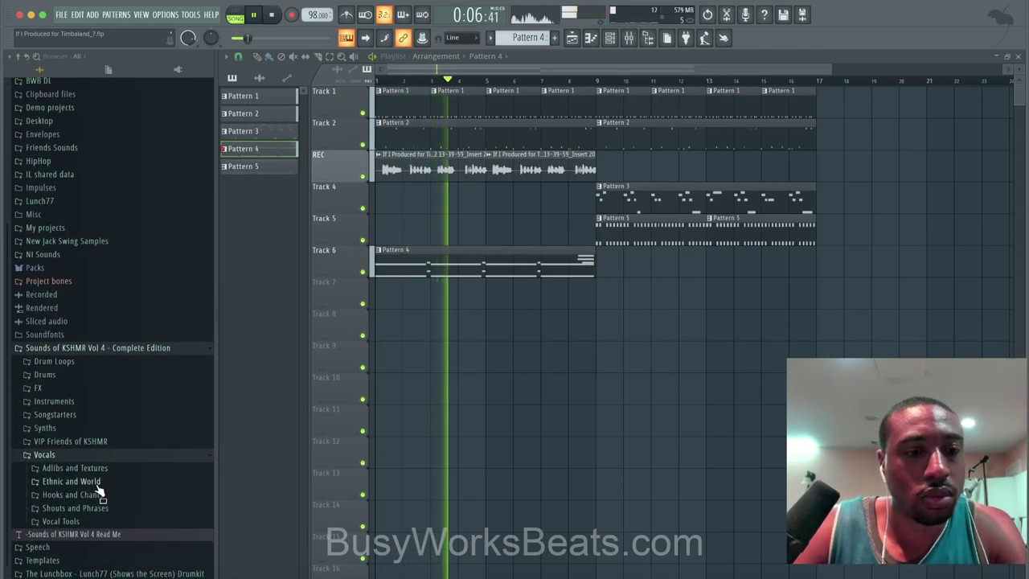
left_click(100, 483)
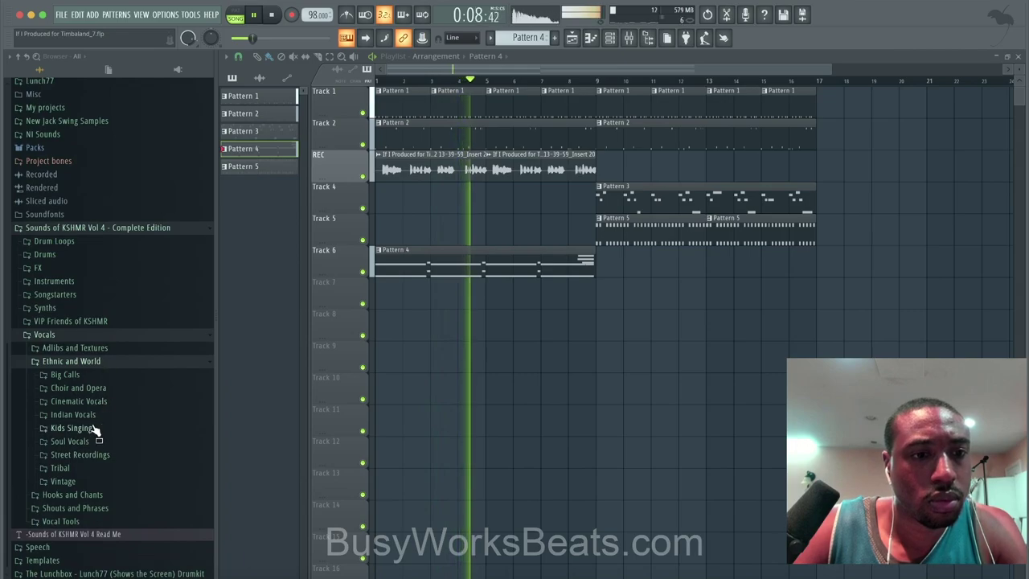
left_click(84, 454)
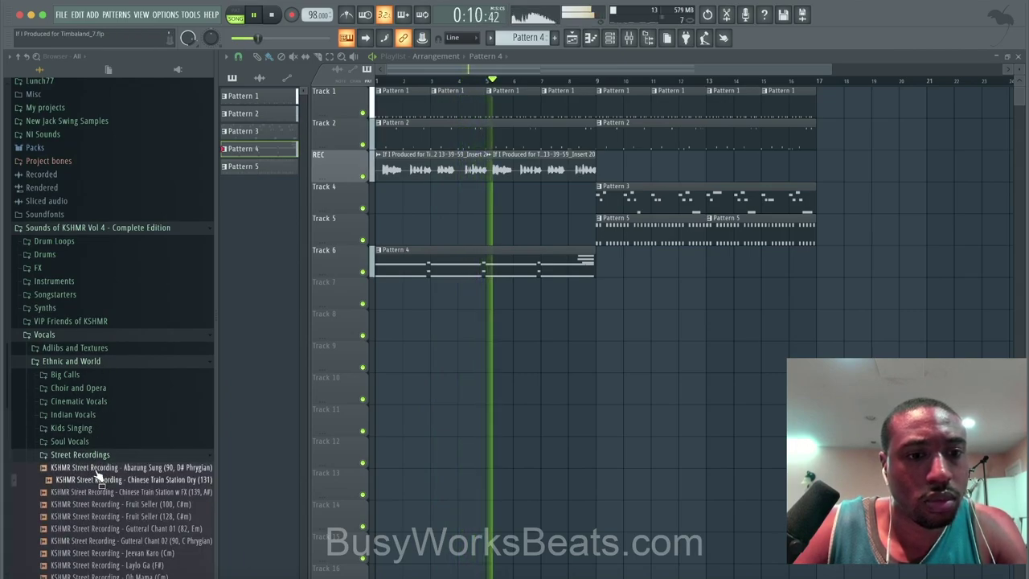
scroll(109, 467, "down", 3)
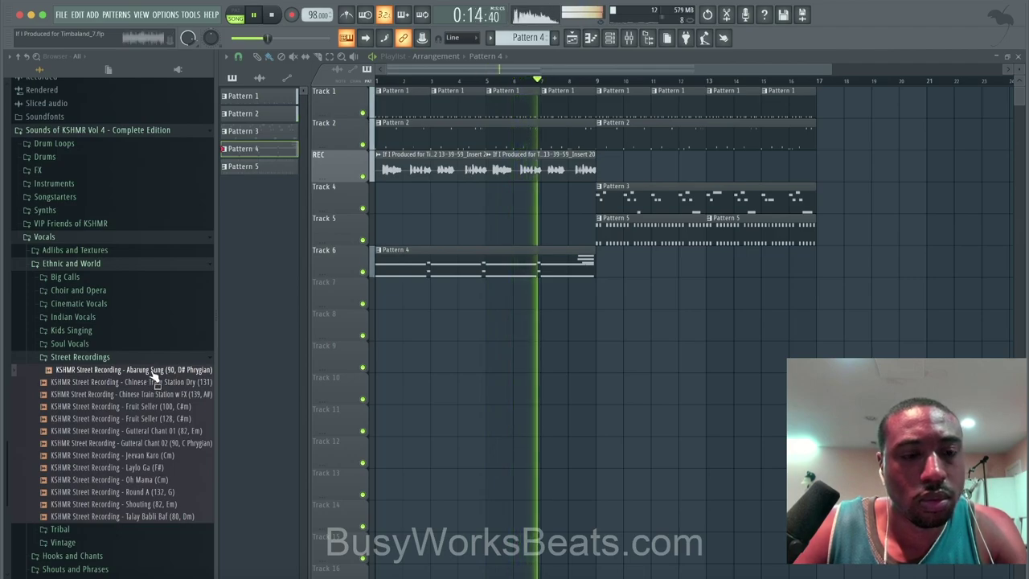
Audition the KSHMR street recordings Fruit Seller (128, C#m), Gutteral Chant 01, Gutteral Chant 02 and Jeevan Karo (Cm)
left_click(150, 419)
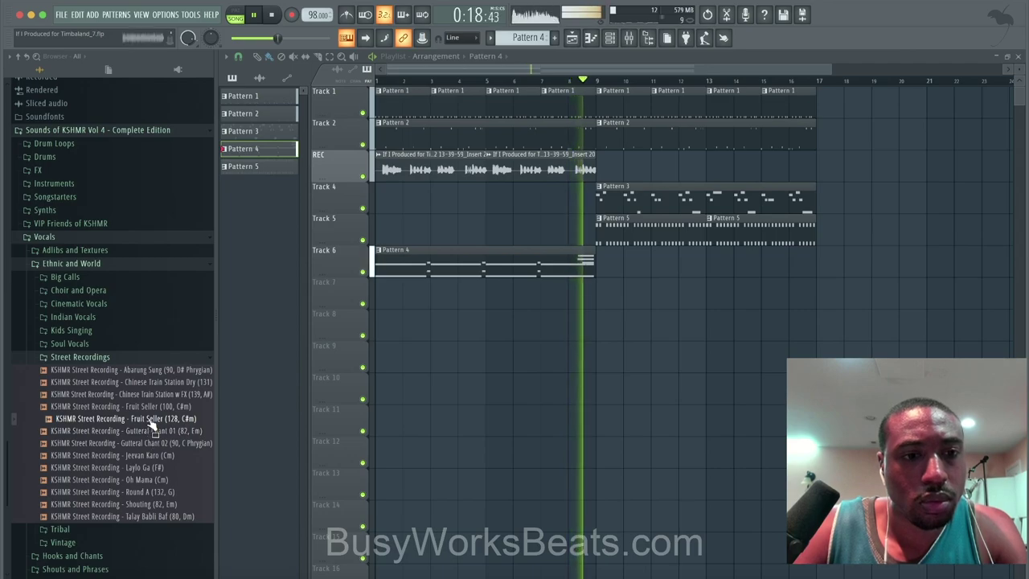
left_click(150, 432)
left_click(149, 444)
left_click(147, 455)
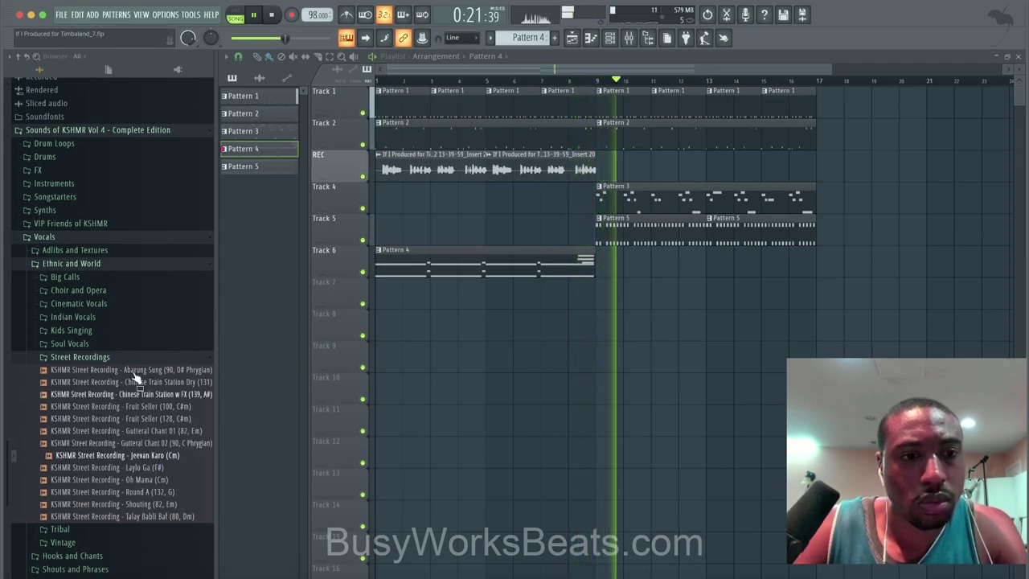
Load the KSHMR Street Recording - Jeevan Karo (Cm) sample into a new sampler channel
right_click(149, 454)
left_click(145, 455)
right_click(144, 455)
left_click(154, 468)
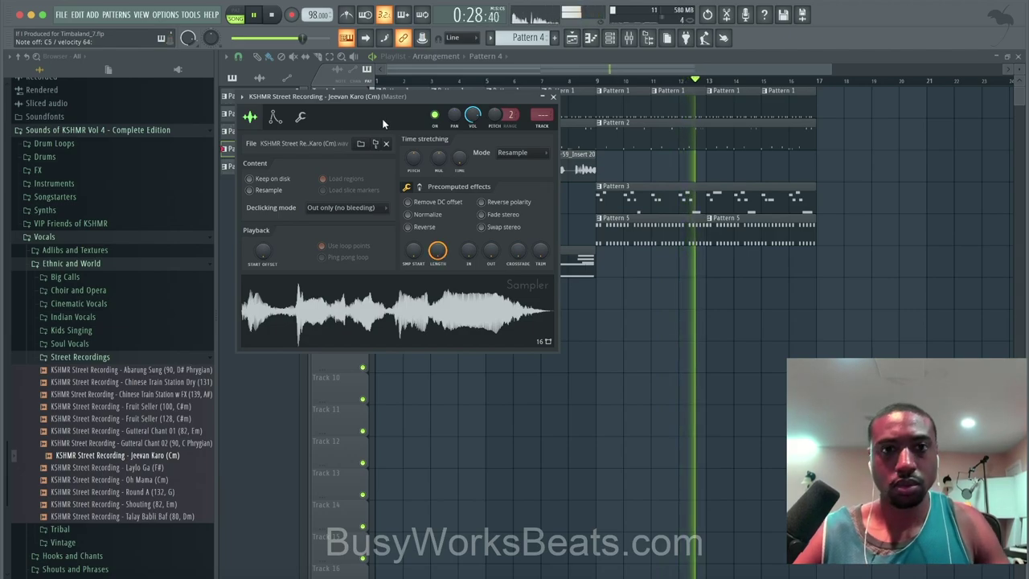
Shape the Jeevan Karo channel's volume envelope with a long hold and no release tail, and close the channel settings
left_click(275, 116)
left_click_drag(350, 230, 331, 277)
left_click_drag(312, 229, 299, 193)
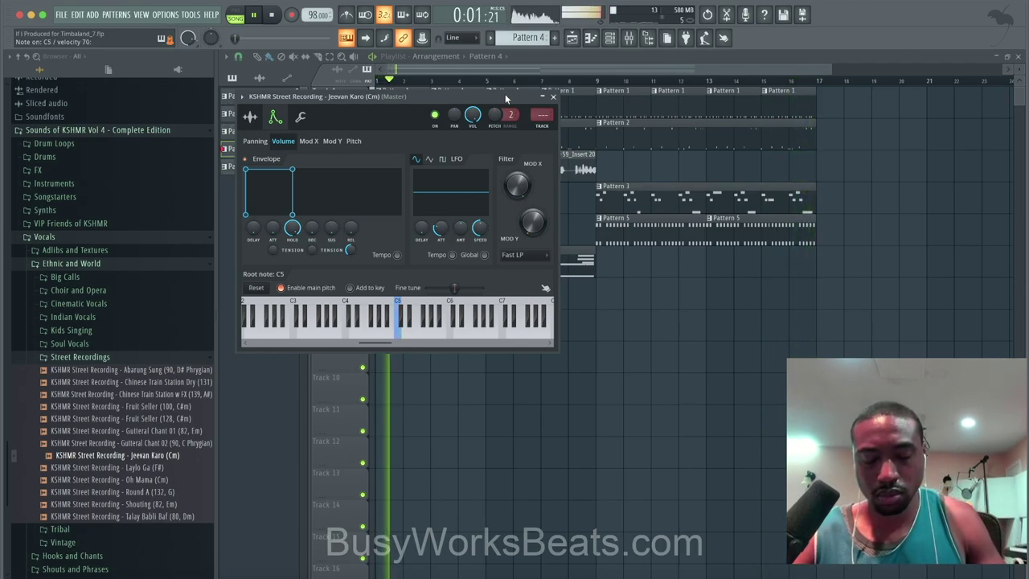
left_click(557, 97)
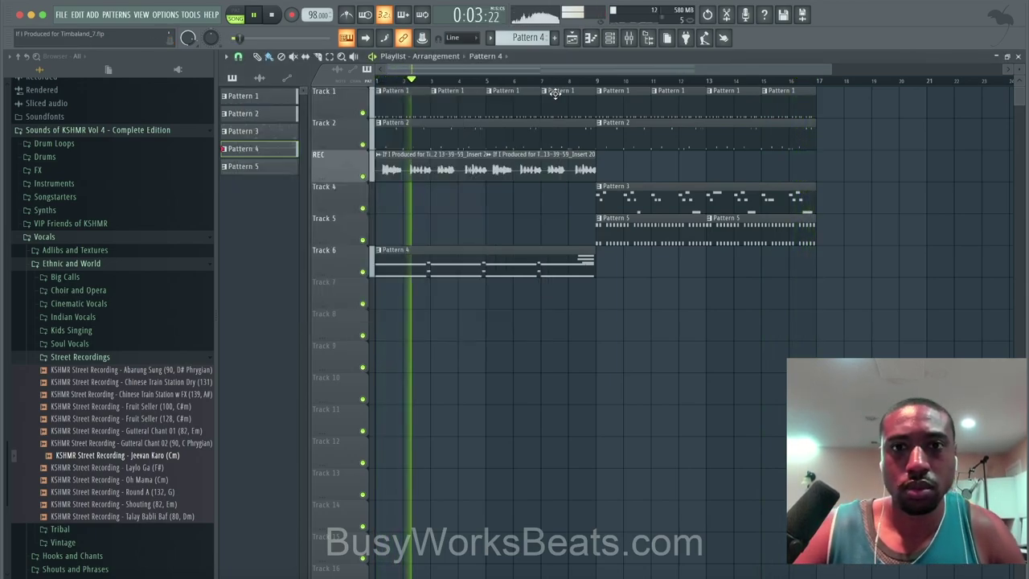
Reopen the Jeevan Karo sampler channel and open its sample in a new Fruity Slicer channel
left_click(611, 38)
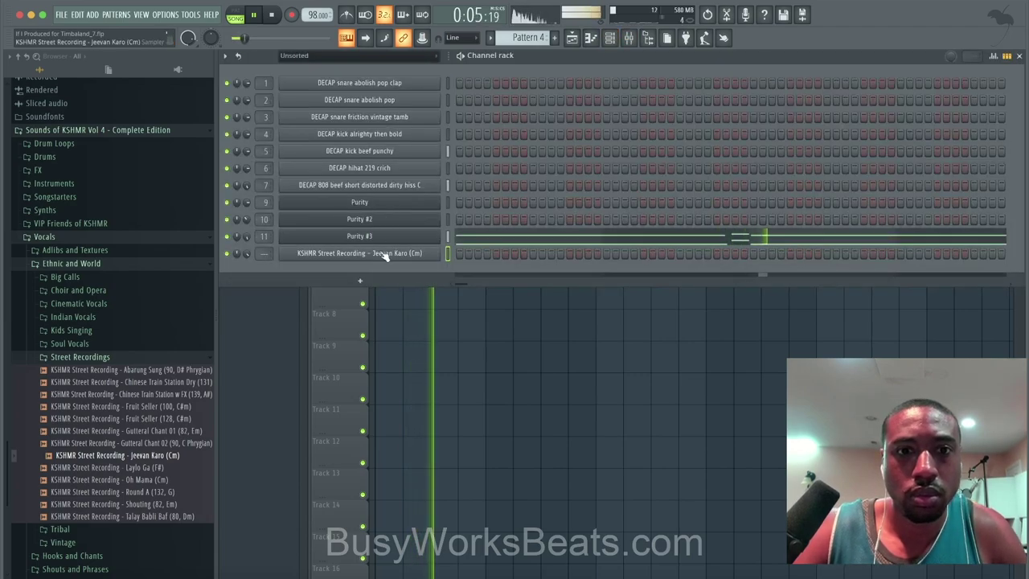
left_click(384, 253)
left_click(249, 118)
right_click(350, 329)
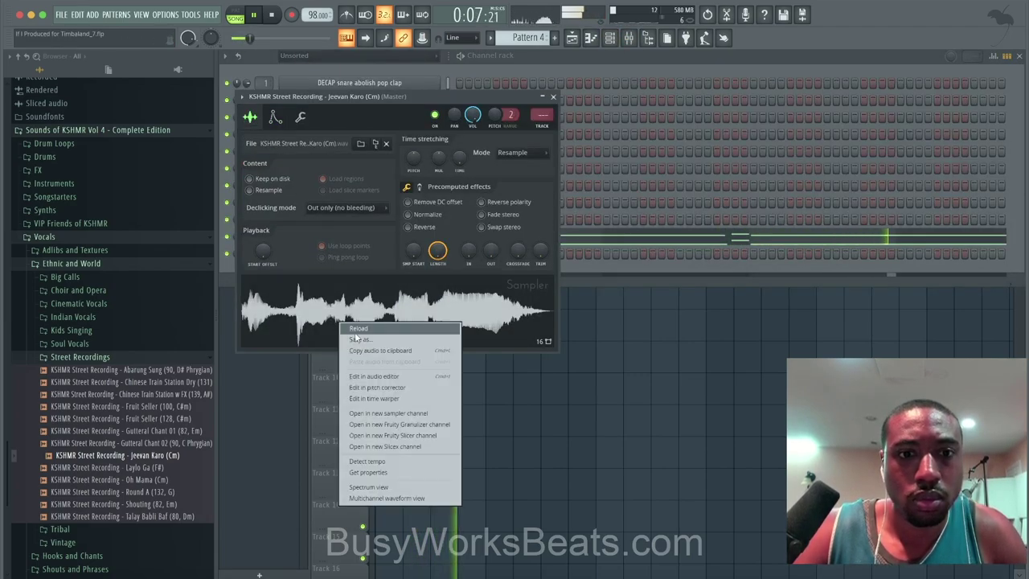
left_click(392, 435)
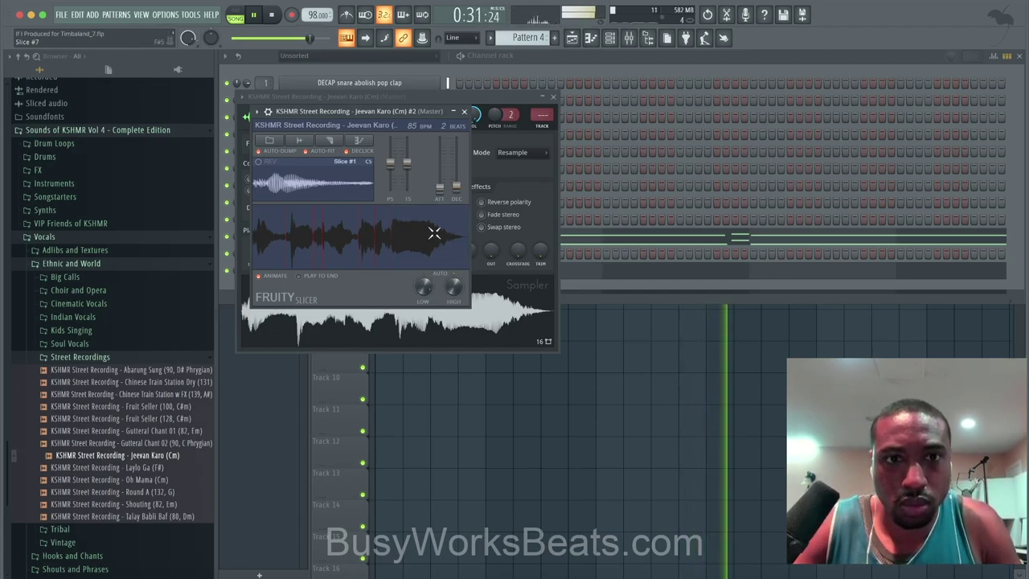
Route the original Jeevan Karo sampler channel to mixer track 12 and close its channel settings
left_click(468, 96)
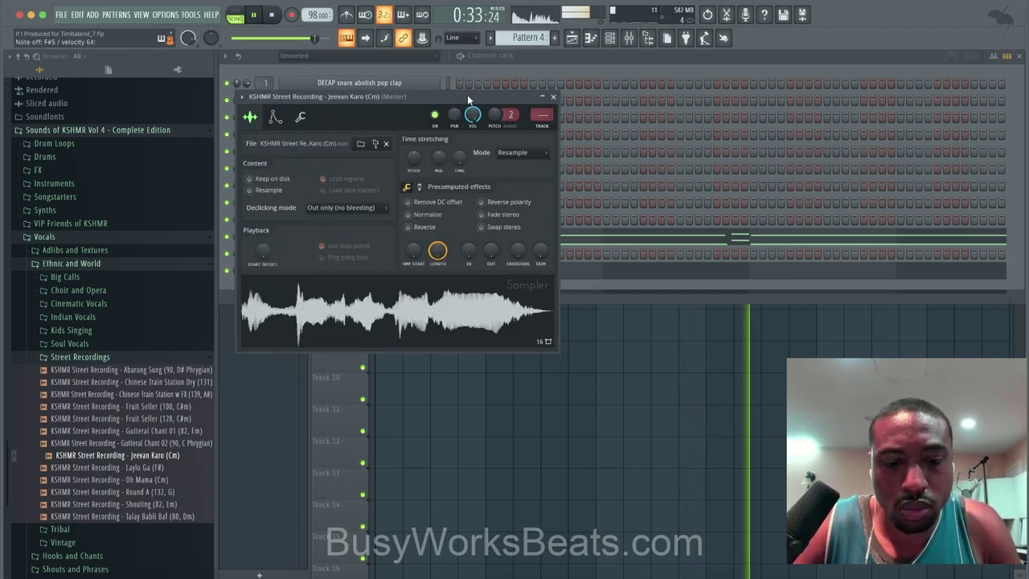
key("super+l")
left_click(554, 98)
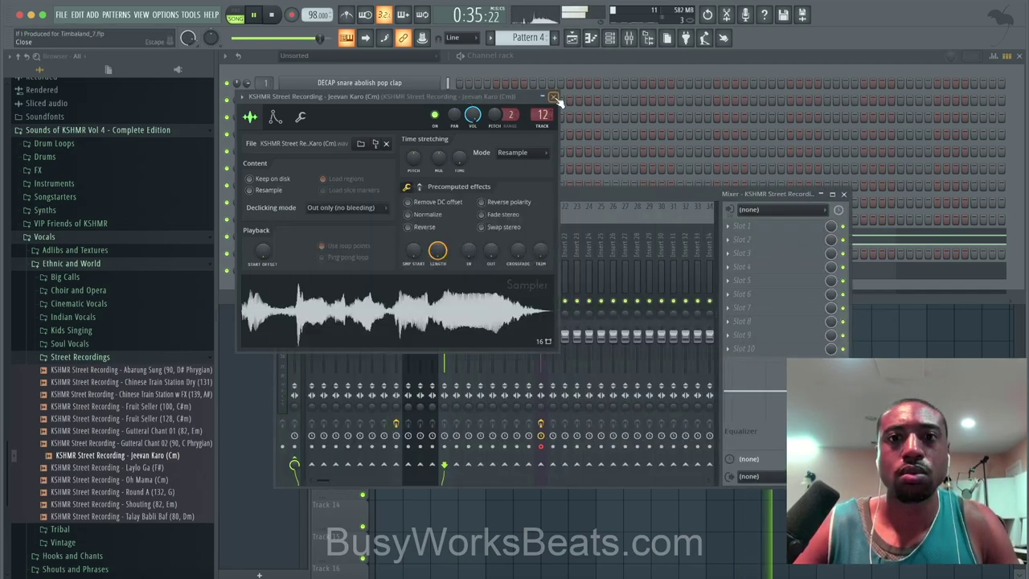
Switch to the empty Pattern 7 and route the Jeevan Karo slicer channel to mixer track 13
left_click(508, 59)
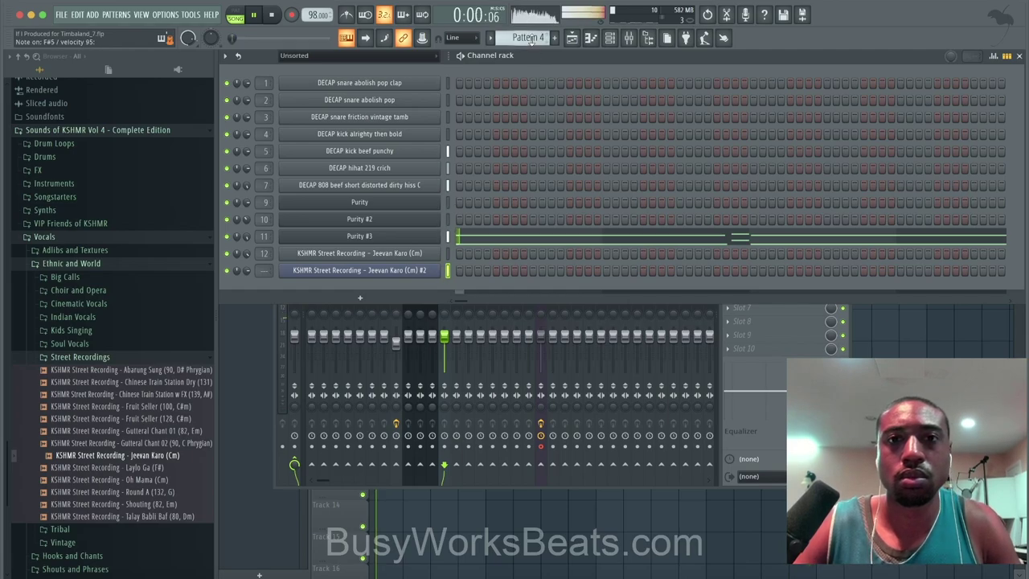
scroll(531, 41, "down", 3)
left_click(746, 360)
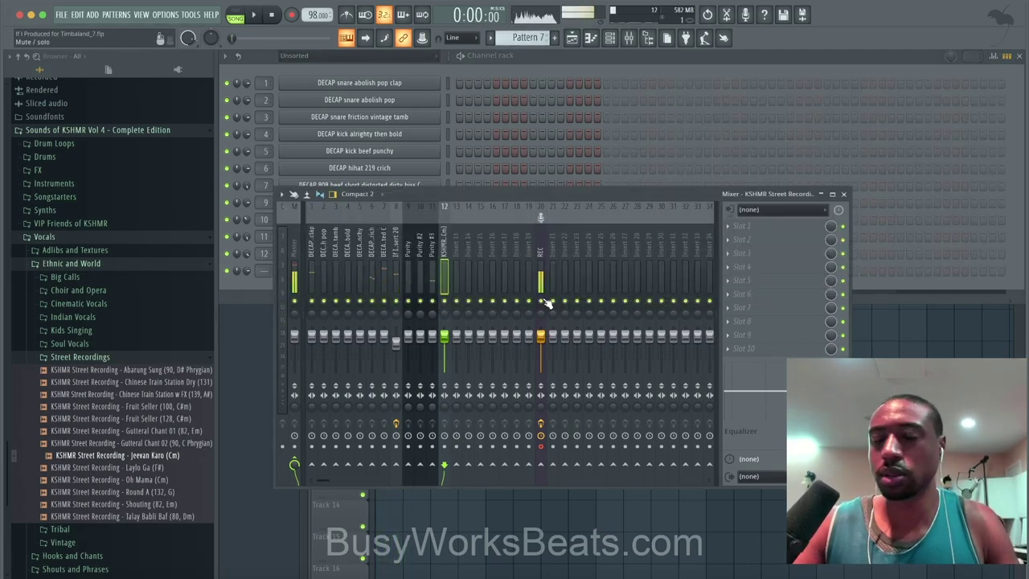
left_click(439, 159)
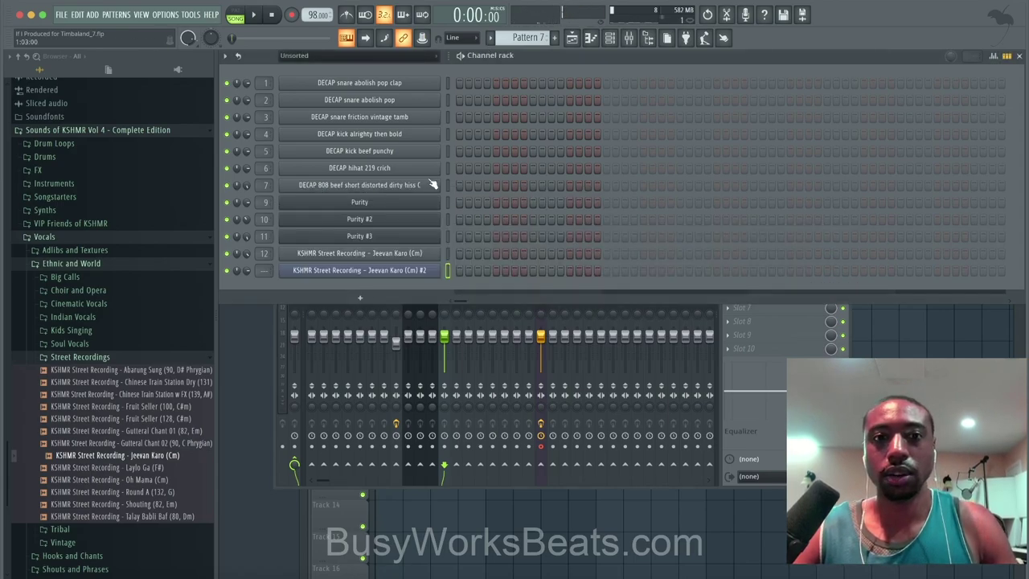
left_click(749, 434)
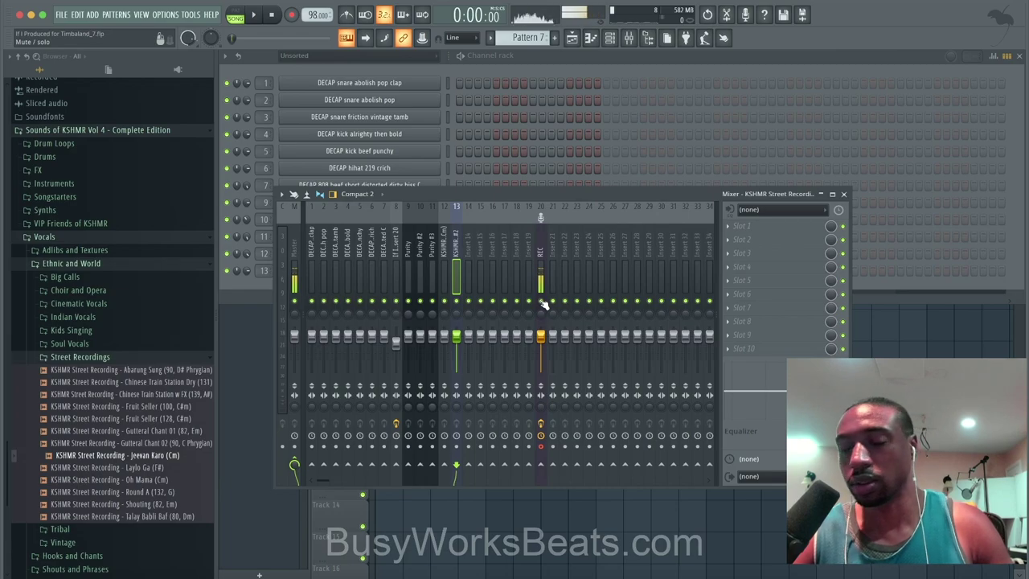
Load Decimort 2 on the slicer's mixer track, adjust its preamp and set its output volume to -12.3 dB during playback
left_click(258, 15)
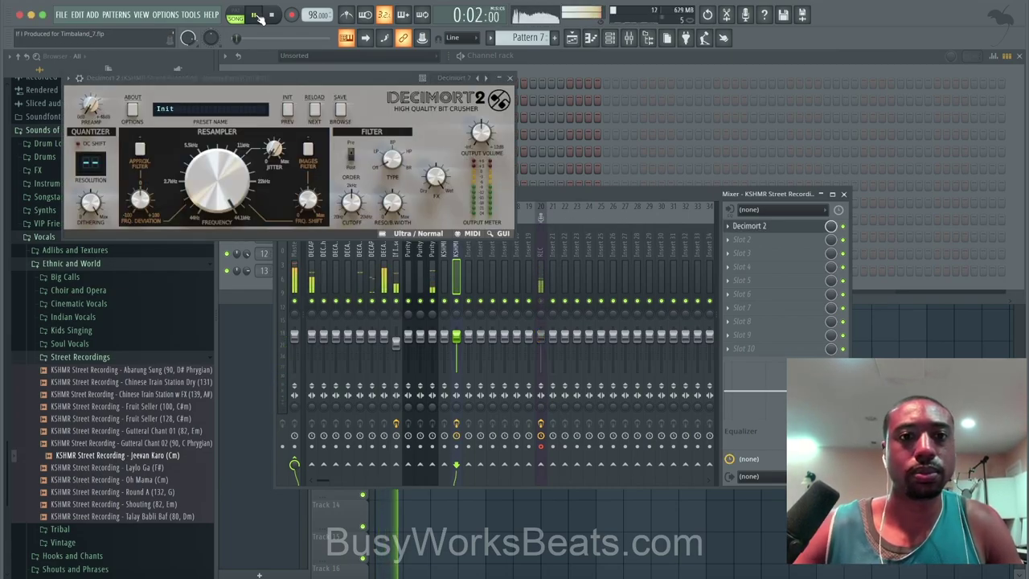
left_click_drag(92, 107, 91, 52)
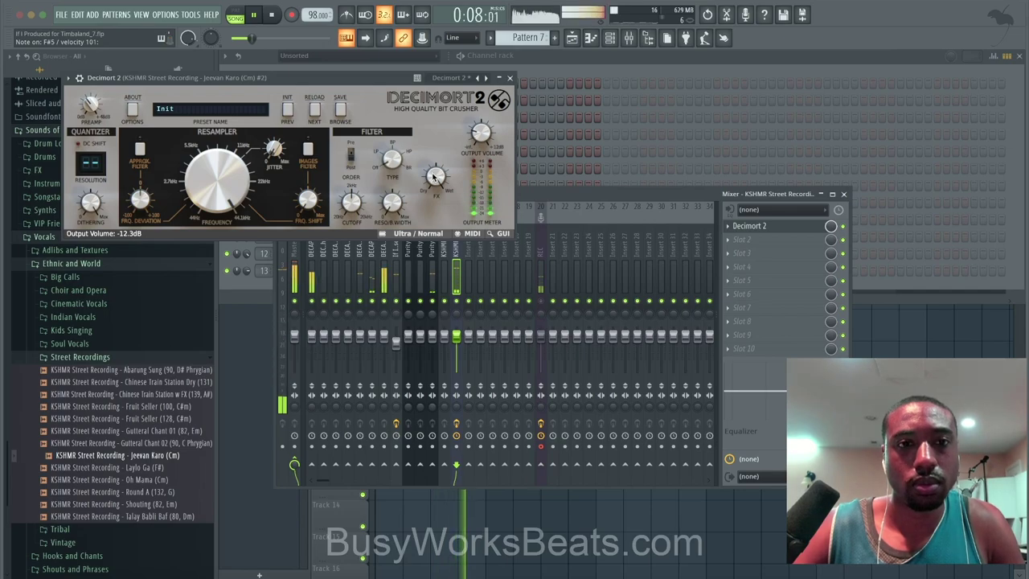
left_click(510, 78)
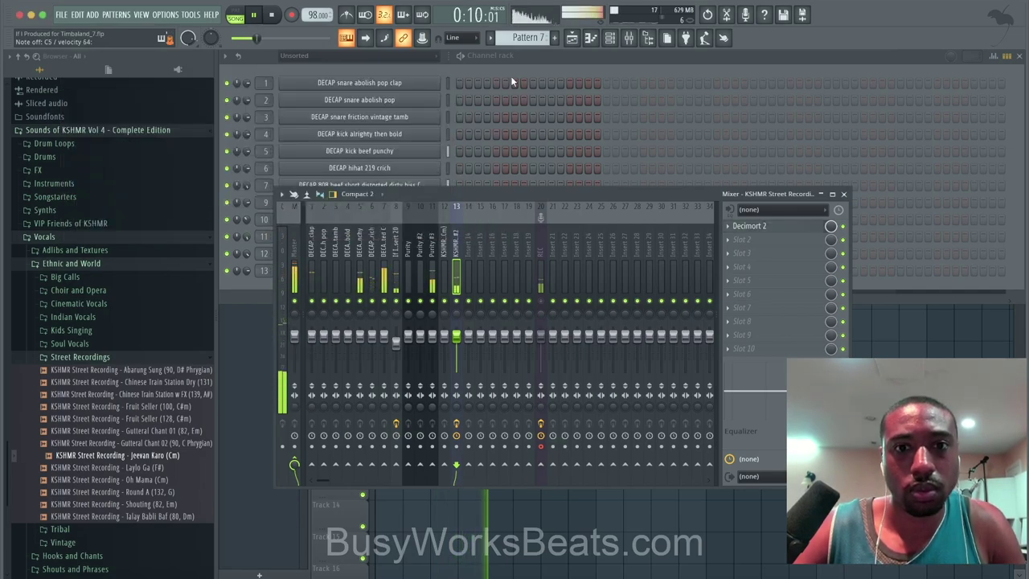
left_click(545, 72)
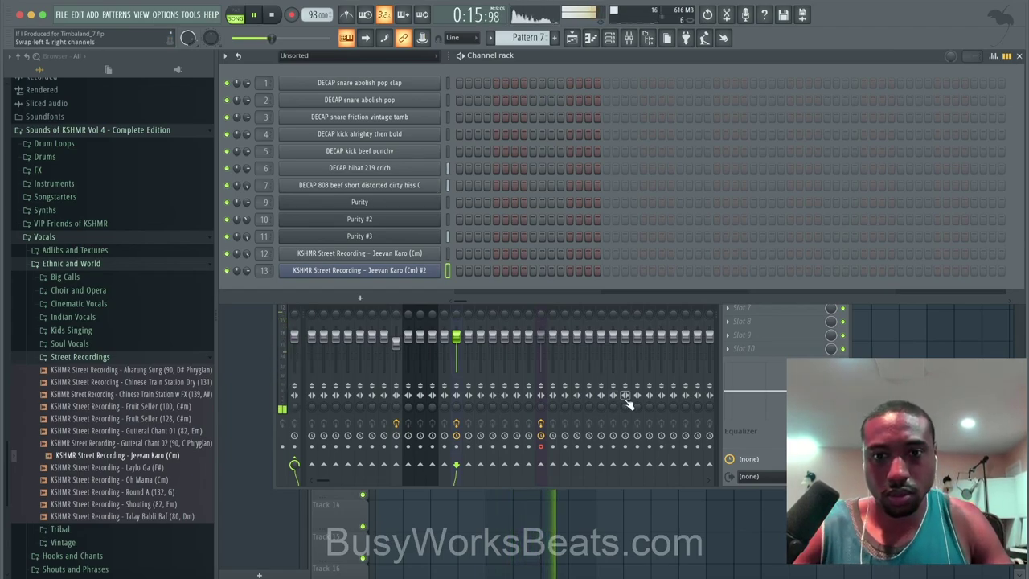
left_click(346, 38)
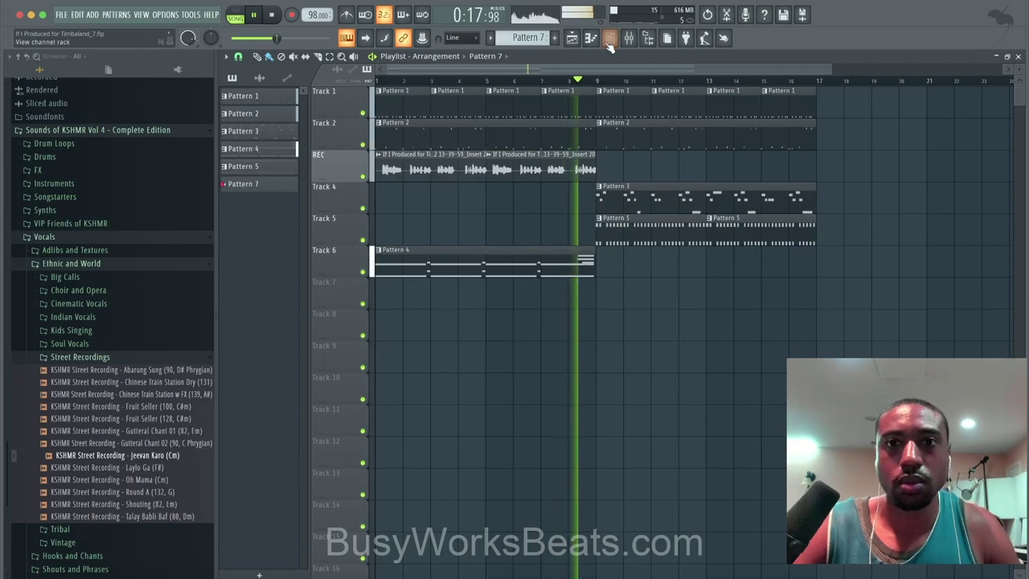
key("F6")
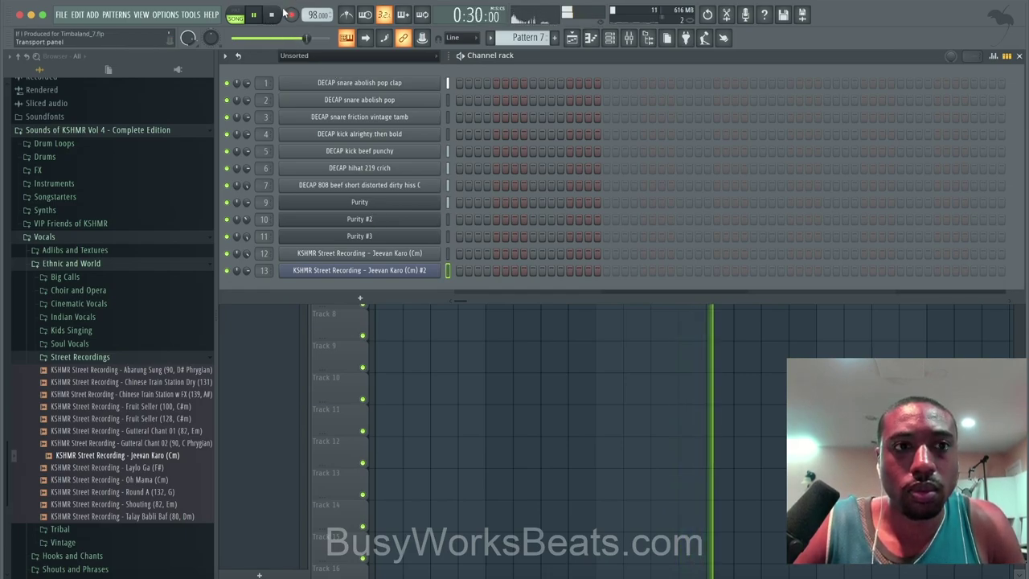
left_click(442, 334)
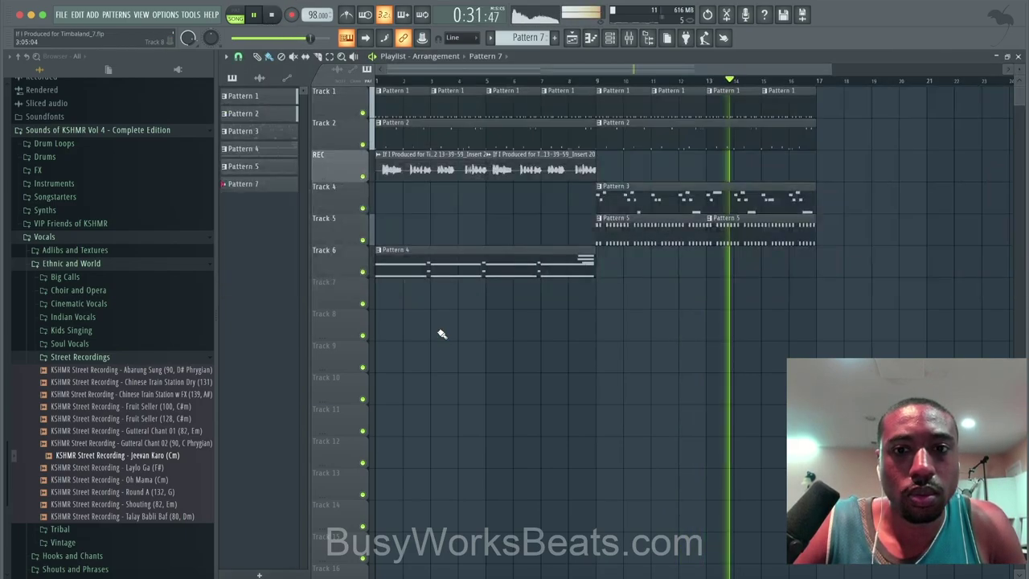
Record a chopped Jeevan Karo slice performance into Pattern 7, starting from bar 9 of the arrangement
left_click(599, 81)
left_click(611, 38)
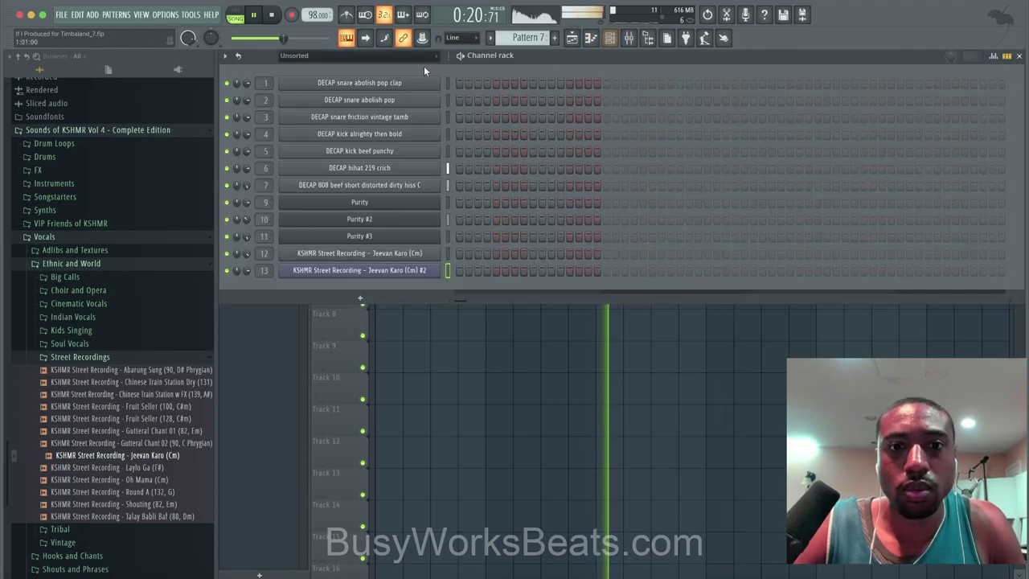
left_click(294, 14)
left_click(477, 360)
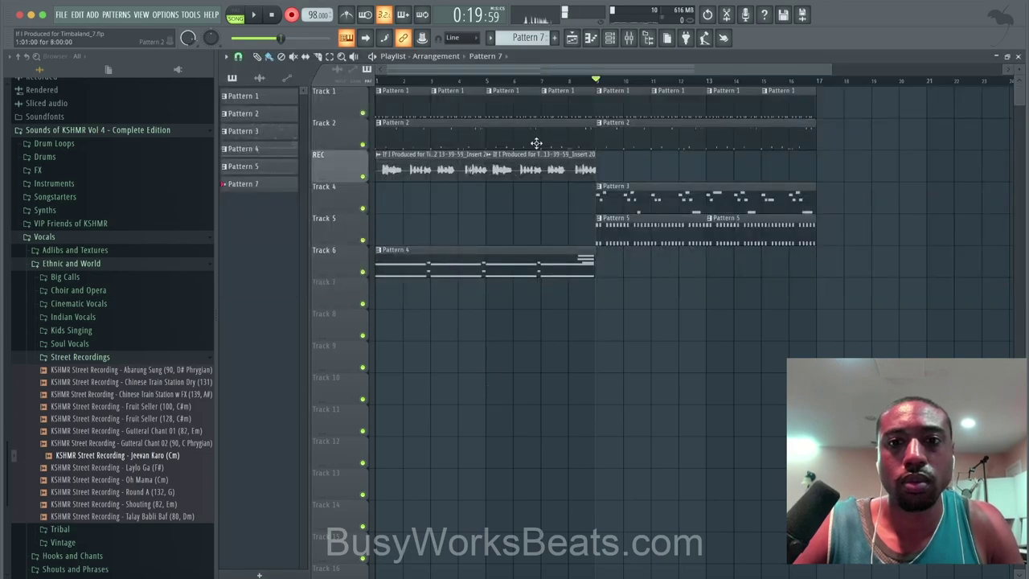
key("space")
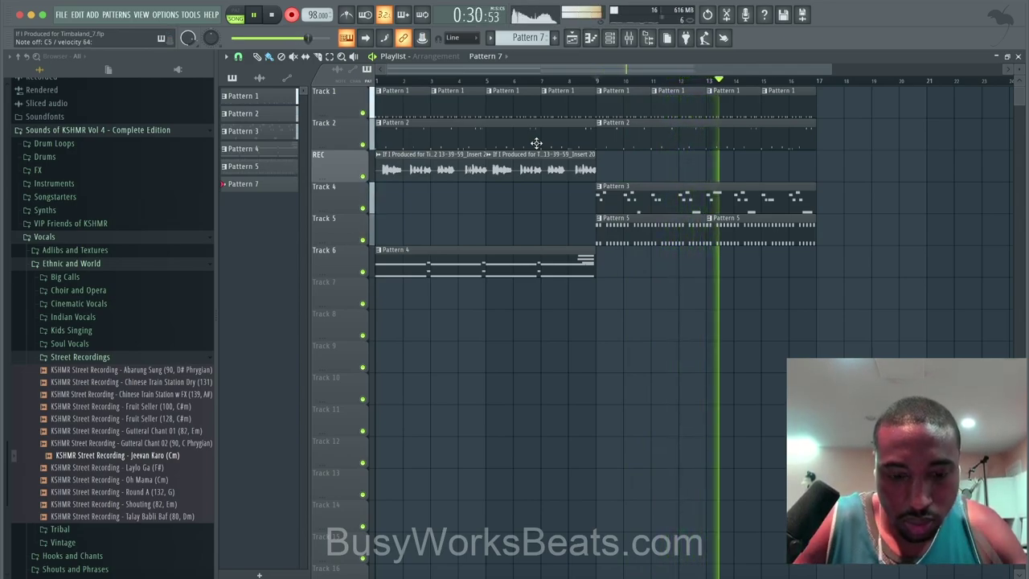
key("space")
key("space")
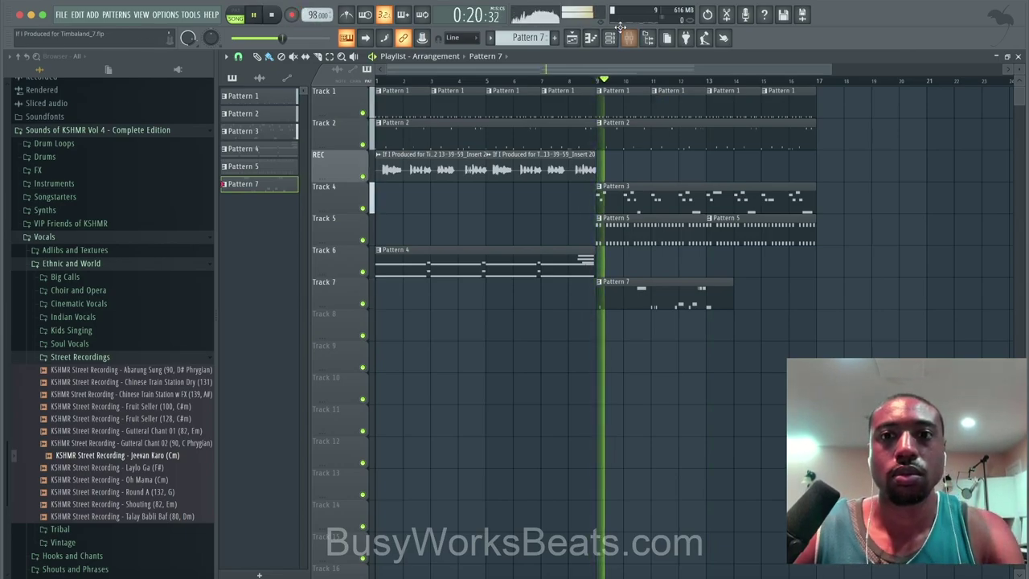
Quantize the start times of the recorded slice notes and set the slicer channel's volume to 47%
key("F6")
left_click(495, 279)
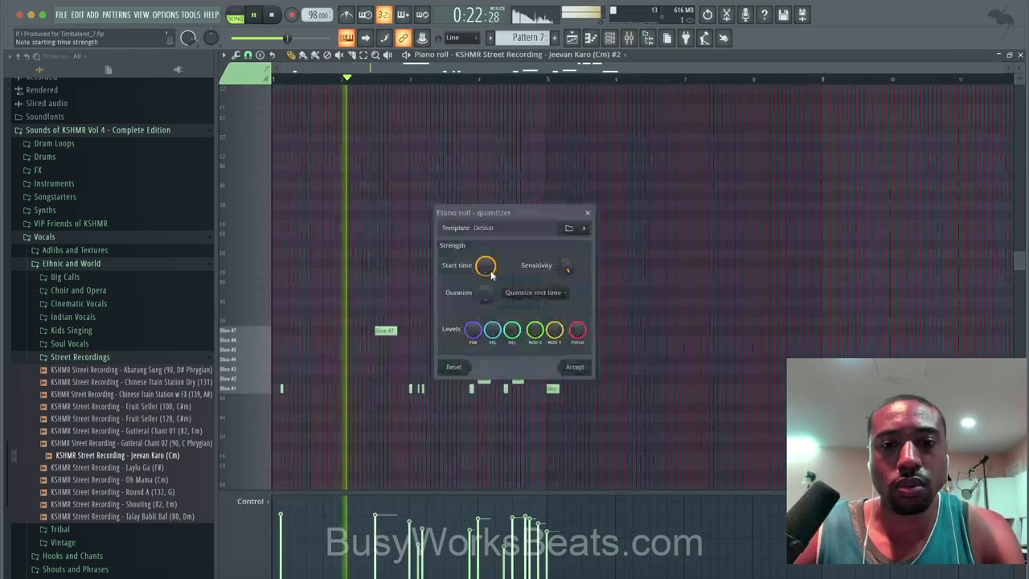
left_click(1020, 55)
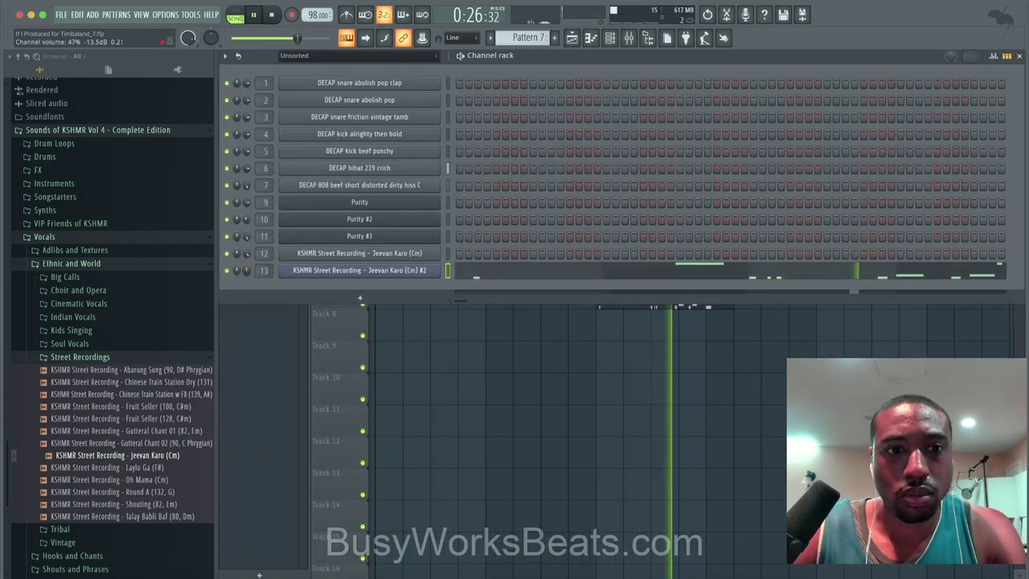
right_click(443, 346)
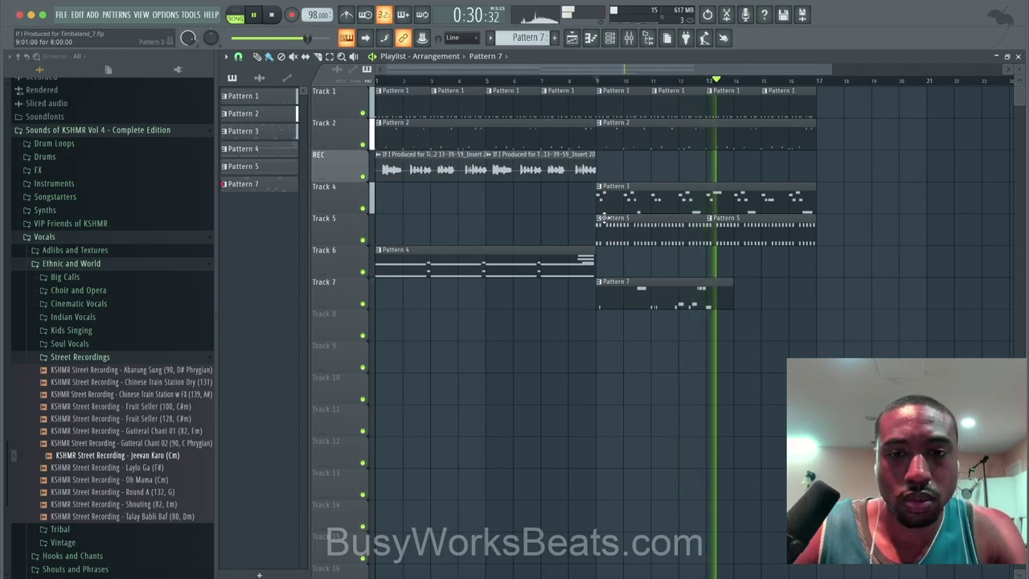
Undo the last edit, restart playback and open Pattern 7's slice notes in the piano roll
key("ctrl+z")
key("space")
key("space")
double_click(697, 299)
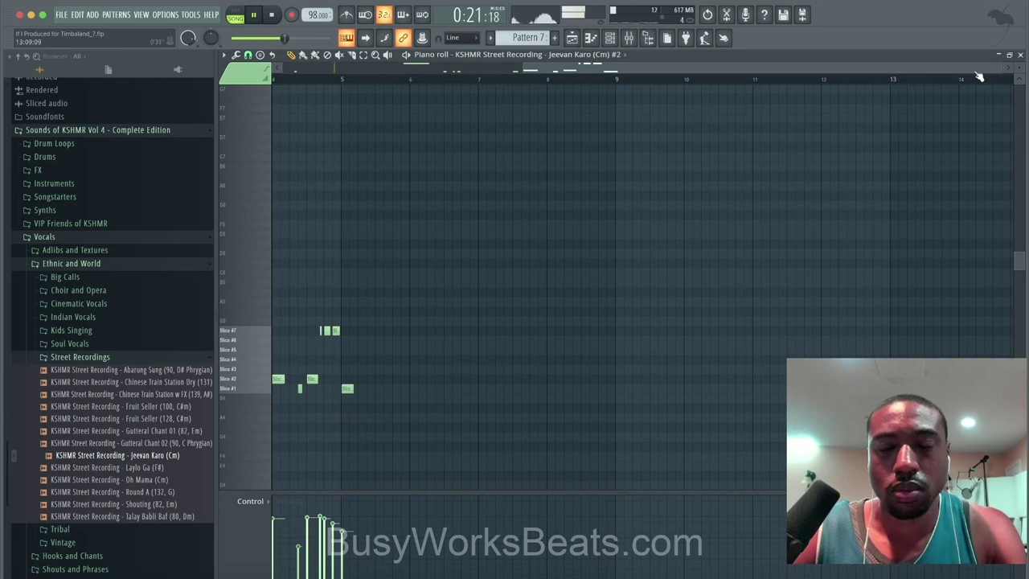
Set the slicer channel's volume to 43% and trim the Pattern 7 clip to end at bar 13
left_click(1020, 54)
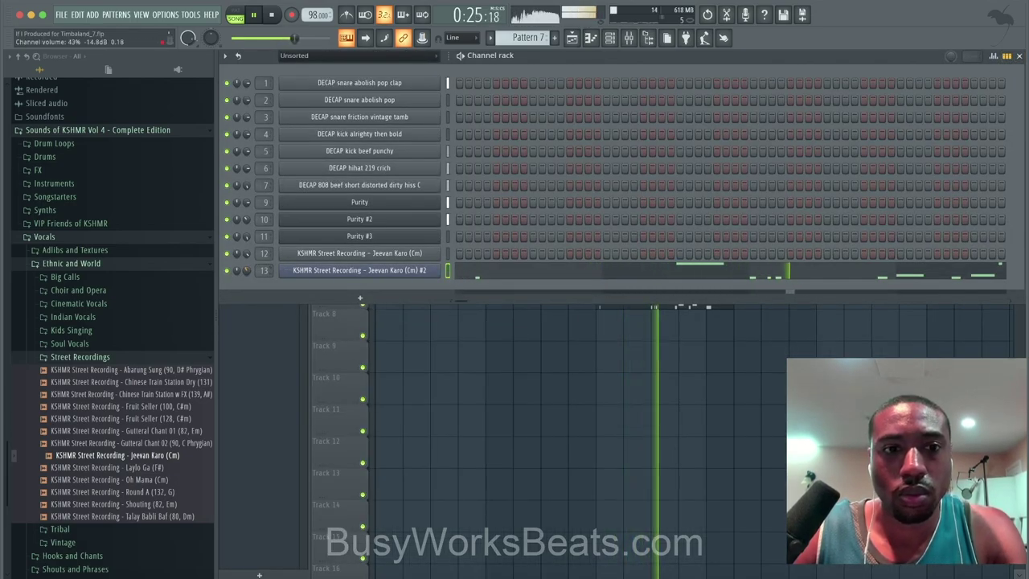
left_click(309, 312)
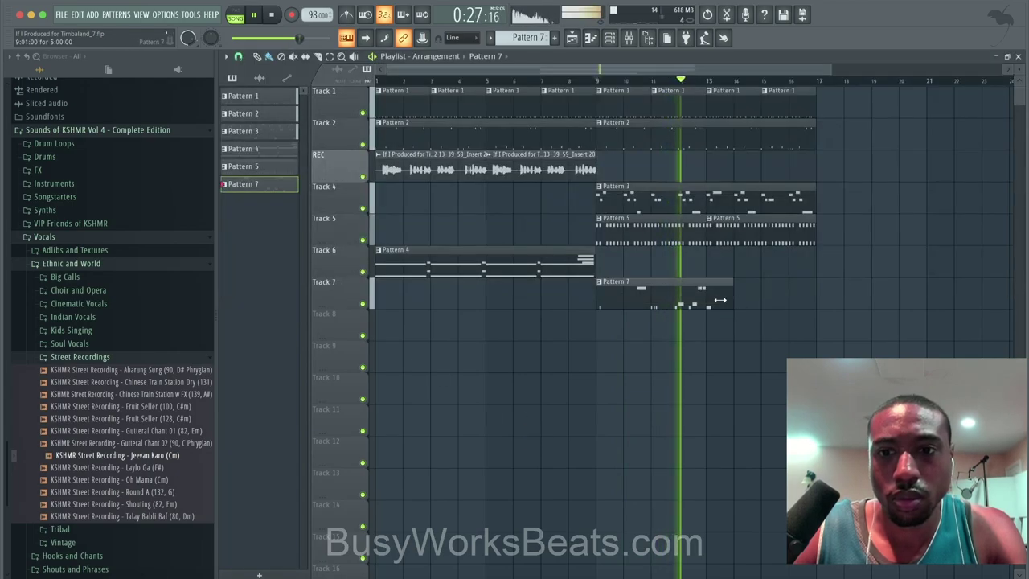
left_click(600, 81)
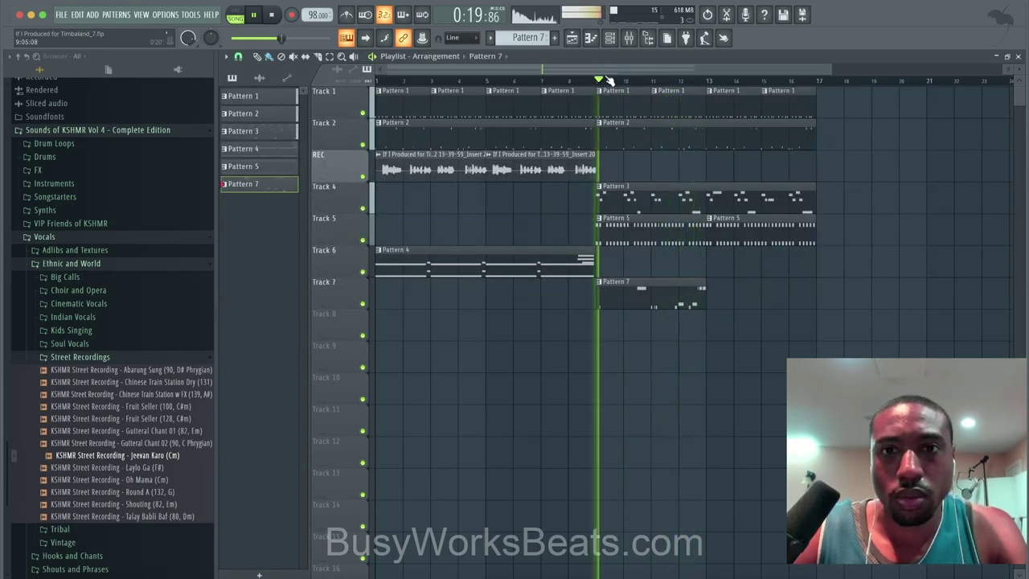
Try extra DECAP kick beef punchy hits on steps 7, 11 and 15 of Pattern 1
left_click(613, 38)
left_click(635, 372)
double_click(638, 90)
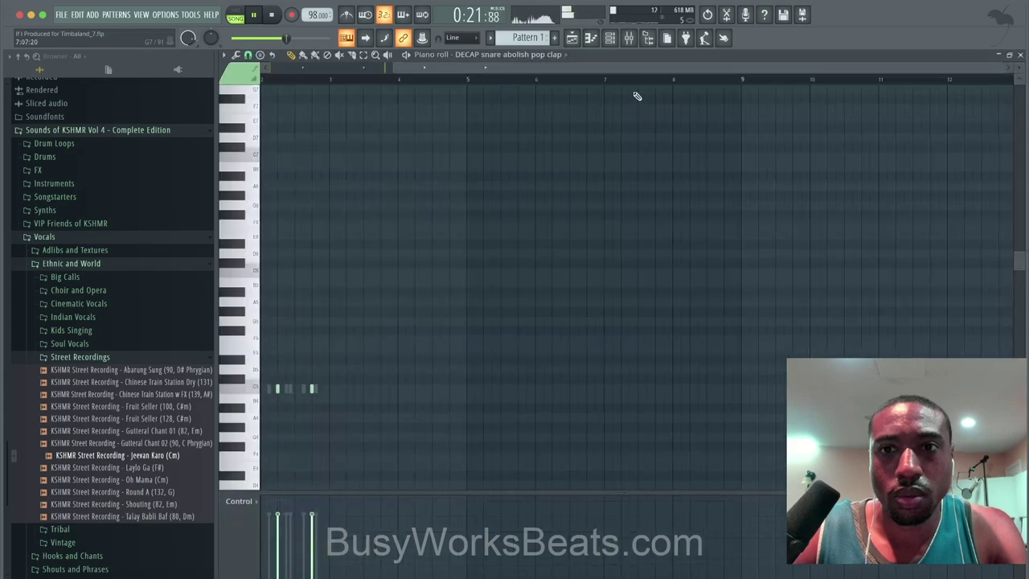
left_click(1021, 55)
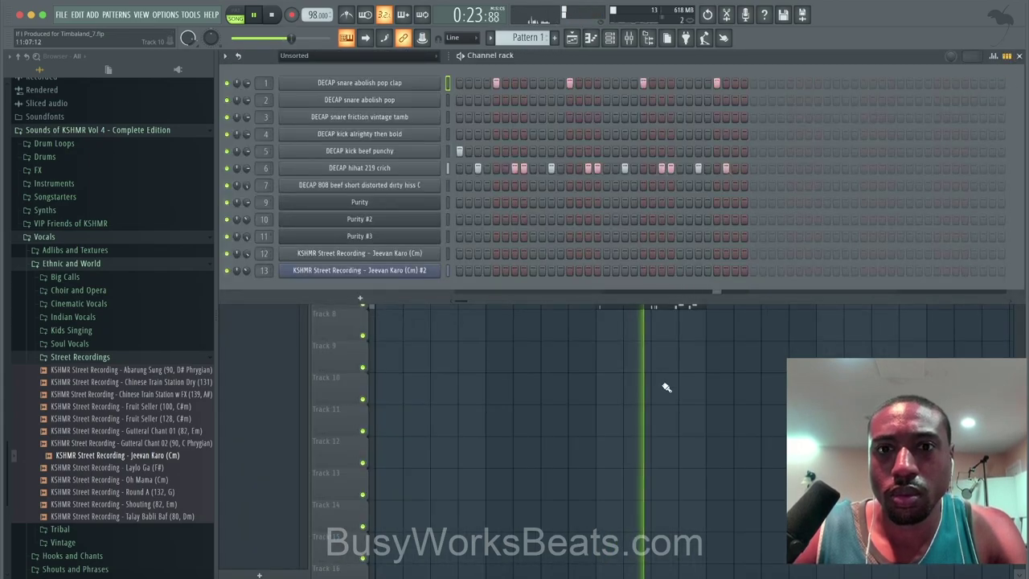
left_click(515, 152)
left_click(550, 151)
left_click(588, 151)
right_click(587, 151)
key("space")
key("space")
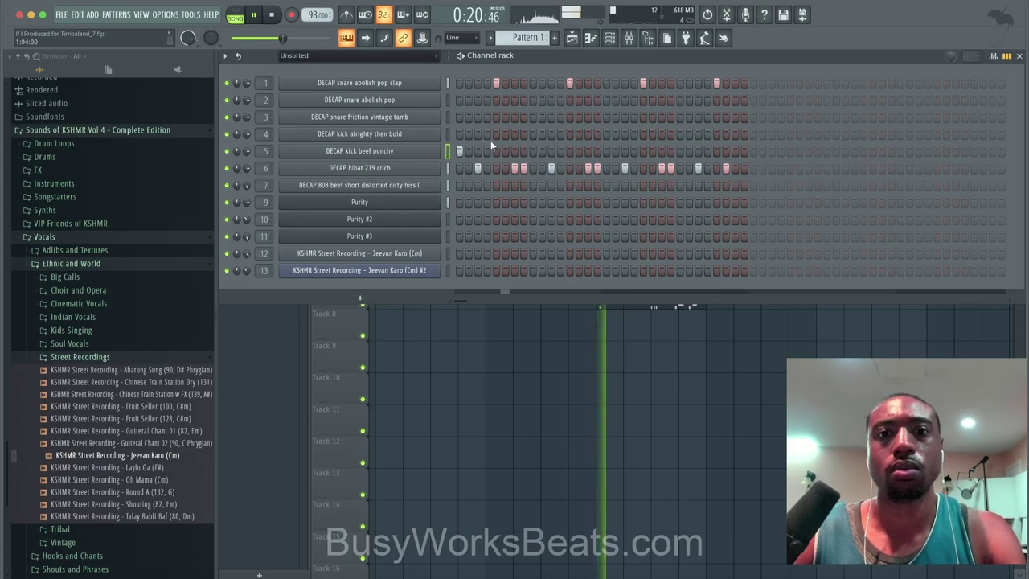
Listen to the arrangement from bar 9 with the chopped vocal and open the mixer
key("space")
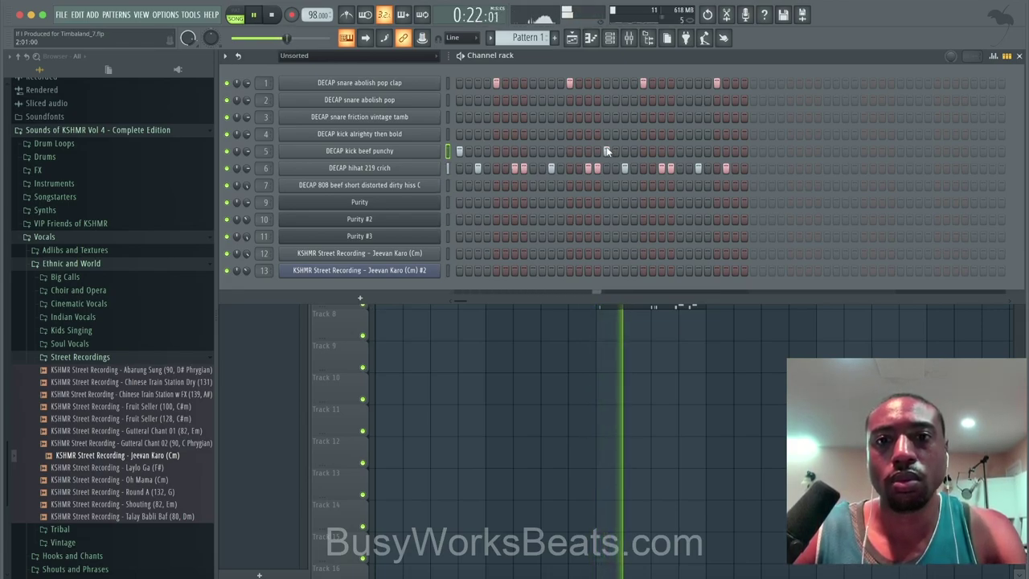
key("F6")
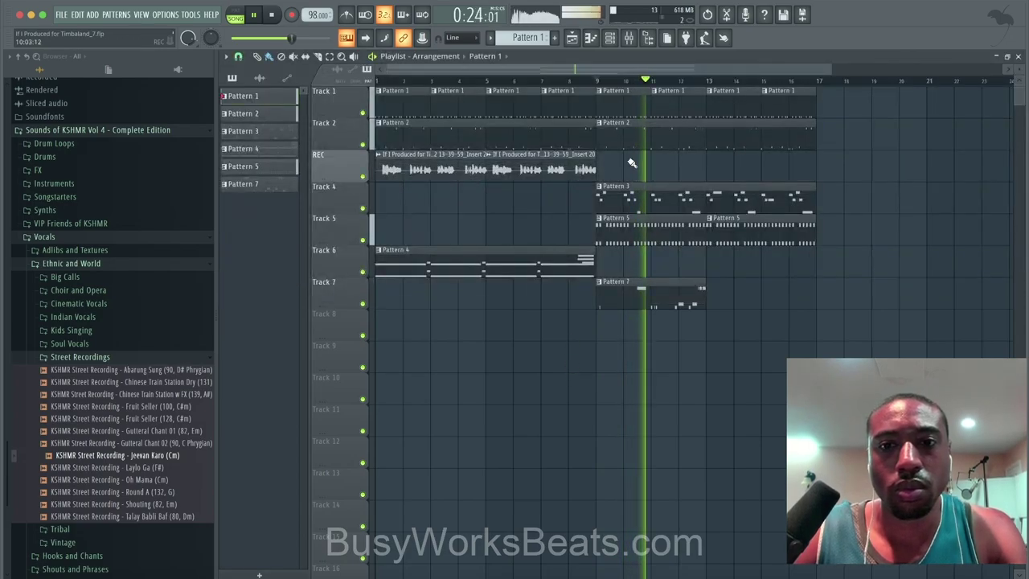
left_click(628, 38)
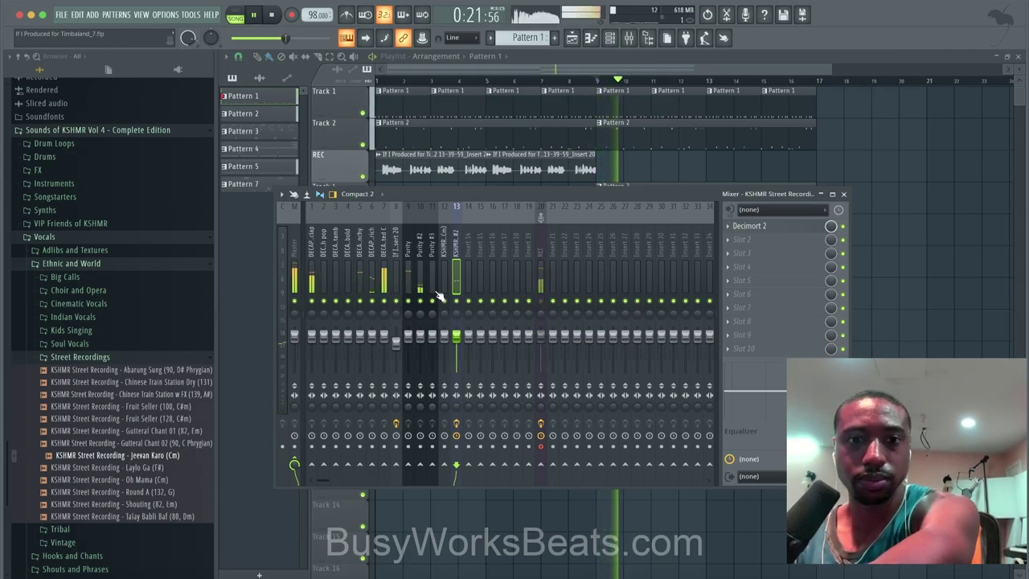
Add Gross Beat to the second effect slot of the Purity mixer track and load its Momentary preset
left_click(411, 278)
left_click(775, 233)
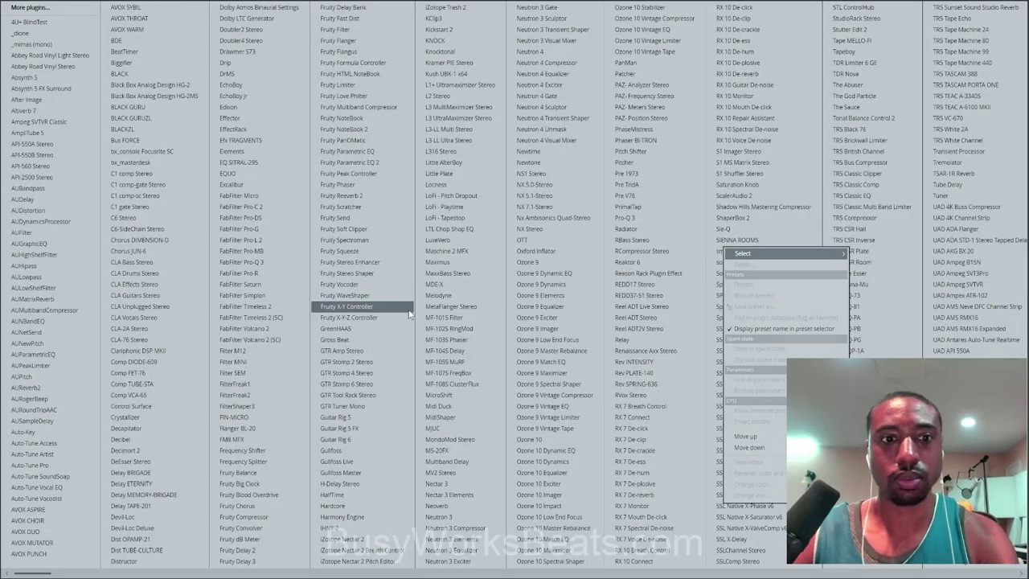
left_click(393, 340)
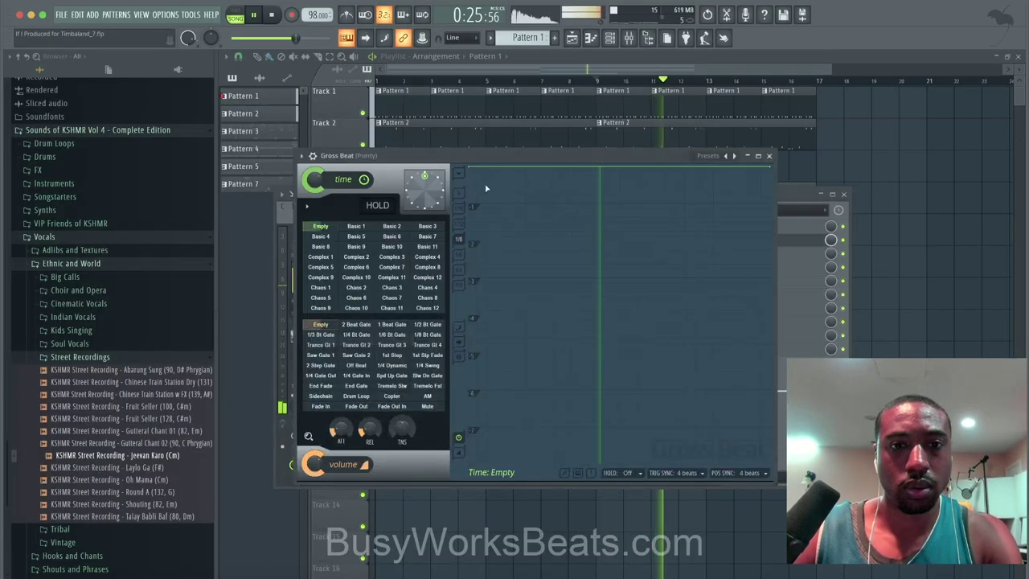
left_click(706, 156)
left_click(731, 190)
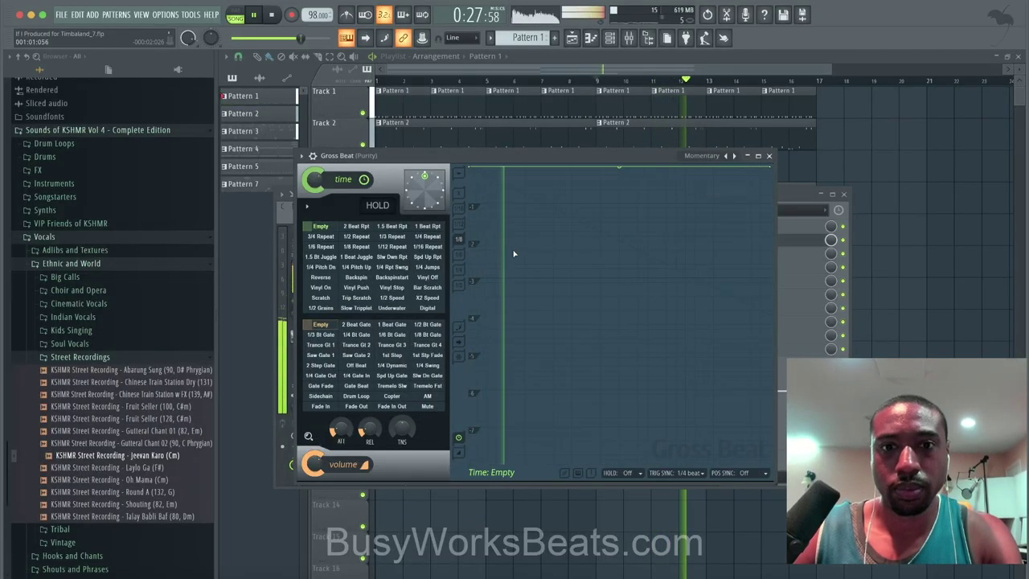
Choose the 1/2 Speed time effect in Gross Beat and set both trigger sync and position sync to 4 beats
left_click(391, 297)
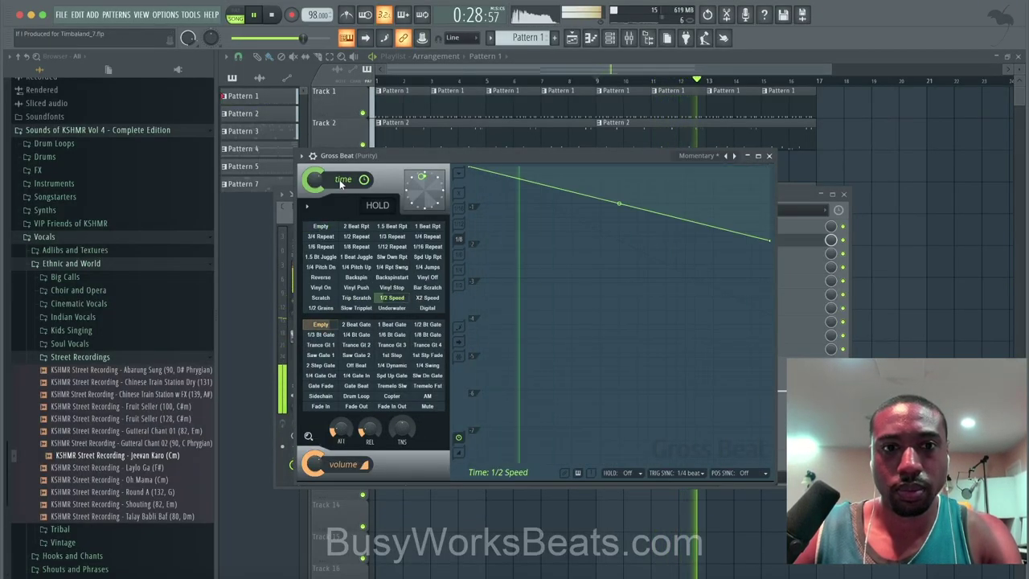
left_click(687, 473)
left_click(676, 540)
left_click(740, 473)
left_click(734, 541)
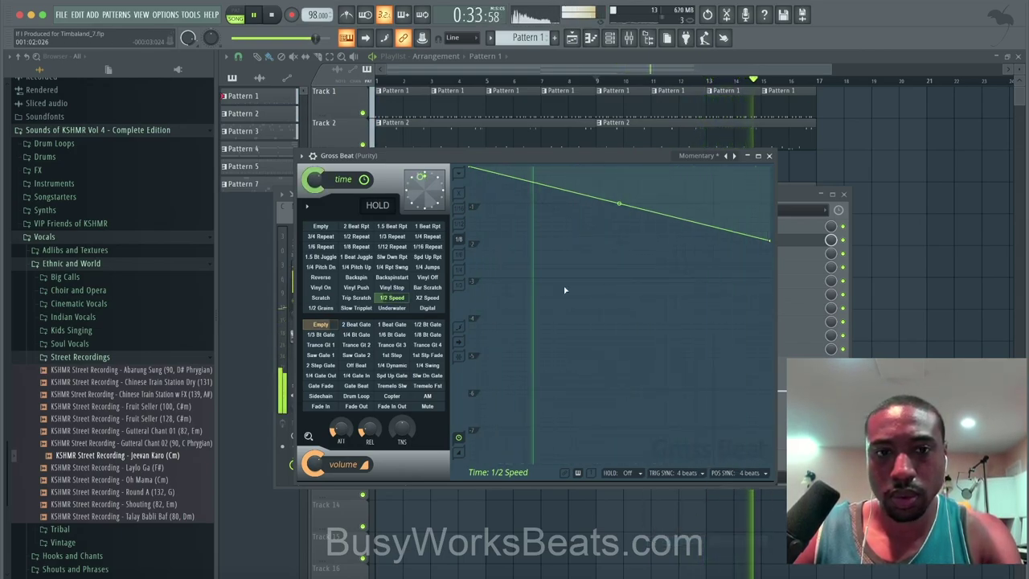
Close the Gross Beat window and the mixer to return to the playlist
left_click(768, 156)
left_click(384, 258)
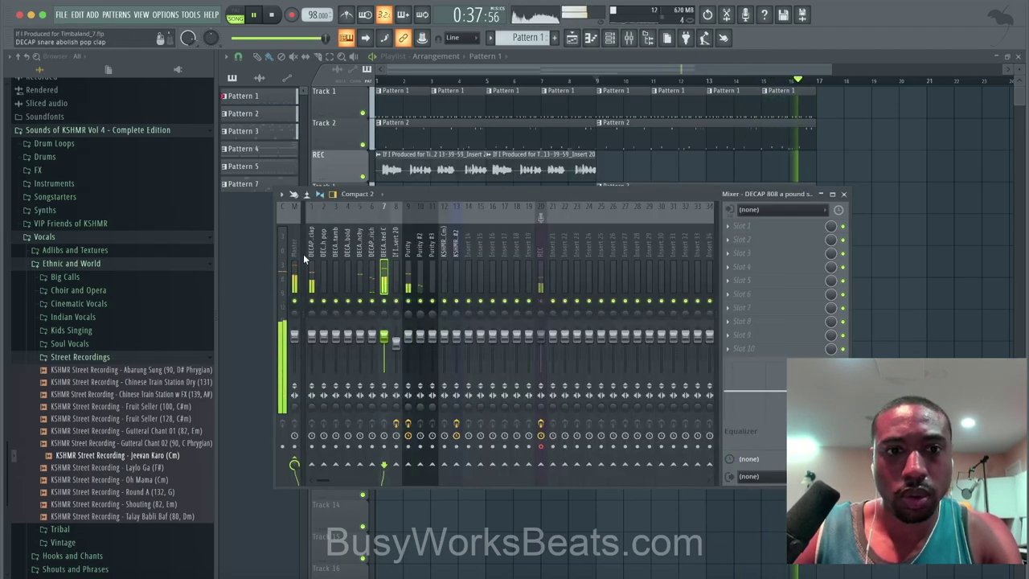
left_click(384, 257)
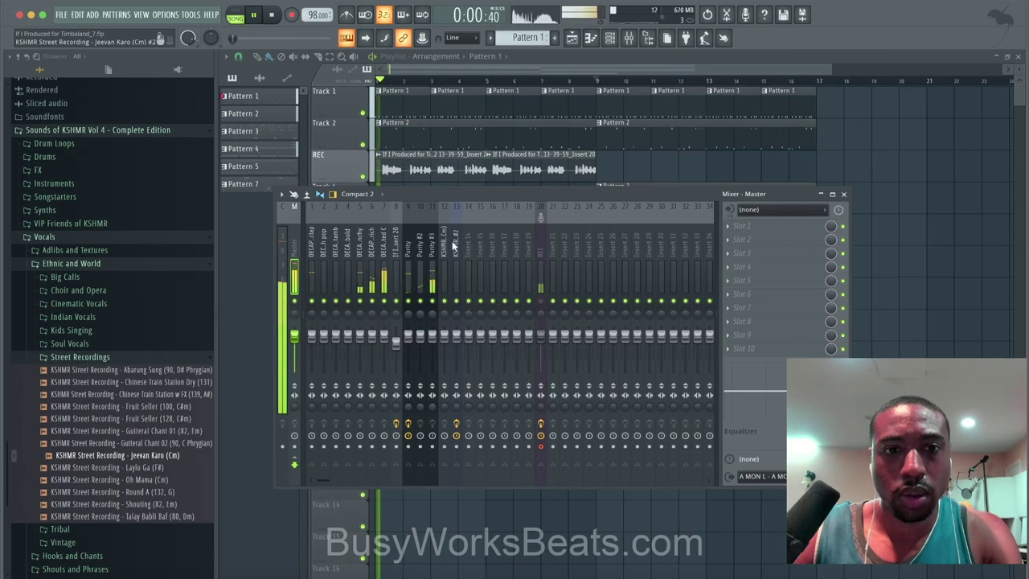
left_click(843, 194)
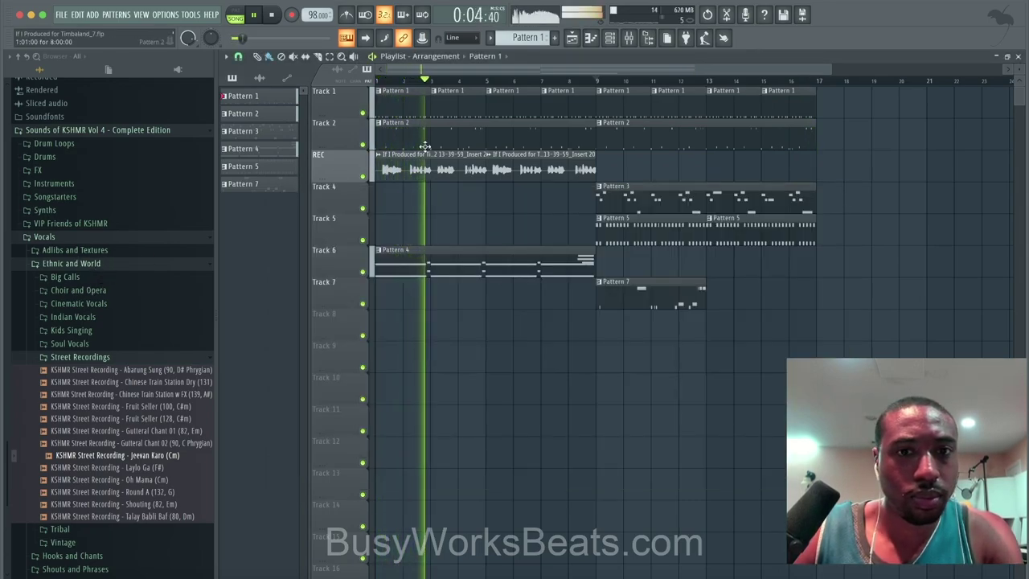
Open the Hihats folder of DECAP - Drums That Knock X, inside Friends Sounds and Decap in the browser
scroll(53, 242, "up", 3)
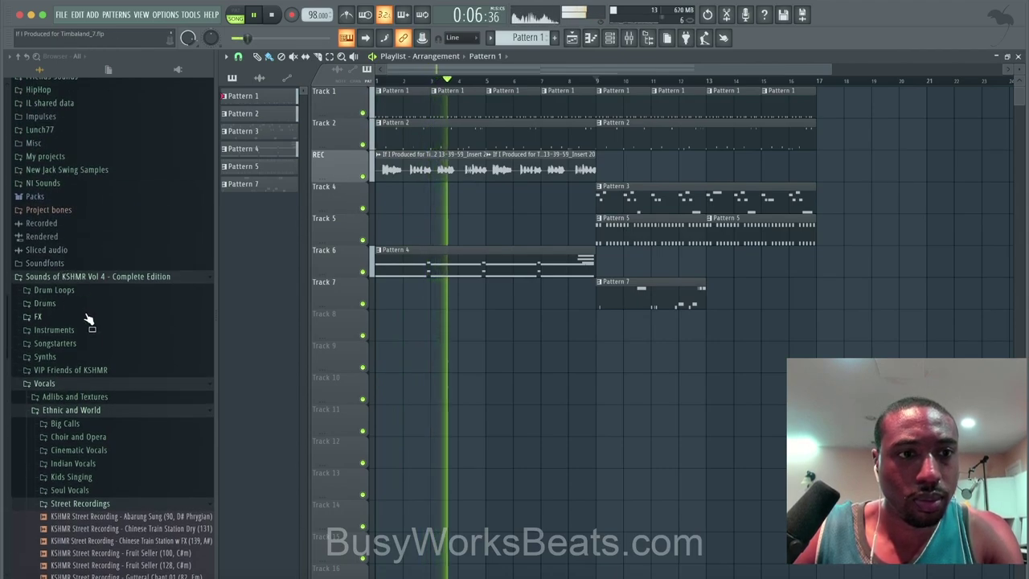
scroll(96, 394, "up", 10)
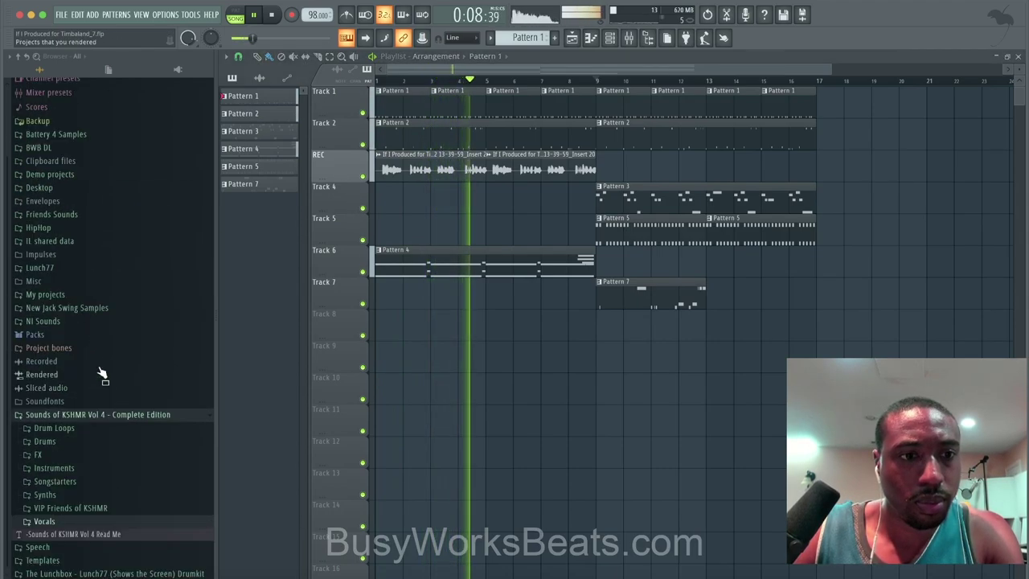
scroll(85, 313, "down", 2)
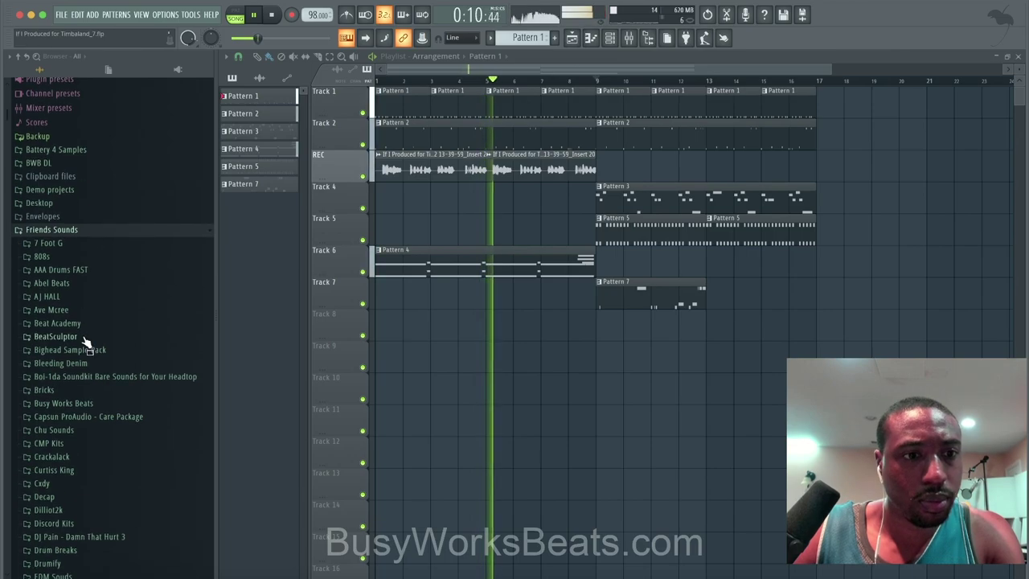
left_click(69, 499)
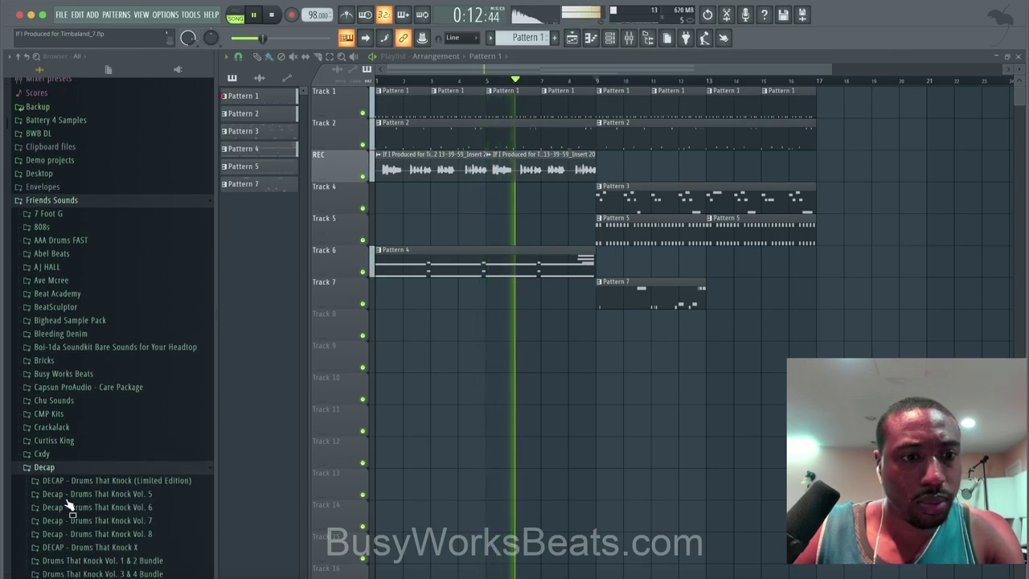
left_click(112, 452)
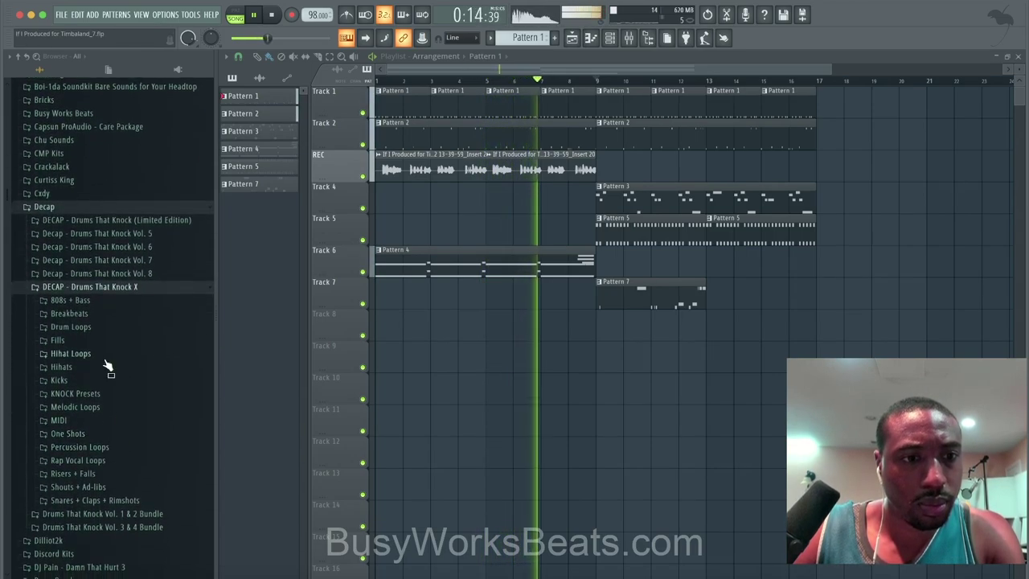
left_click(105, 366)
Audition several DECAP hi-hat samples against the beat, ending with DECAP hihat 353
left_click(121, 221)
left_click(121, 194)
left_click(121, 181)
left_click(120, 170)
left_click(121, 157)
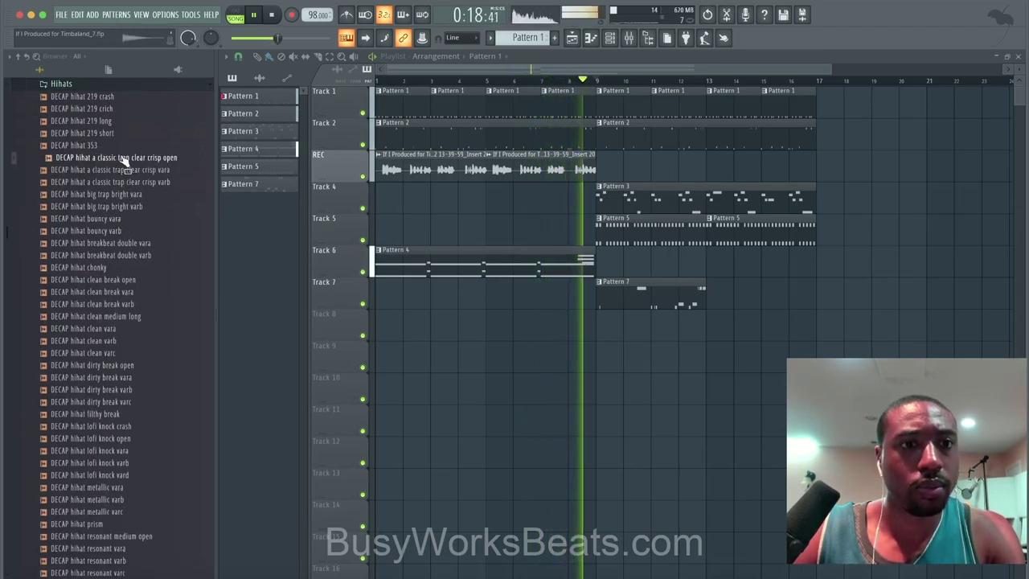
left_click(120, 147)
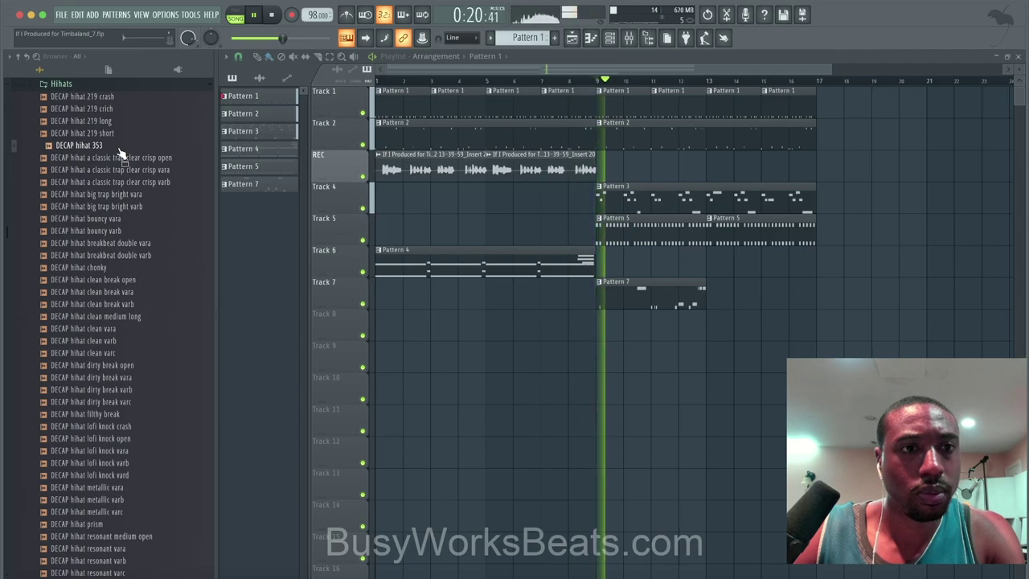
Load DECAP hihat 353 into a new channel, route it to mixer track 14 and display the channel rack
right_click(120, 155)
left_click(133, 156)
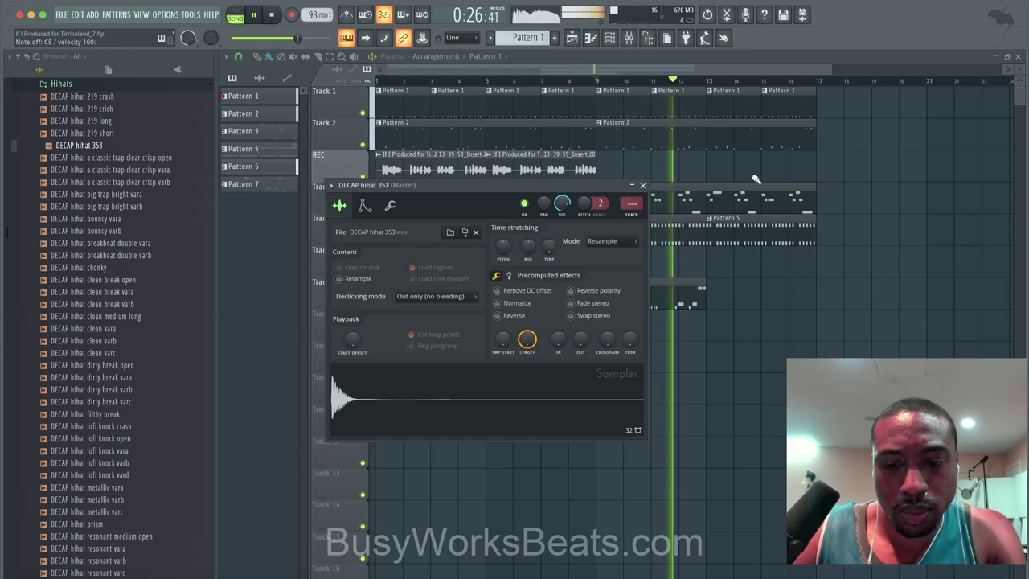
key("F9")
left_click(610, 38)
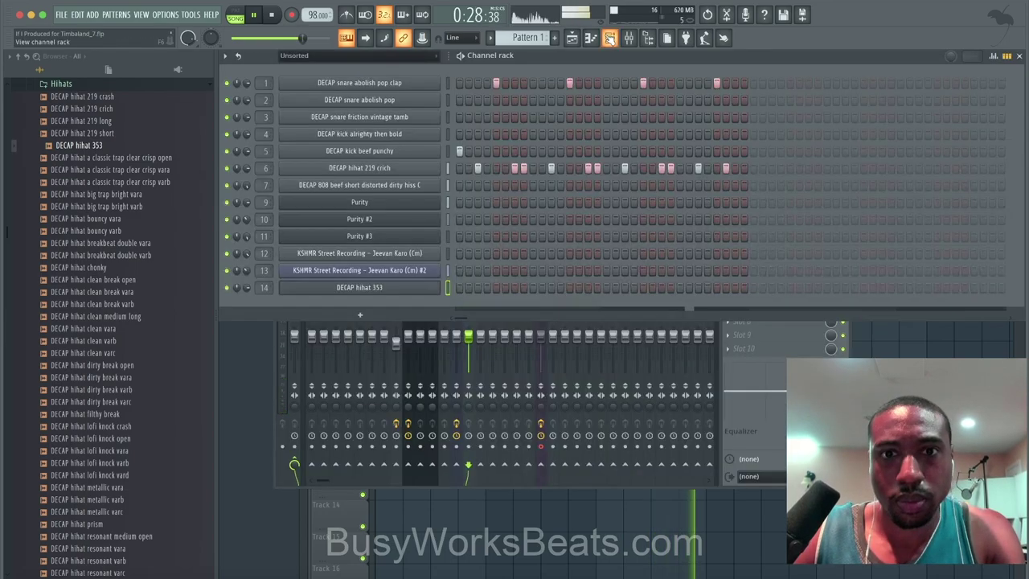
Record a hi-hat part for DECAP hihat 353 into Pattern 1 using notes and automation recording
left_click(291, 15)
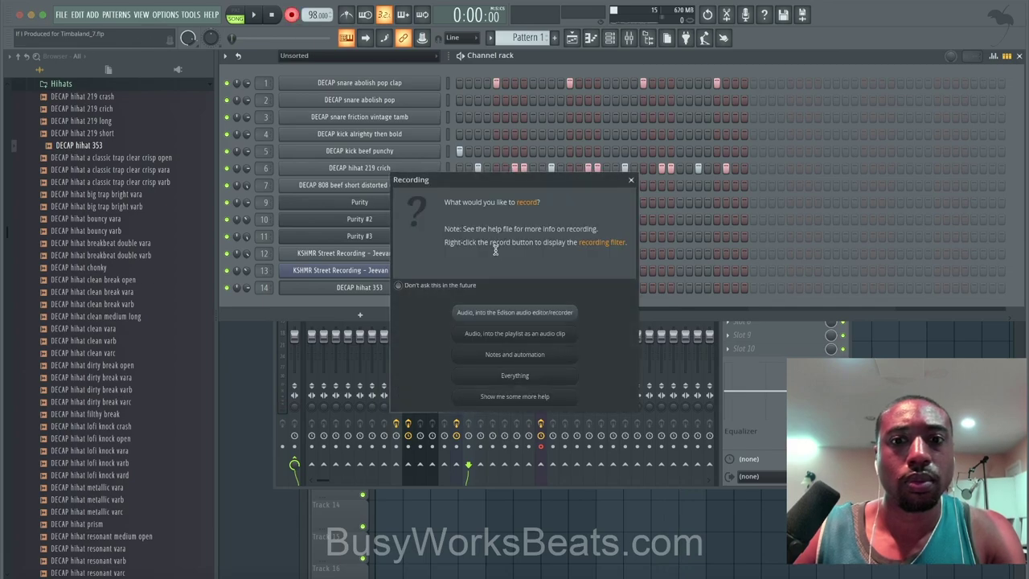
left_click(517, 360)
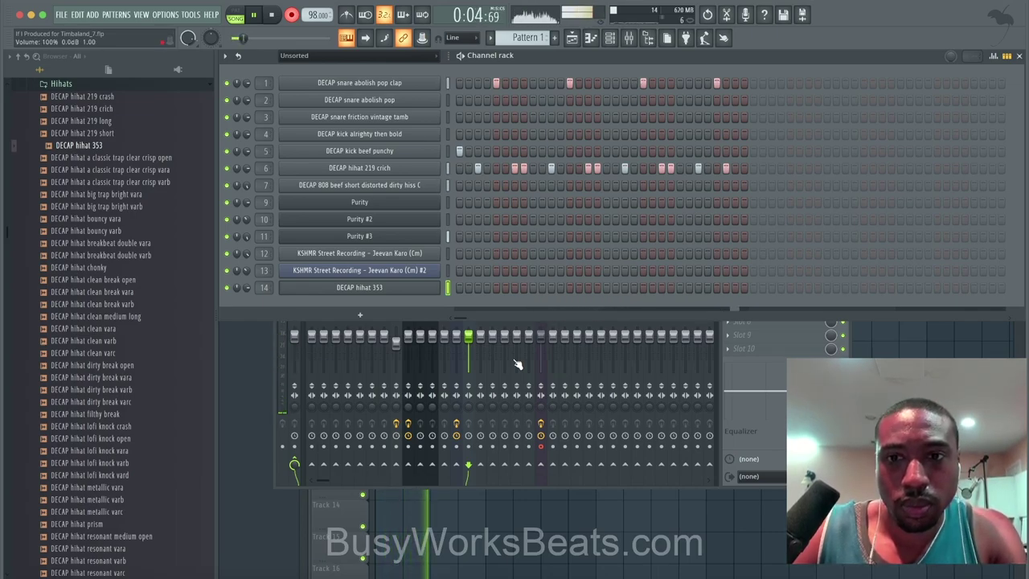
key("space")
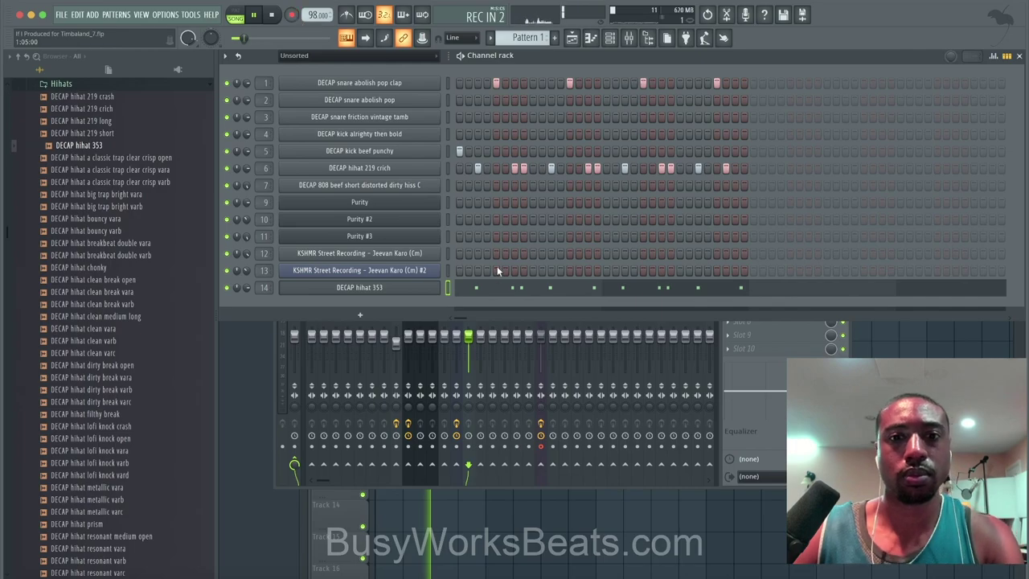
Quantize the recorded DECAP hihat 353 notes in the piano roll and close it
left_click(492, 287)
key("alt+q")
key("Return")
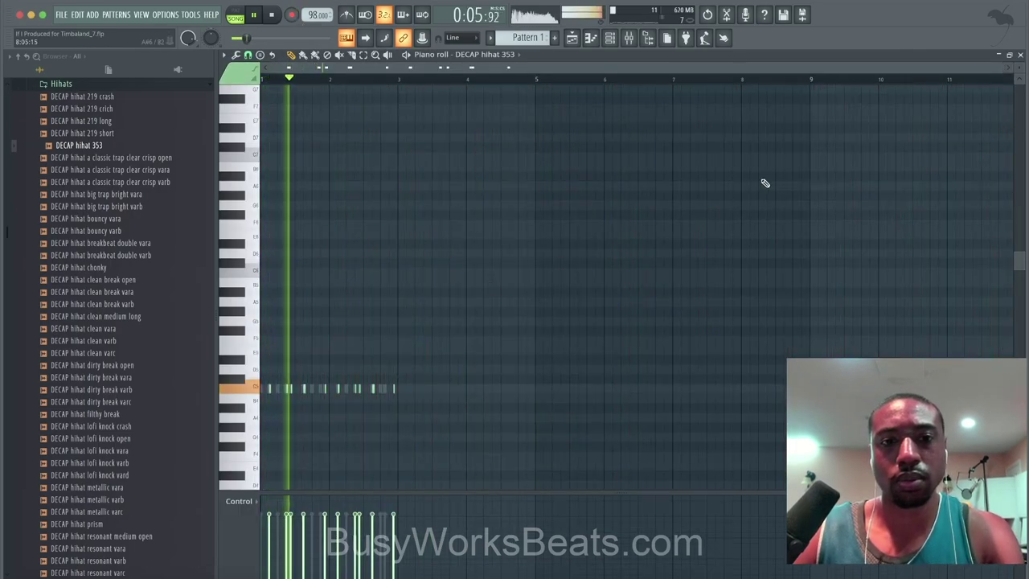
left_click(1021, 54)
Adjust the fine time shift of the DECAP hihat 353 channel and close its settings
left_click(419, 287)
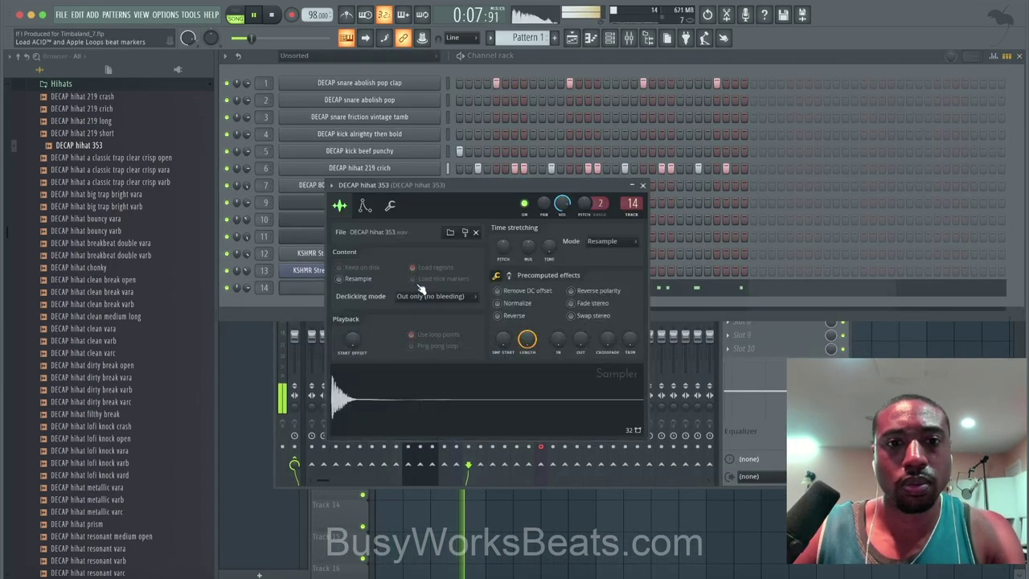
left_click(392, 211)
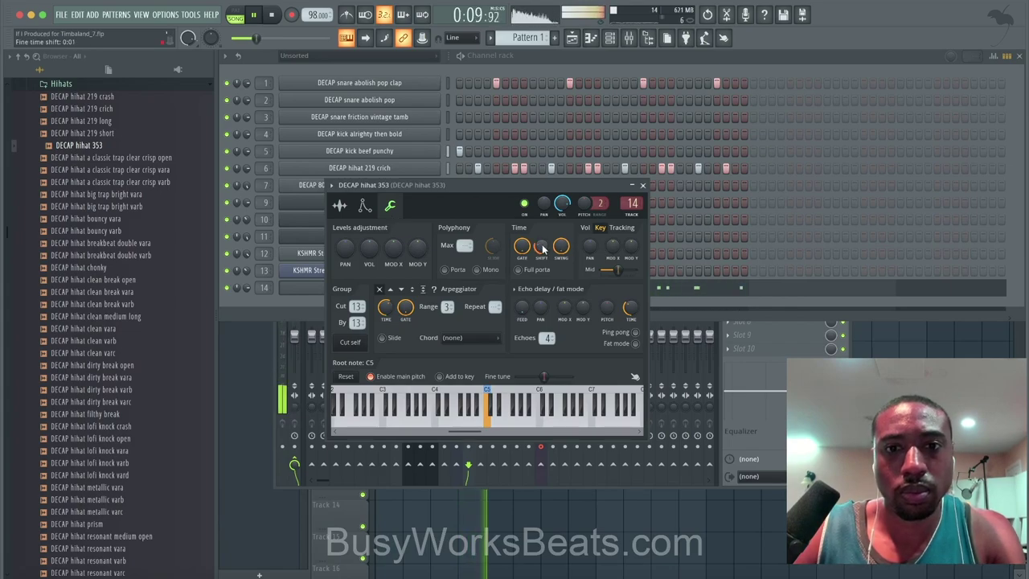
left_click(642, 186)
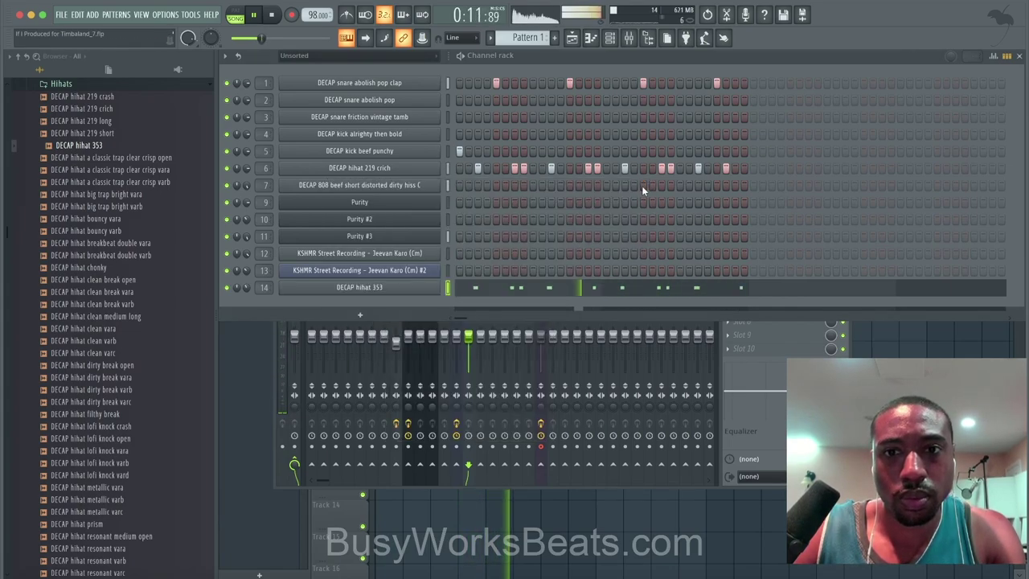
Inspect the DECAP snare abolish pop clap channel in the channel rack
left_click(897, 366)
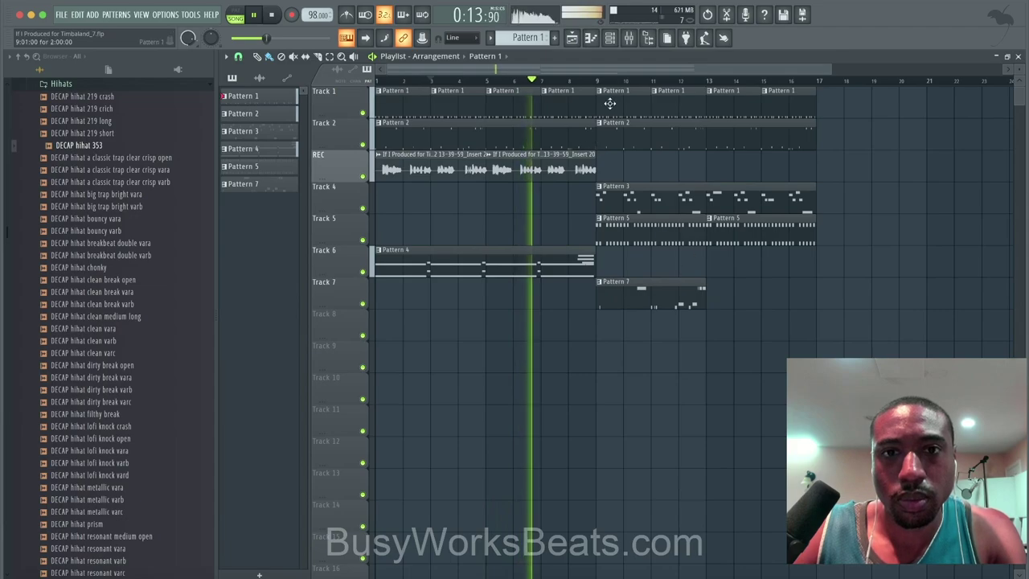
key("F6")
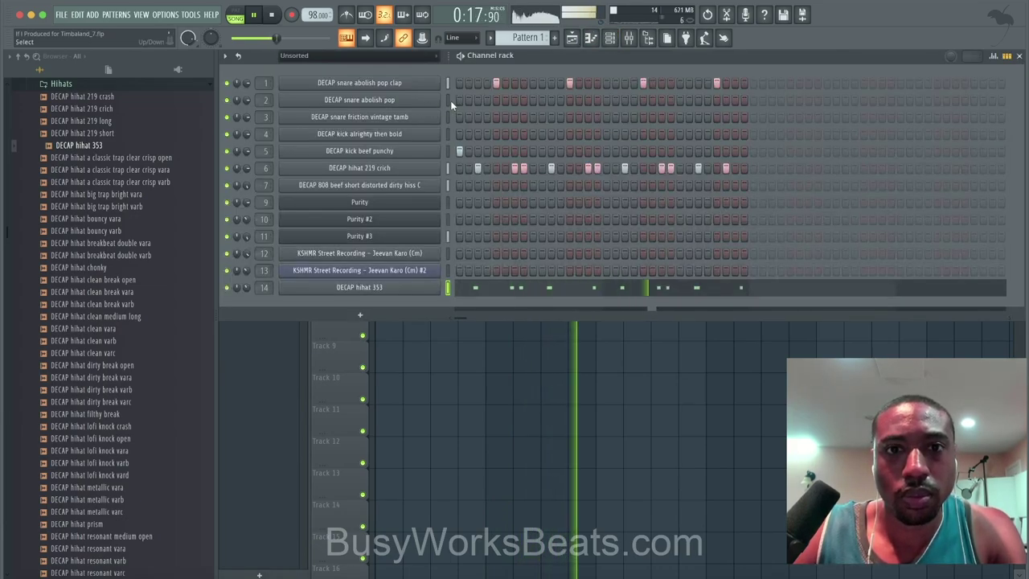
left_click(426, 84)
left_click_drag(615, 326, 569, 317)
left_click(628, 170)
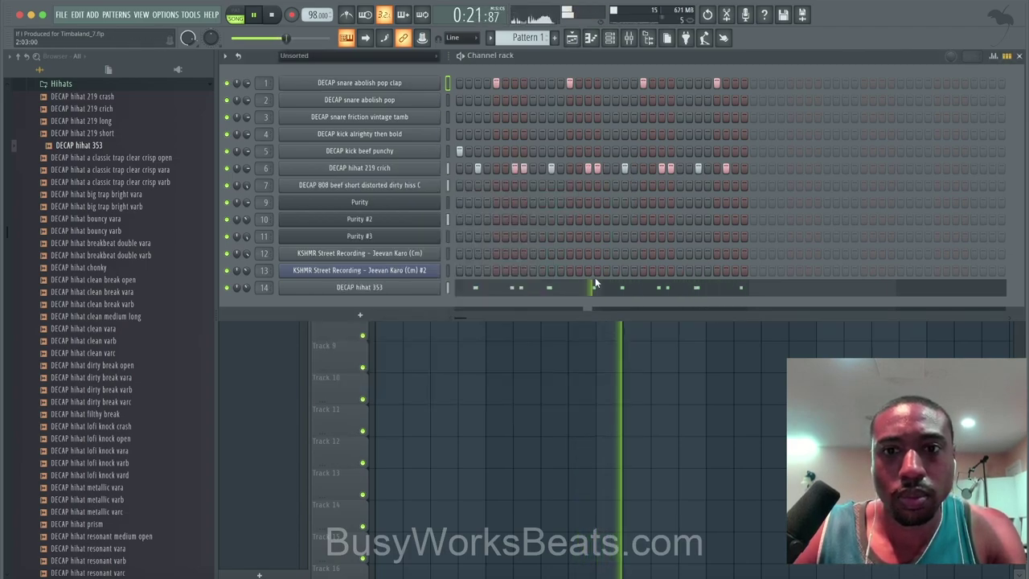
Return to the playlist and save the project as a new version, If I Produced for Timbaland_8.flp
left_click(558, 421)
key("ctrl+n")
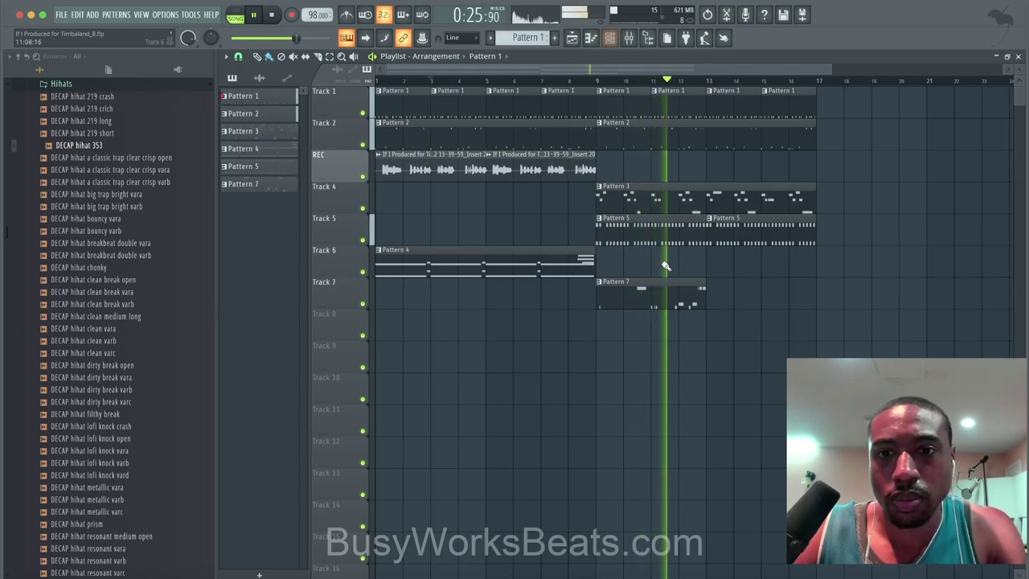
Review the Gross Beat time settings on the Purity mixer track, and close the plugin and mixer
left_click(630, 39)
left_click(409, 257)
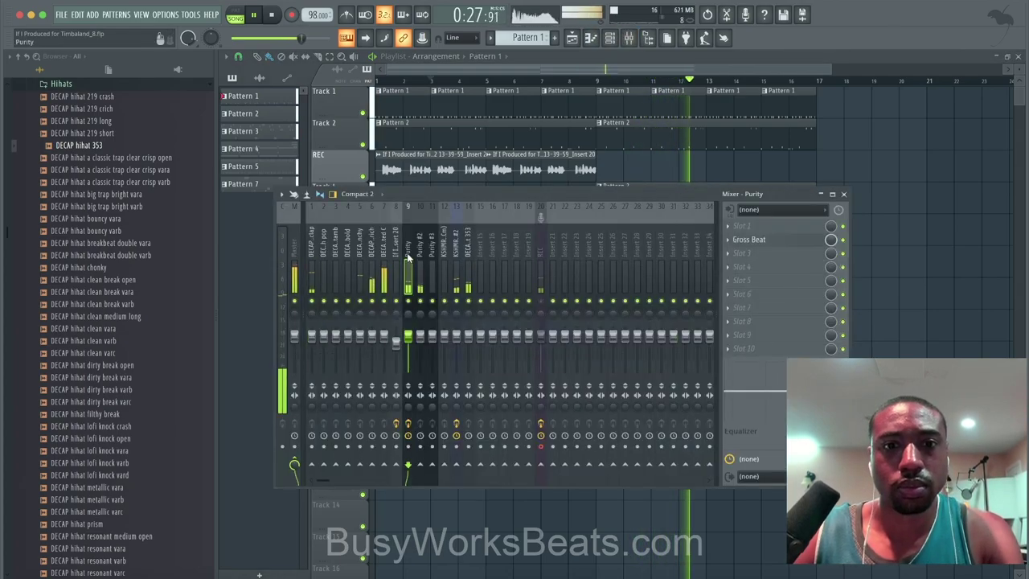
left_click(768, 239)
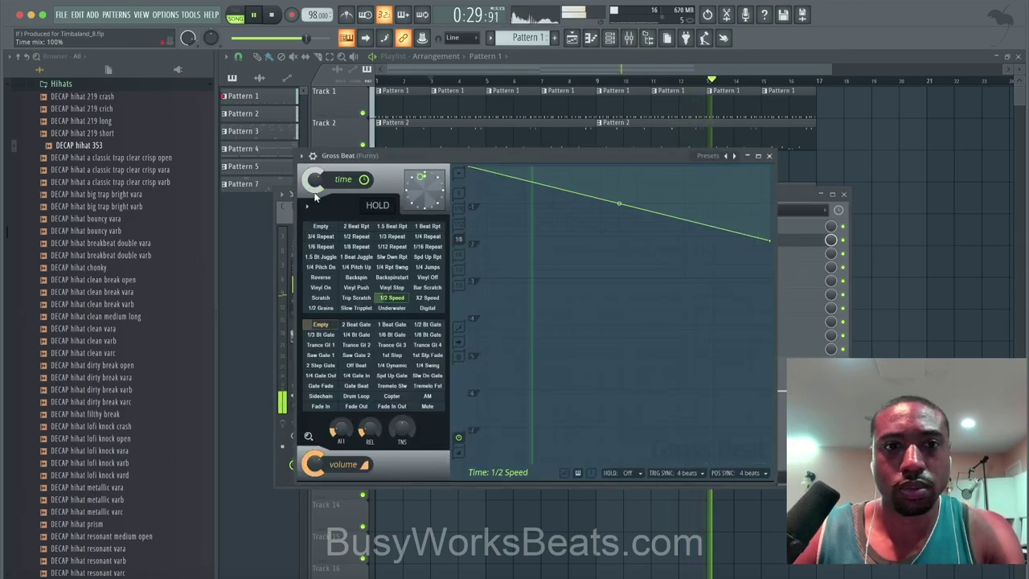
left_click(769, 156)
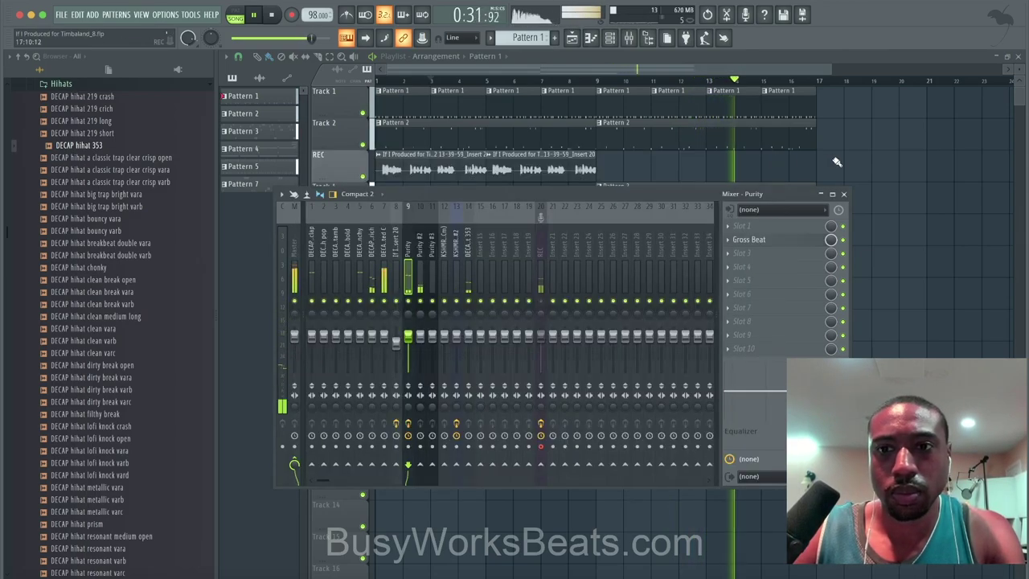
left_click(843, 194)
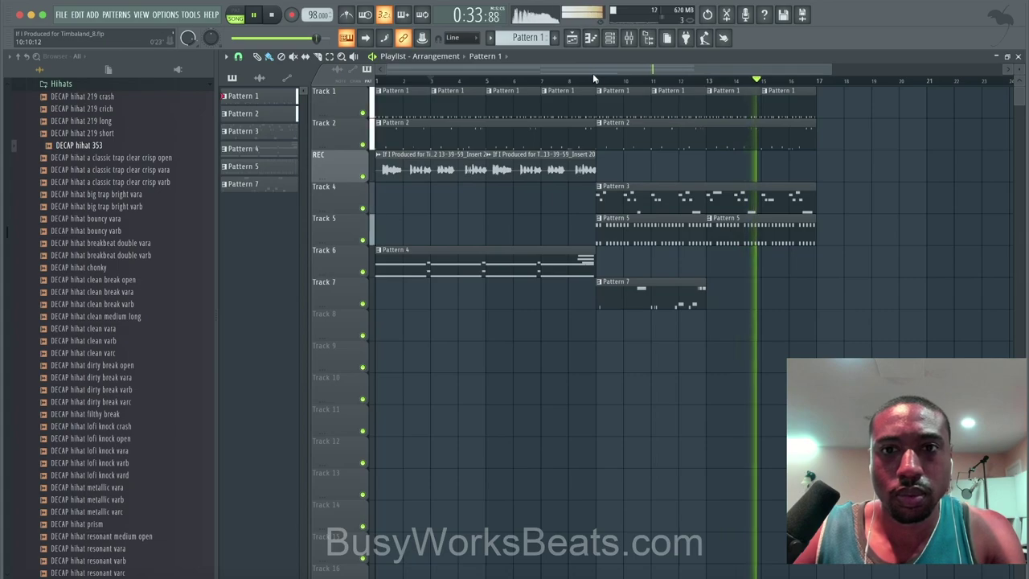
Audition the Purity #2 mixer track by toggling its solo state
left_click(631, 39)
right_click(422, 310)
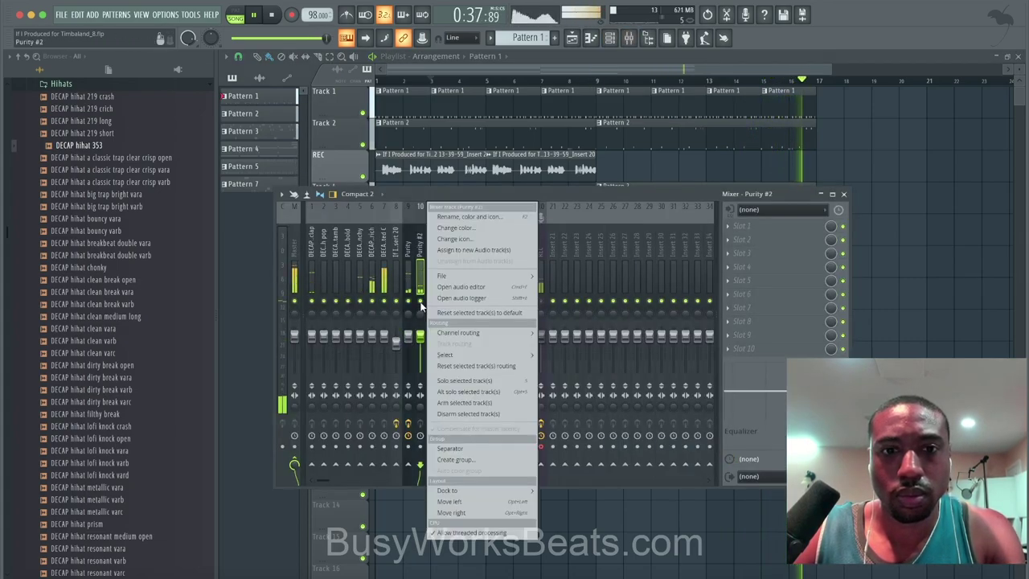
right_click(421, 302)
right_click(421, 303)
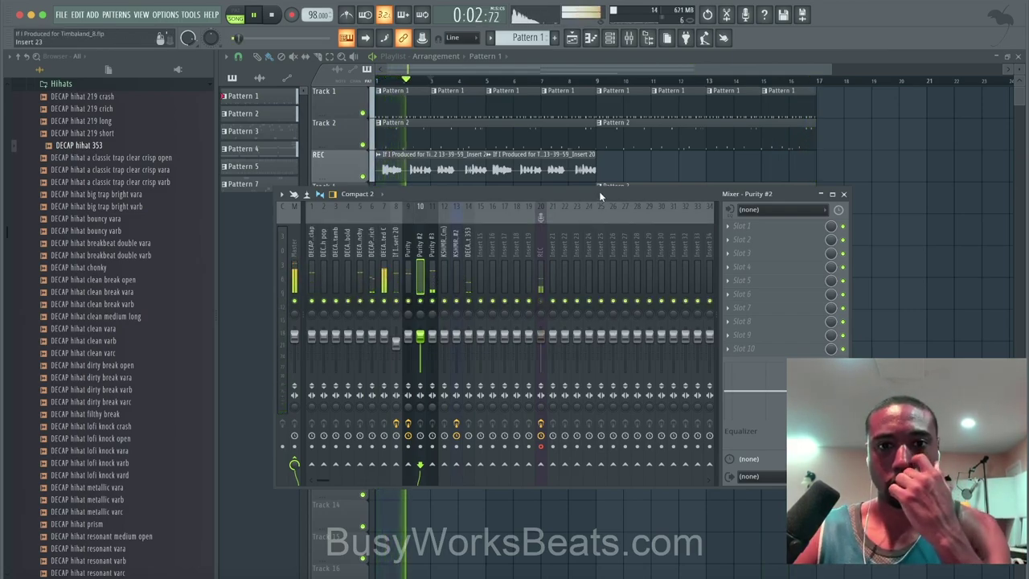
Mute the REC track in the playlist
left_click(370, 175)
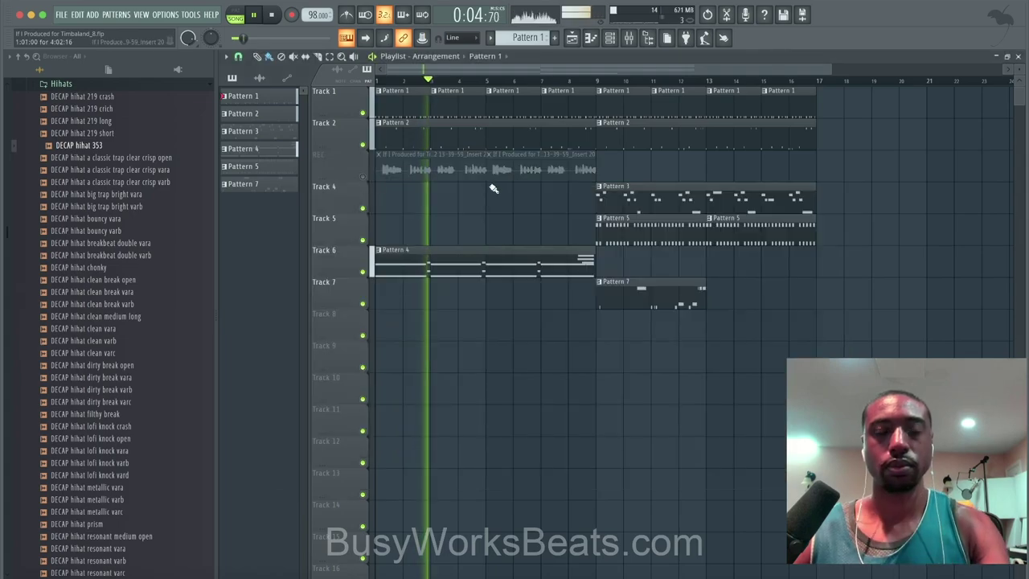
Load the Gross Beat effect into the first slot of the Purity #3 mixer track
left_click(630, 39)
left_click(432, 275)
left_click(748, 237)
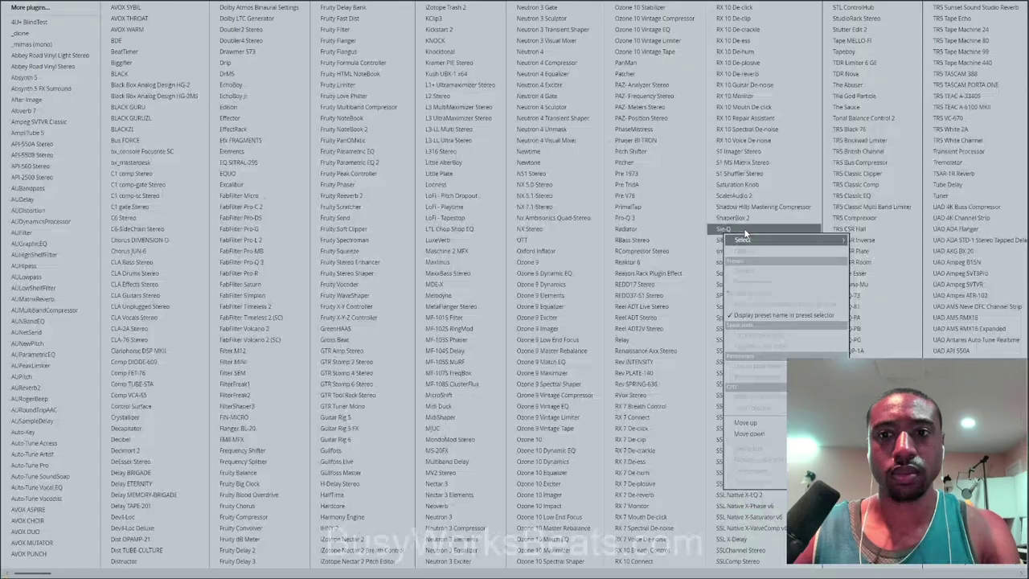
left_click(362, 344)
Load the Momentary preset in Gross Beat and choose the 1/2 Speed time effect
left_click(634, 81)
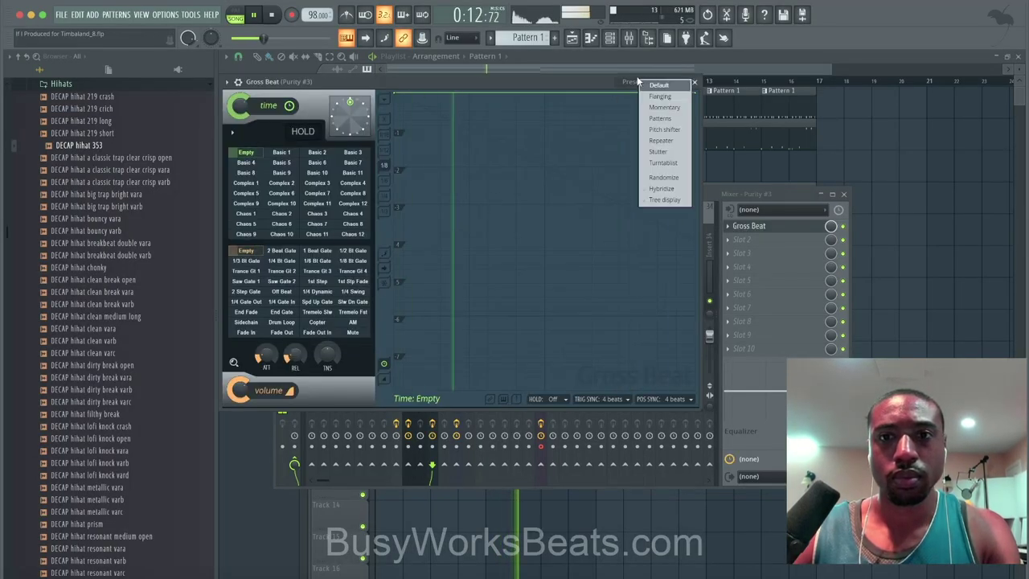
left_click(657, 96)
left_click(636, 81)
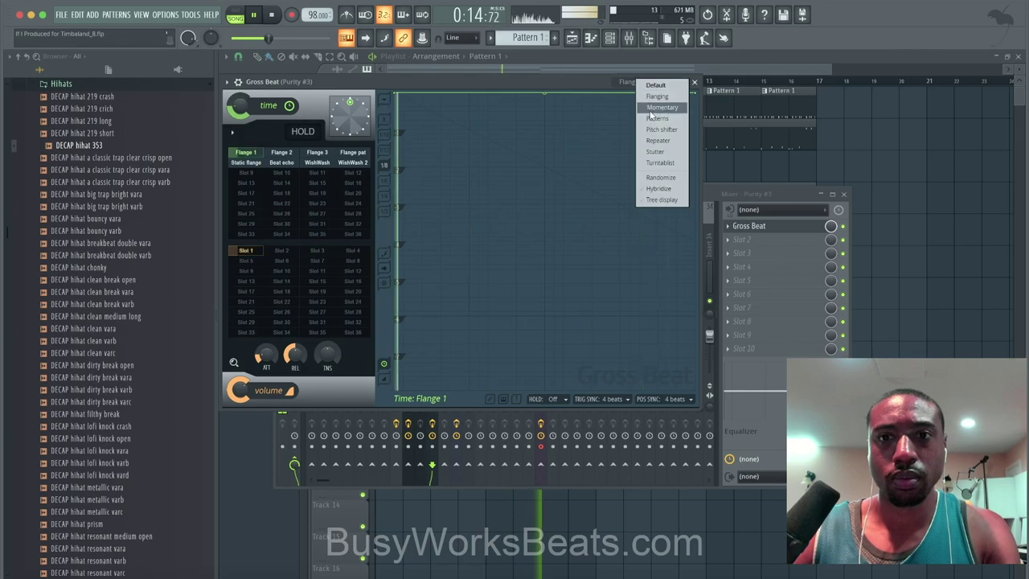
left_click(653, 107)
left_click(319, 224)
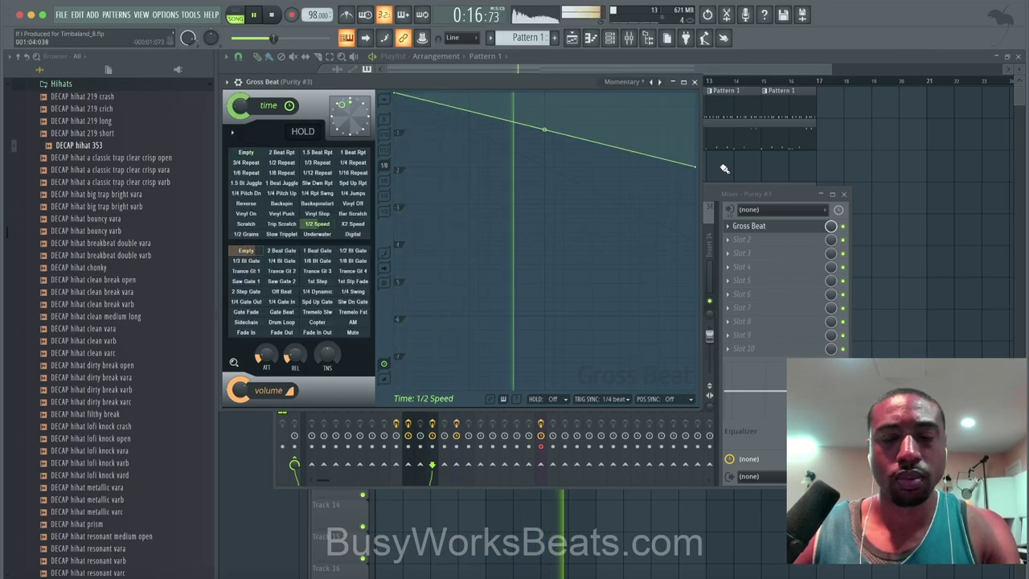
Set Gross Beat's trigger sync and position sync to 4 beats, lower the time mix to about 38%, and close the plugin and mixer
left_click(617, 399)
left_click(615, 467)
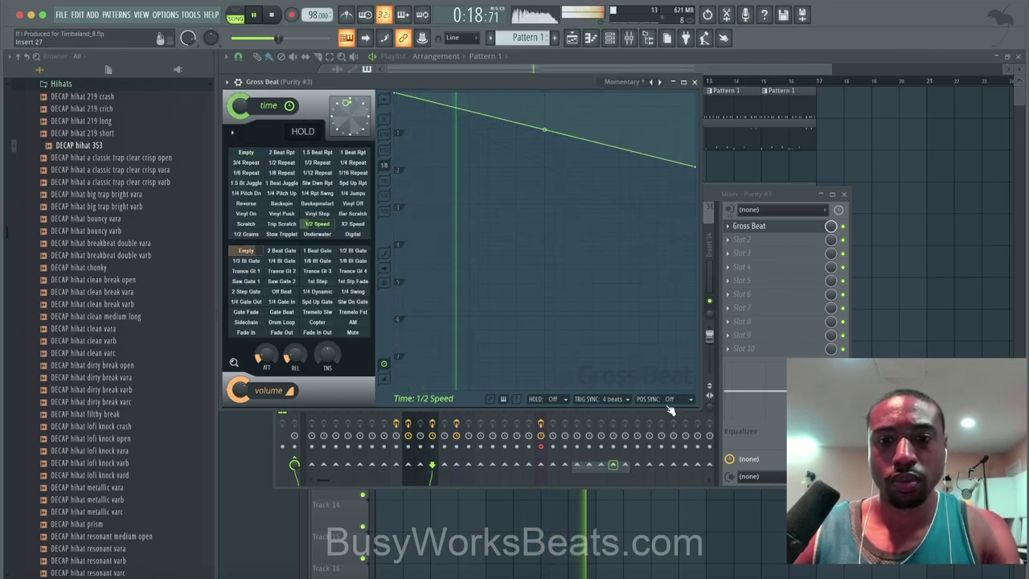
left_click(664, 399)
left_click(661, 467)
key("space")
key("space")
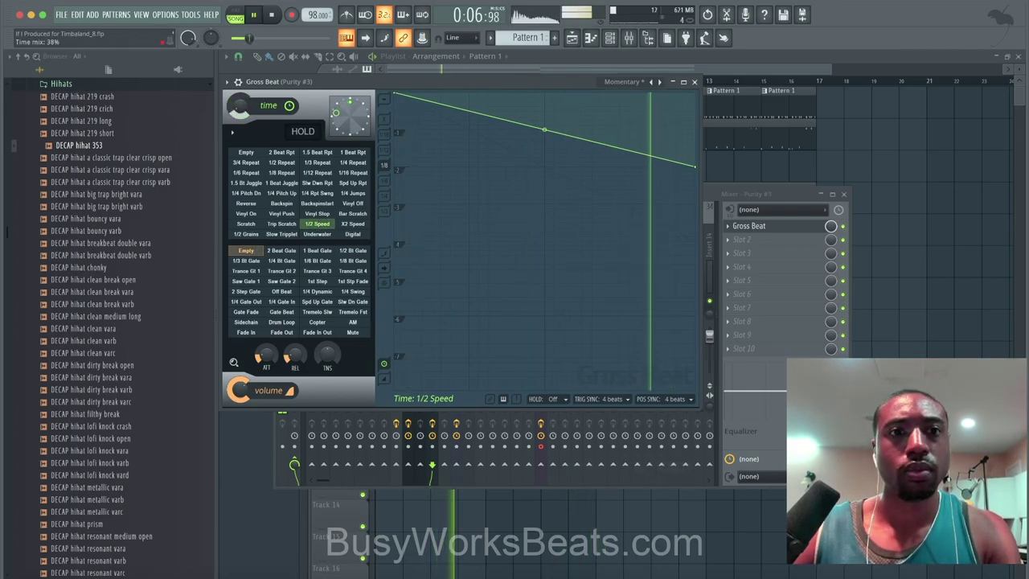
left_click(696, 82)
left_click(844, 195)
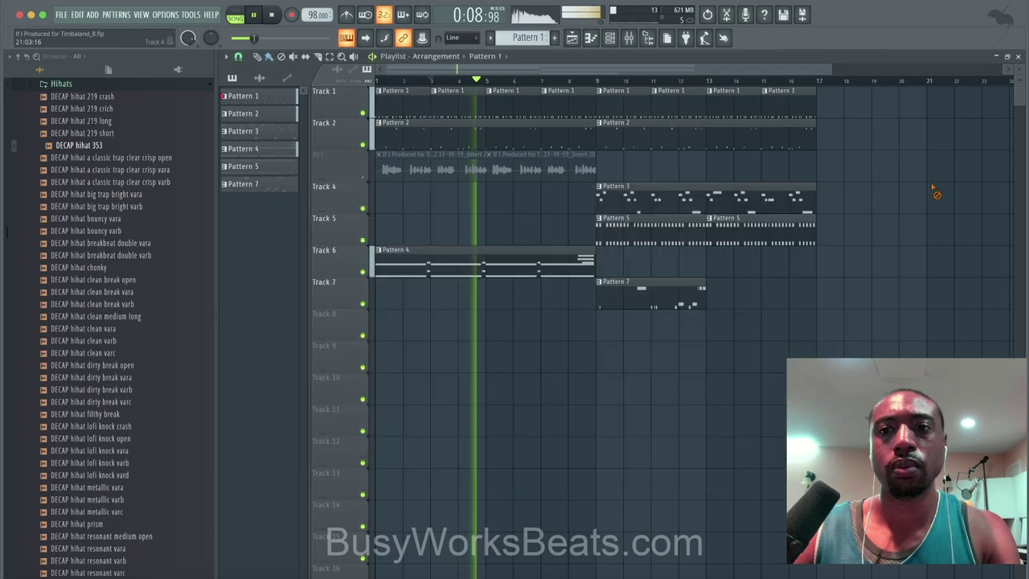
Add Kickstart 2 to the second effect slot of the Purity #3 mixer track and close its window
left_click(610, 37)
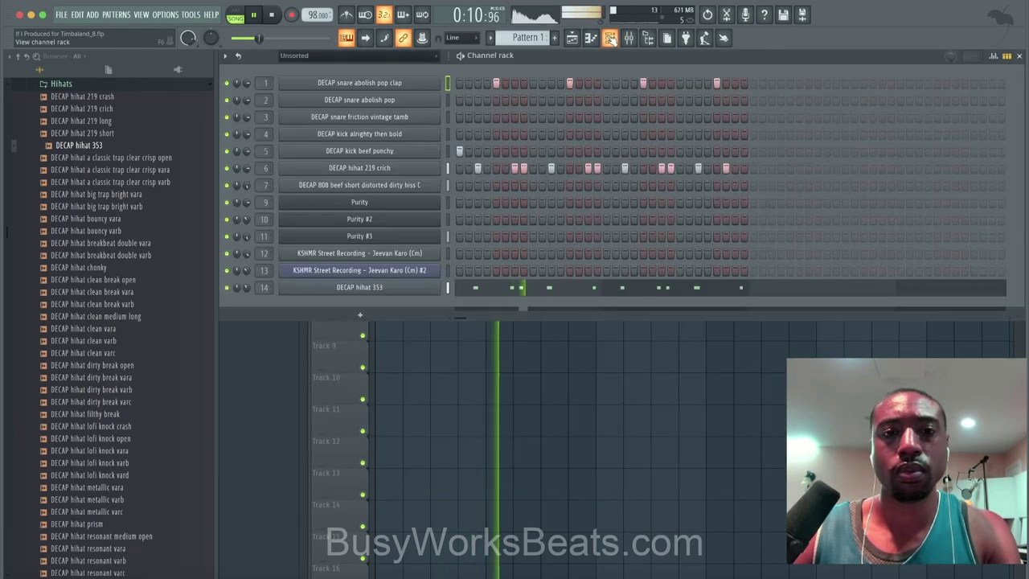
left_click(630, 38)
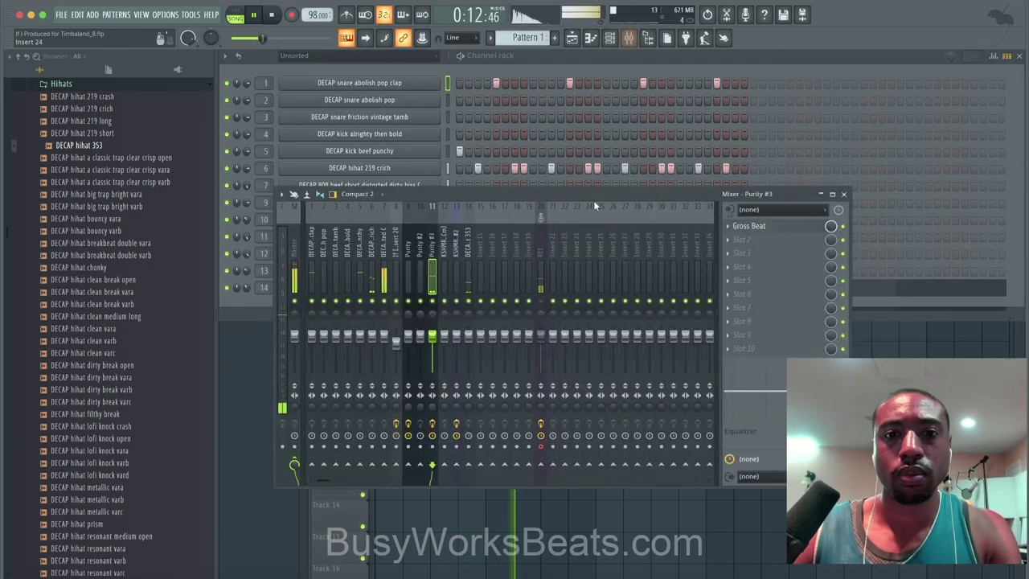
left_click(747, 236)
left_click(474, 30)
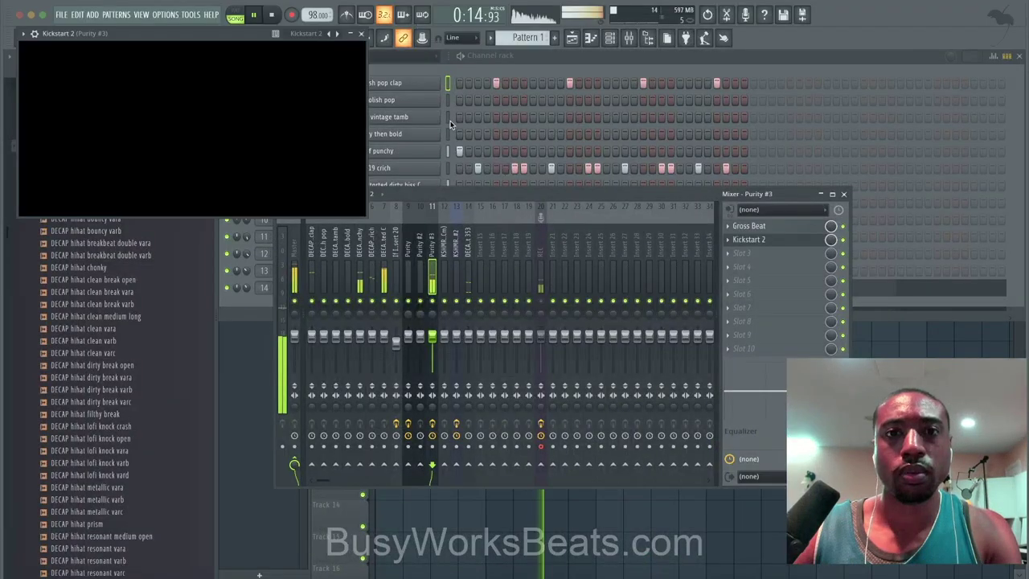
left_click(362, 35)
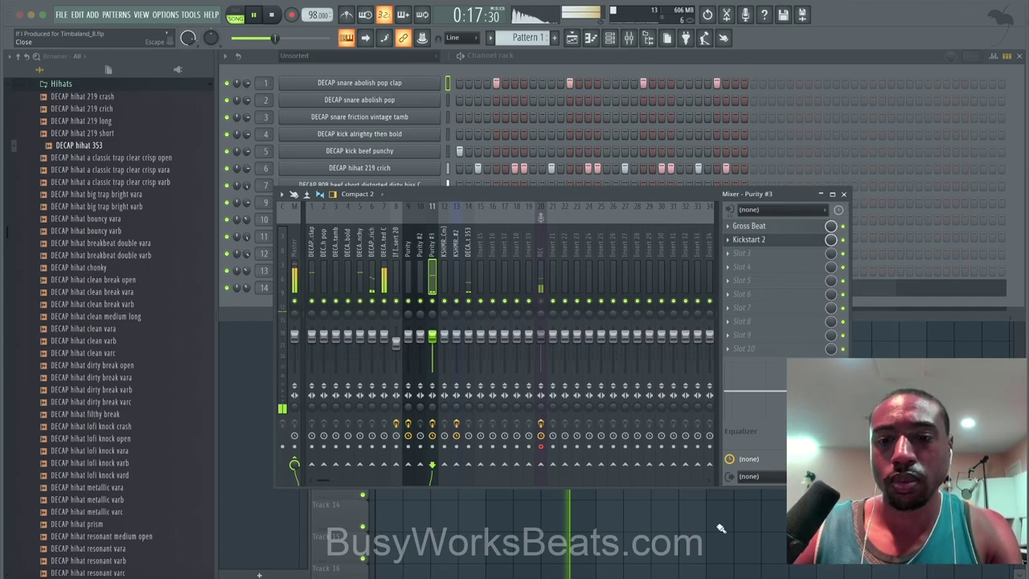
Cancel the save-changes prompt, return to the playlist and save the project as a new version, If I Produced for Timbaland_9.flp
right_click(460, 576)
left_click(468, 563)
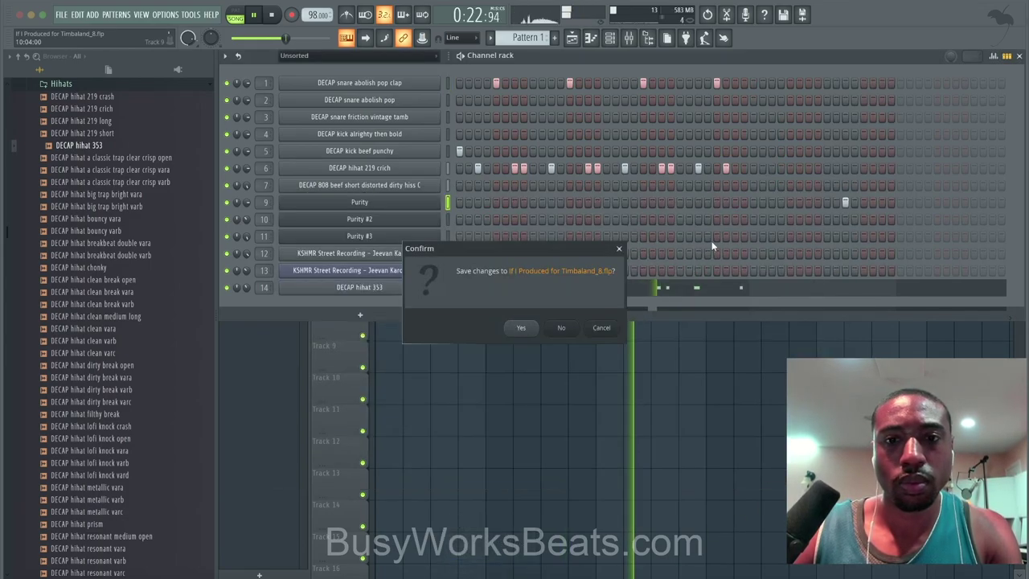
left_click(619, 249)
left_click(639, 402)
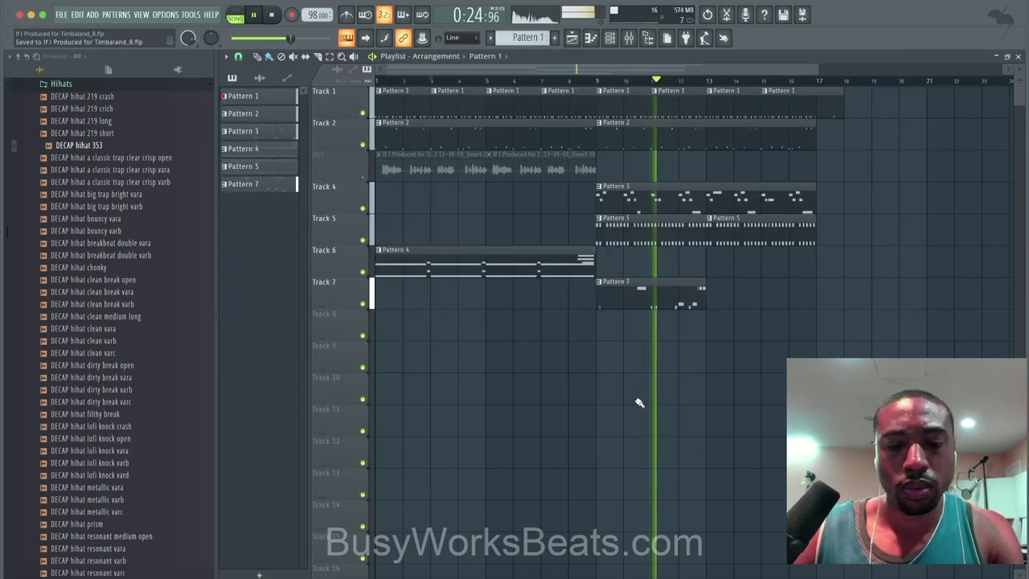
Switch to Pattern 6 and set the quick fade out of the DECAP 808 beef channel to about 48%
left_click(610, 37)
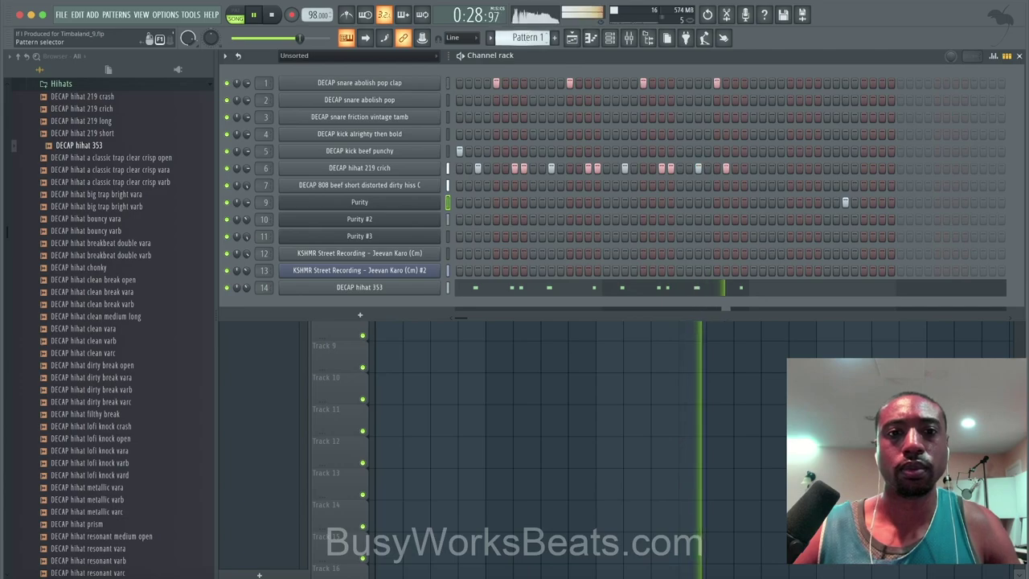
scroll(527, 38, "down", 5)
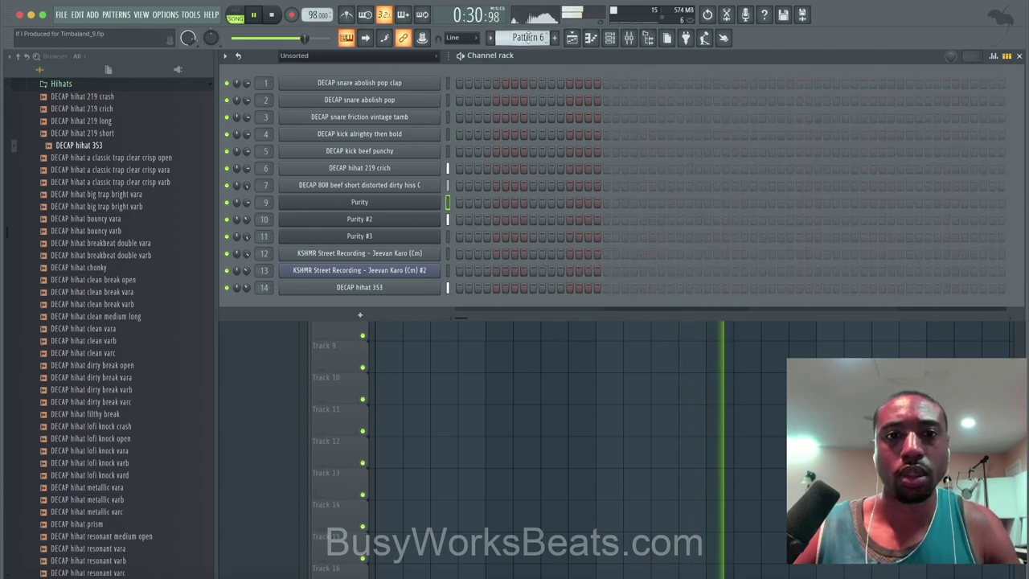
left_click(429, 185)
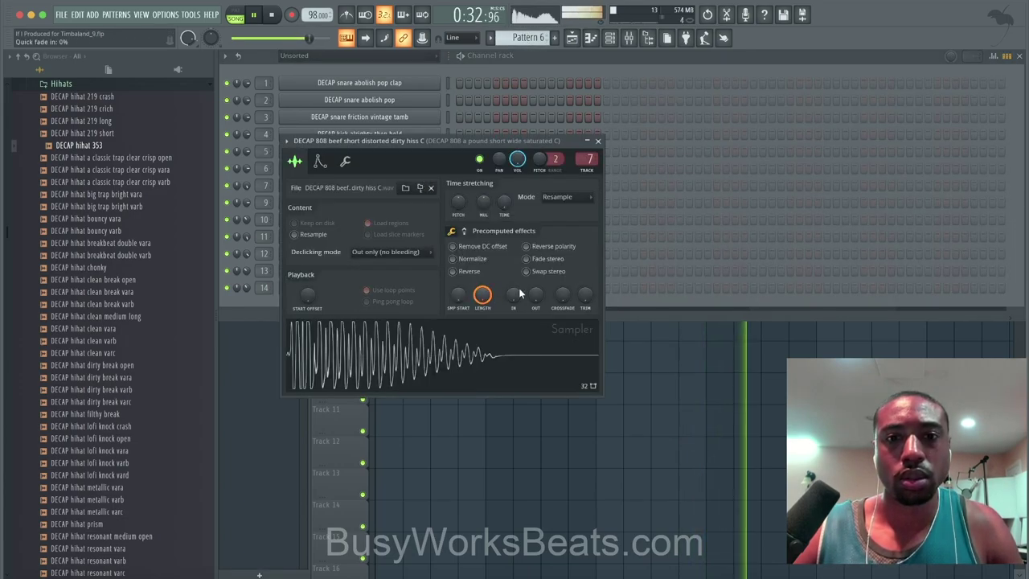
left_click_drag(536, 295, 535, 273)
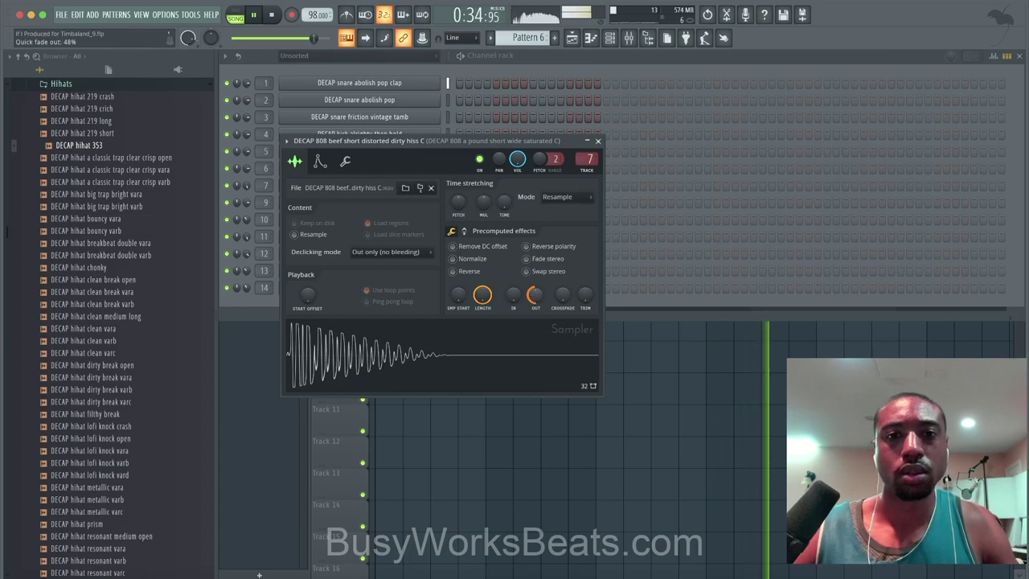
Set the DECAP 808 beef channel's fine time shift to 0:04 and return to the playlist
left_click(345, 162)
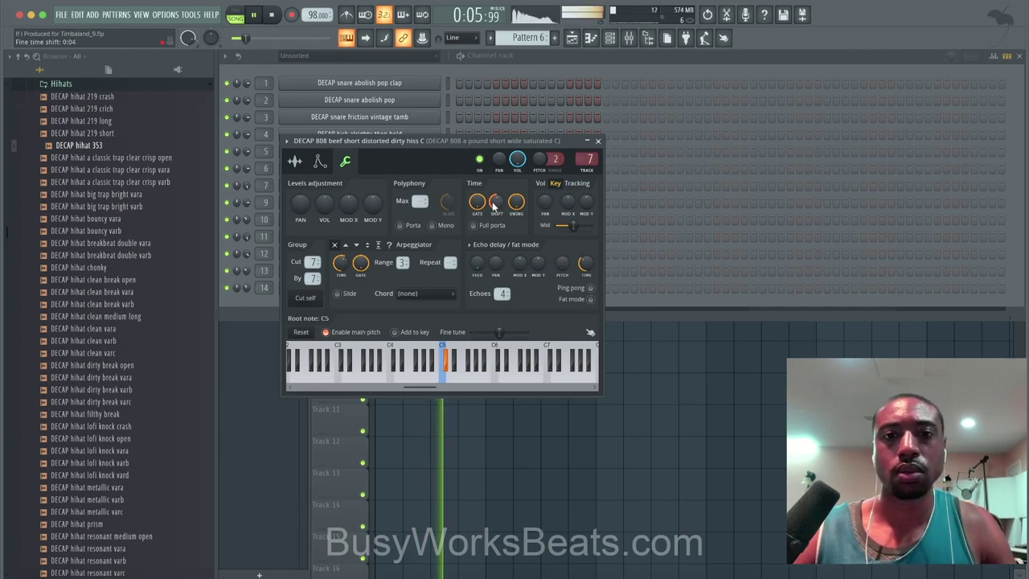
left_click(597, 141)
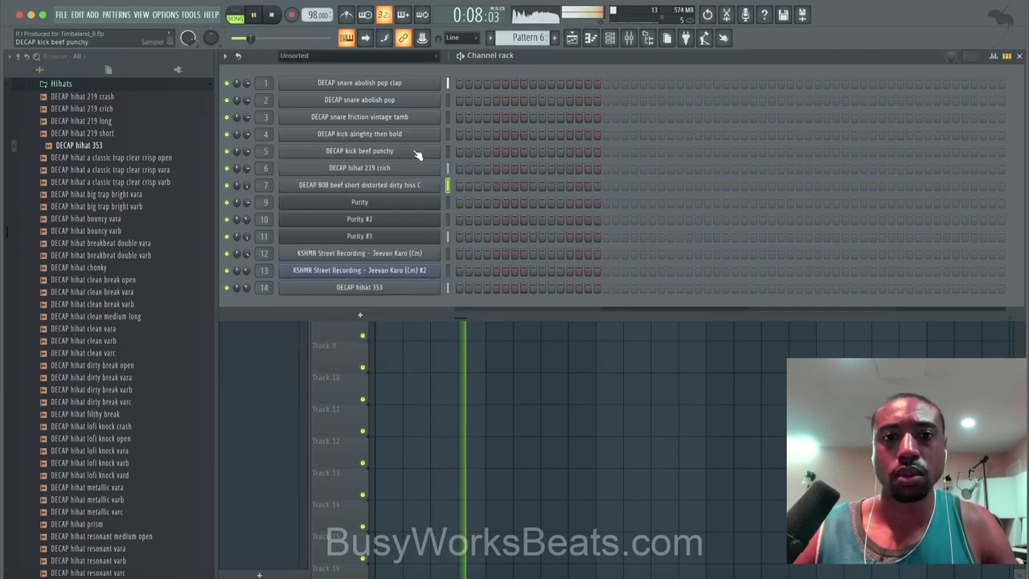
left_click(491, 388)
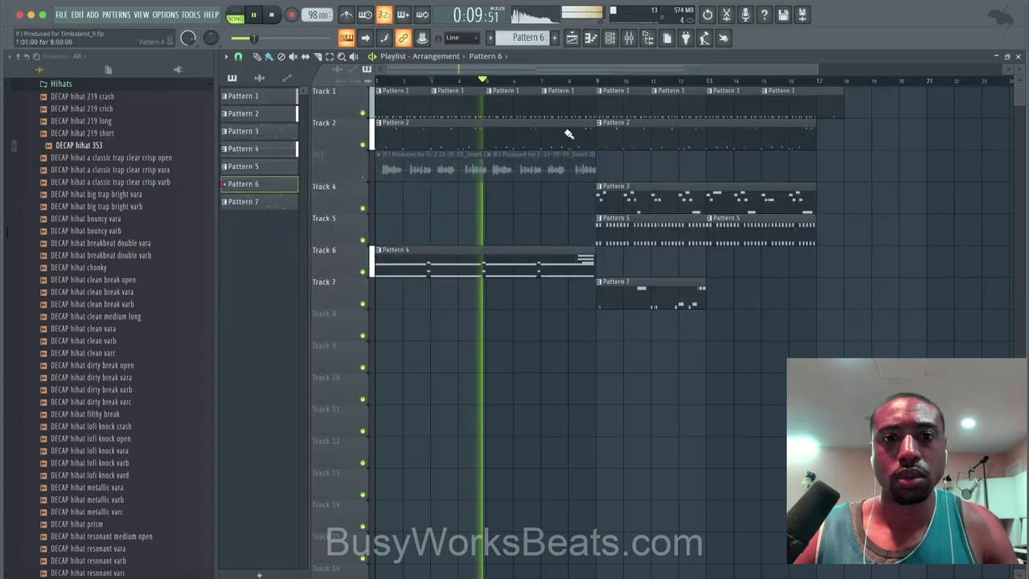
Set the DECAP 808 beef channel's fine time shift to 0:01 and save the project as If I Produced for Timbaland_10.flp
left_click(614, 38)
left_click(360, 186)
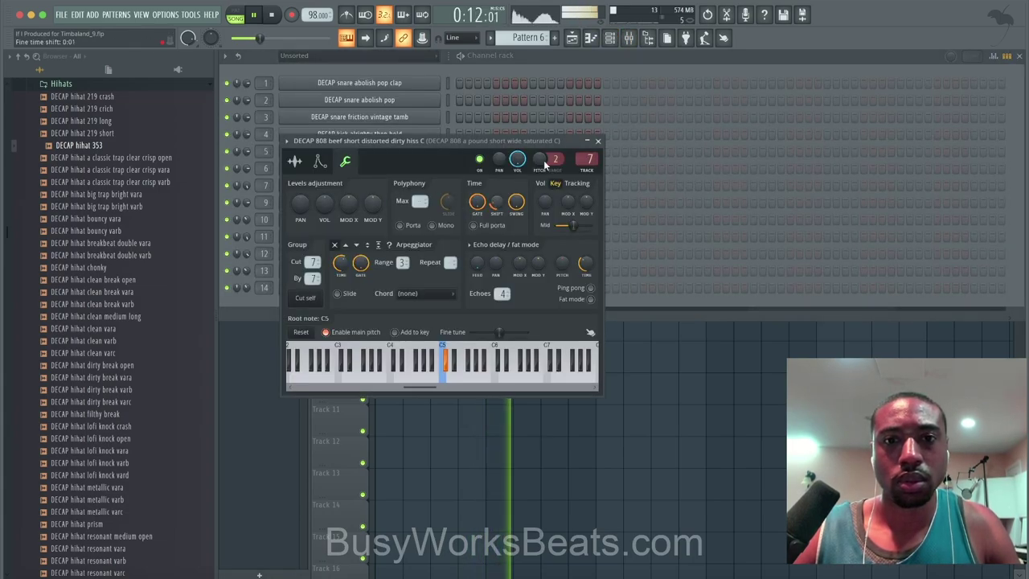
left_click(597, 142)
left_click(542, 421)
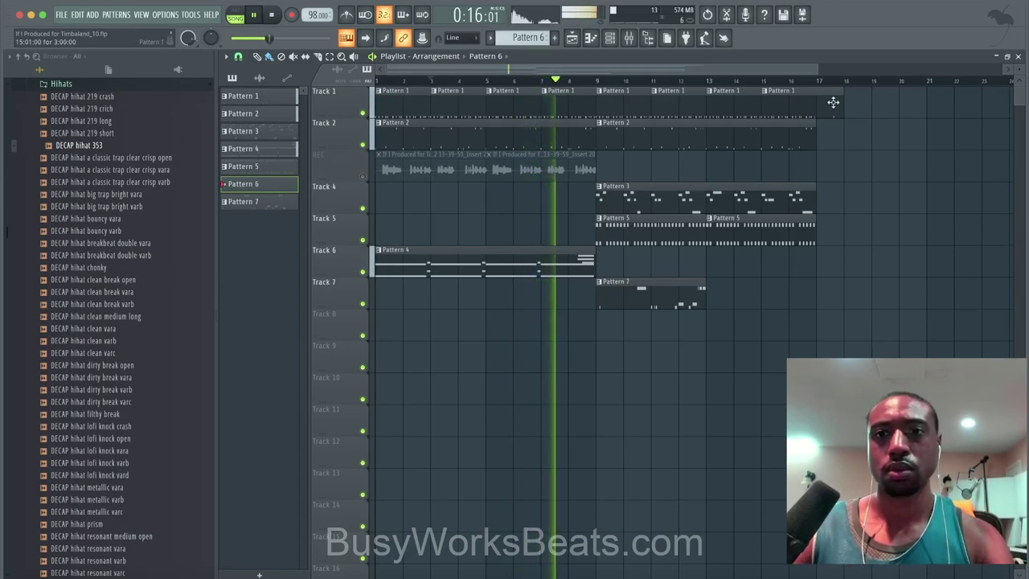
Trim the last Pattern 1 clip on Track 1 to end at bar 17 and save the project as If I Produced for Timbaland_11.flp
left_click_drag(729, 103, 386, 103)
mouse_move(733, 98)
left_mouse_down()
mouse_move(612, 105)
mouse_move(723, 103)
left_mouse_up()
left_click(923, 210, "ctrl")
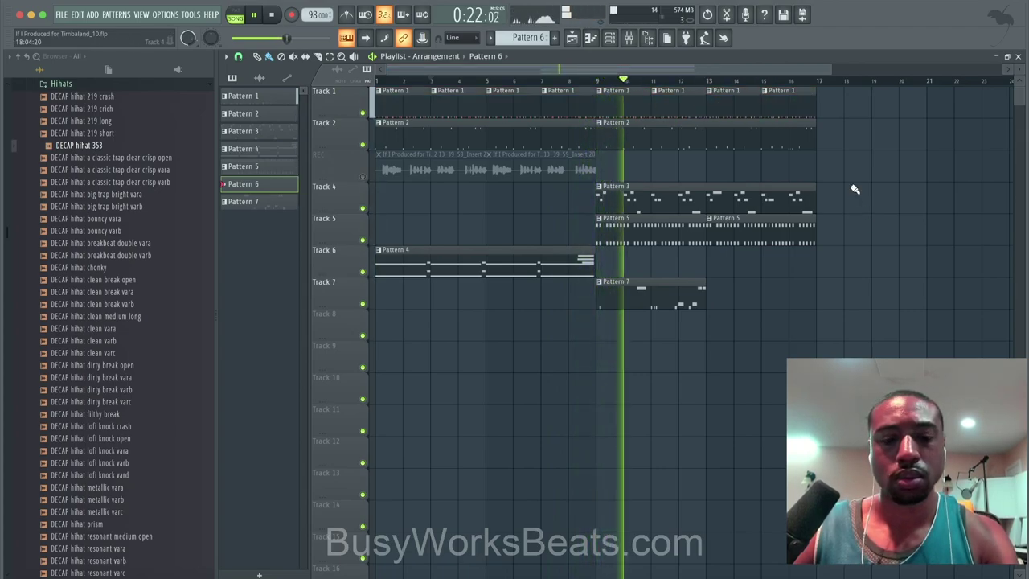
Collapse the Hihats sample folders in the browser and expand the Sounds of KSHMR Vol 4 - Complete Edition folder
left_click(623, 37)
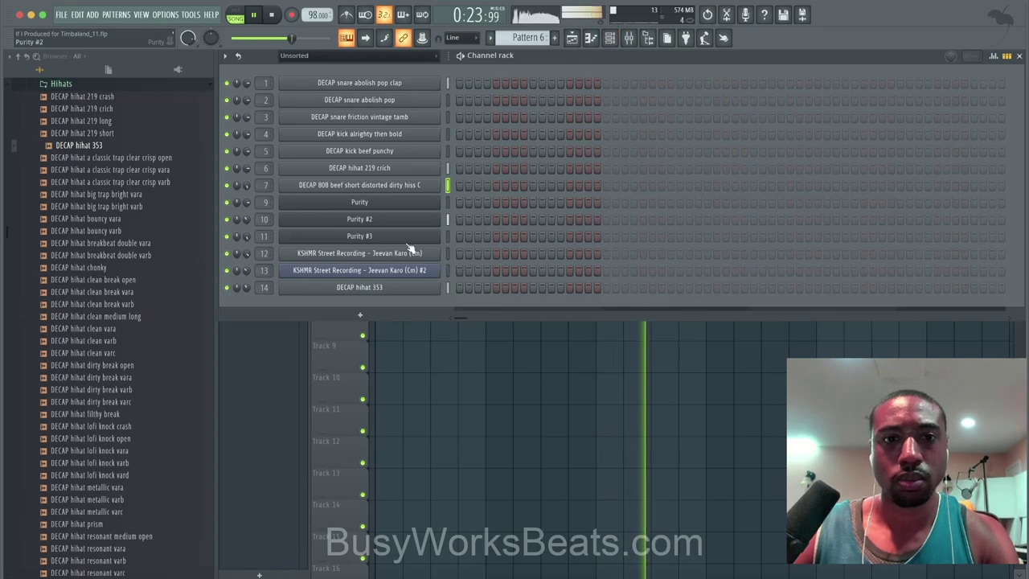
scroll(139, 322, "down", 9)
left_click(18, 58)
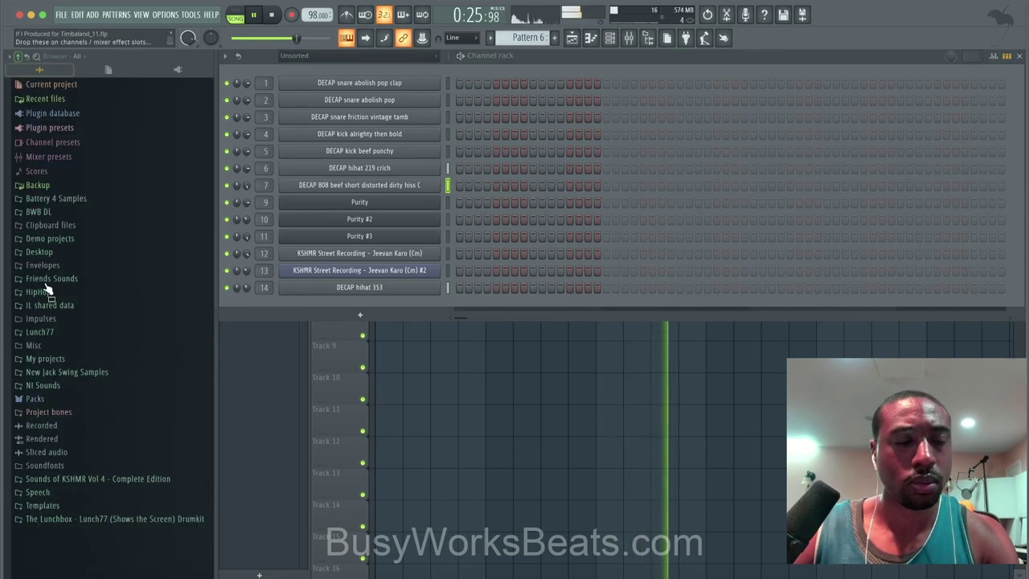
left_click(129, 478)
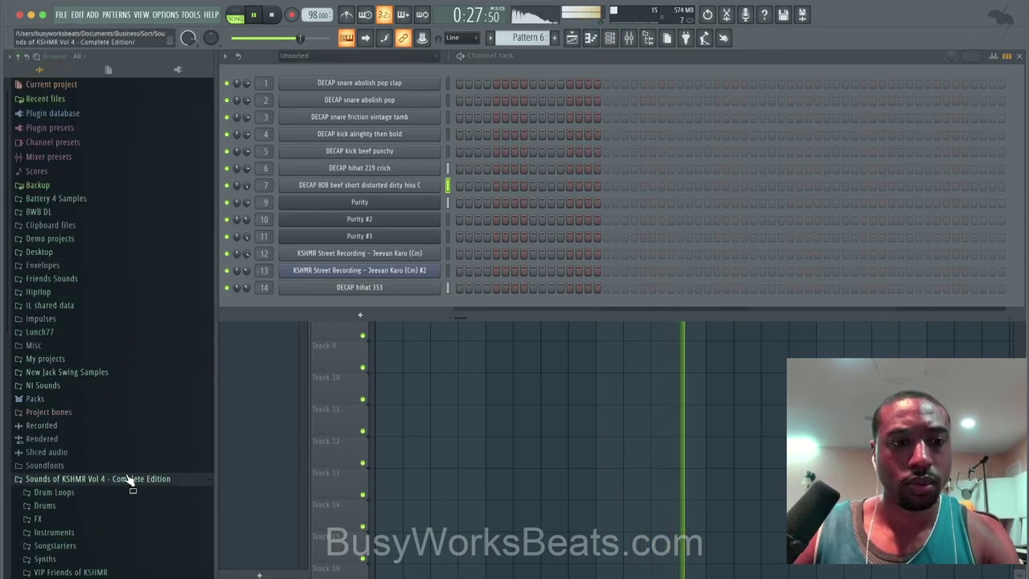
Check the track levels in the mixer and return to the playlist
left_click(629, 38)
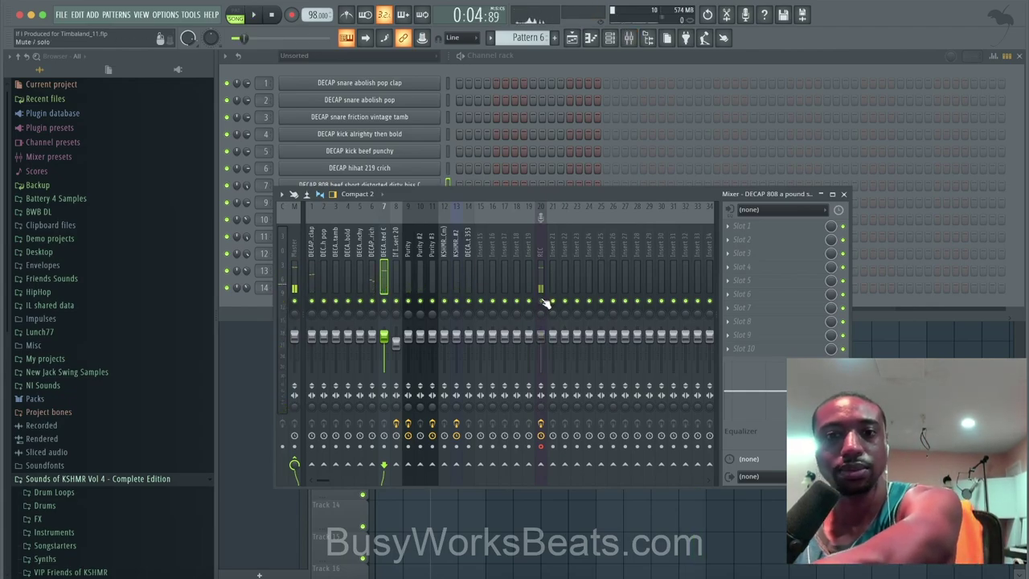
left_click(843, 194)
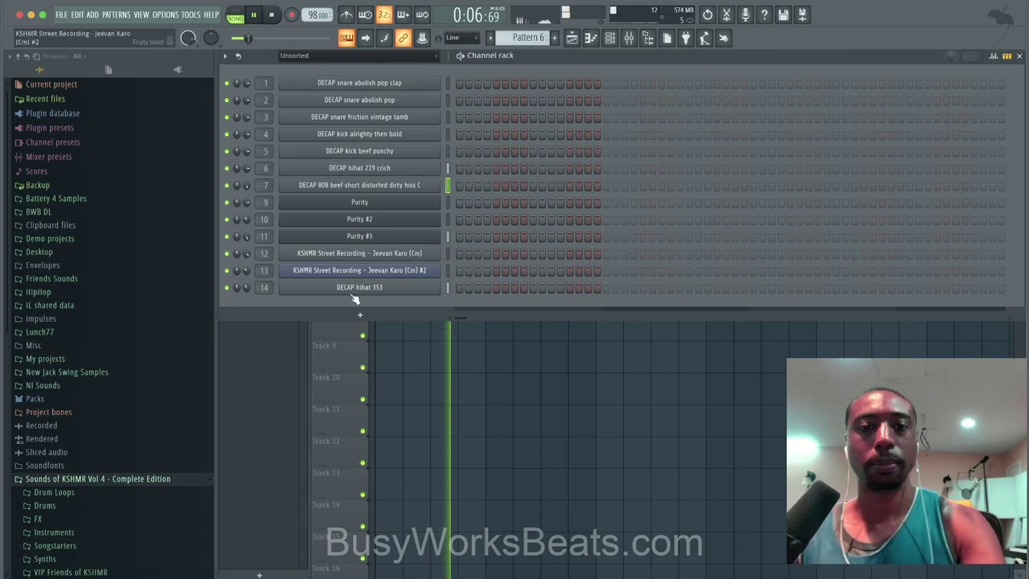
left_click(408, 395)
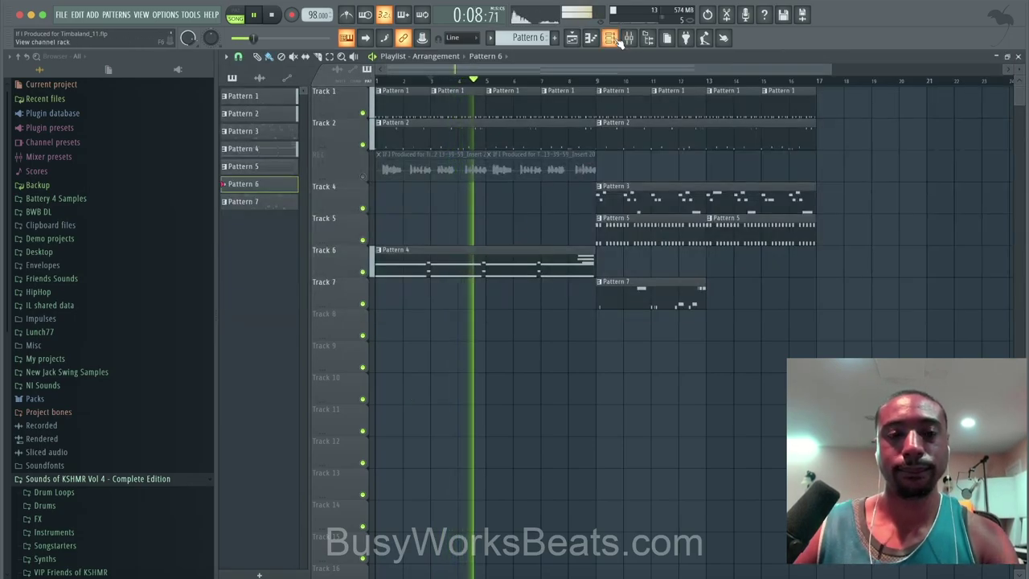
Browse the KSHMR Vocals folder, looking into Vocal Tools and Ethnic and World, and expand Indian Vocals
scroll(113, 478, "down", 3)
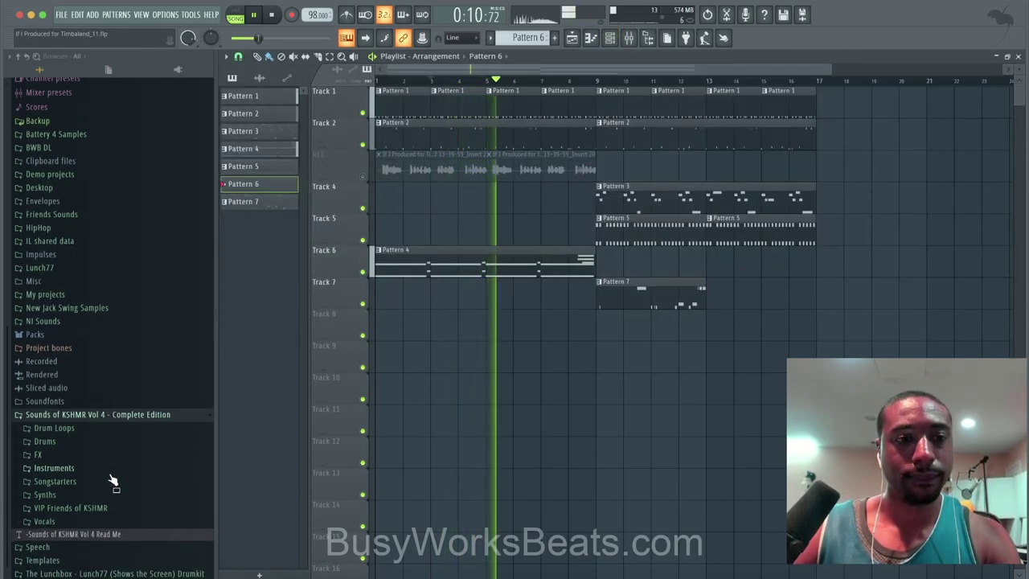
left_click(85, 522)
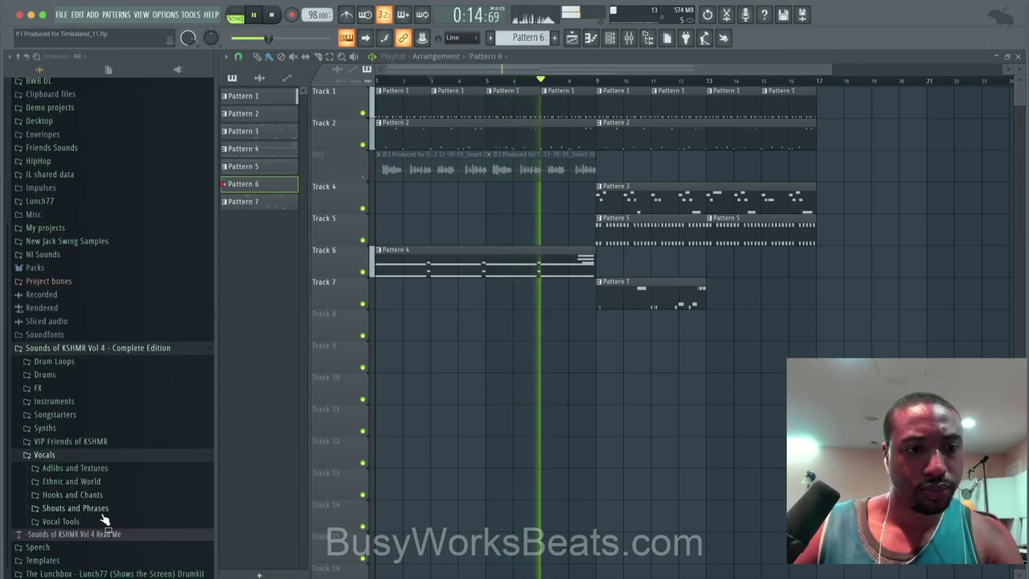
left_click(102, 522)
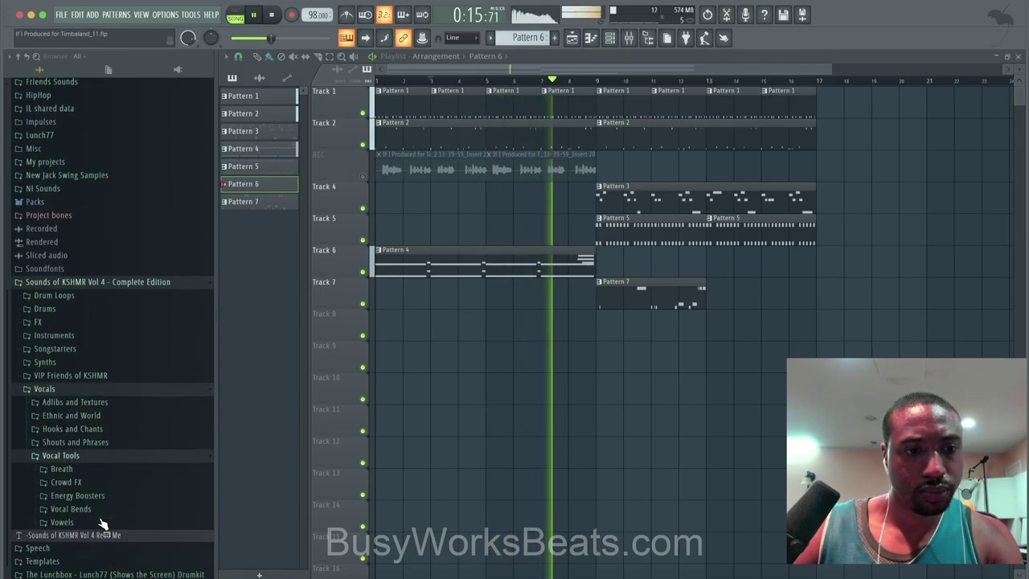
left_click(105, 415)
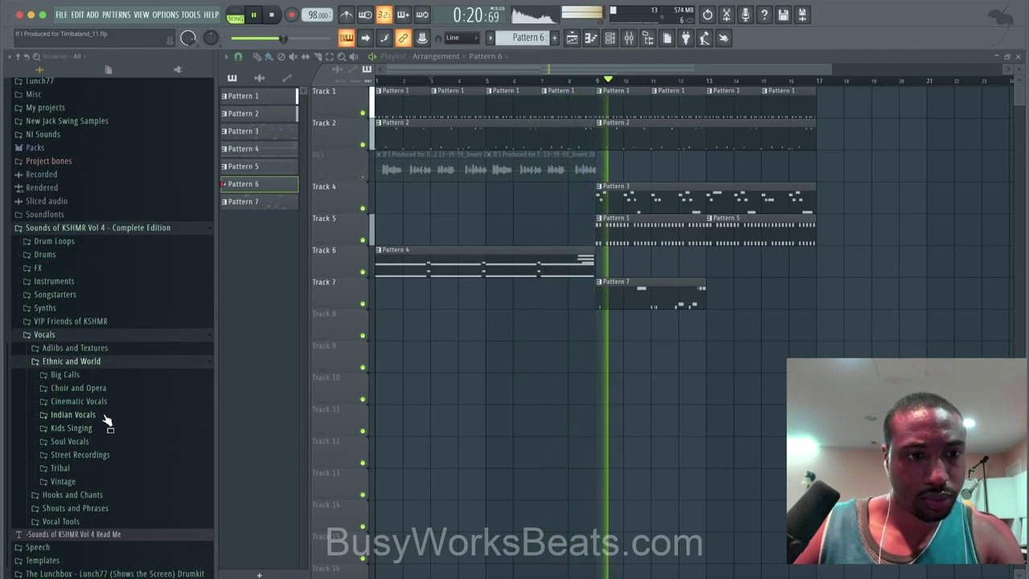
left_click(108, 415)
Look through the Indian Vocals subfolders, including Alaaps (Long Freestyles), and audition several samples against the beat
left_click(106, 427)
left_click(114, 396)
scroll(126, 397, "down", 4)
scroll(127, 397, "down", 10)
left_click(127, 425)
left_click(125, 447)
left_click(126, 471)
left_click(128, 361)
key("space")
scroll(137, 336, "up", 5)
key("space")
scroll(137, 336, "up", 5)
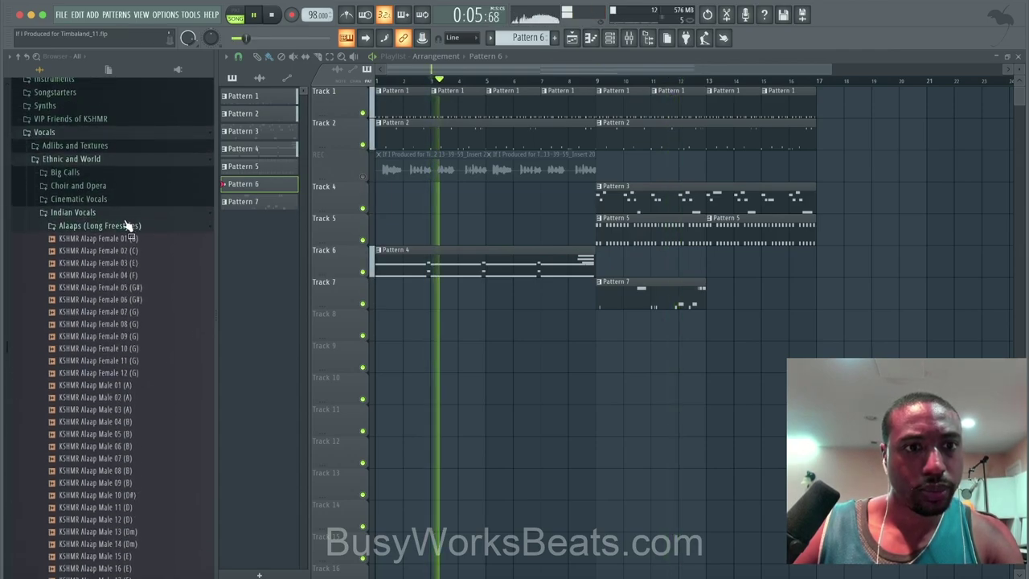
Collapse the Alaaps folder, expand Bhangra Shouts, and audition Shout 01 - Arripa and Shout 02 - Dum Taka Dum Loud
left_click(124, 225)
left_click(113, 363)
left_click(101, 373)
left_click(120, 387)
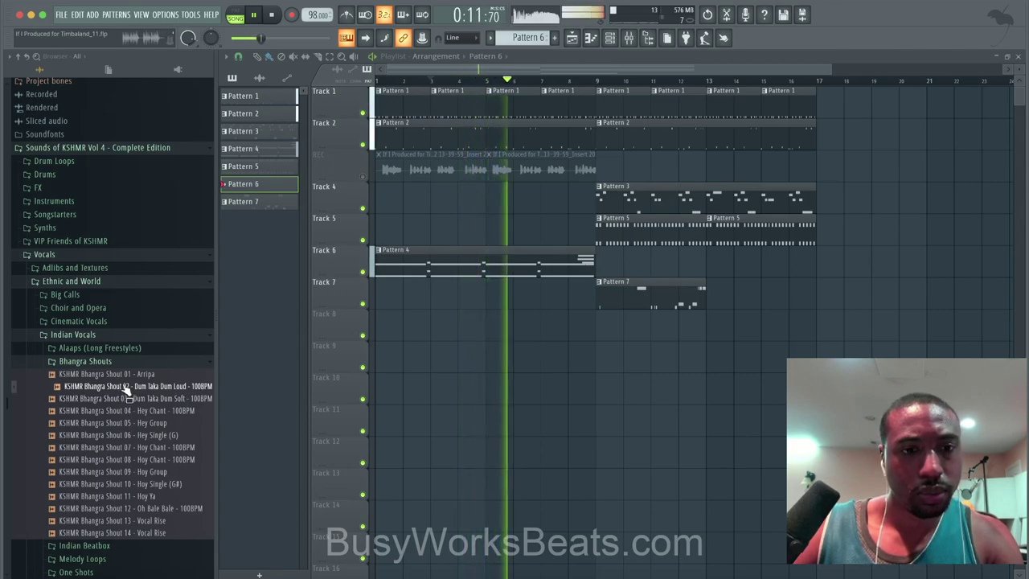
Place the Bhangra Shout 02 - Dum Taka Dum Loud sample on Track 8 at bar 1 and set its time-stretching mode to Stretch
key("space")
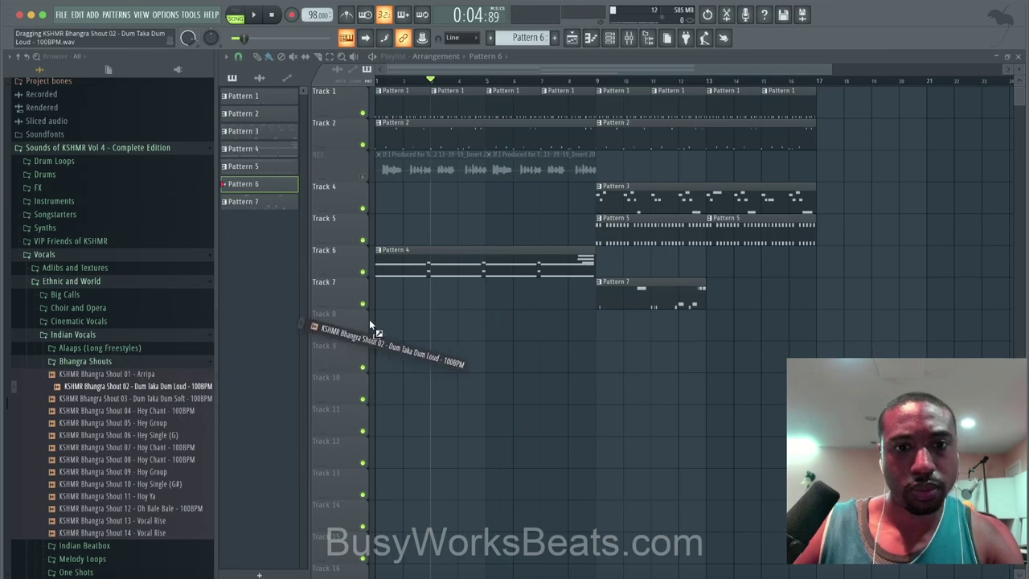
left_click_drag(370, 323, 387, 318)
left_click(378, 314)
left_click(409, 356)
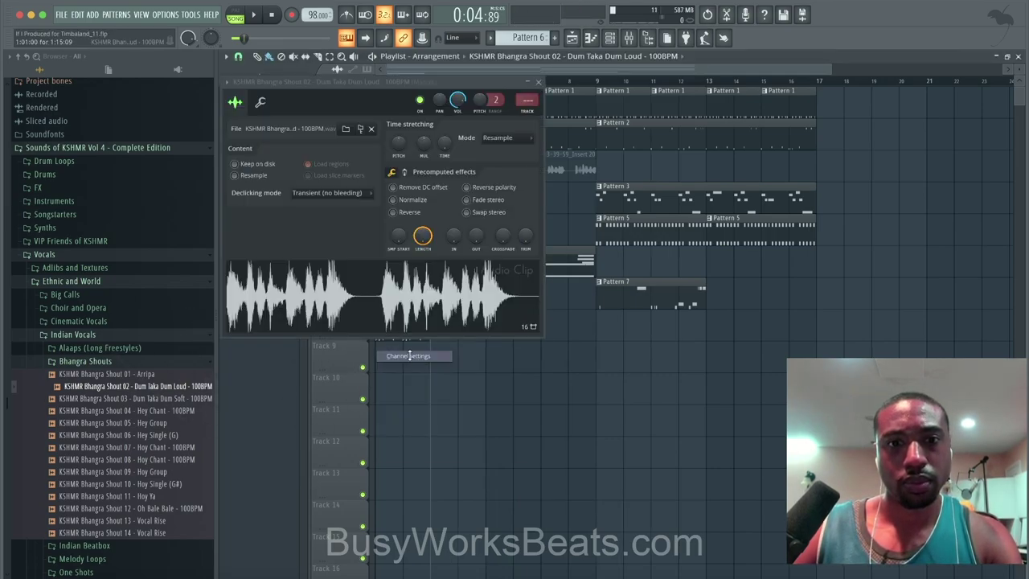
left_click(510, 139)
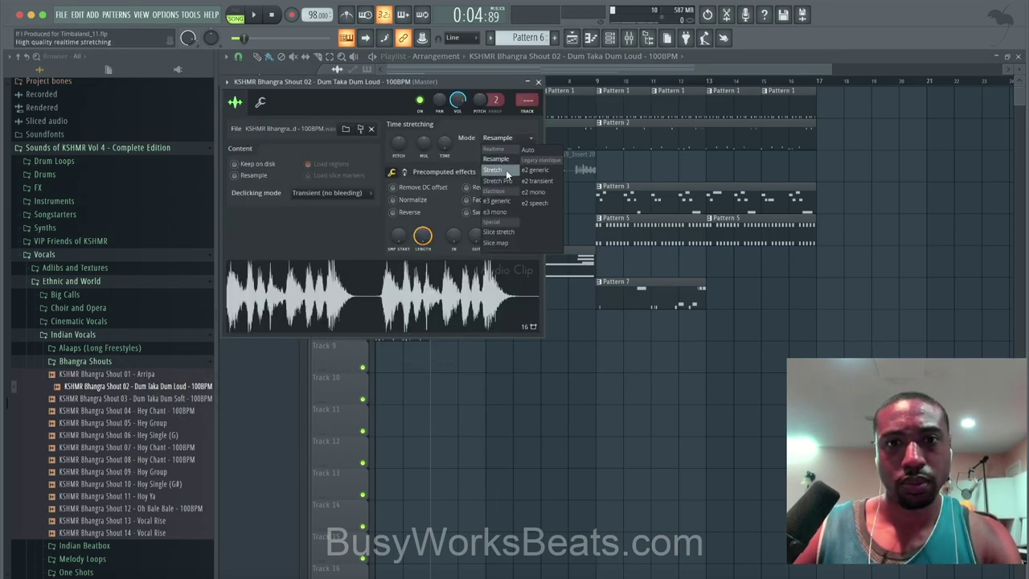
left_click(506, 170)
left_click_drag(455, 81, 708, 239)
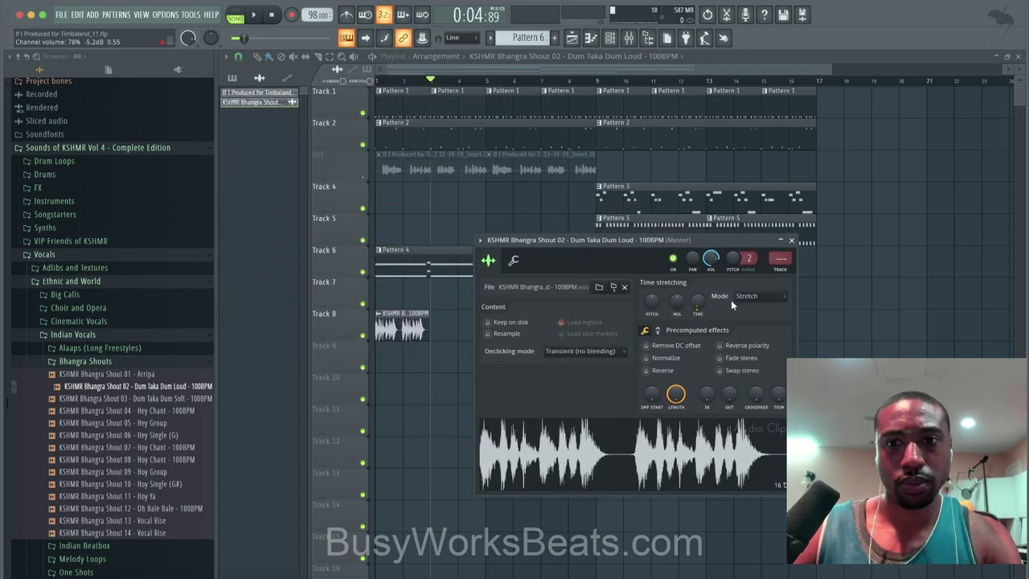
key("space")
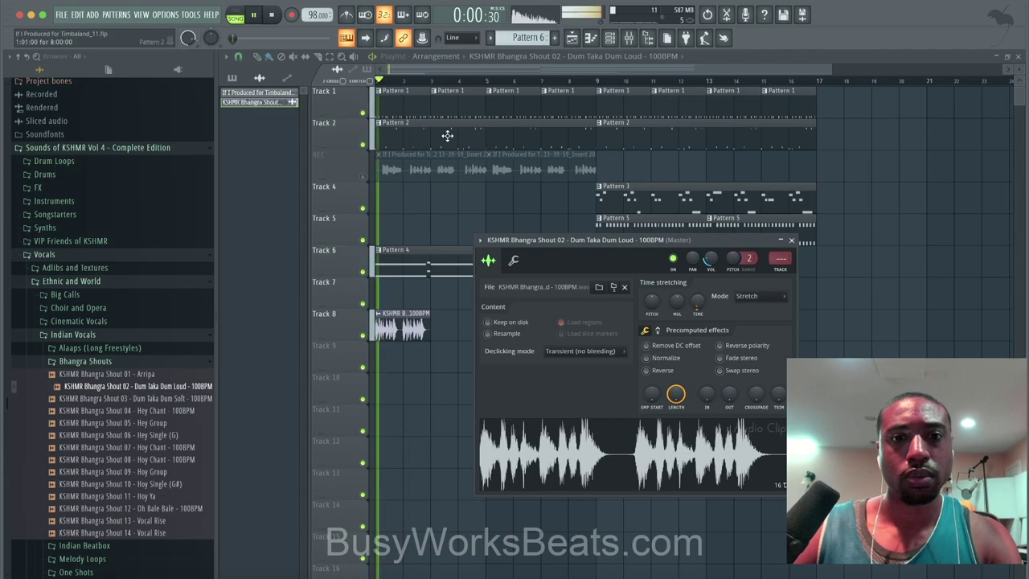
left_click(791, 240)
Repeat the Bhangra Shout clip along Track 8 so that four back-to-back copies fill bars 1 through 8
left_click(404, 321)
mouse_move(404, 322)
left_mouse_down()
mouse_move(485, 323)
mouse_move(385, 328)
mouse_move(494, 327)
left_mouse_up()
right_click(500, 371)
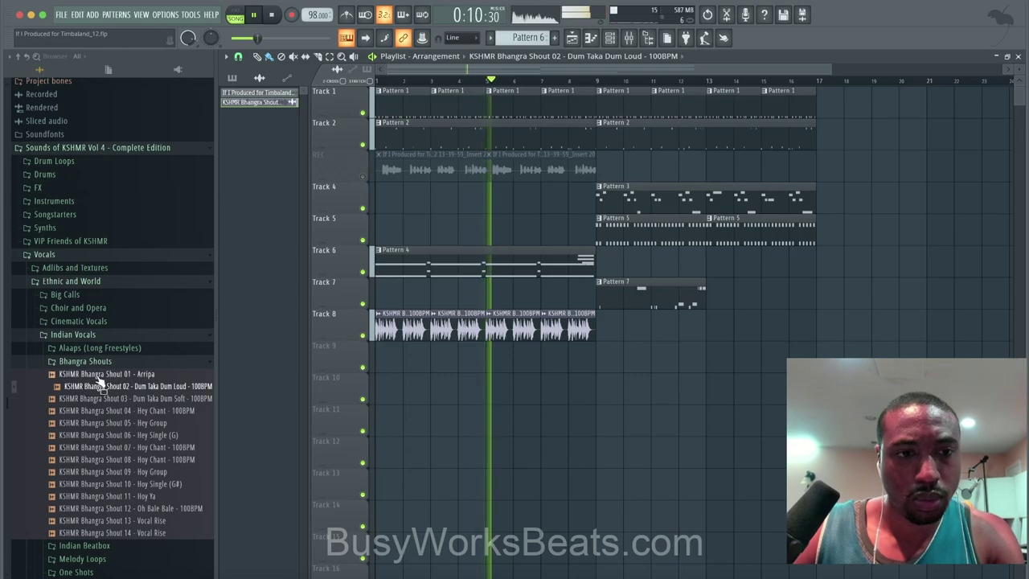
Collapse Bhangra Shouts, look through the Melody Loops subfolders Female and Male, and audition a male vocal loop
left_click(113, 363)
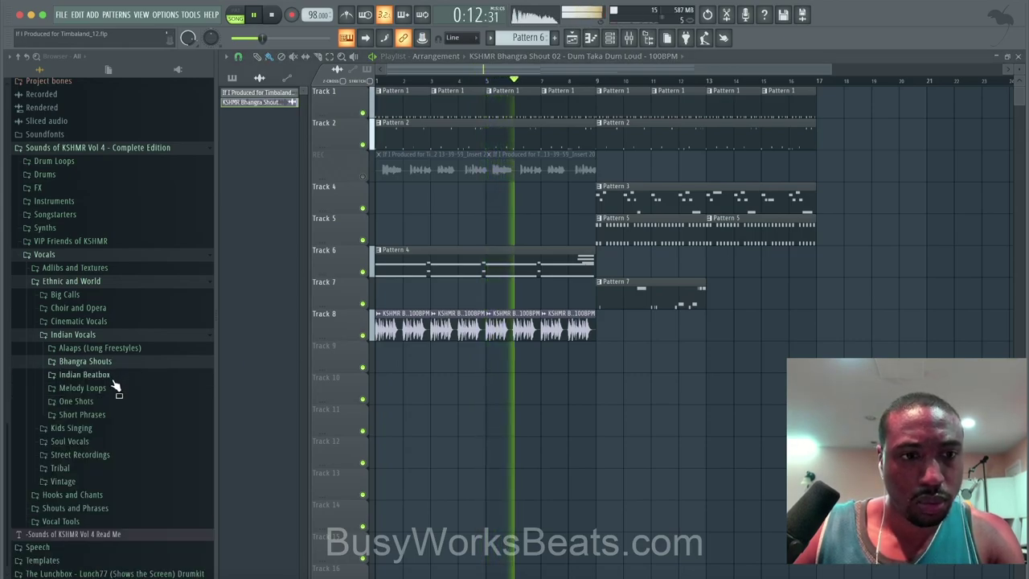
left_click(115, 390)
left_click(112, 401)
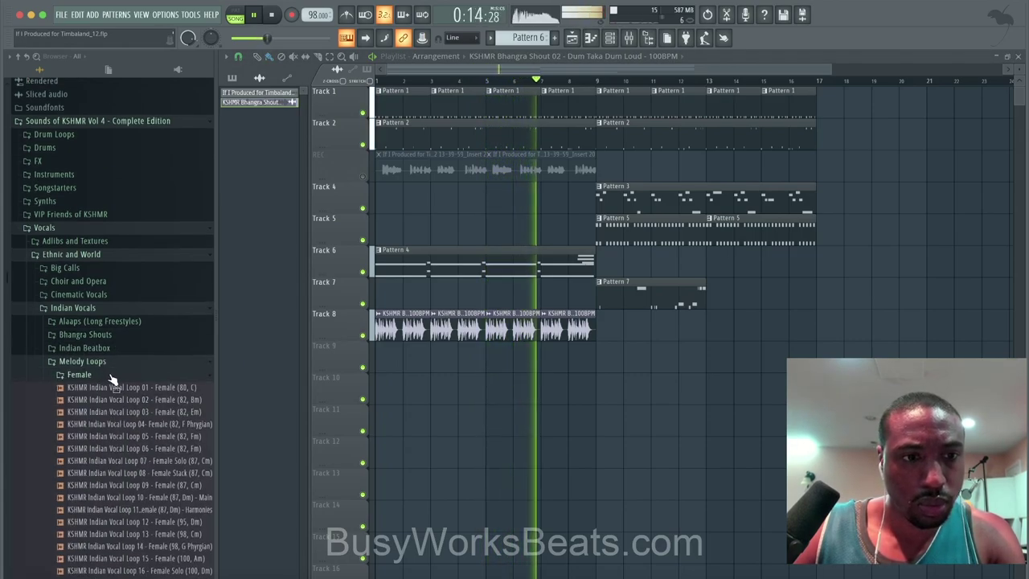
left_click(111, 376)
left_click(116, 390)
left_click(138, 404)
key("space")
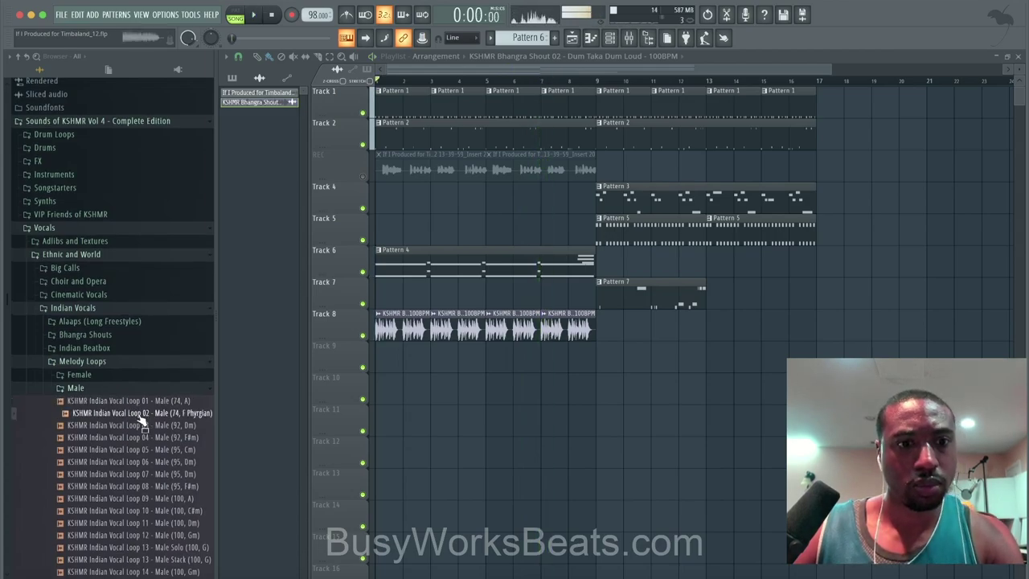
scroll(141, 420, "down", 6)
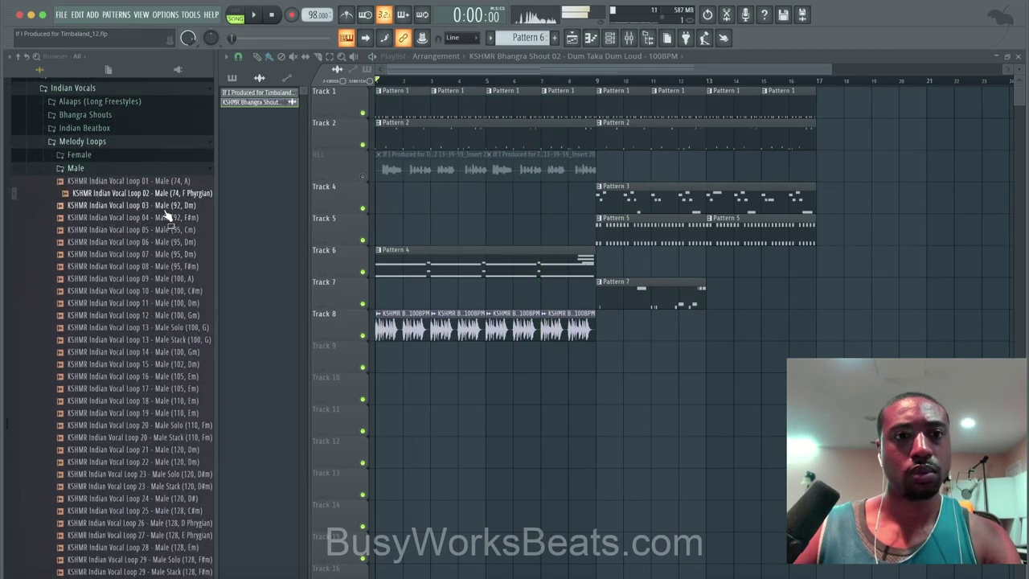
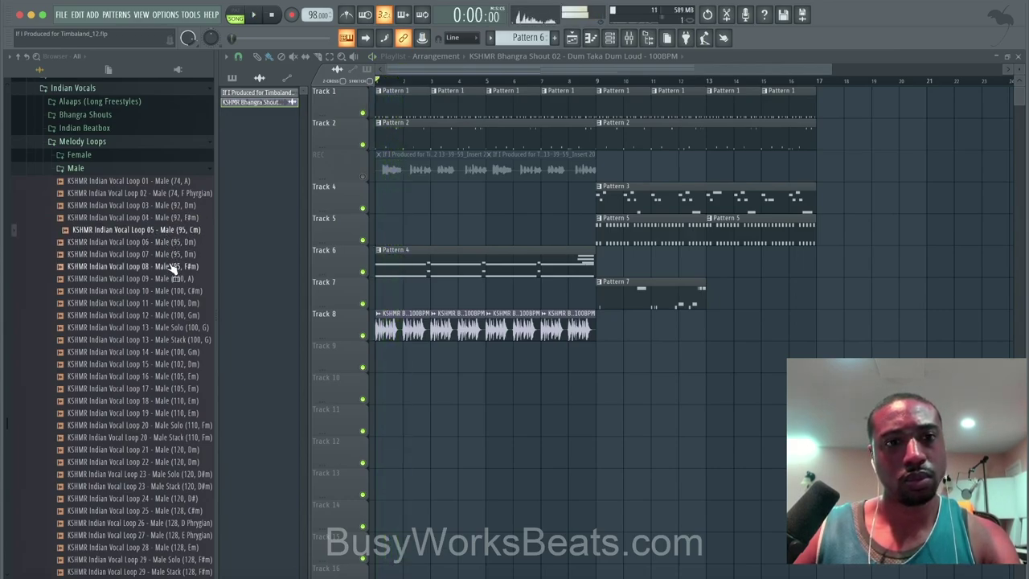
Audition the male Indian vocal loops from 07 through 13 Male Solo against the playing beat
left_click(172, 254)
key("space")
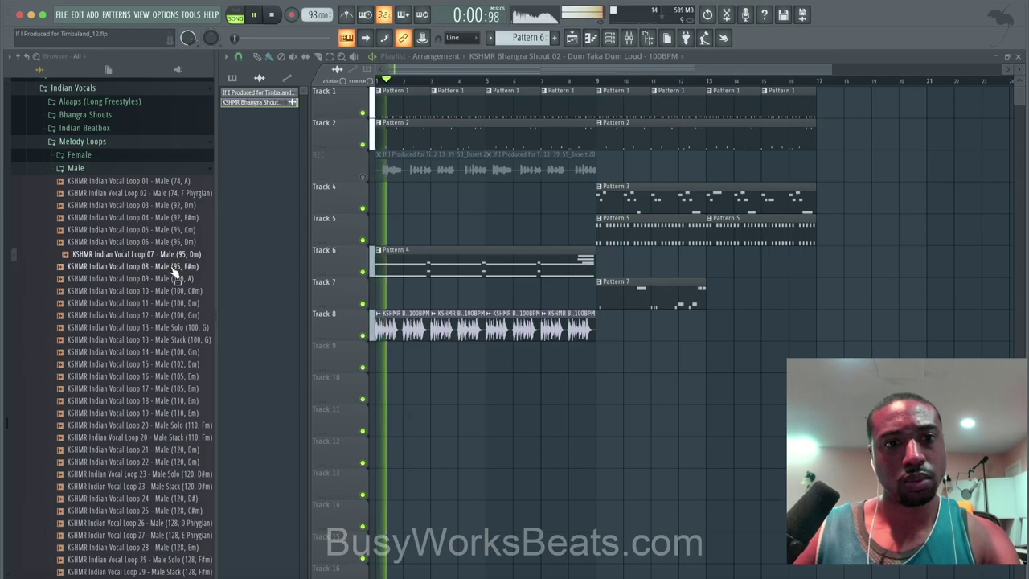
left_click(172, 266)
left_click(178, 280)
left_click(181, 291)
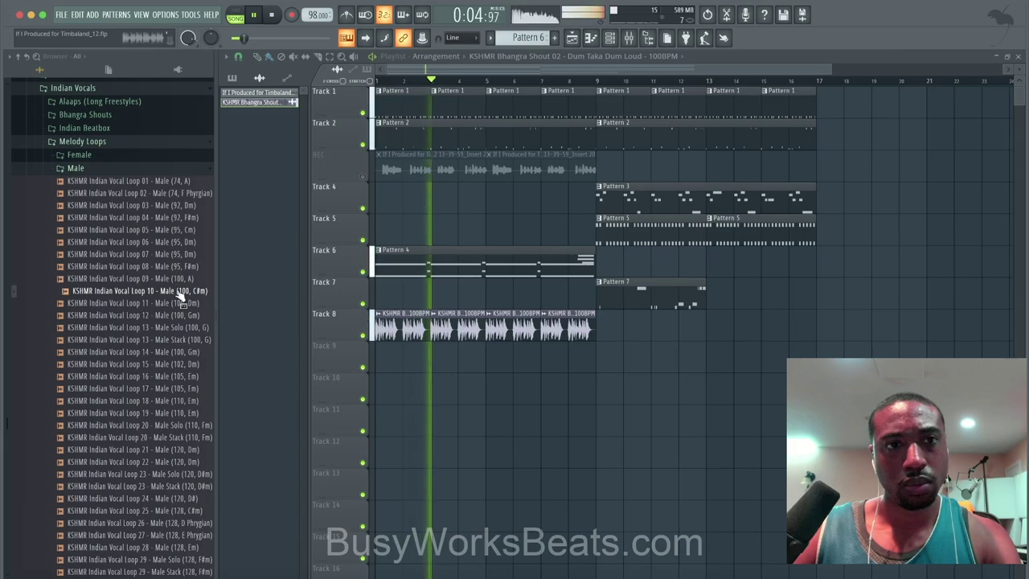
left_click(182, 303)
left_click(183, 315)
left_click(183, 328)
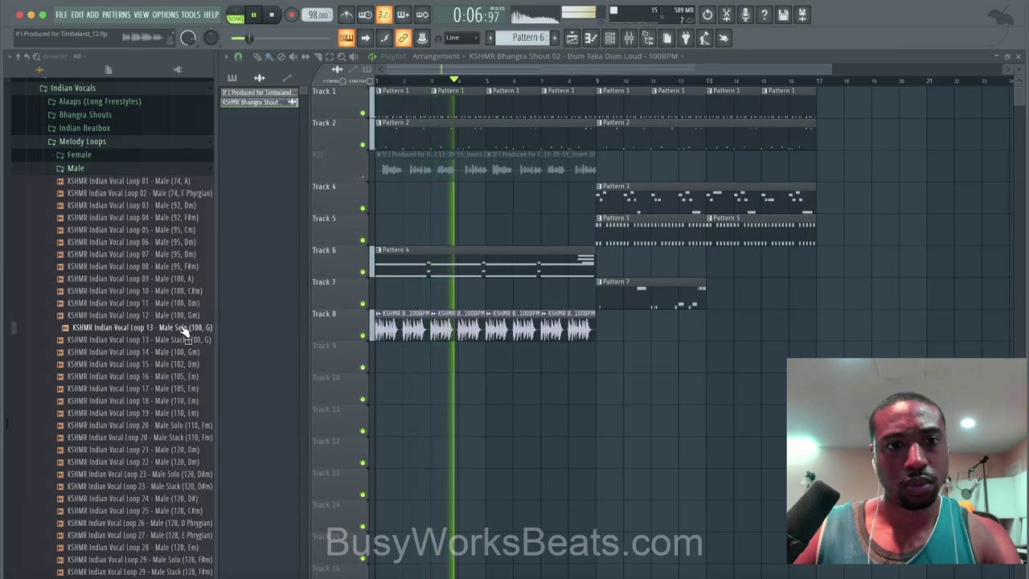
Compare Indian Vocal Loop 13 - Male Stack with Loop 14 while the beat plays
scroll(184, 327, "down", 5)
left_click(180, 218)
left_click(181, 231)
left_click(178, 219)
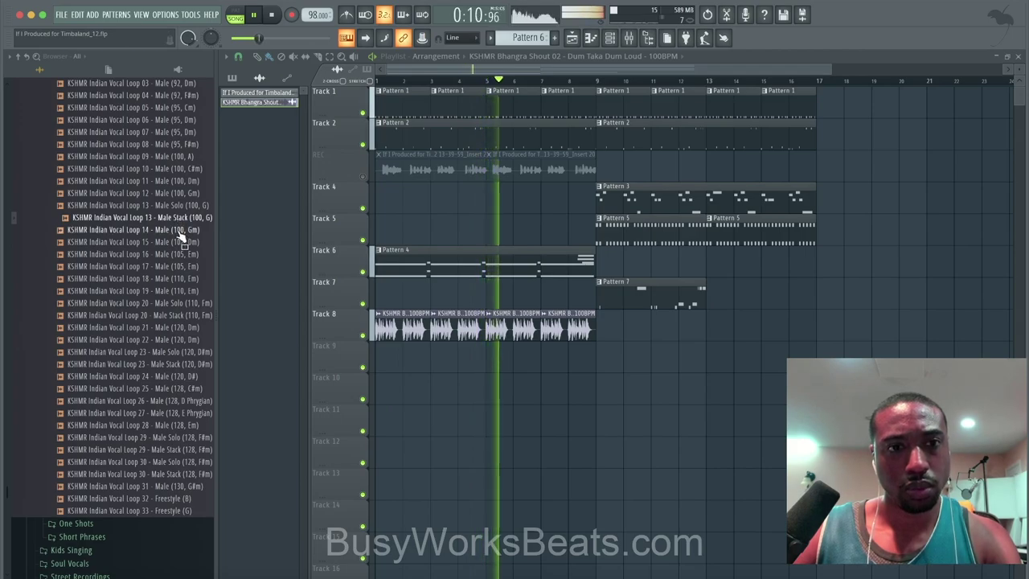
left_click(175, 222)
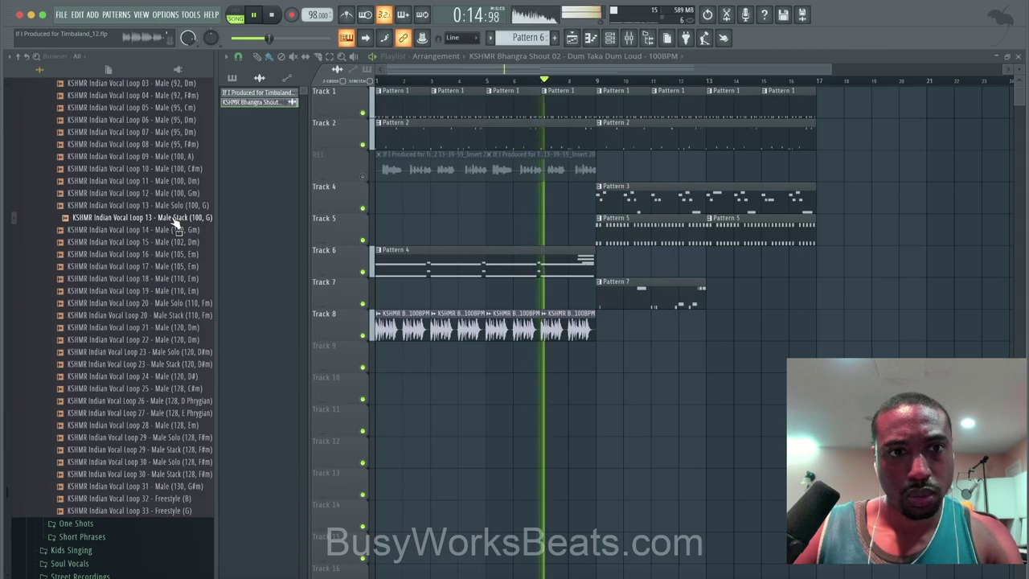
Place Indian Vocal Loop 13 - Male Stack on Track 9 at bar 9 and set its time-stretching mode to Stretch
left_click_drag(175, 222, 611, 362)
left_click(599, 346)
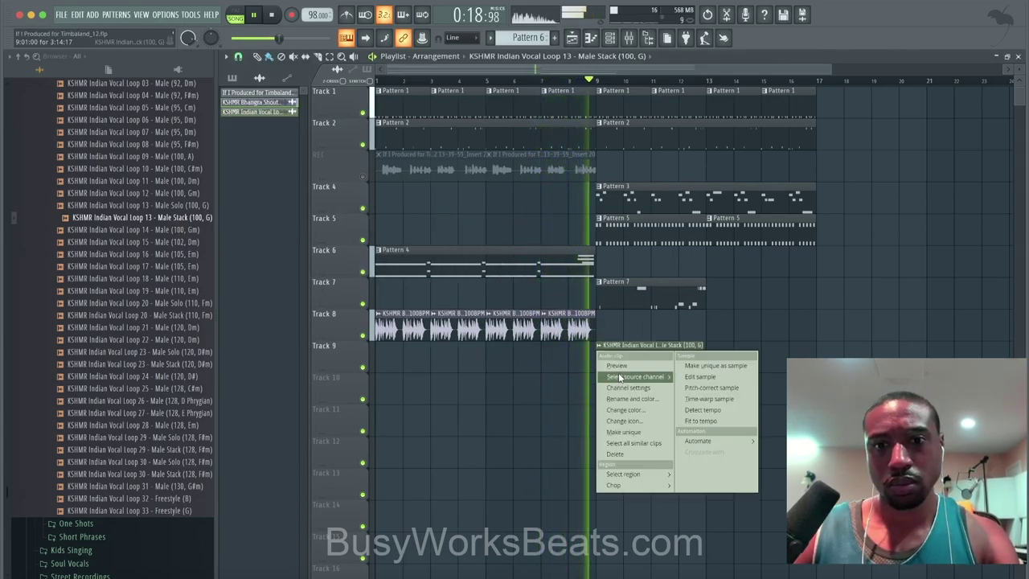
left_click(620, 388)
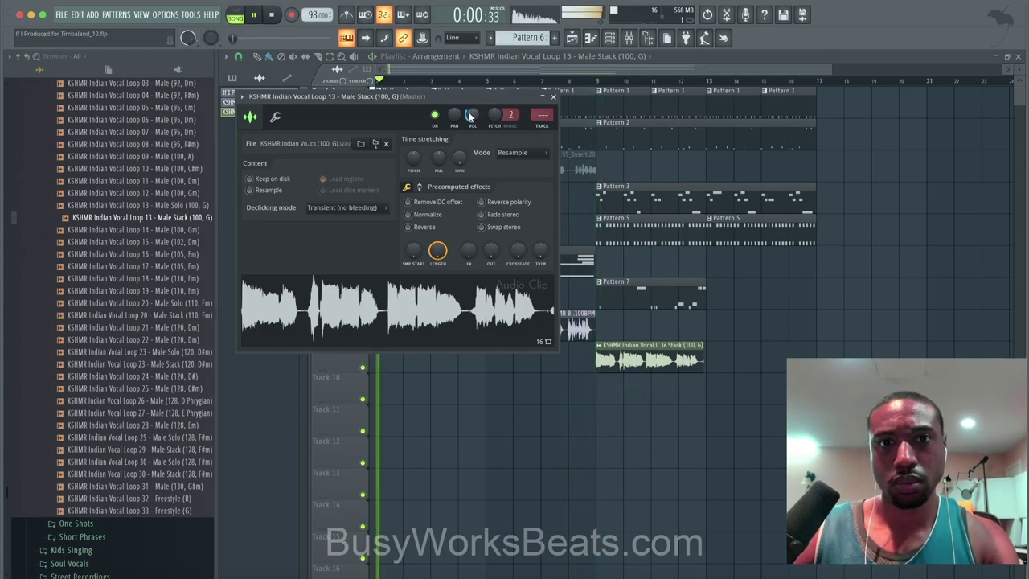
left_click(519, 154)
left_click(512, 184)
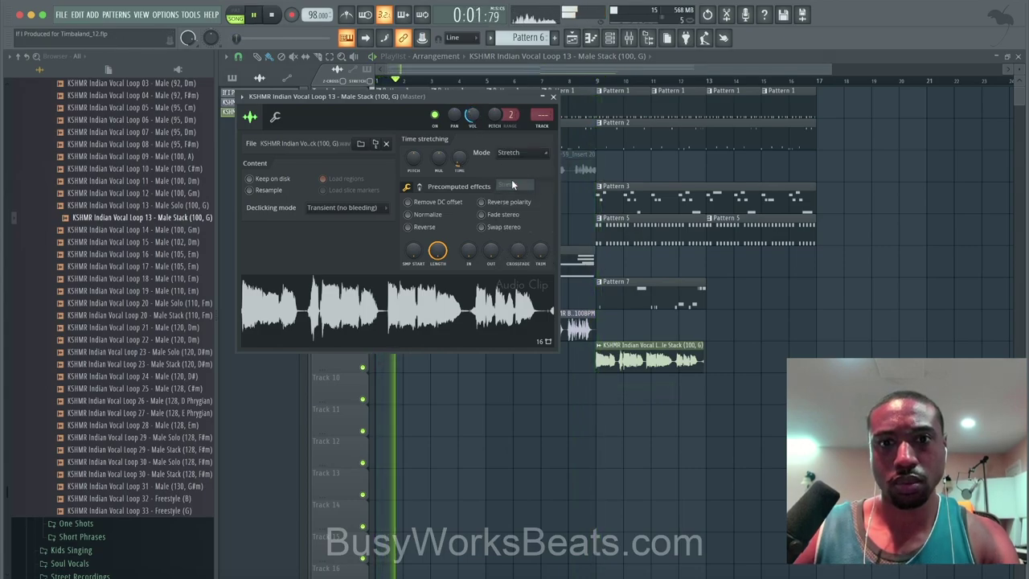
left_click(554, 96)
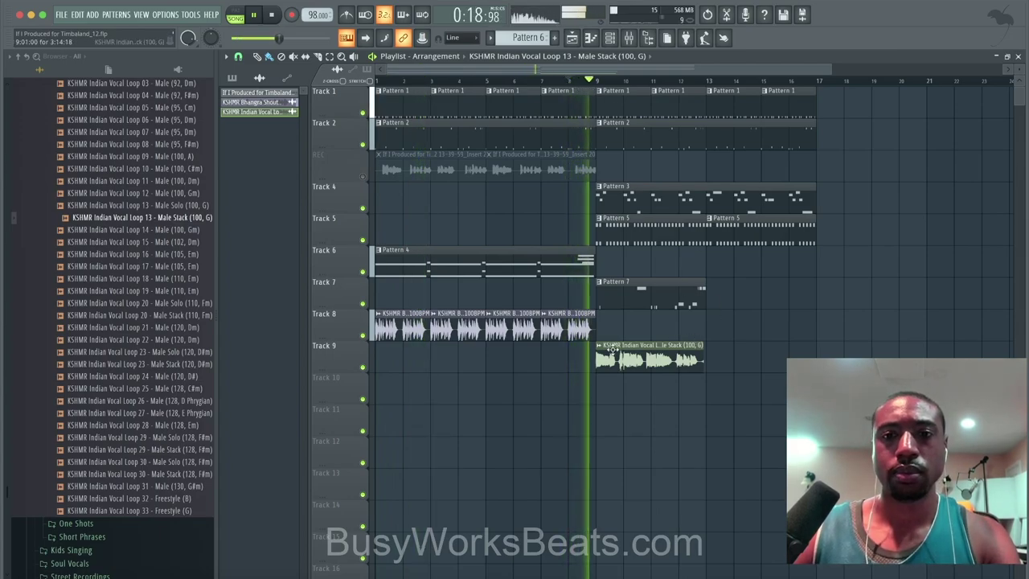
left_click(613, 347)
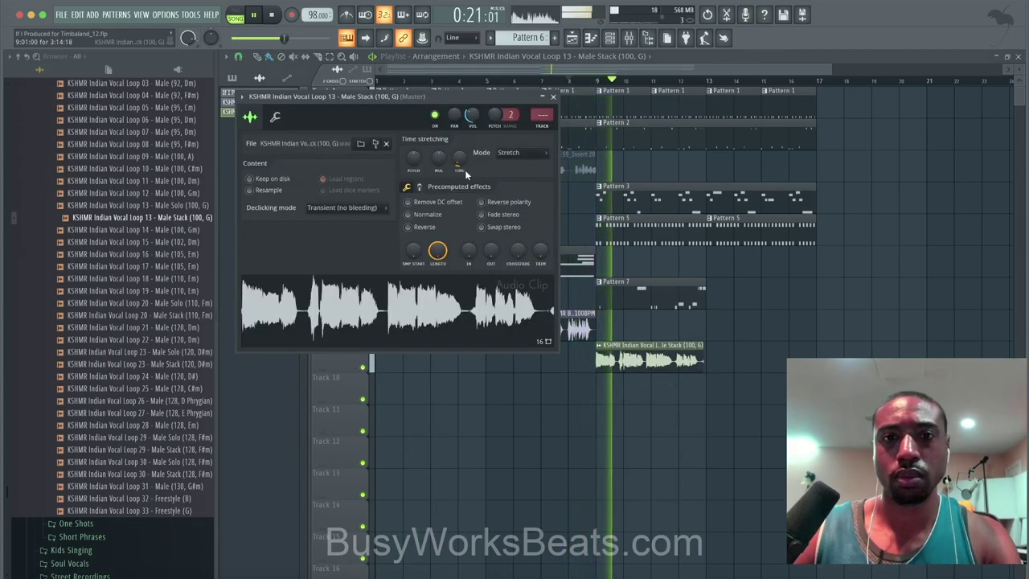
left_click(553, 97)
Duplicate the Indian vocal loop clip to bar 13 on Track 9 and clear the selection
left_click_drag(657, 350, 767, 350)
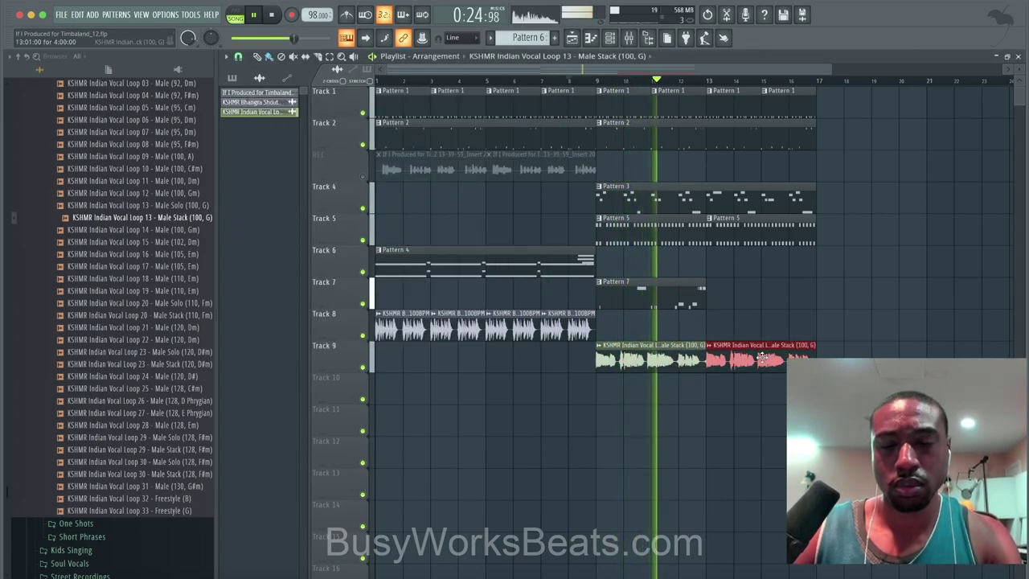
left_click(748, 391, "super")
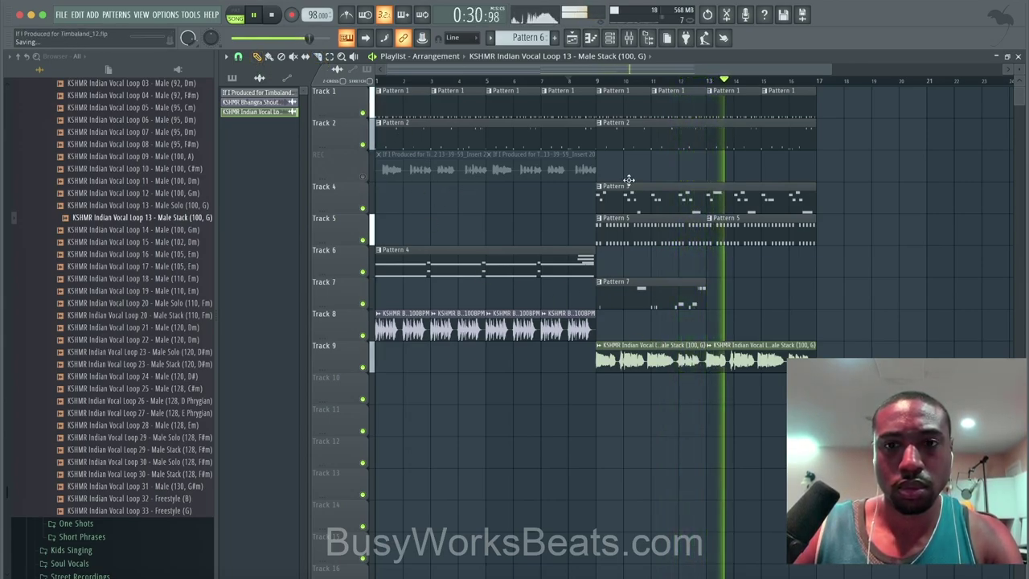
scroll(674, 171, "down", 1)
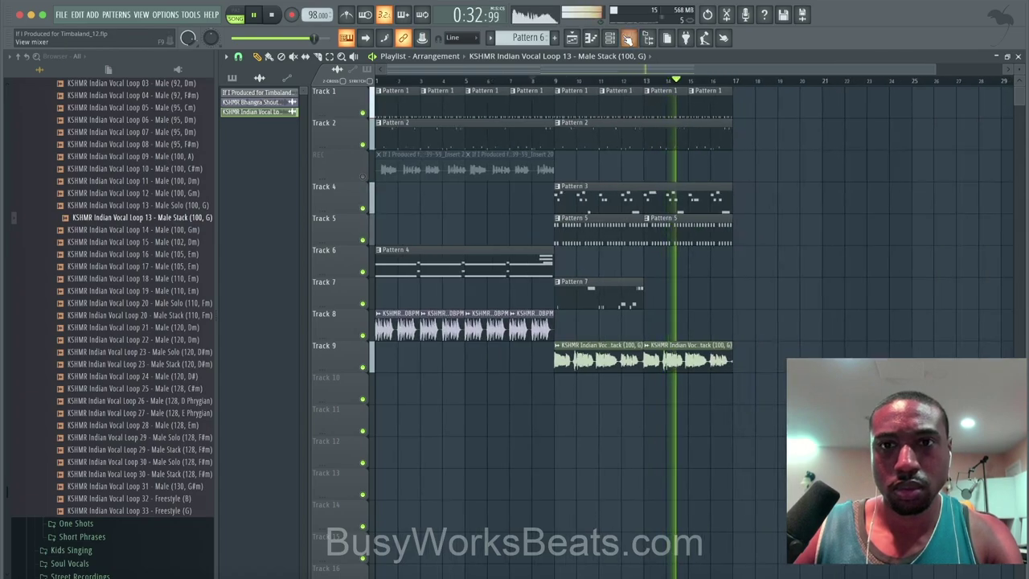
Route the Bhangra Shout and Indian Vocal Loop channels to mixer inserts 15 and 16
key("F9")
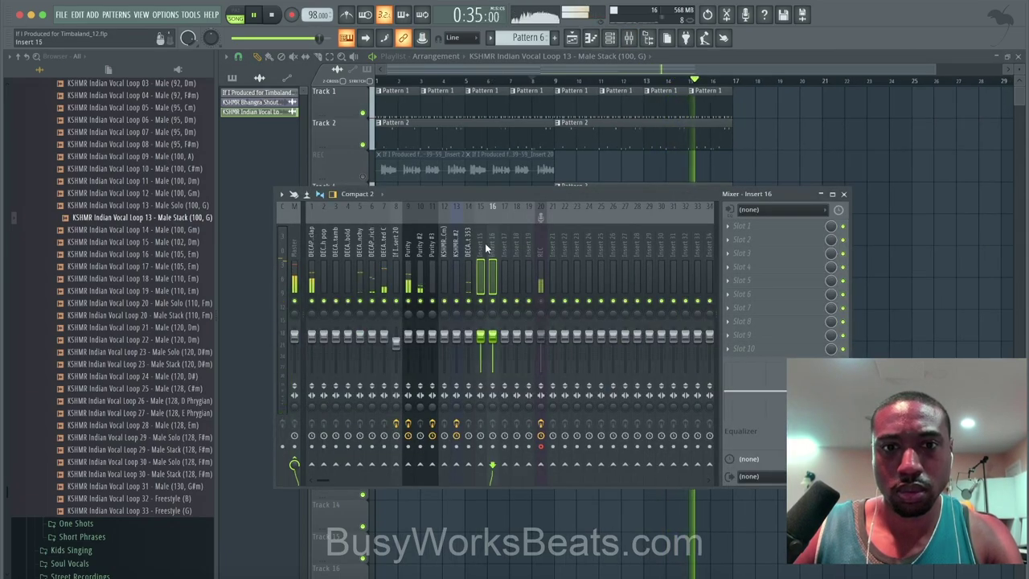
left_click(611, 38)
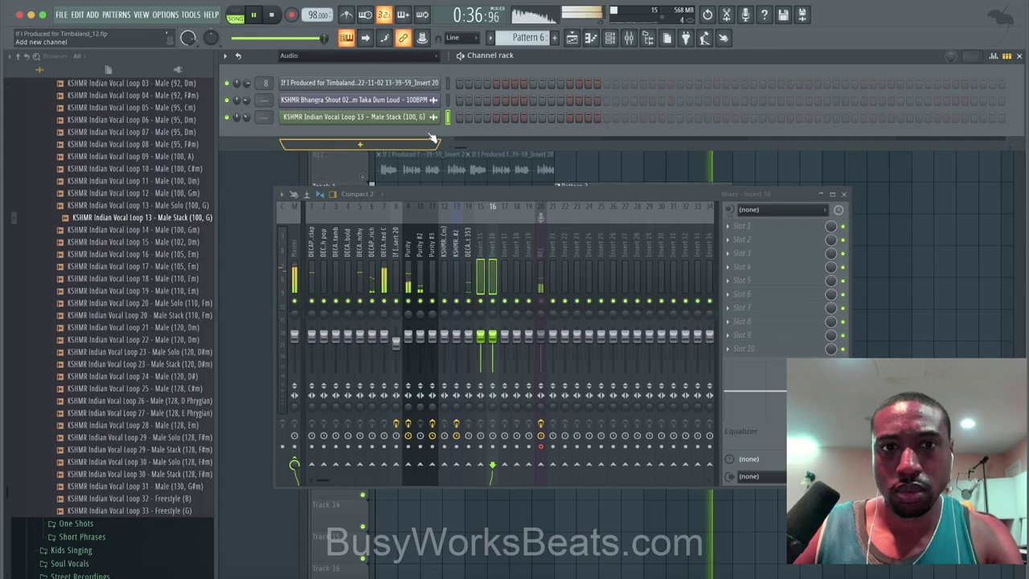
key("ctrl+l")
Rename mixer insert 17 to REVERB
left_click(505, 251)
key("F2")
type("REVERB")
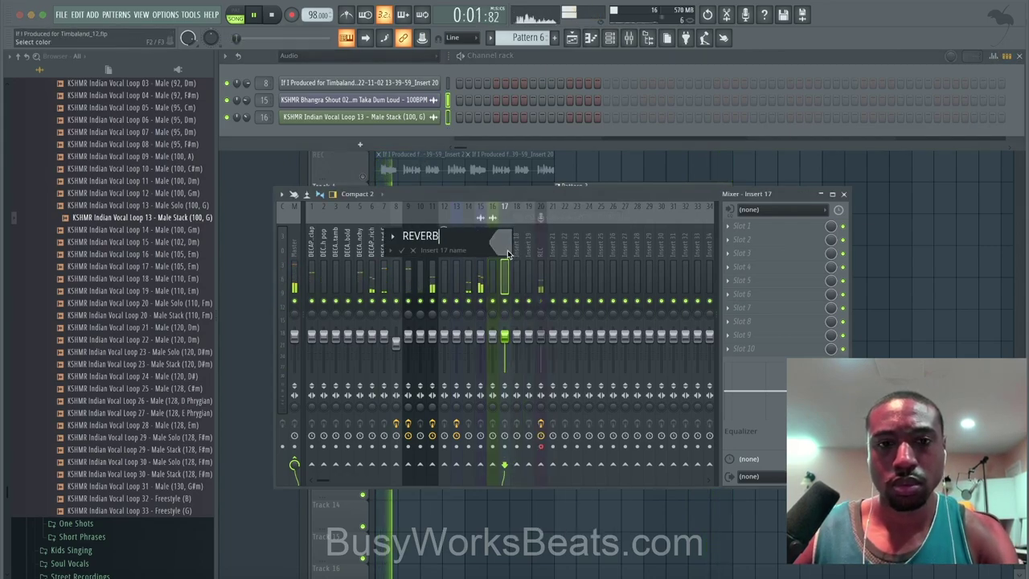
key("Return")
Check the 808's mixer track and the overall levels during playback, and return to the playlist
left_click(385, 255)
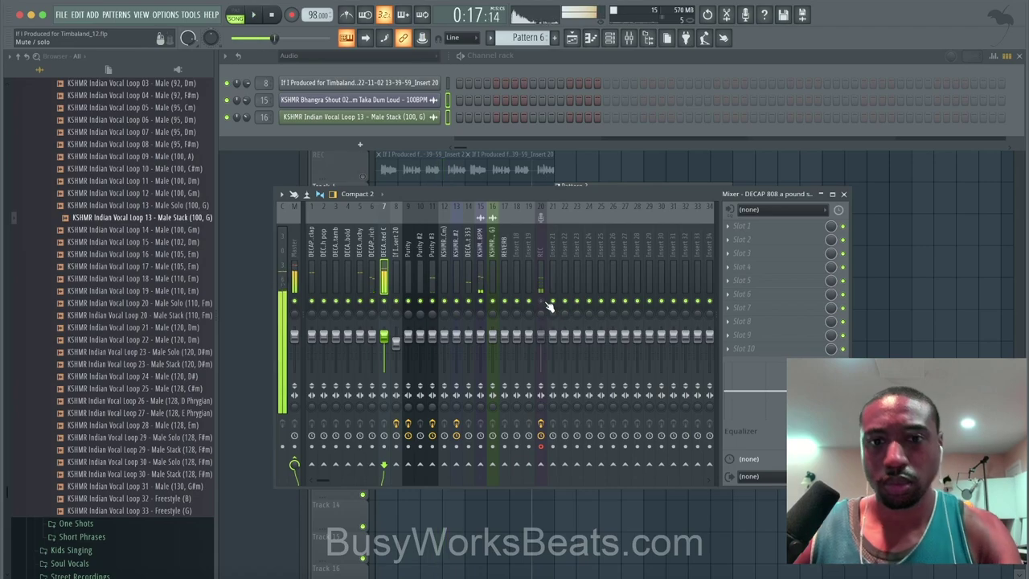
left_click(844, 195)
key("F6")
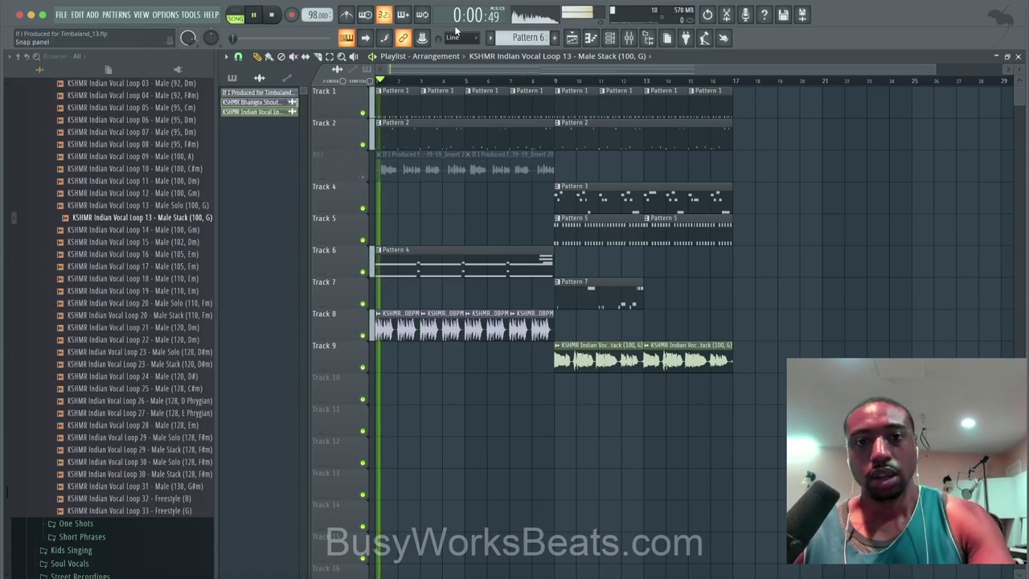
key("F9")
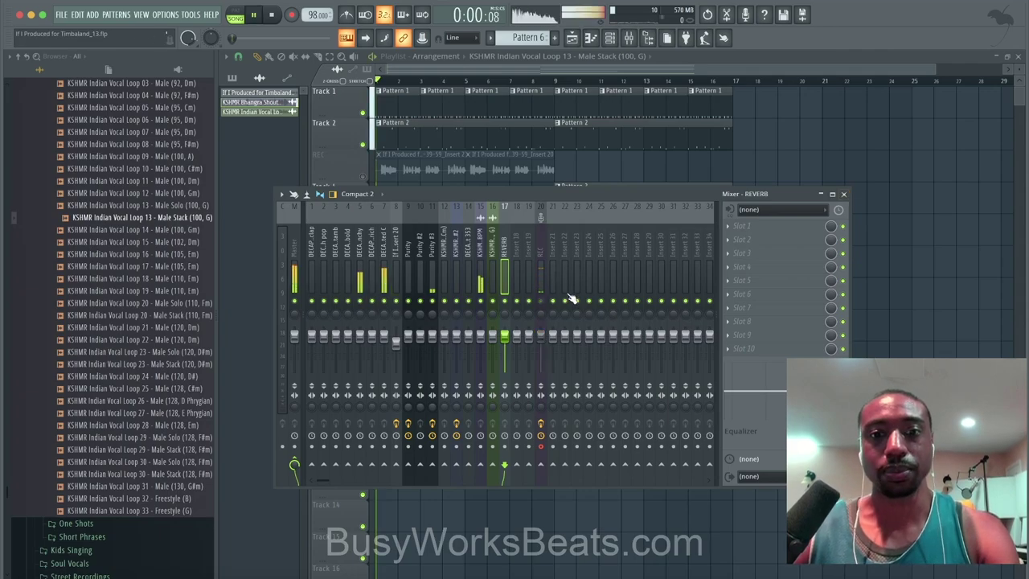
left_click(845, 194)
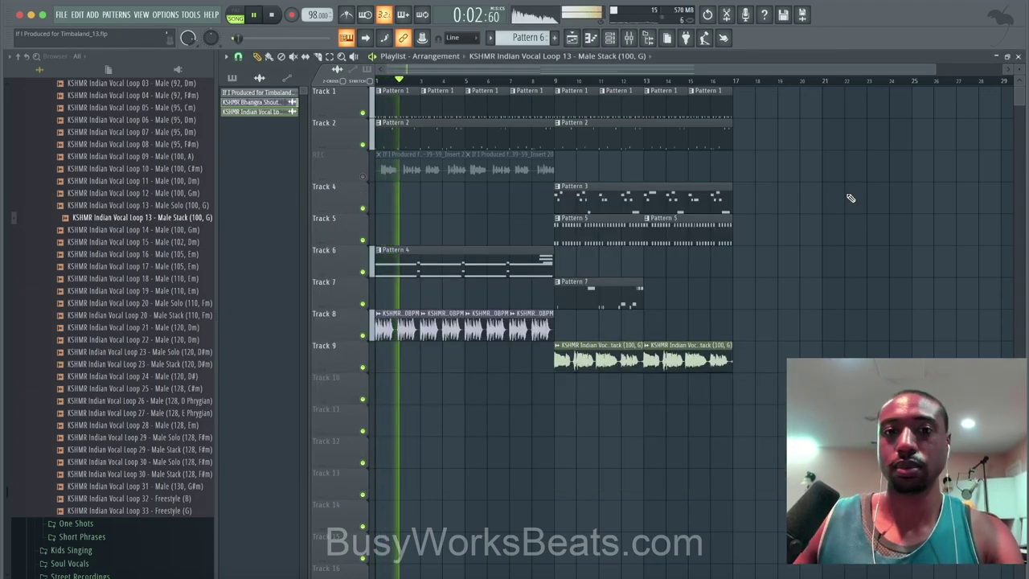
Load TR5 Classic Clipper into the first effect slot of the Master track and reposition the plugin window
left_click(629, 38)
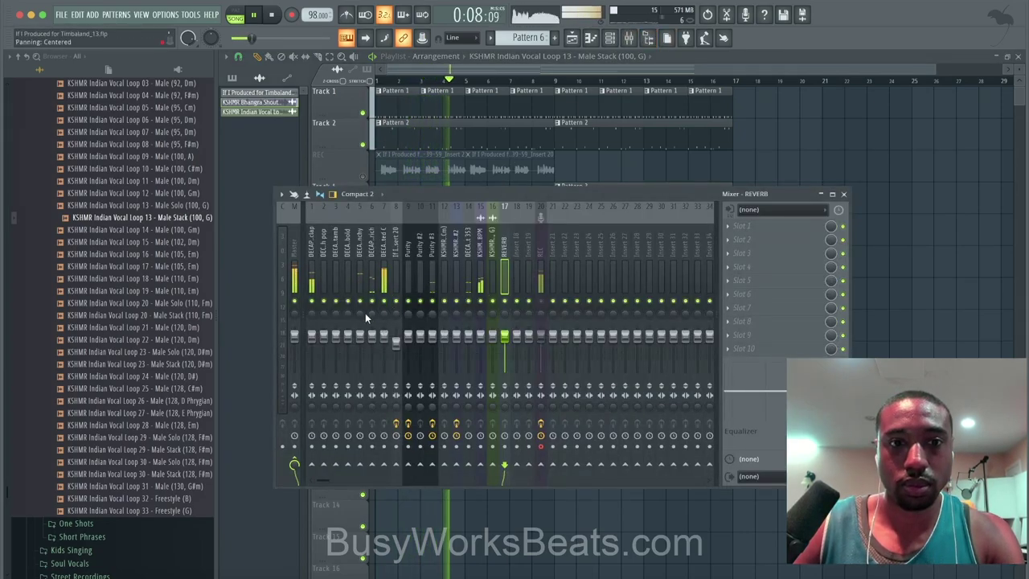
left_click(298, 273)
left_click(765, 227)
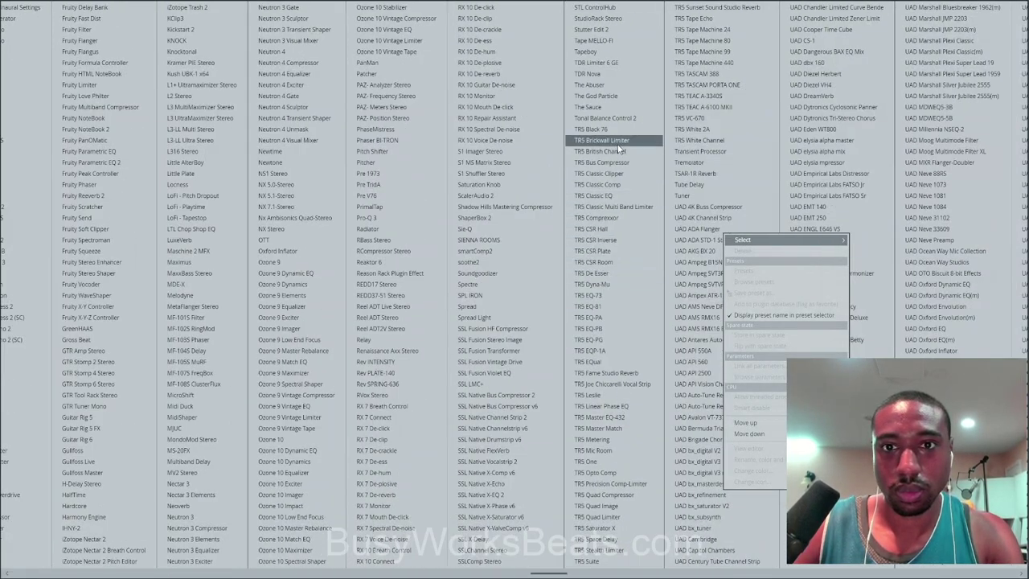
left_click(620, 173)
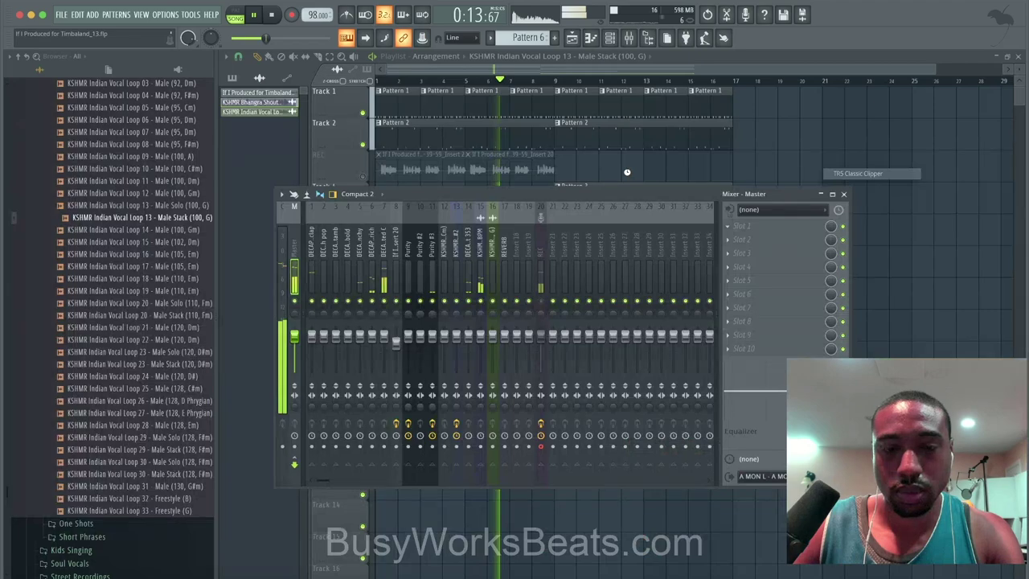
left_click_drag(325, 221, 327, 100)
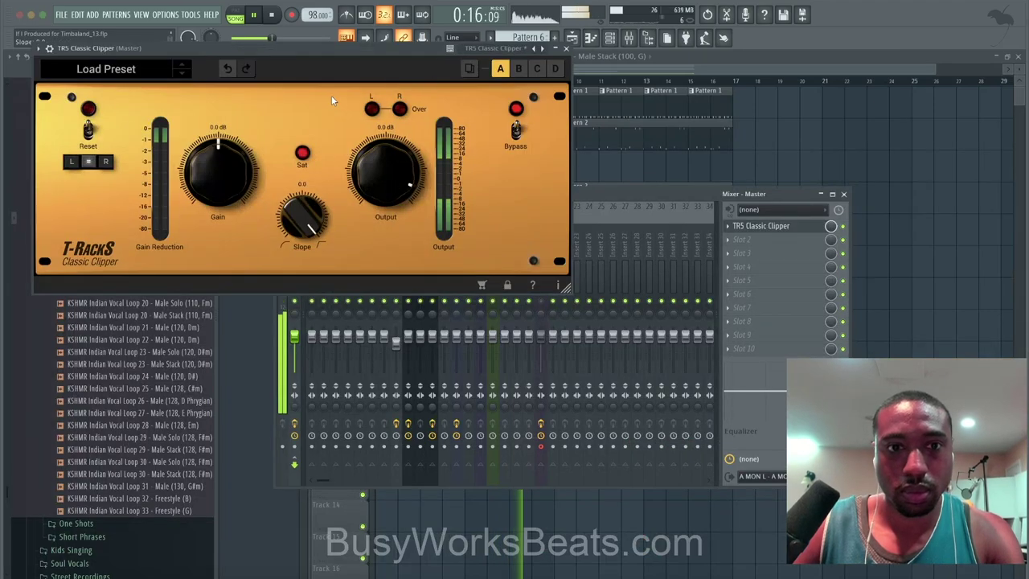
Close the clipper window and lower the Indian Vocal Loop, Purity, Purity #2 and Jeevan Karo #2 mixer track volumes
left_click(567, 50)
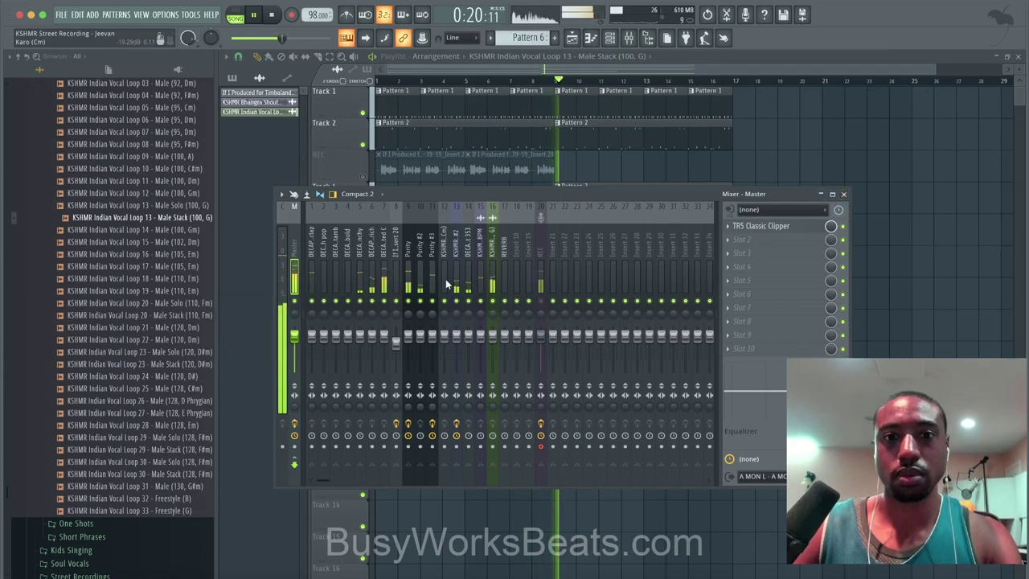
left_click(494, 330)
mouse_move(407, 334)
left_mouse_down()
mouse_move(408, 354)
mouse_move(420, 346)
left_mouse_up()
left_click(493, 264)
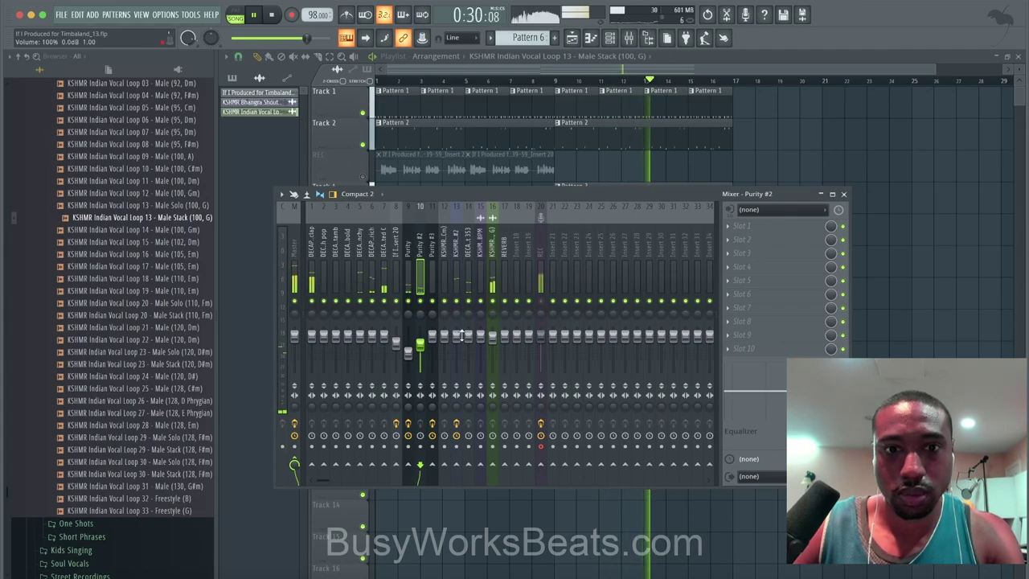
left_click(456, 273)
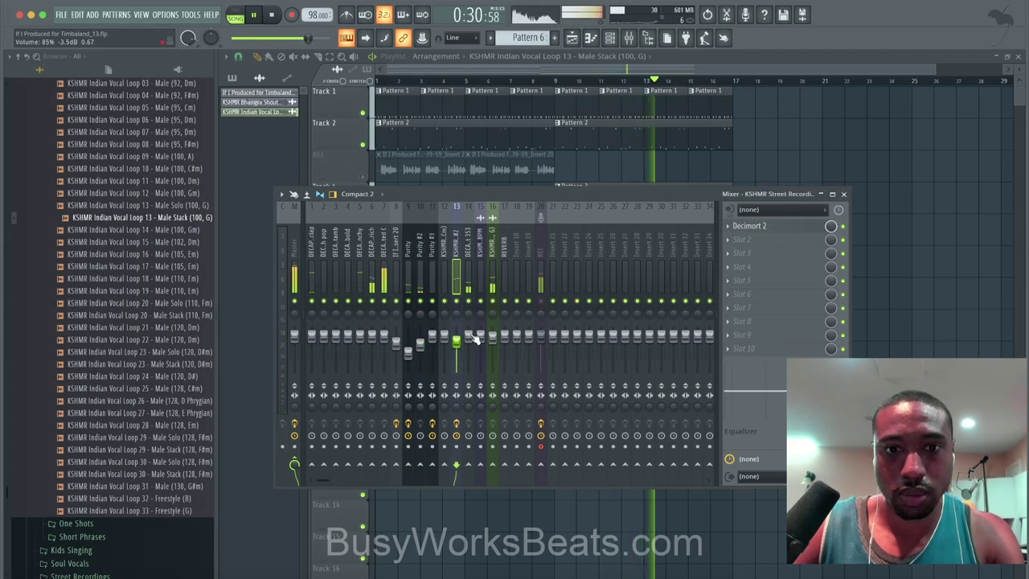
Lower the volume of the DECAP hihat 219 crich mixer track and return to the playlist
left_click(843, 194)
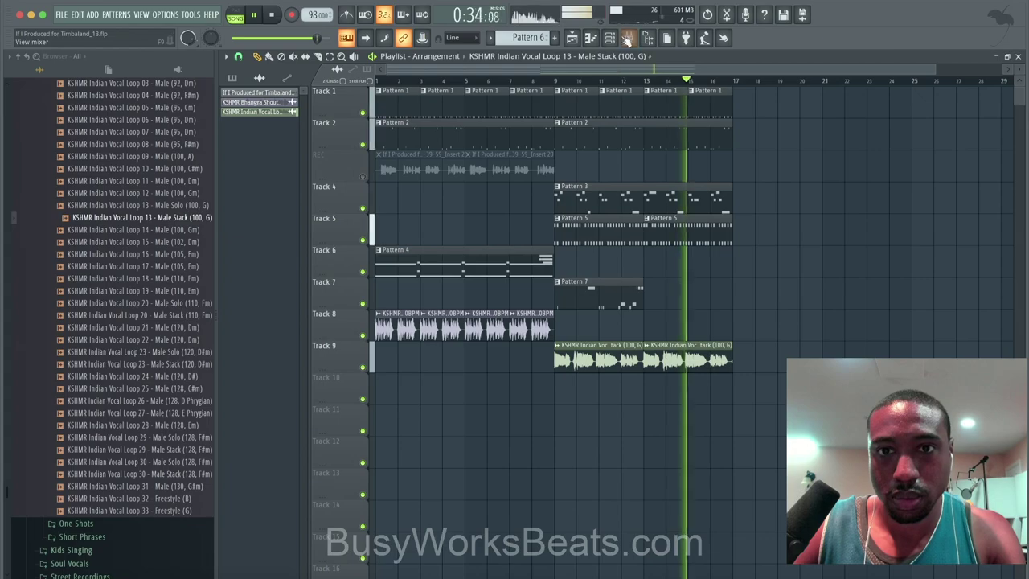
left_click(613, 39)
left_click(629, 38)
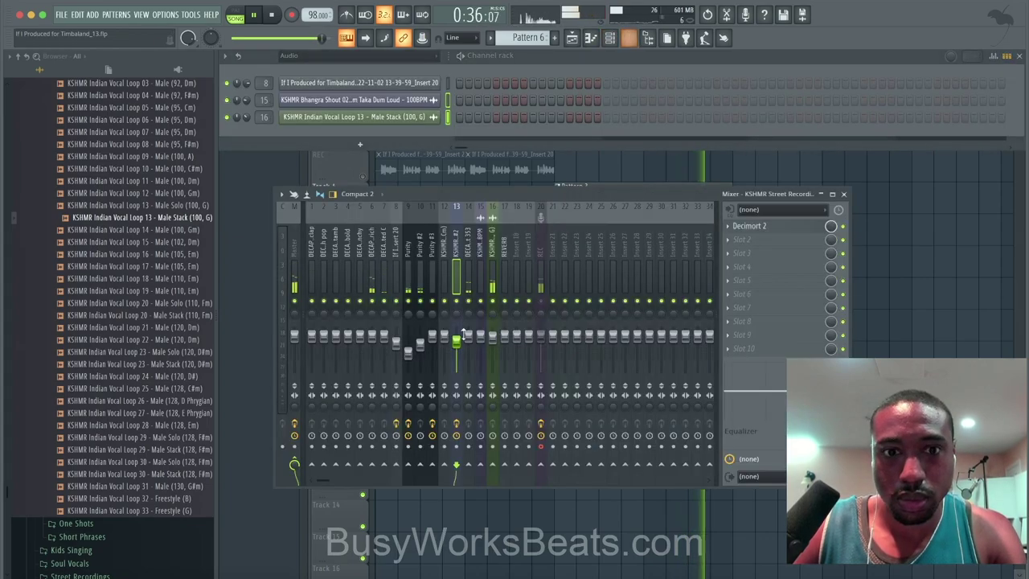
left_click(371, 342)
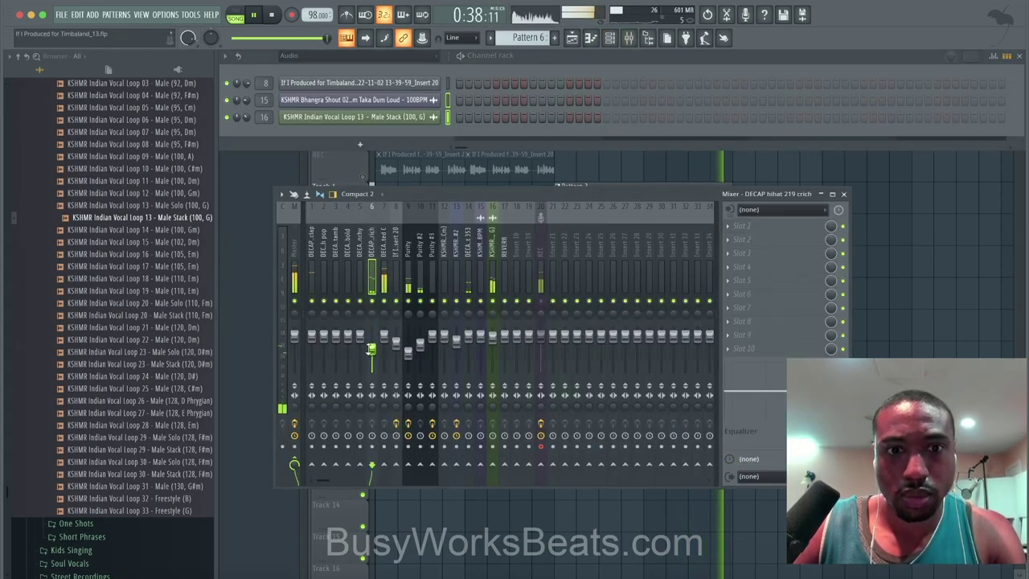
left_click(845, 194)
Stop playback and select the second section of the arrangement, from bar 9 to bar 17, on the playlist timeline
right_click(741, 167)
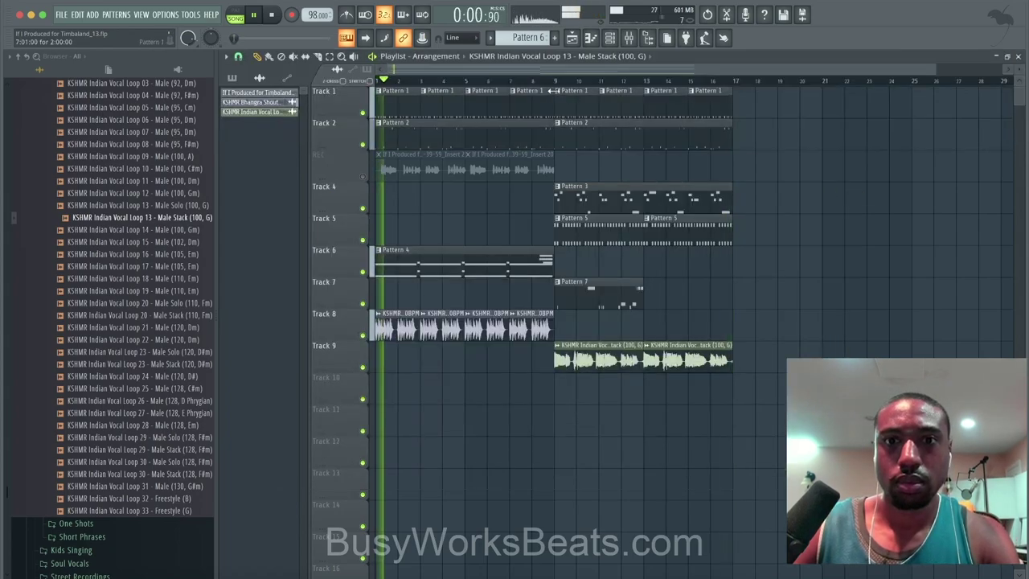
key("space")
left_click_drag(562, 83, 729, 83)
Load ValhallaVintageVerb into the first effect slot of the REVERB mixer track and resume playback
left_click(633, 40)
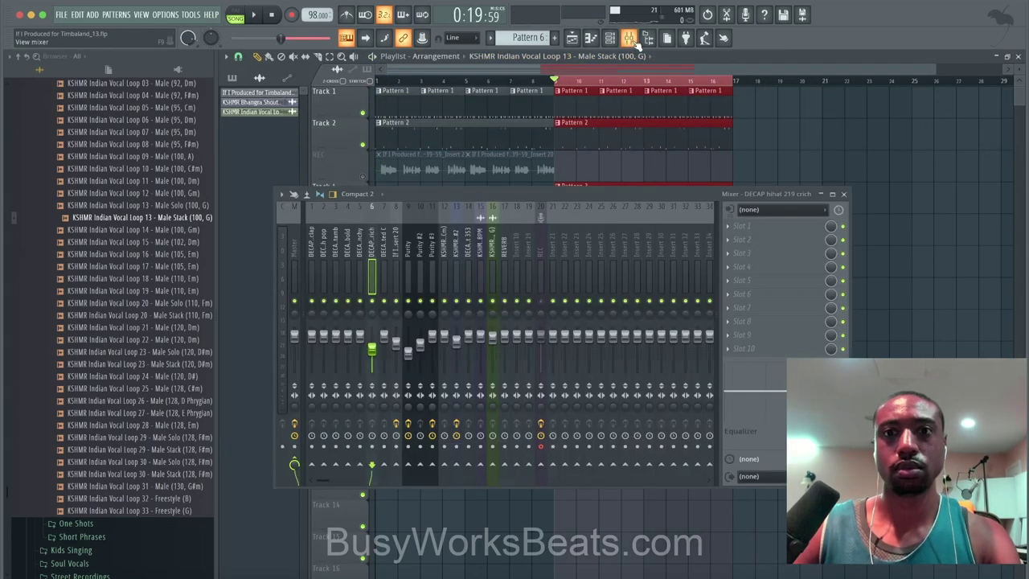
left_click(792, 241)
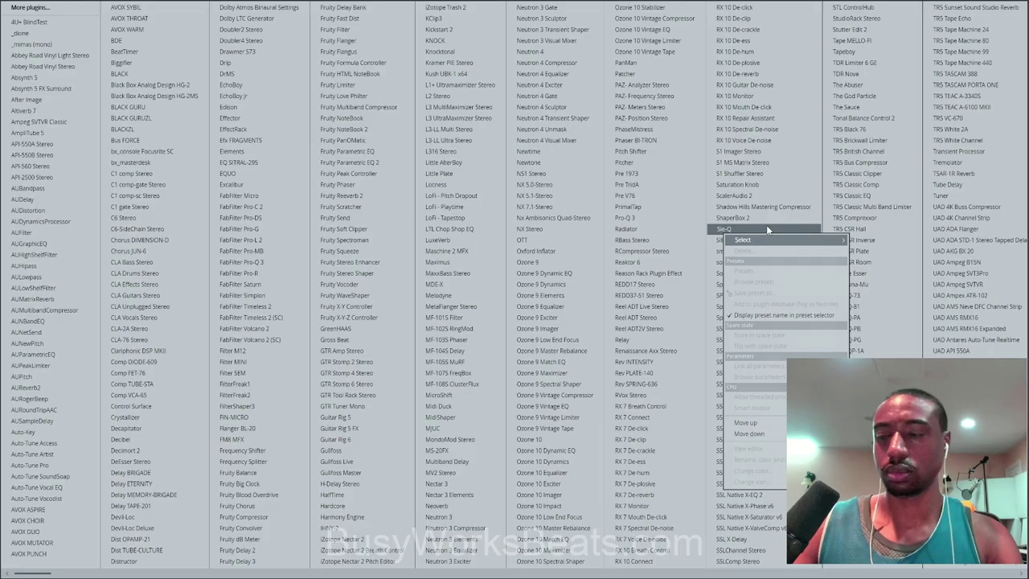
key("Escape")
key("space")
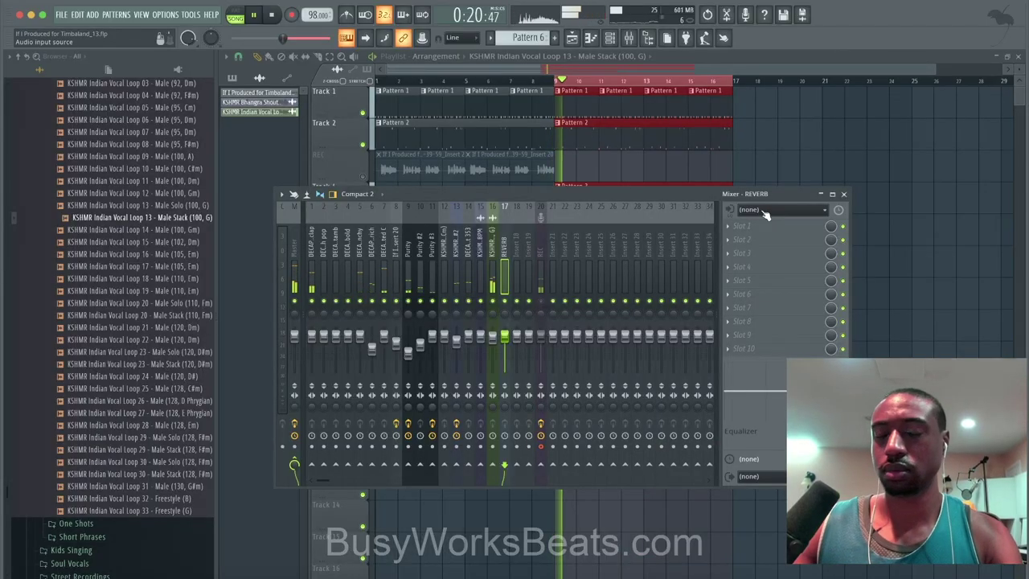
left_click(768, 226)
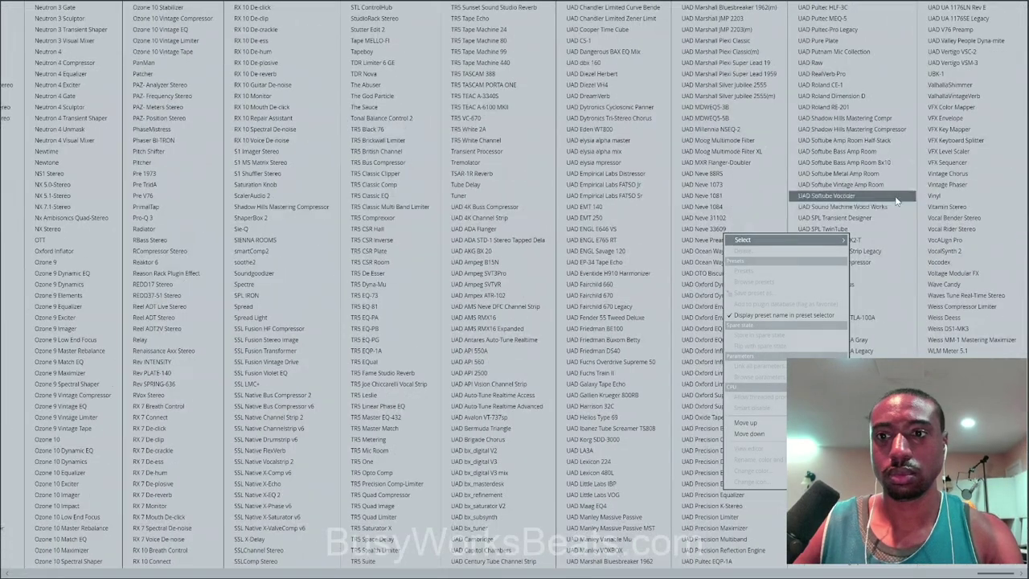
left_click(957, 103)
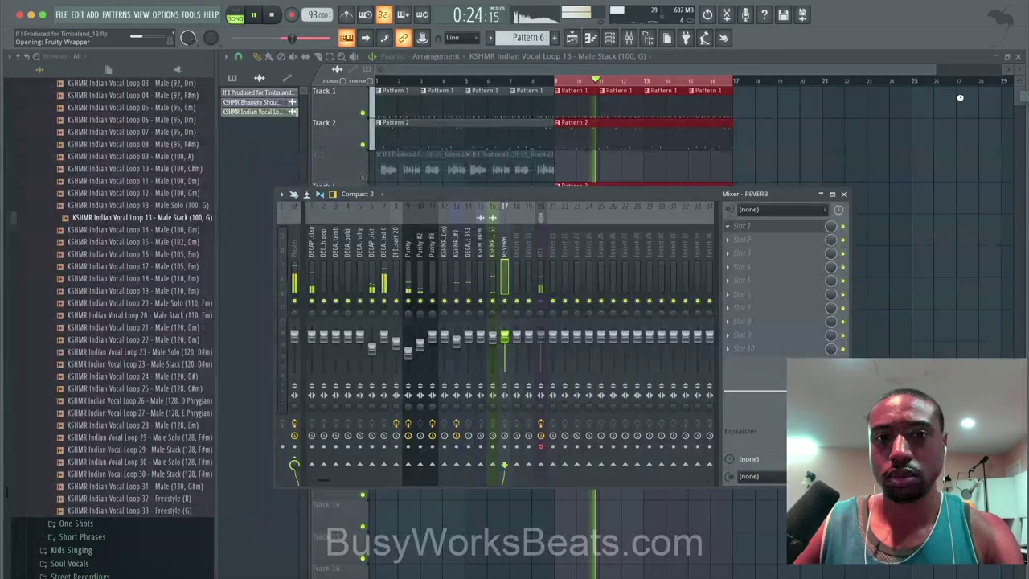
Set the reverb's color to NOW and its low cut to 510 Hz, and close the plugin window
left_click(310, 283)
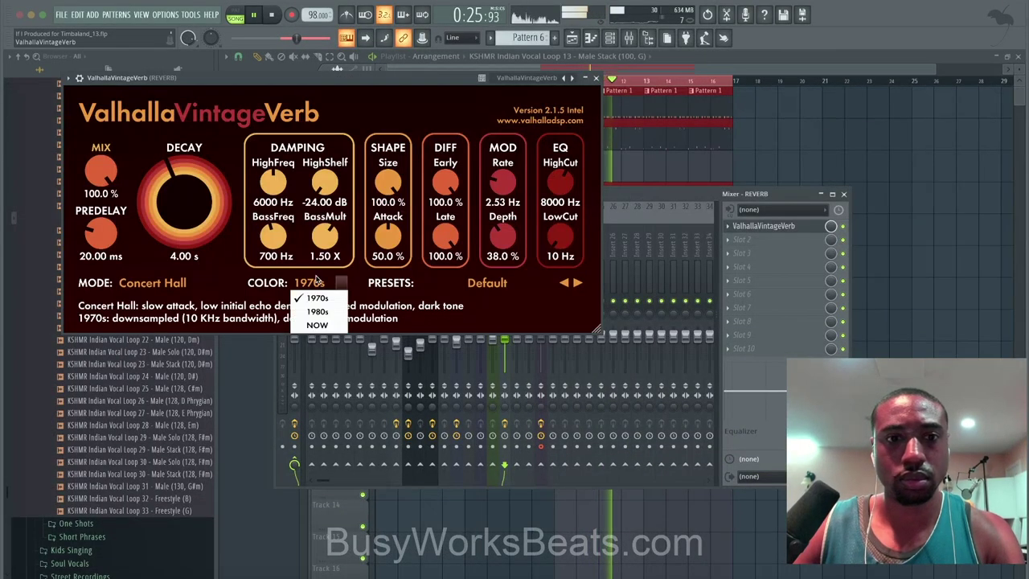
left_click(315, 324)
left_click_drag(561, 235, 567, 143)
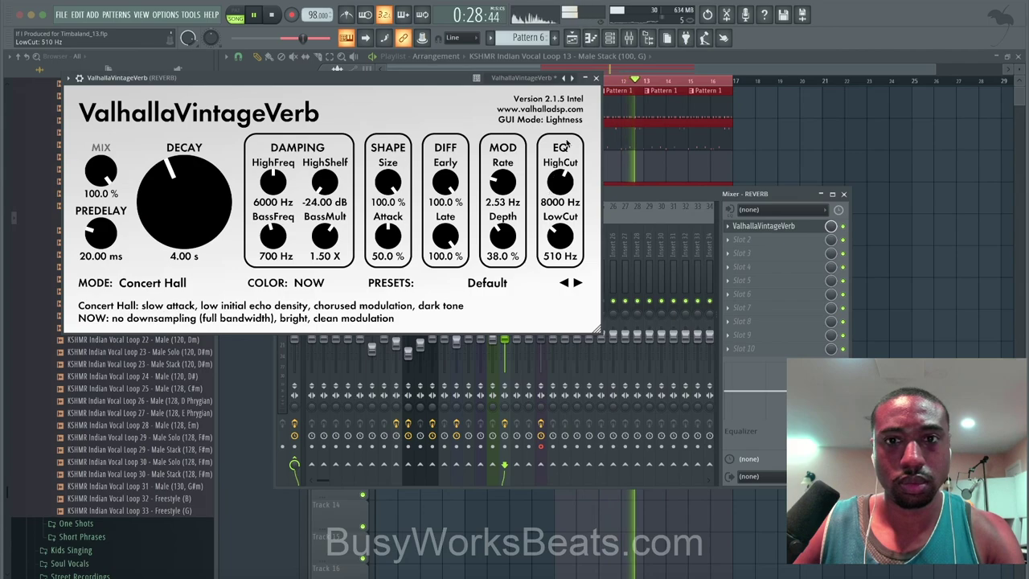
left_click(596, 80)
Send the Indian Vocal Loop and Jeevan Karo #2 tracks to the REVERB track, and slightly lower the Jeevan Karo #2 volume
left_click(490, 229)
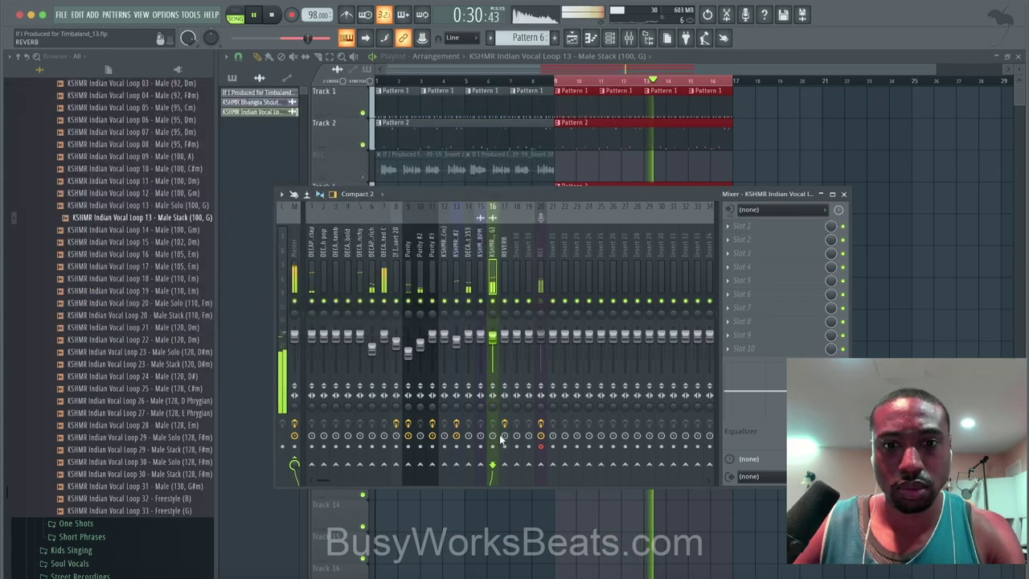
left_click_drag(507, 464, 507, 478)
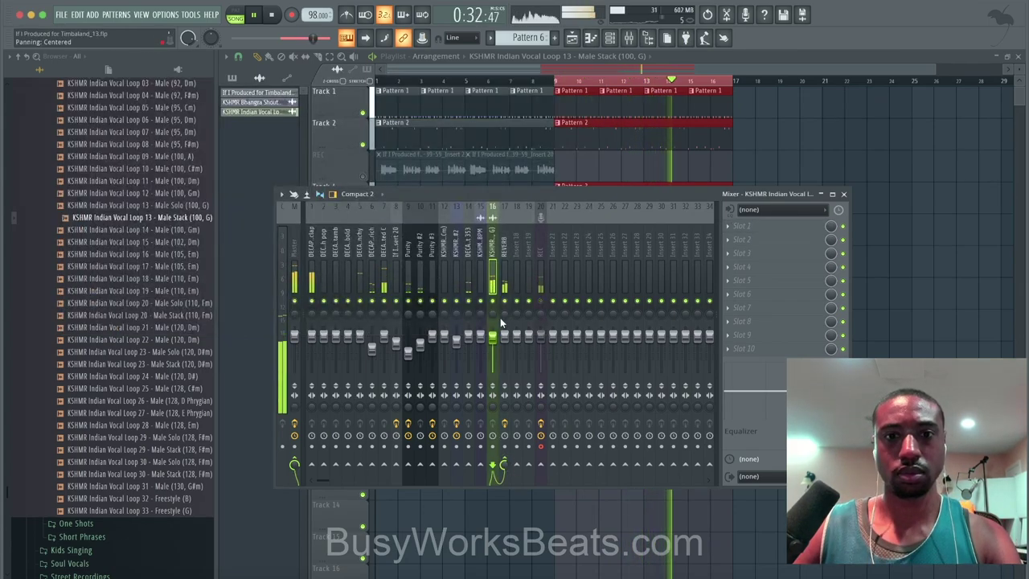
left_click(460, 278)
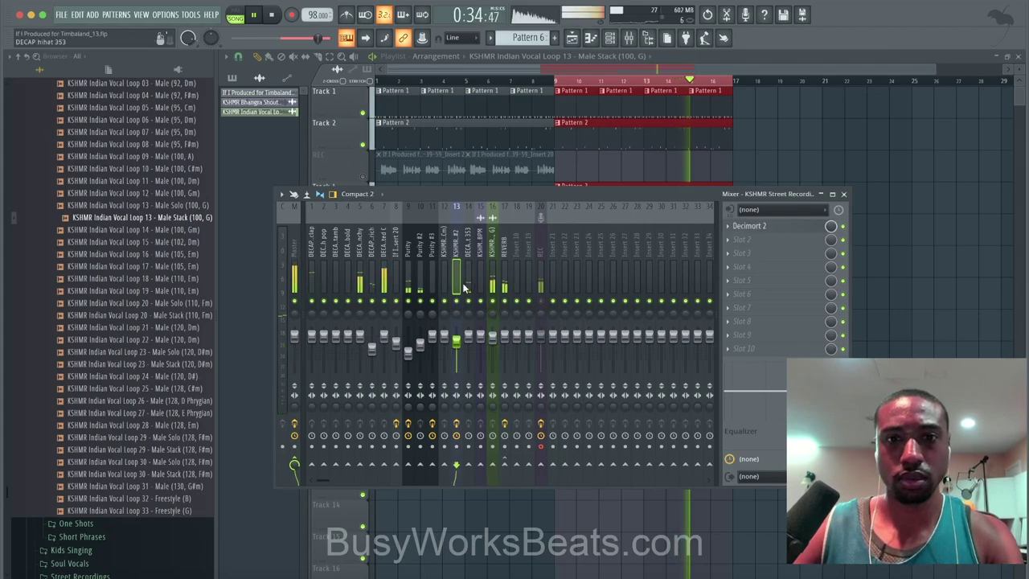
left_click_drag(505, 464, 504, 472)
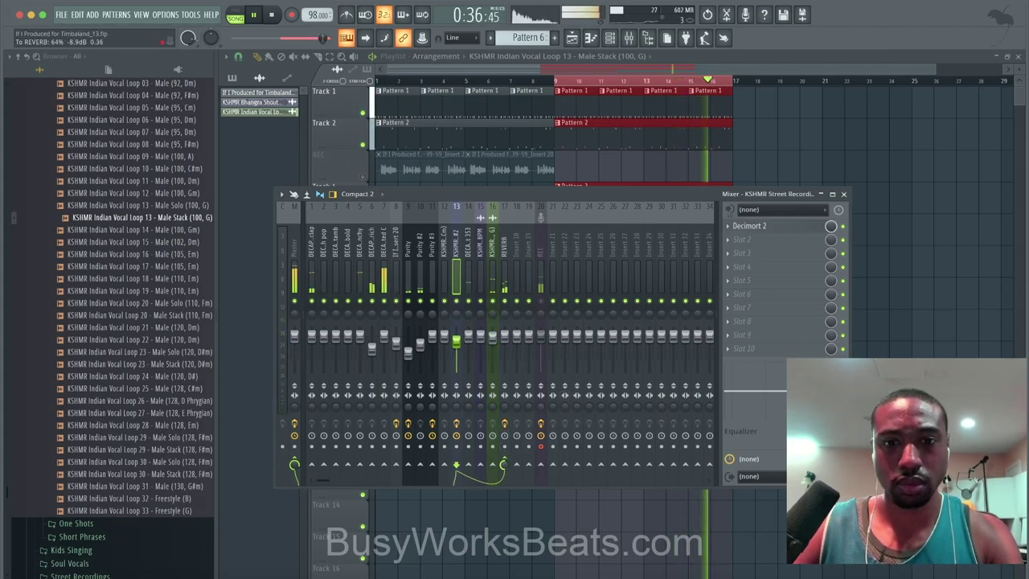
left_click_drag(457, 342, 457, 346)
left_click_drag(504, 464, 505, 456)
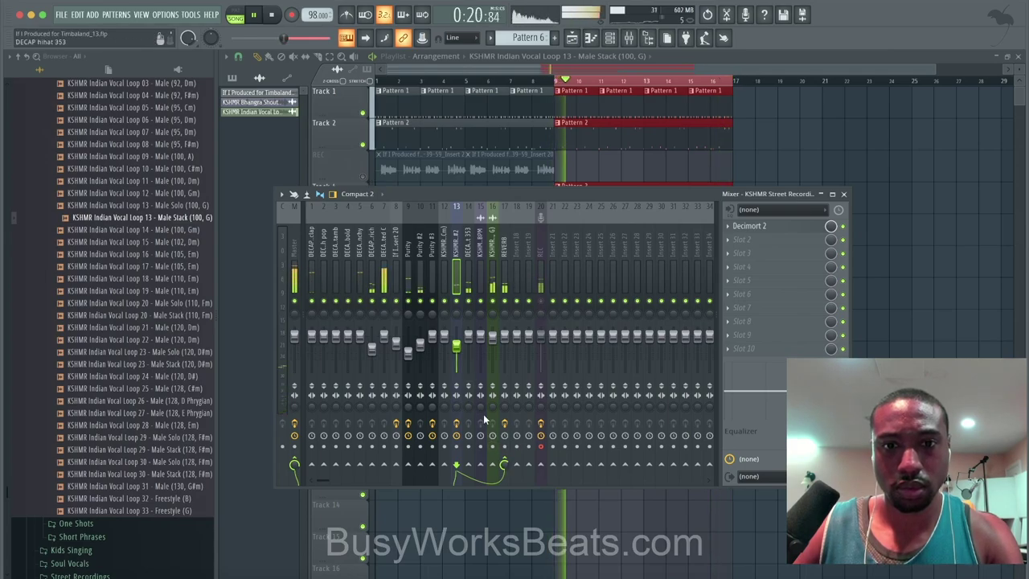
Shorten the decay of ValhallaVintageVerb on the REVERB track to 1.70 s and close the plugin
left_click(505, 270)
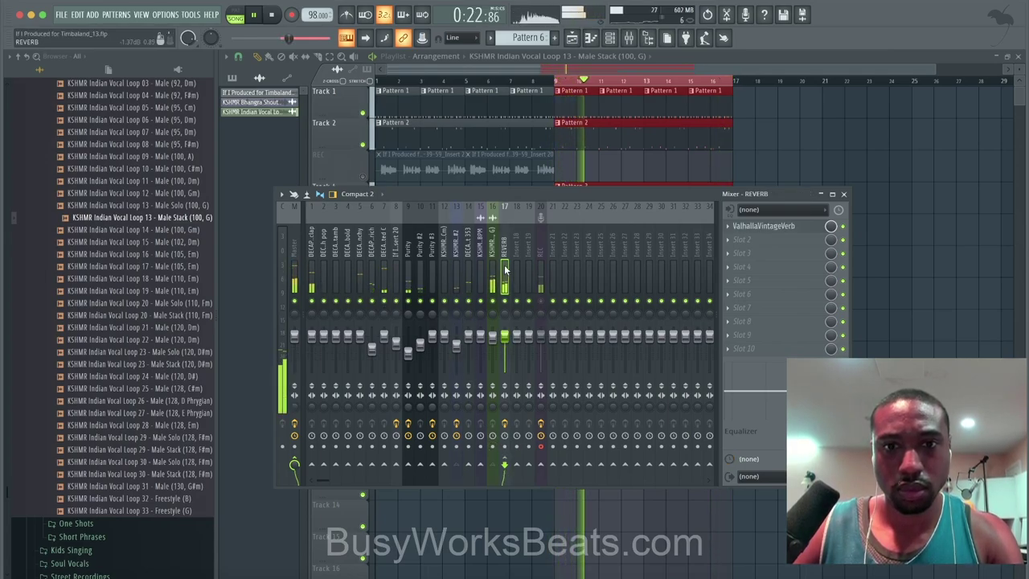
left_click(767, 227)
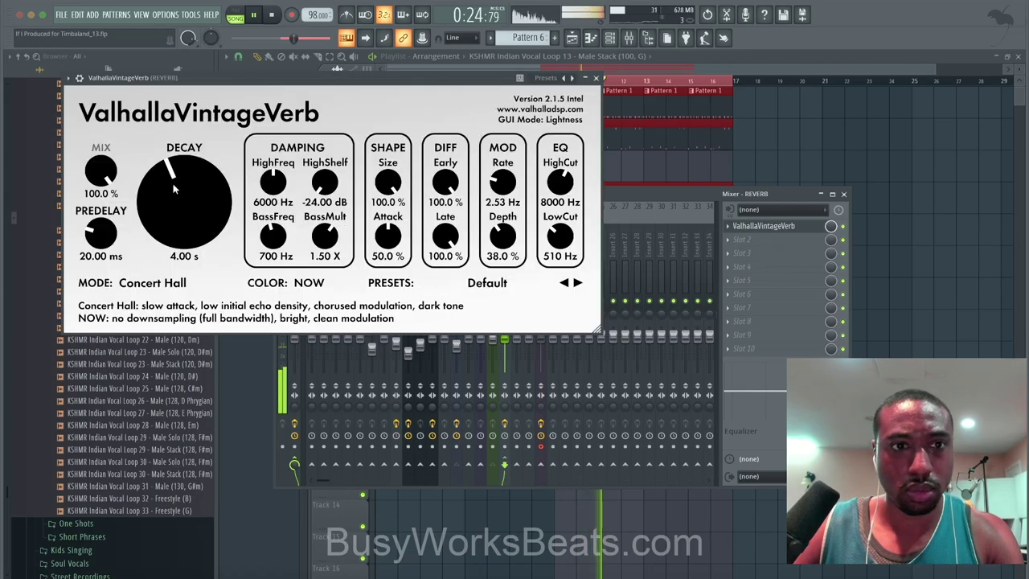
left_click_drag(174, 187, 166, 191)
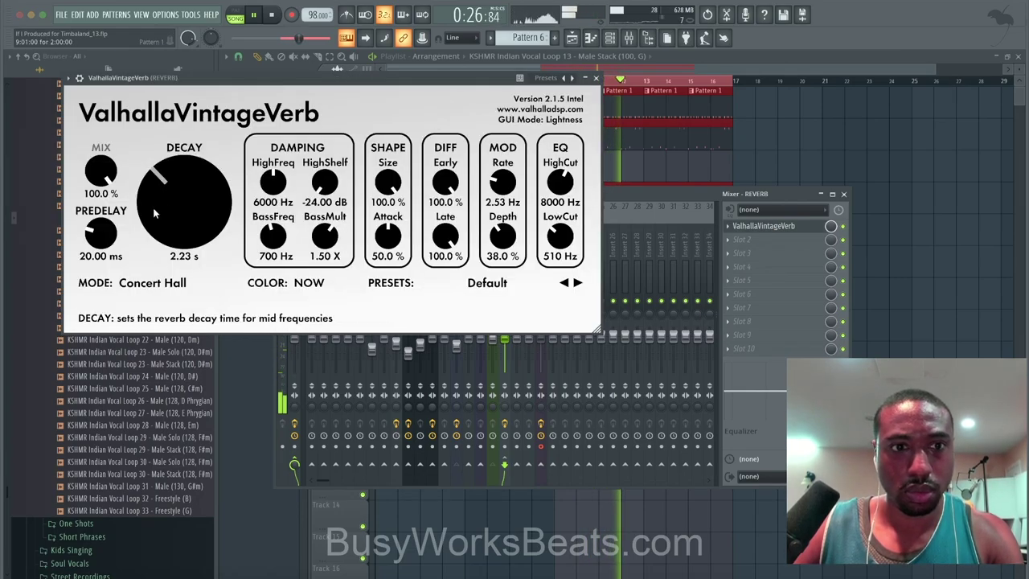
left_click_drag(154, 213, 153, 215)
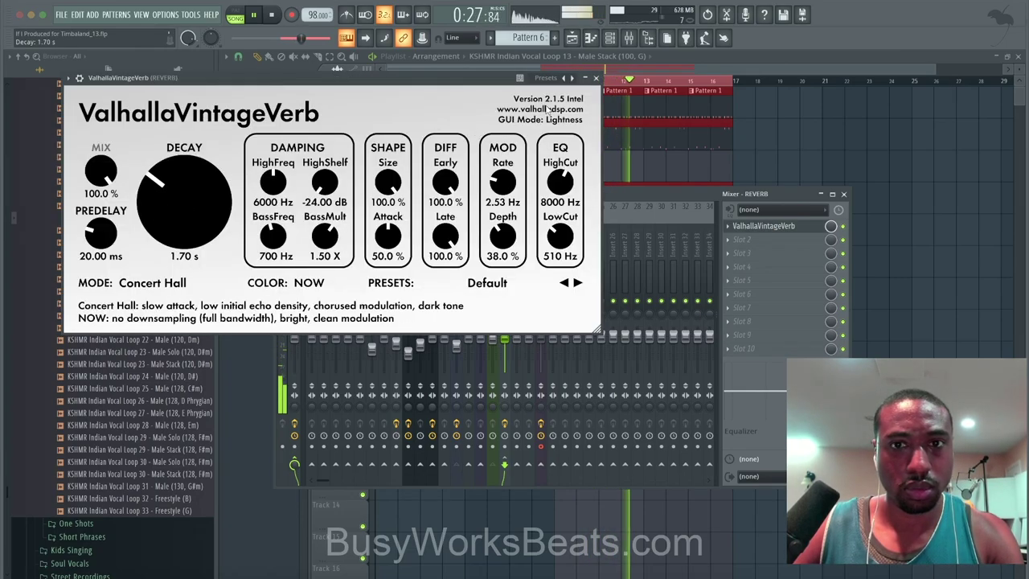
left_click(596, 78)
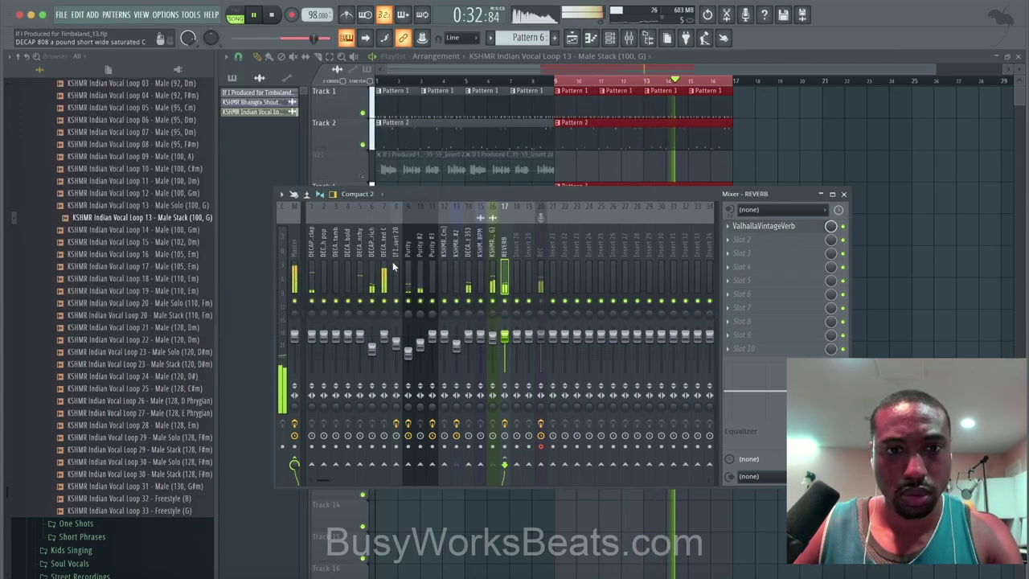
Send the Purity and Purity #2 mixer tracks to the REVERB track
left_click(412, 261)
left_click(504, 465)
left_click(420, 265)
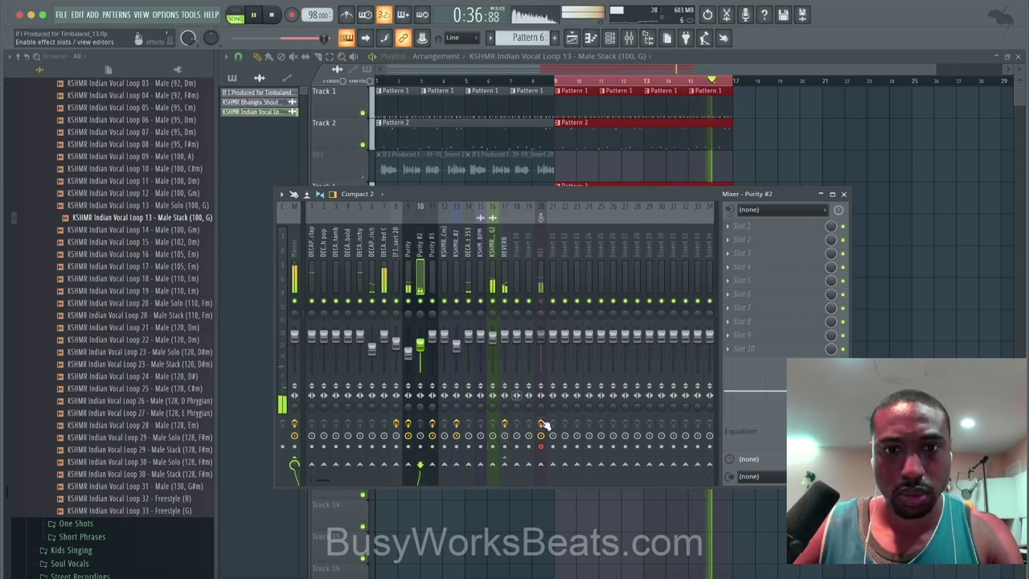
left_click(504, 464)
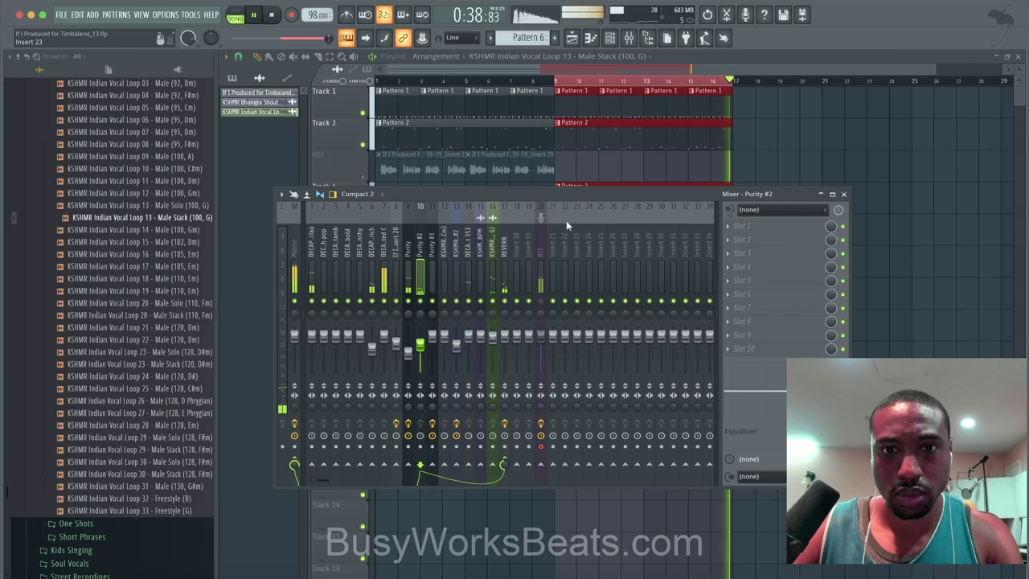
Raise the decay time of ValhallaVintageVerb on the REVERB track, and close the plugin and the mixer
left_click(505, 257)
left_click(772, 227)
left_click_drag(204, 205, 202, 176)
left_click(597, 78)
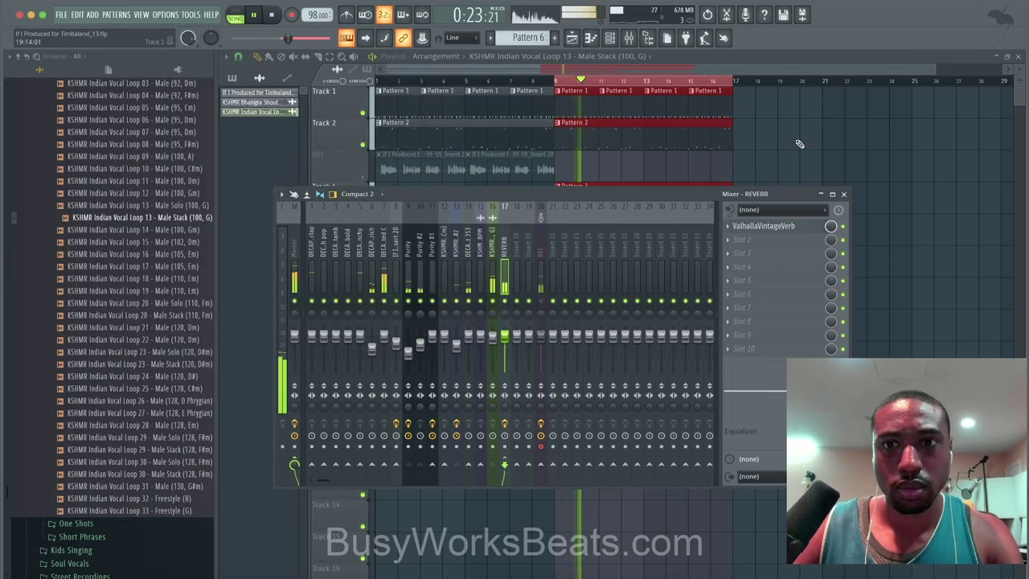
key("F9")
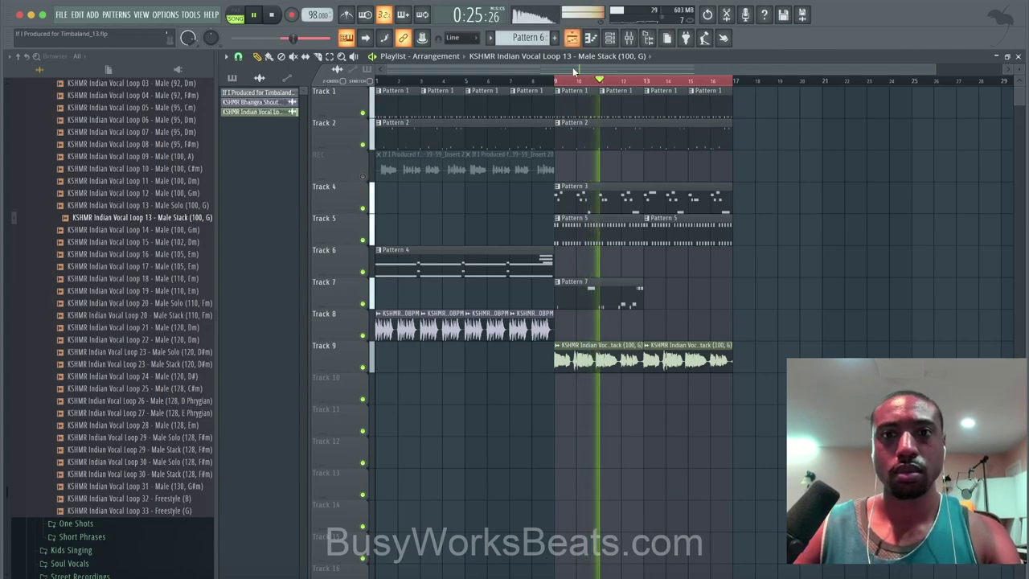
Show all channels in the channel rack, and trim and fade out the DECAP hihat 219 crich sample
key("F6")
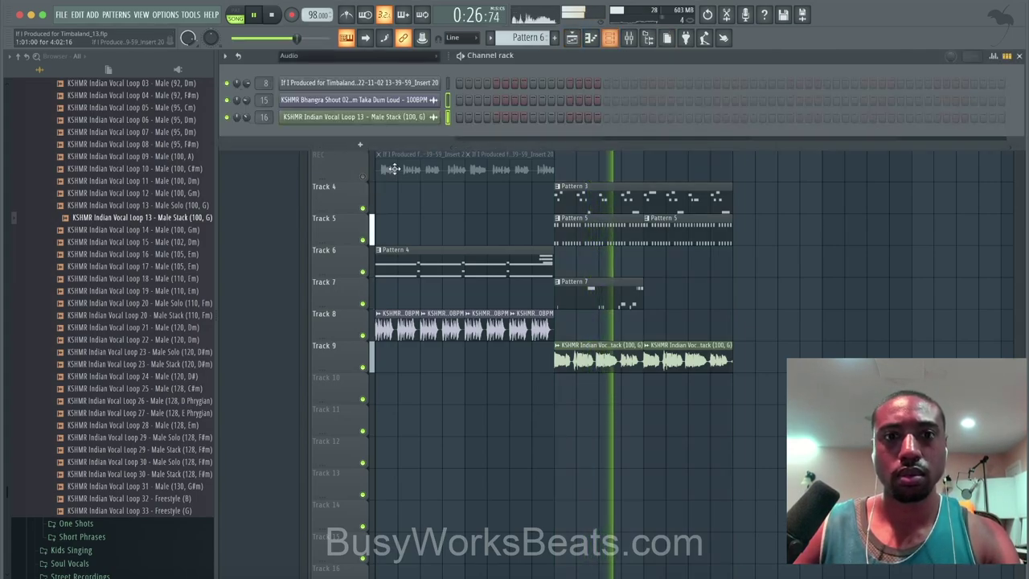
left_click(370, 58)
left_click(368, 69)
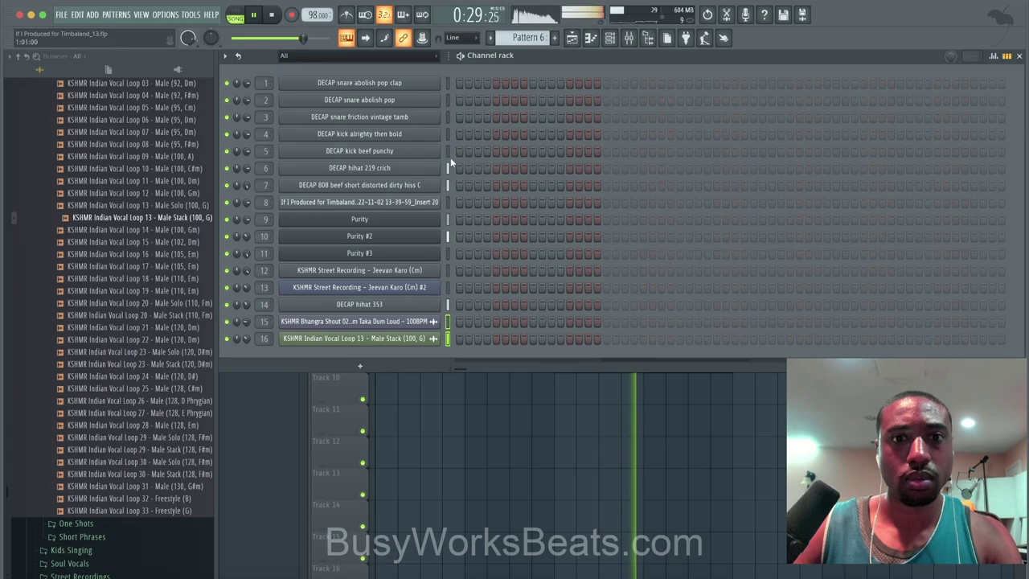
left_click(418, 167)
left_click(289, 147)
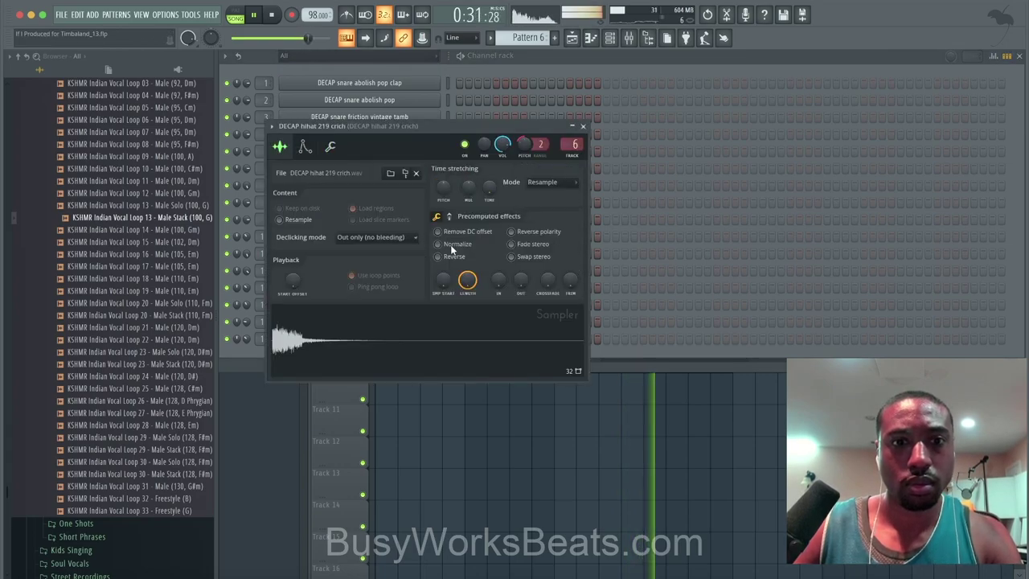
left_click_drag(566, 283, 523, 265)
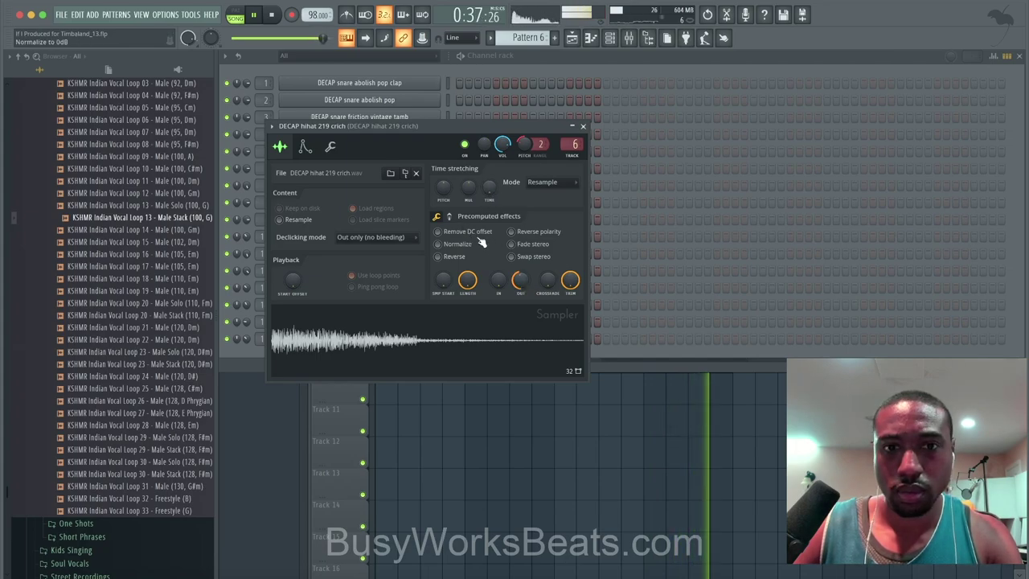
left_click(583, 126)
key("F6")
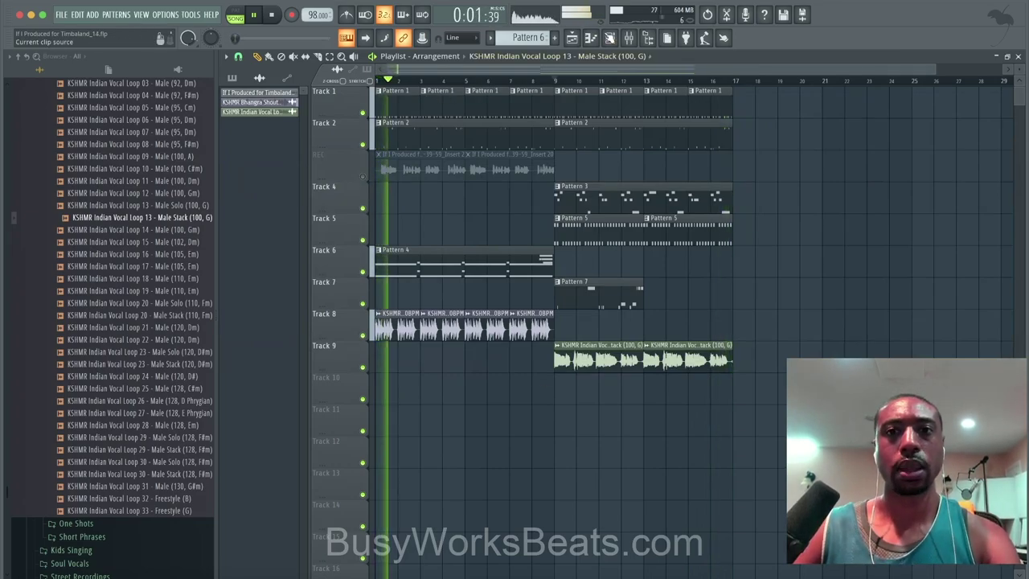
key("F6")
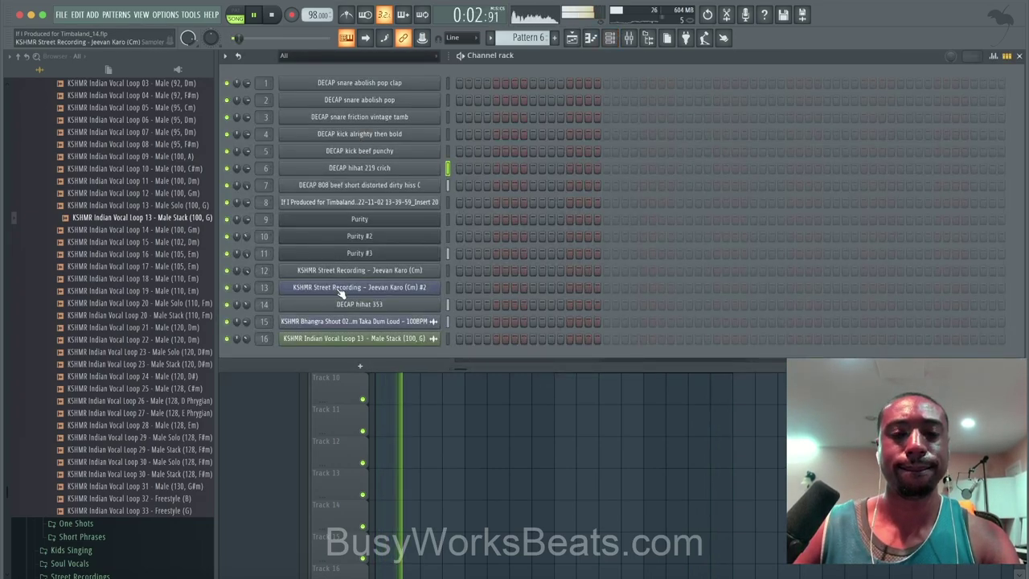
left_click(360, 366)
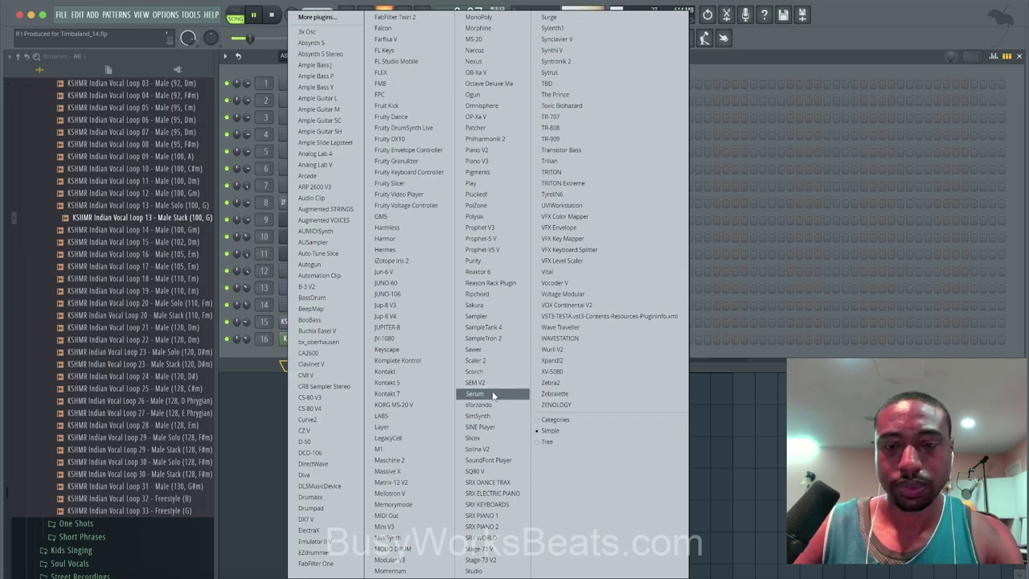
left_click(792, 334)
key("F6")
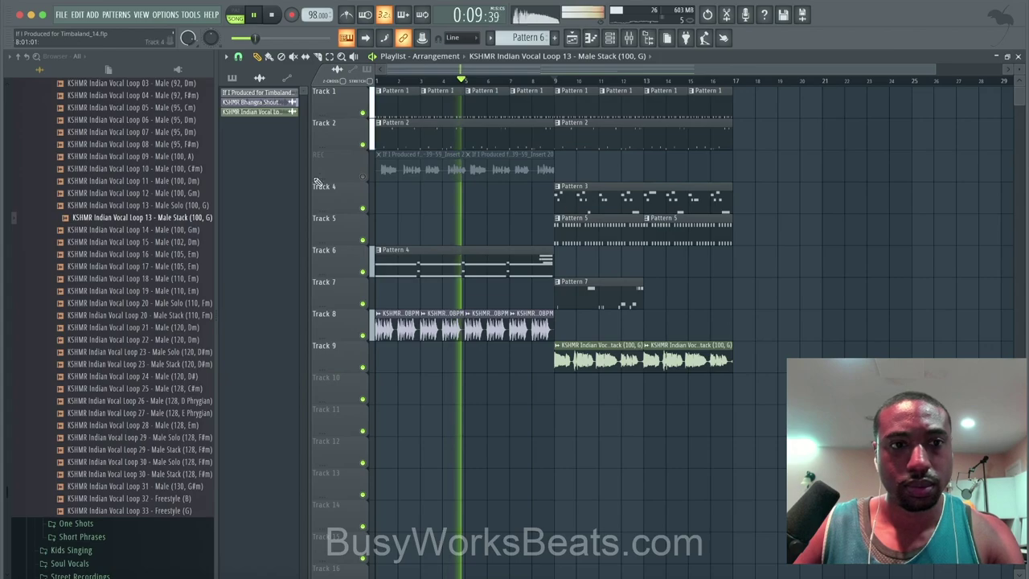
Collapse the browser folders, raise the gain of TR5 Classic Clipper on the Master track to 4.6 dB, and close the plugin and mixer
left_click(19, 58)
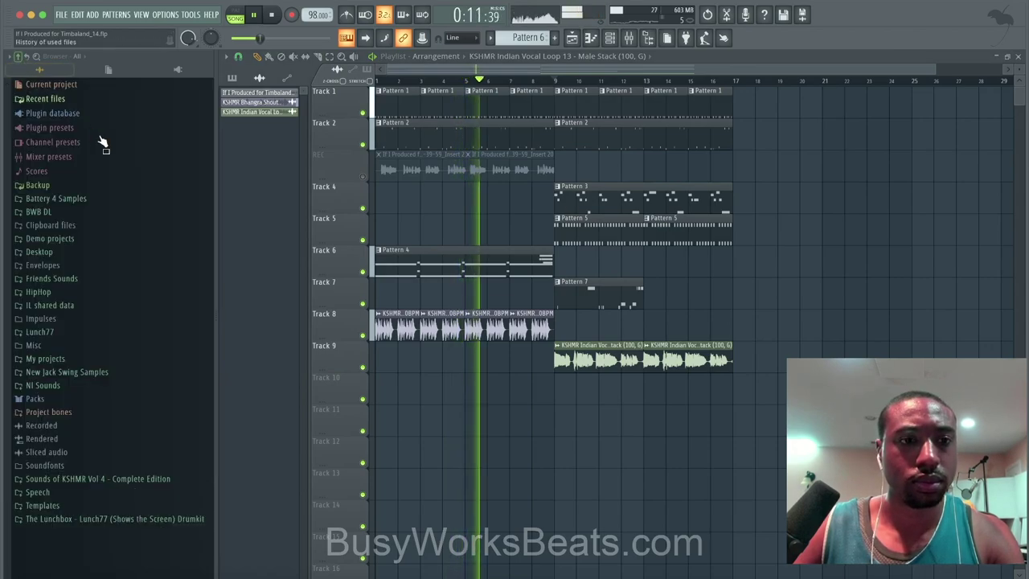
key("F9")
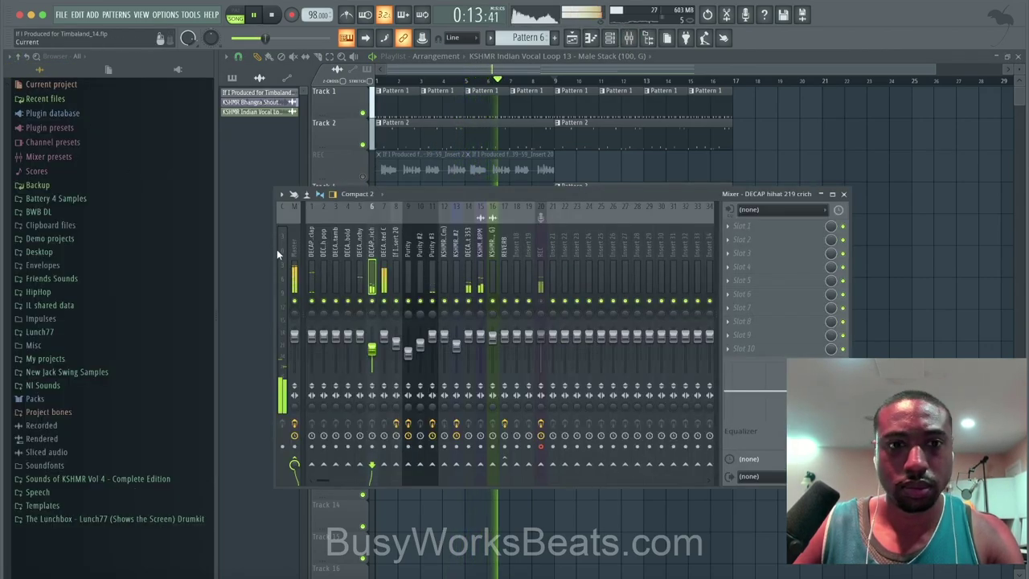
left_click(279, 255)
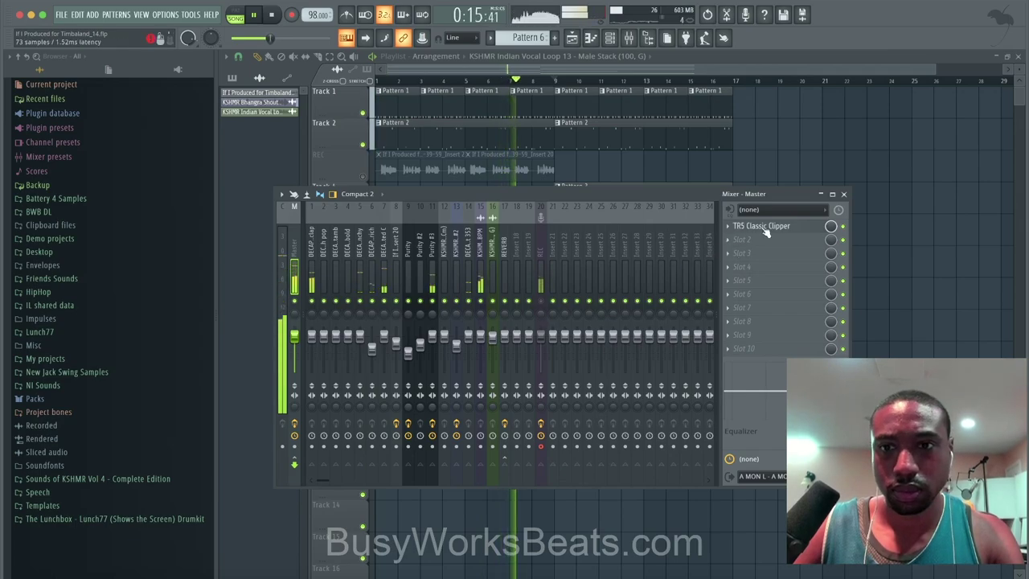
left_click(761, 226)
mouse_move(225, 191)
left_mouse_down()
mouse_move(225, 206)
mouse_move(217, 184)
left_mouse_up()
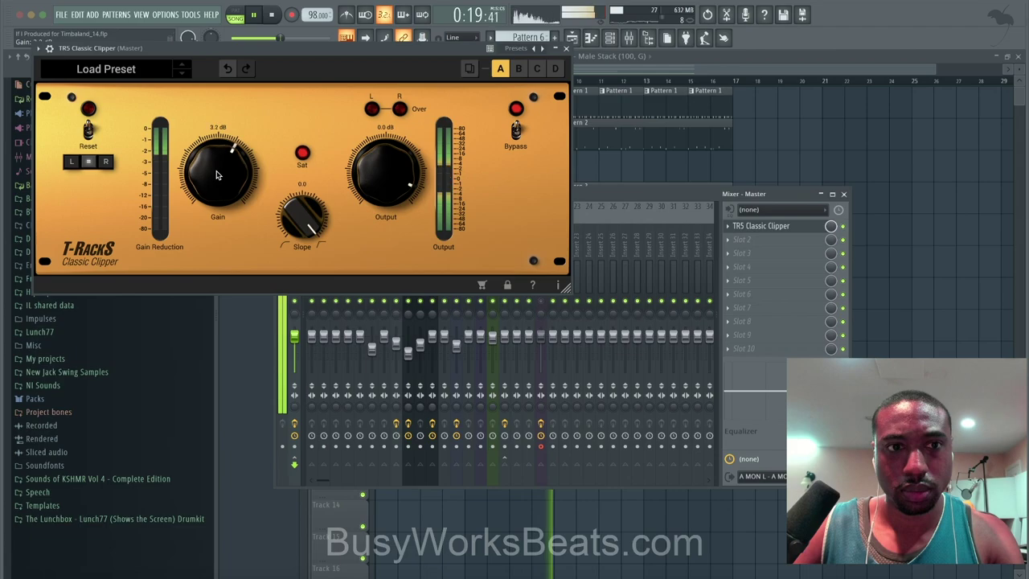
left_click_drag(214, 169, 214, 168)
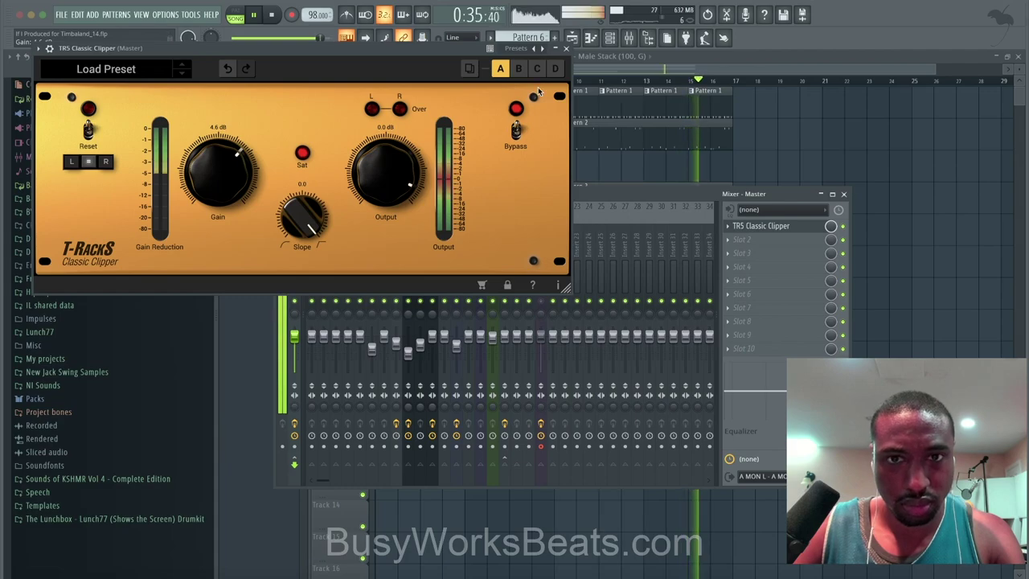
left_click(566, 50)
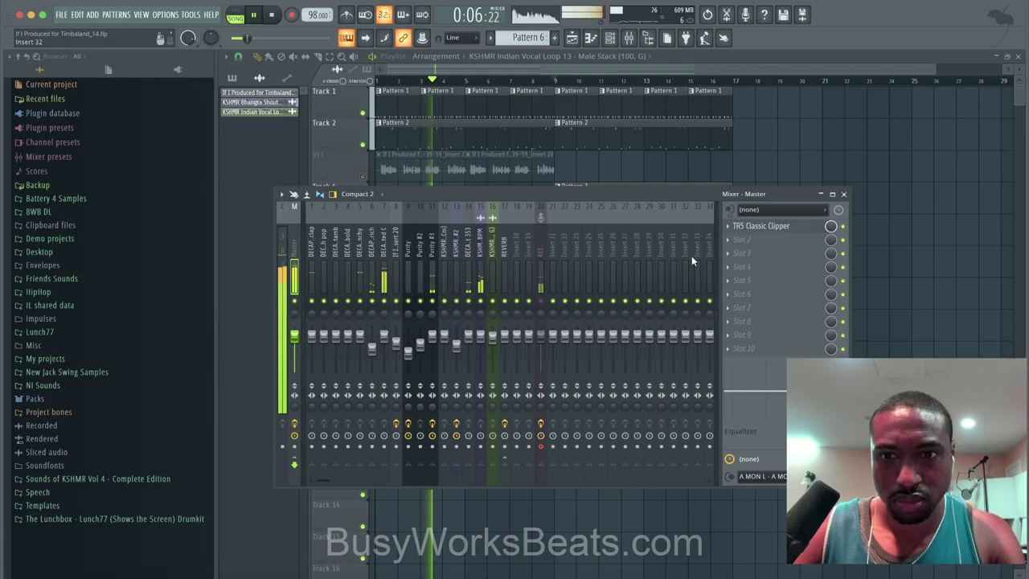
key("F9")
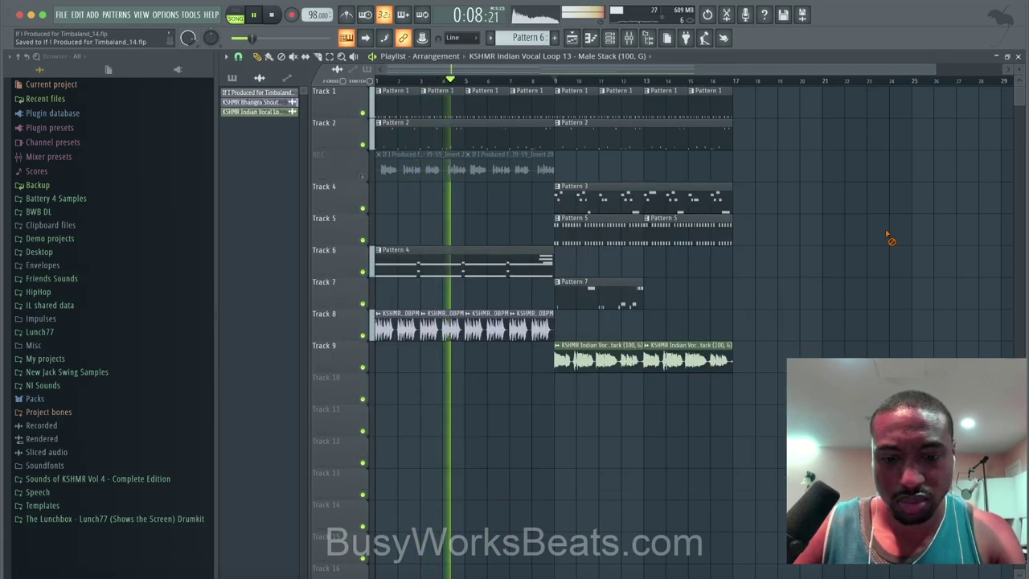
left_click(610, 38)
left_click(610, 37)
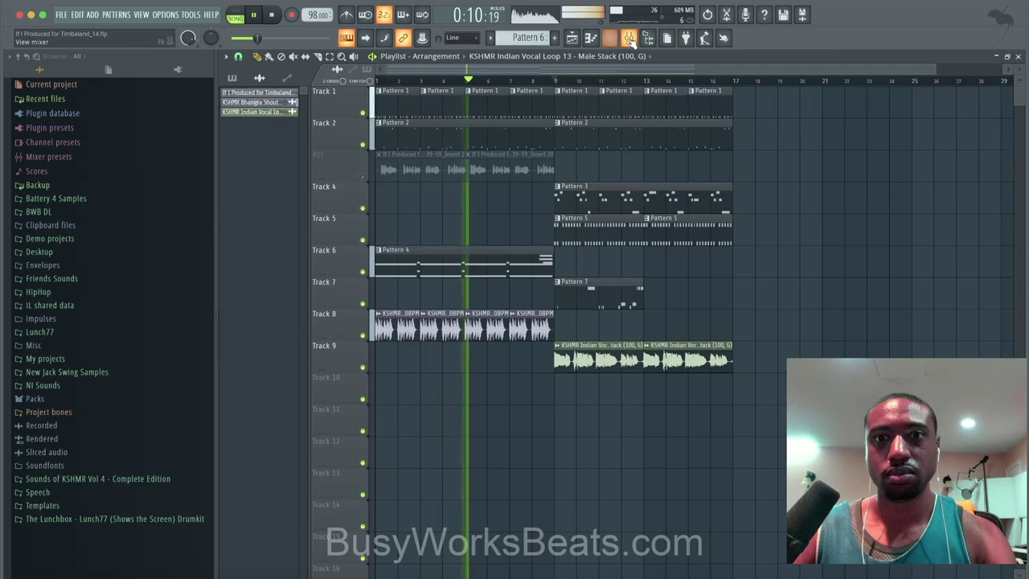
left_click(630, 37)
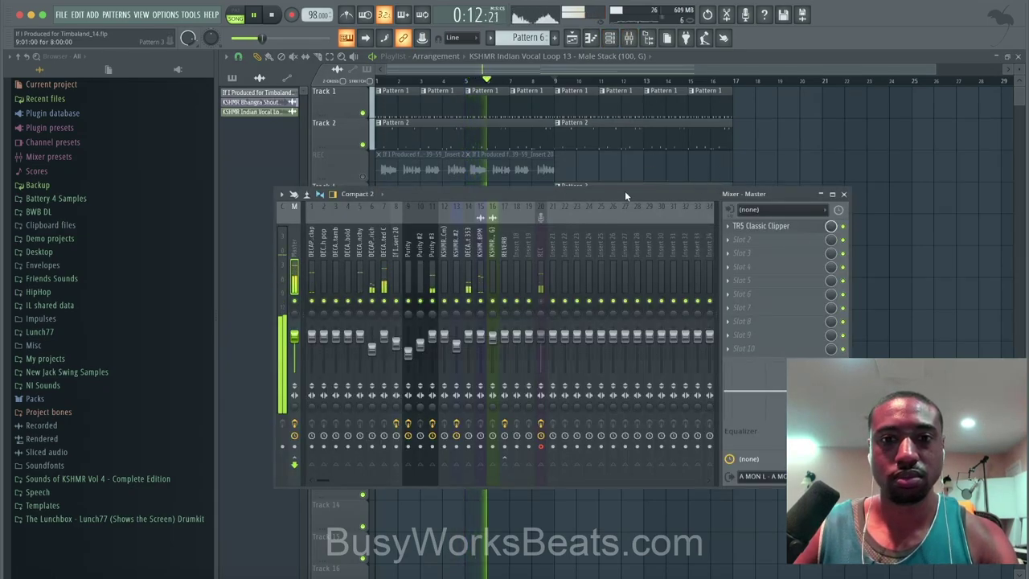
left_click(844, 195)
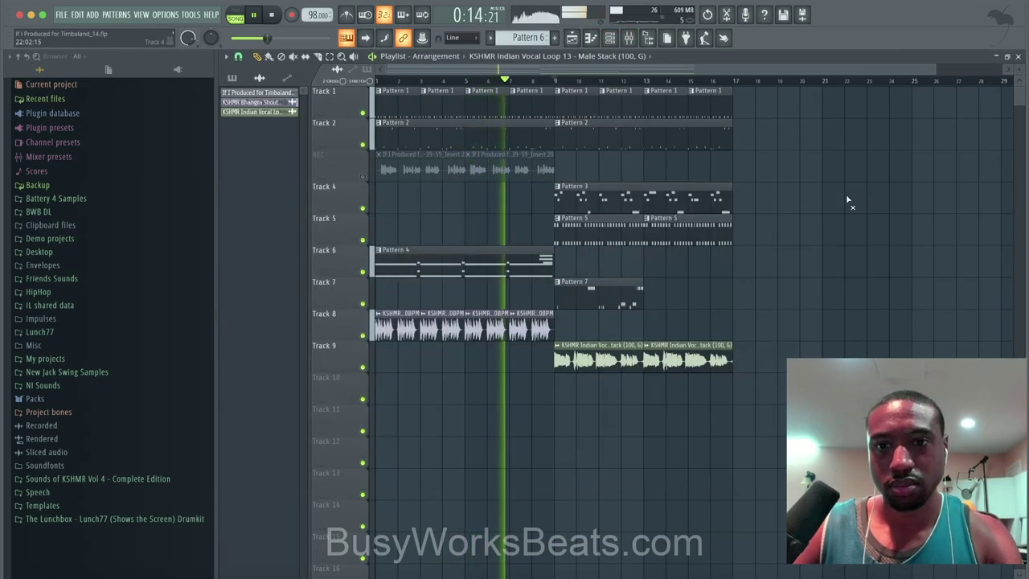
Add Kickstart 2 to the KSHMR Indian Vocal Loop 13 mixer track and reset the track's volume to its default
left_click(636, 47)
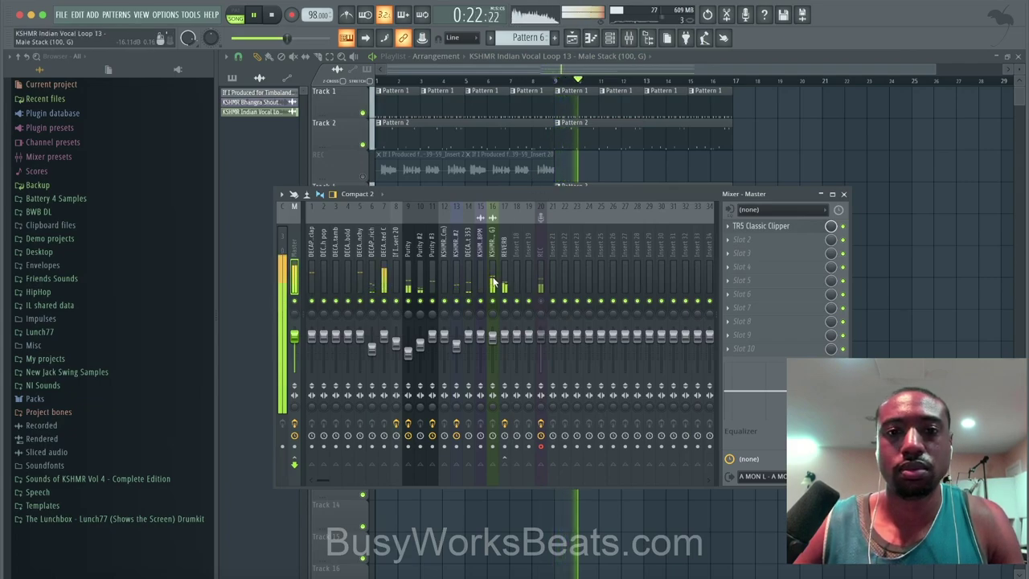
left_click(494, 283)
left_click(738, 226)
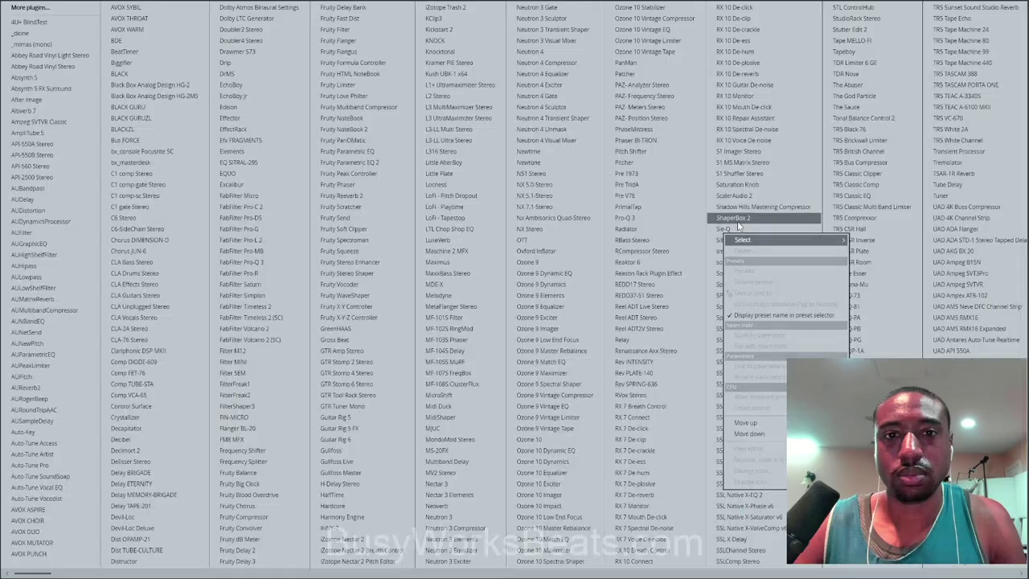
left_click(476, 29)
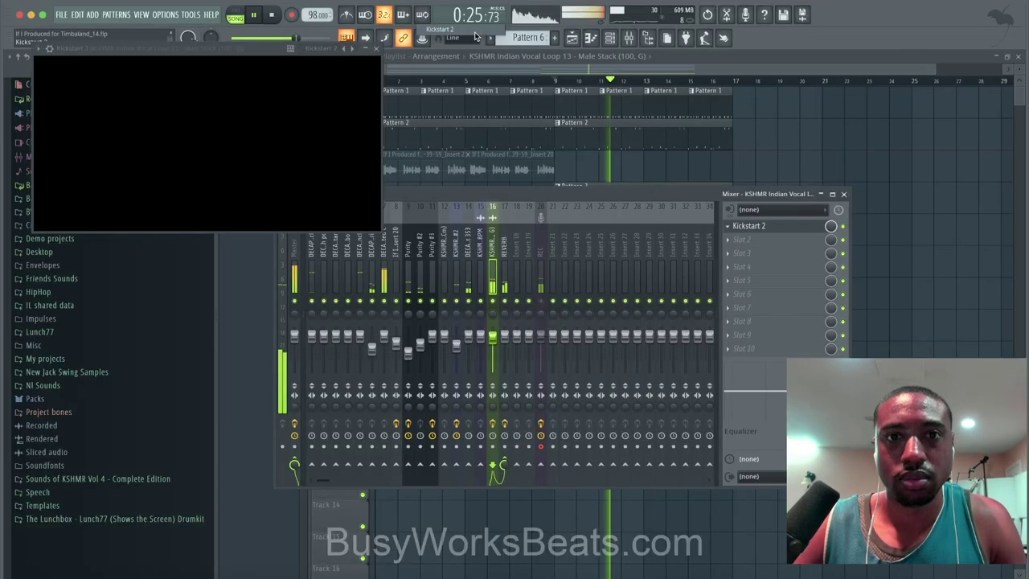
left_click(376, 48)
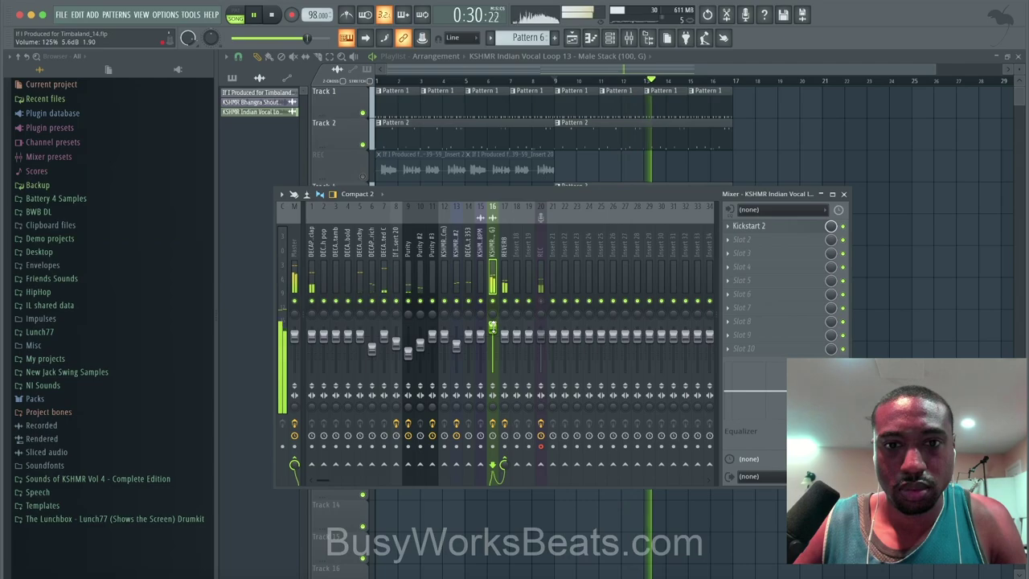
right_click(493, 328)
left_click(505, 334)
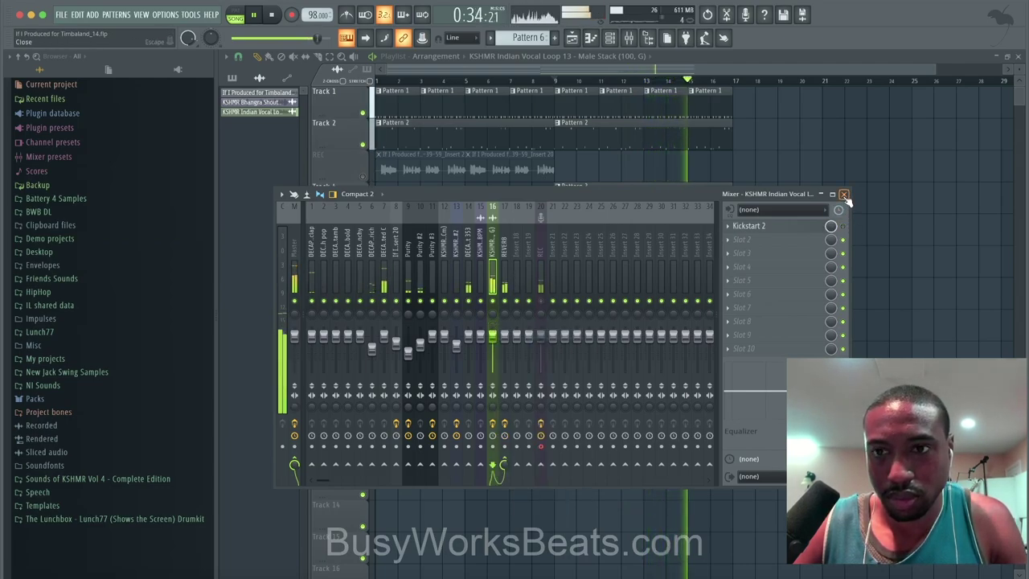
left_click(843, 195)
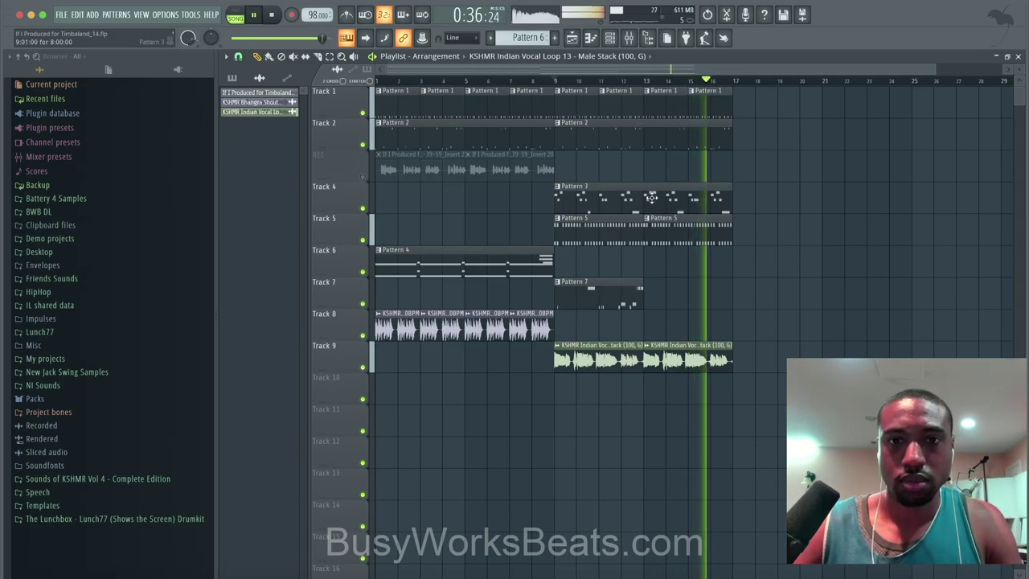
left_click(610, 37)
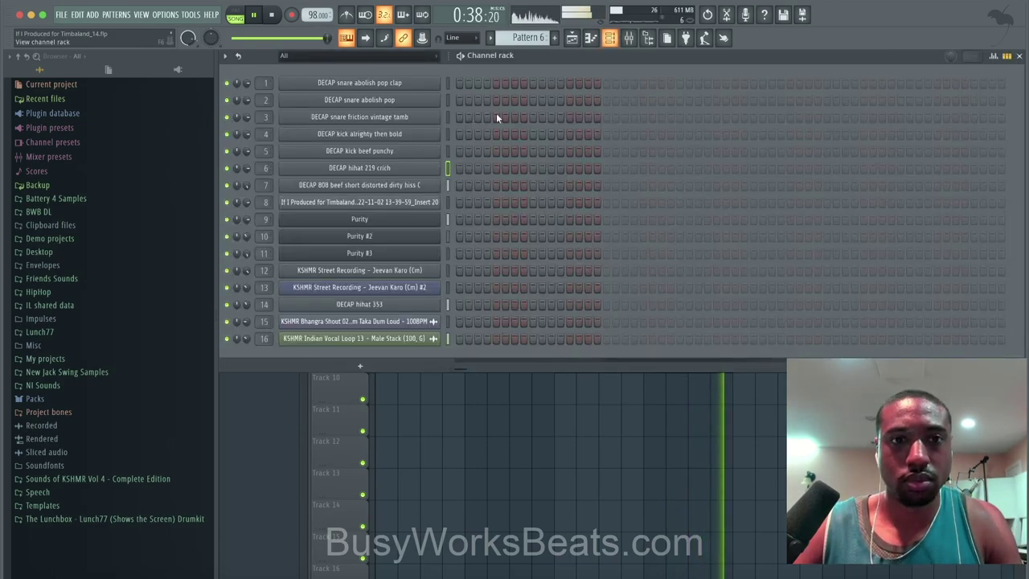
left_click(517, 425)
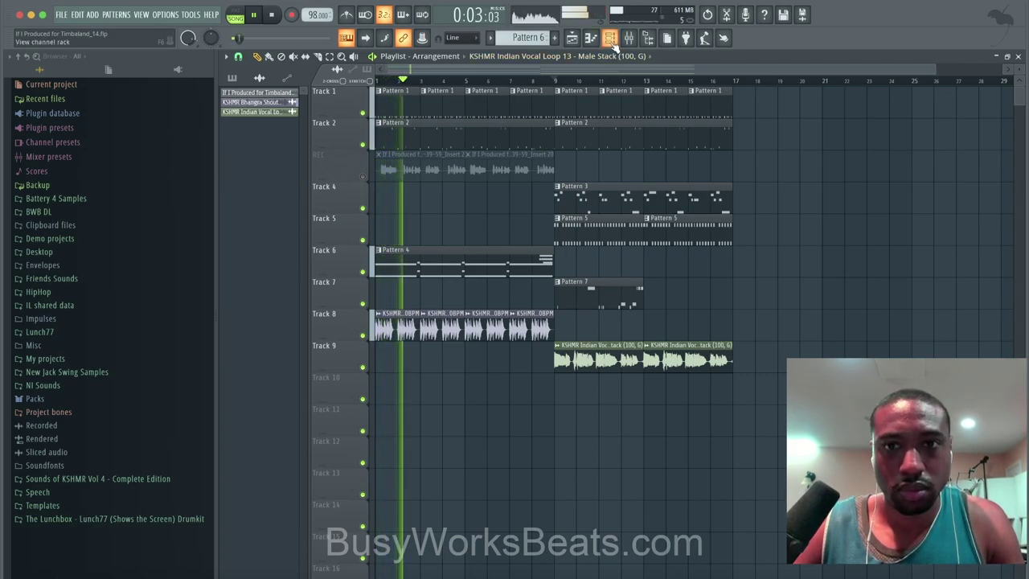
key("F6")
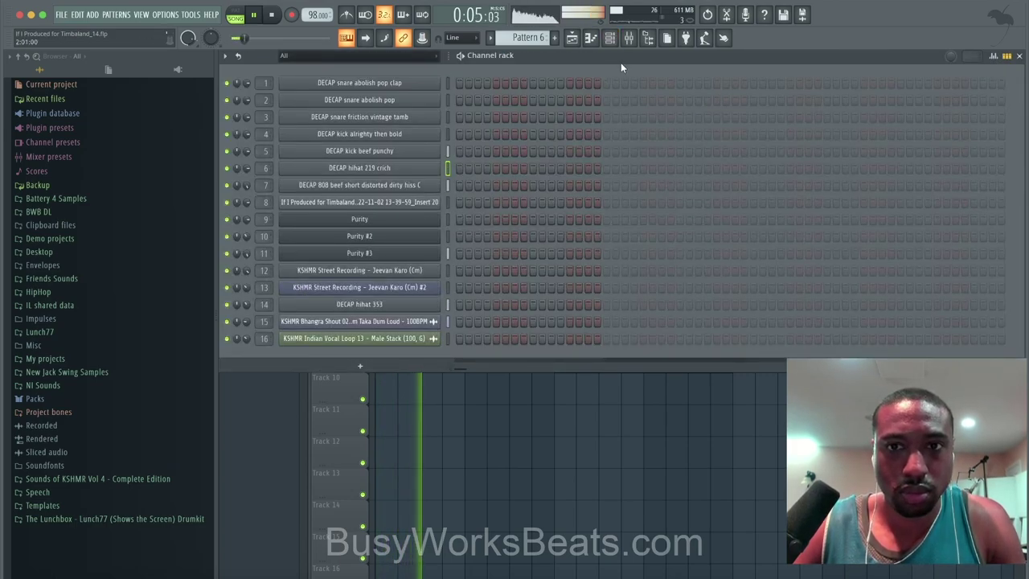
left_click(629, 38)
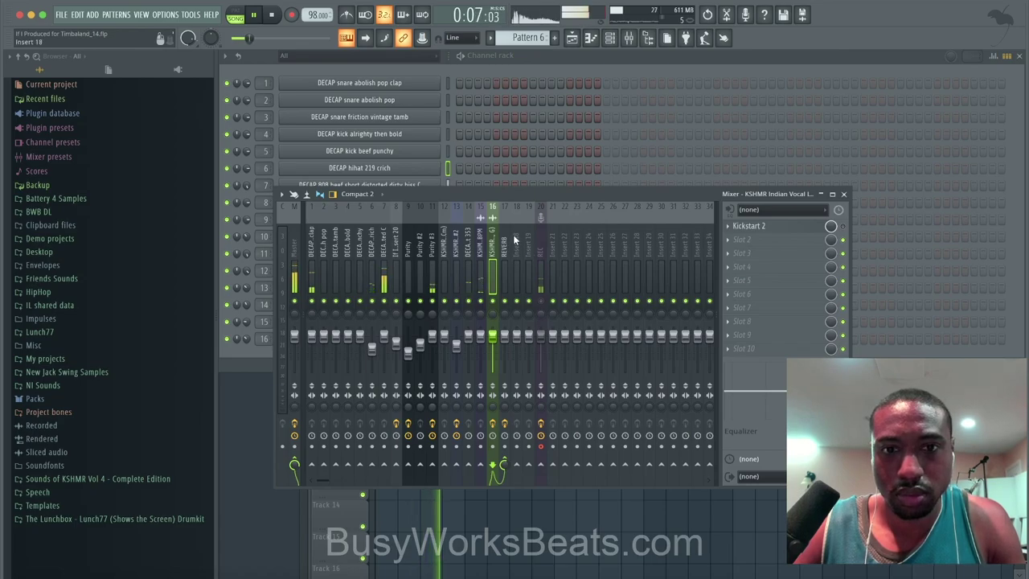
left_click(486, 245)
left_click(740, 238)
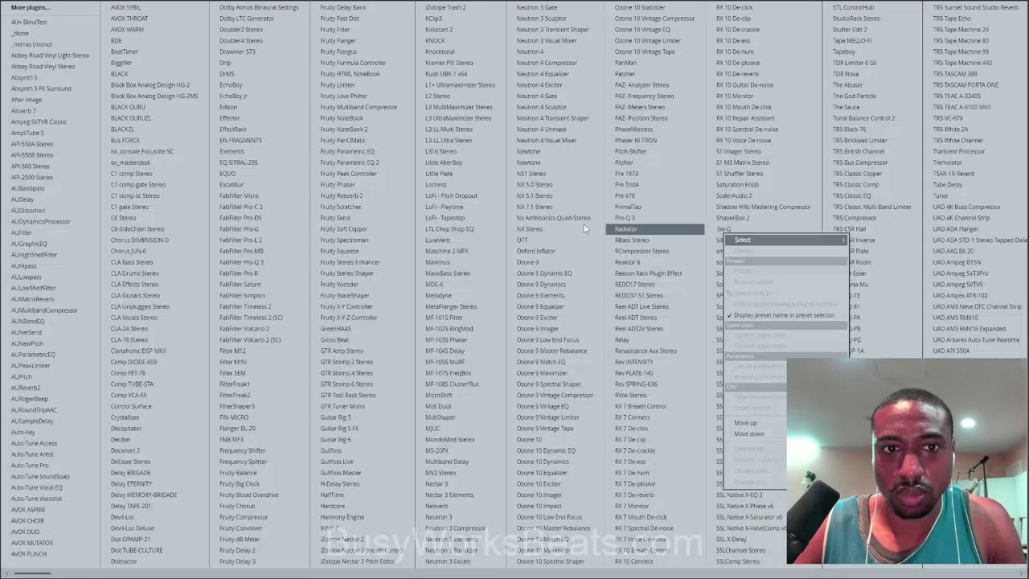
left_click(476, 215)
key("F5")
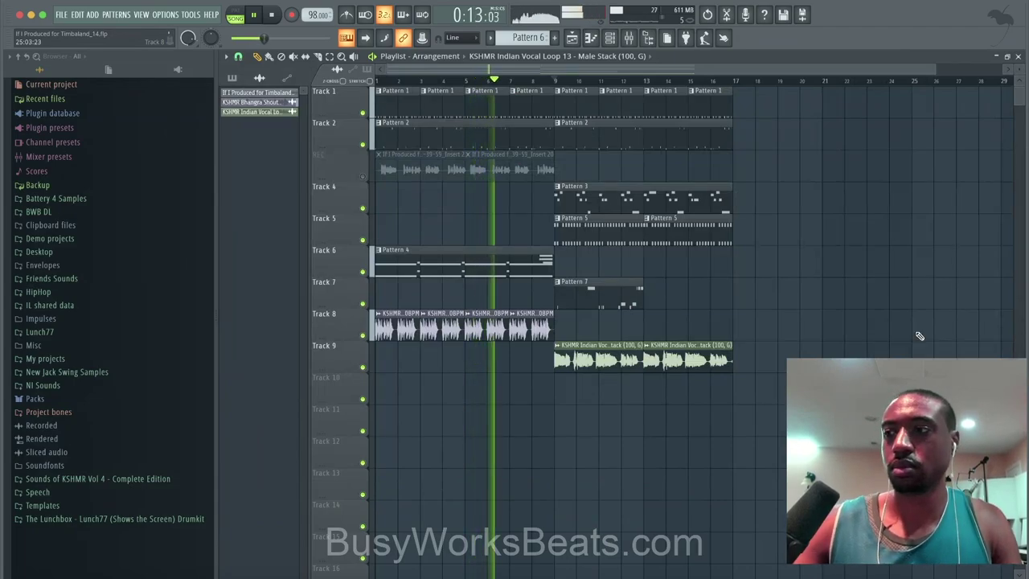
key("F9")
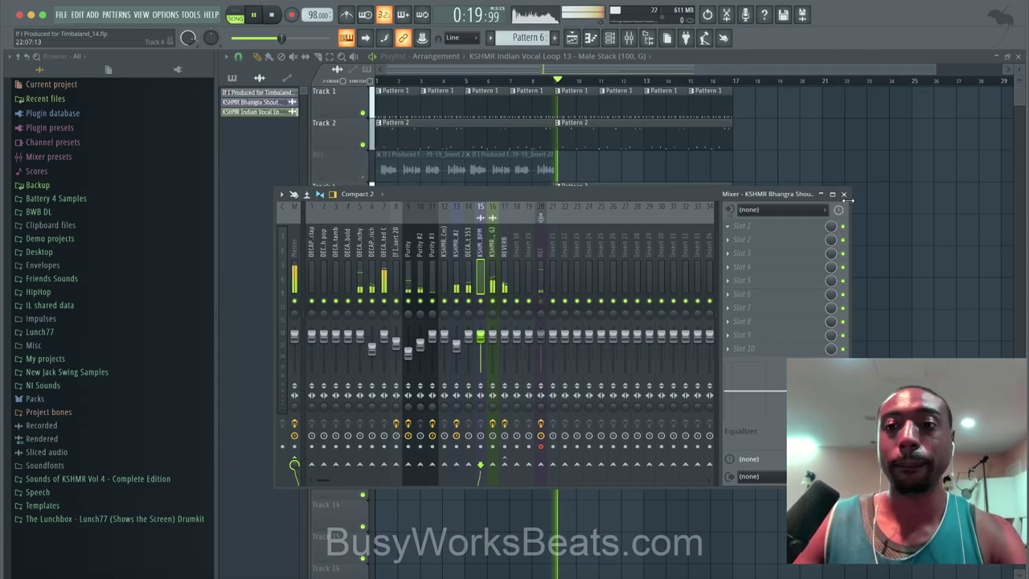
left_click(843, 194)
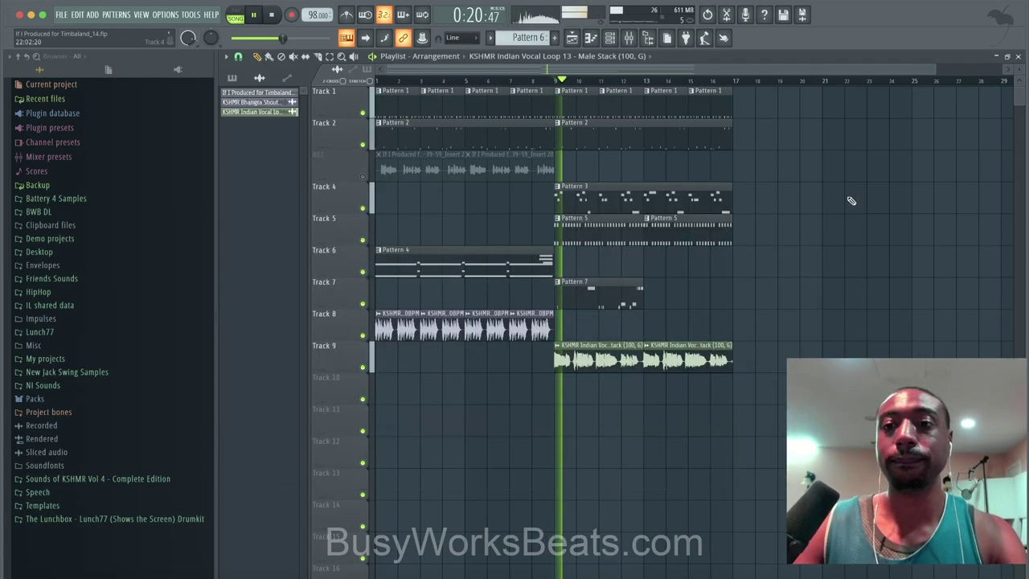
left_click(630, 38)
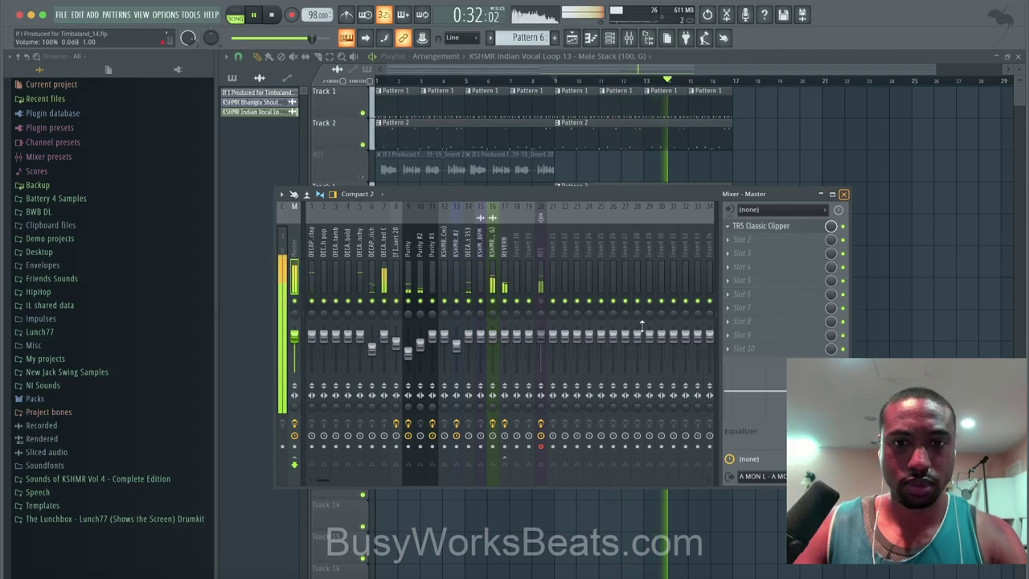
left_click(843, 195)
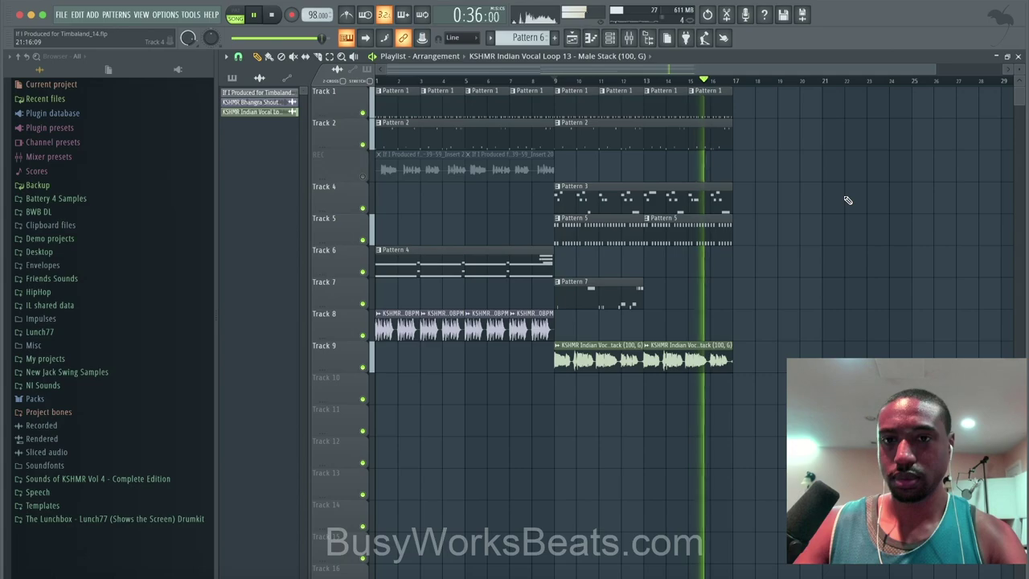
Add FabFilter Pro-MB to the Master track and place it before TR5 Classic Clipper
left_click(629, 39)
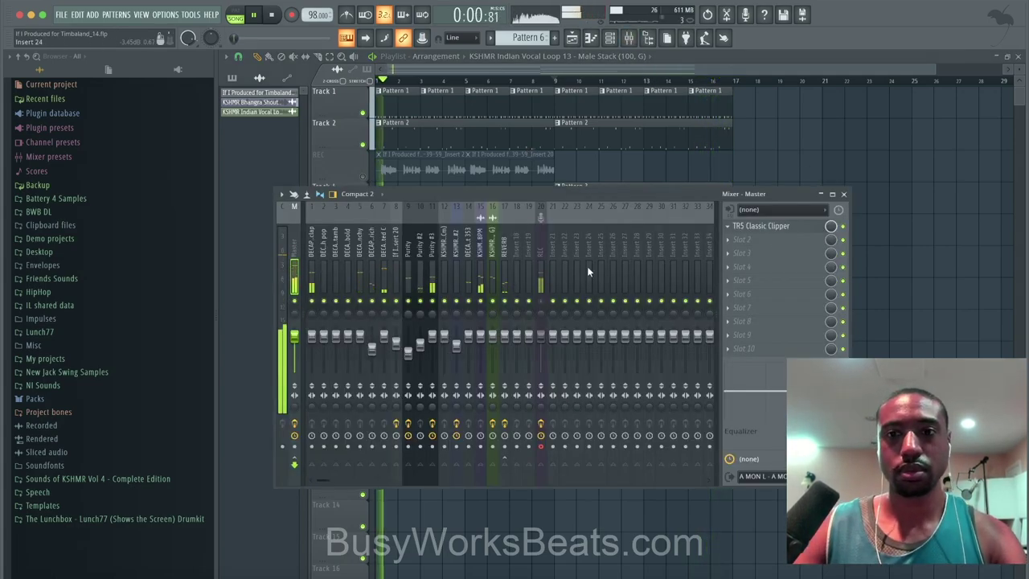
left_click(751, 241)
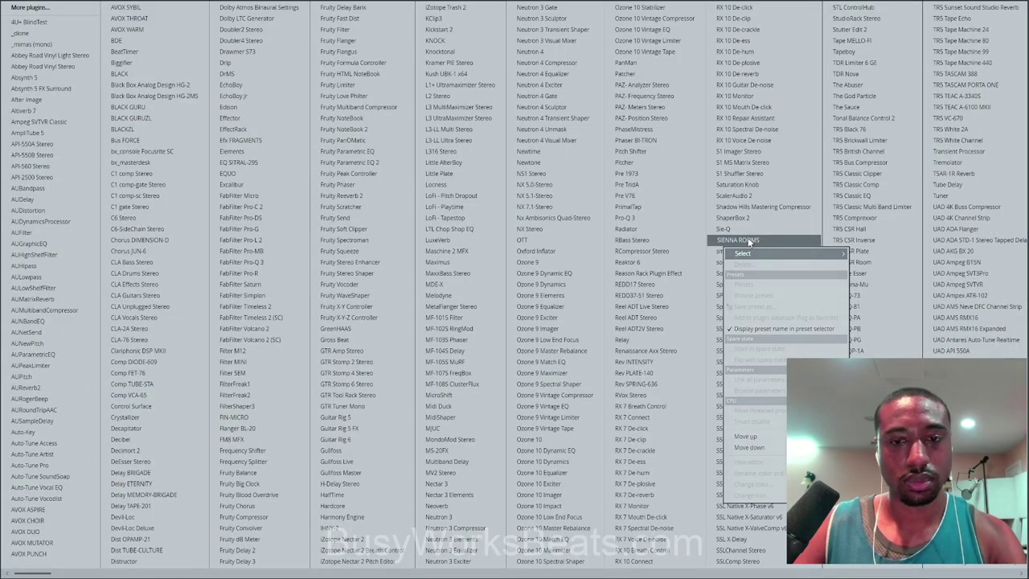
left_click(751, 240)
left_click(751, 241)
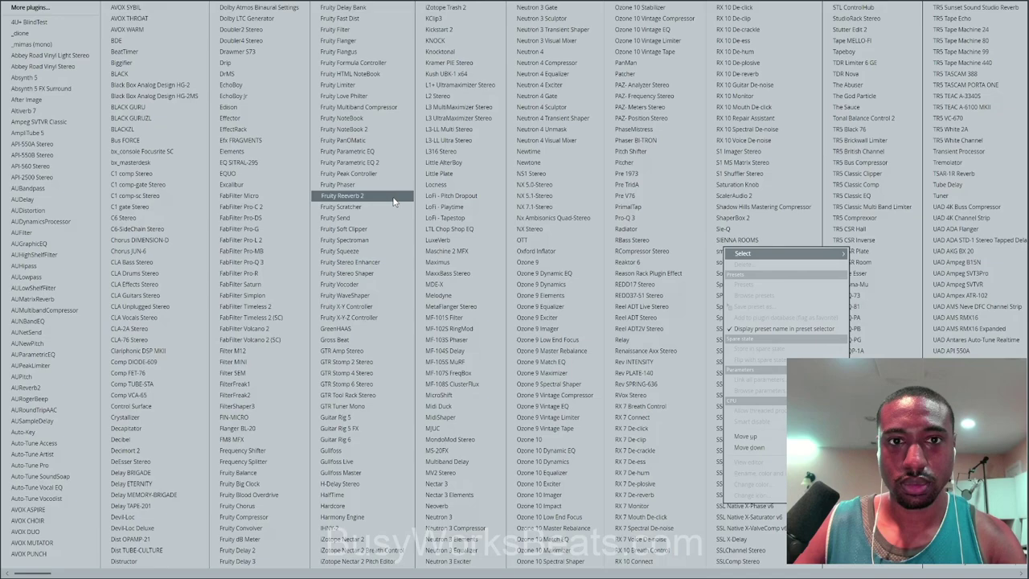
left_click(283, 251)
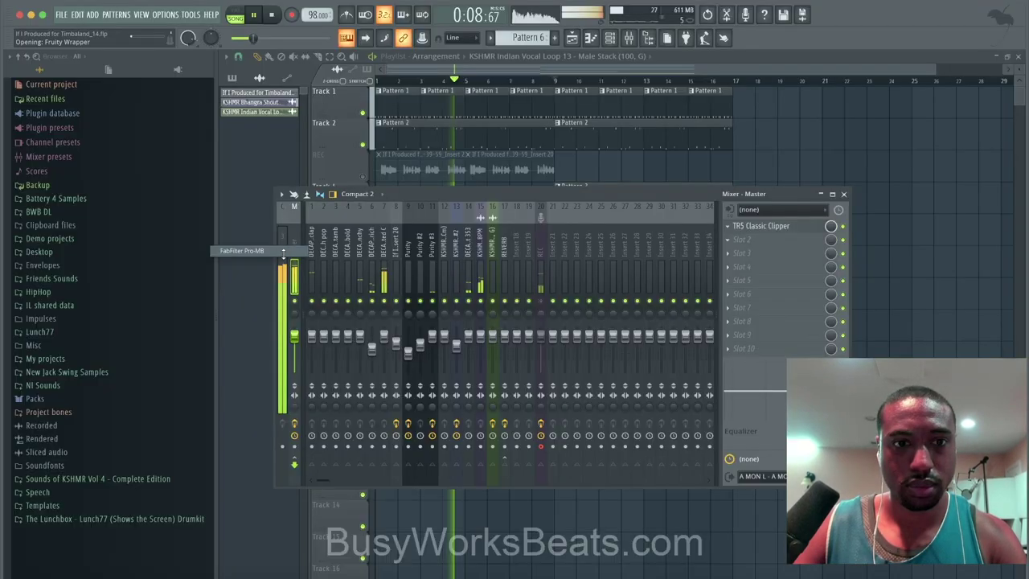
left_click_drag(726, 238, 752, 226)
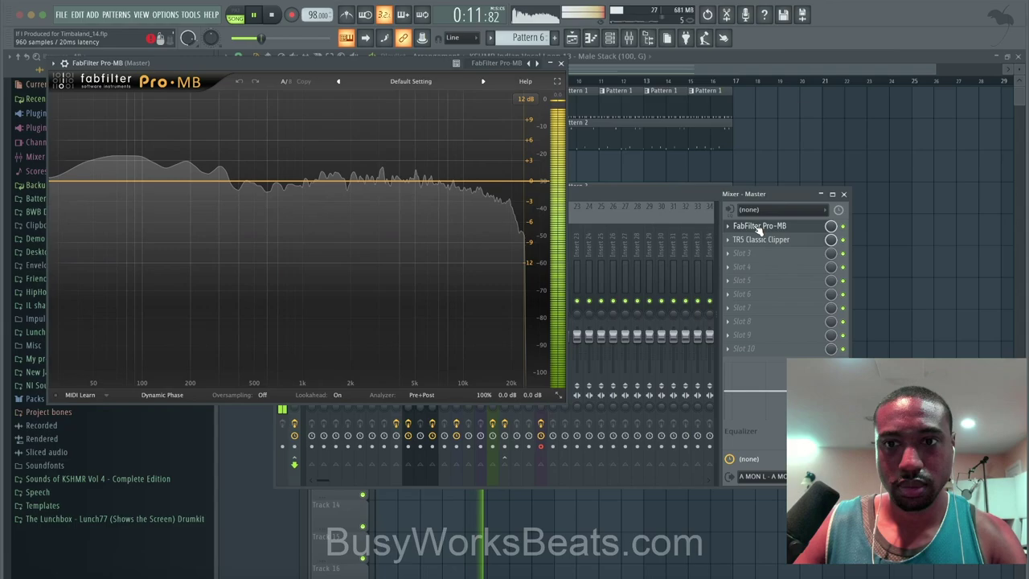
Add a compression band around 3 kHz in Pro-MB, audition it in solo, set its range to -3 dB, and close the plugin
left_click(378, 169)
left_click(341, 101)
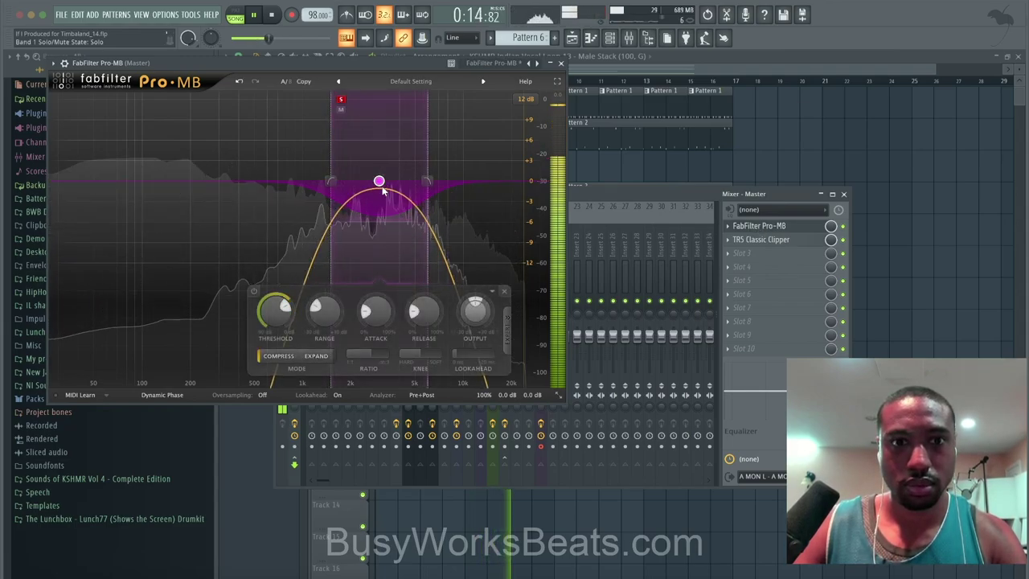
left_click(341, 101)
type("-3")
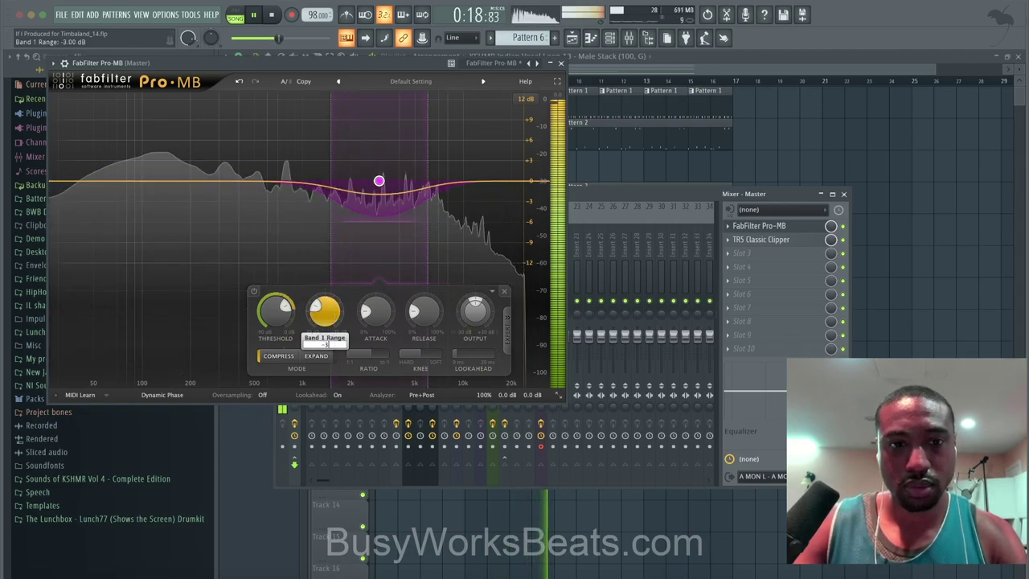
key("Return")
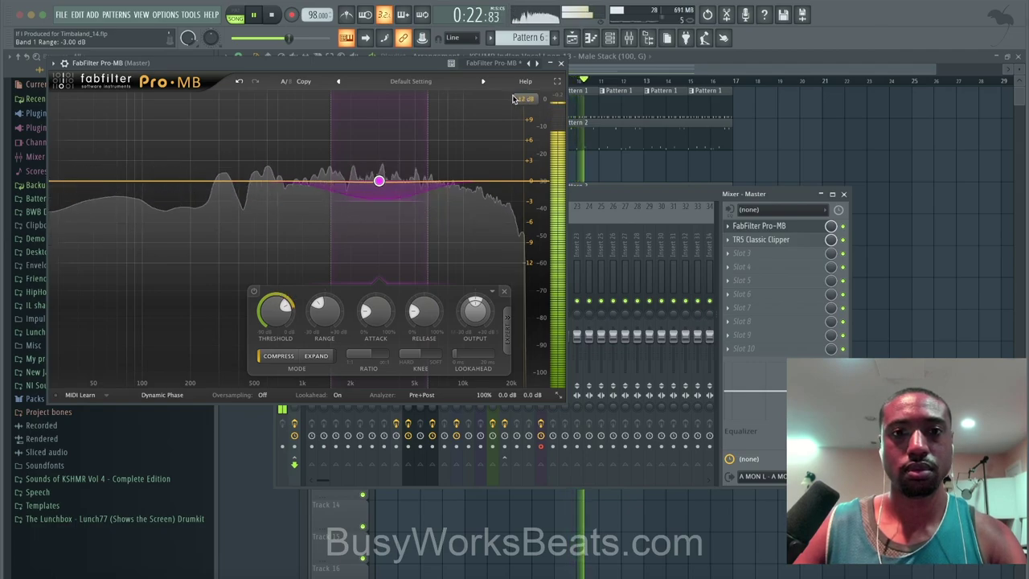
left_click(561, 63)
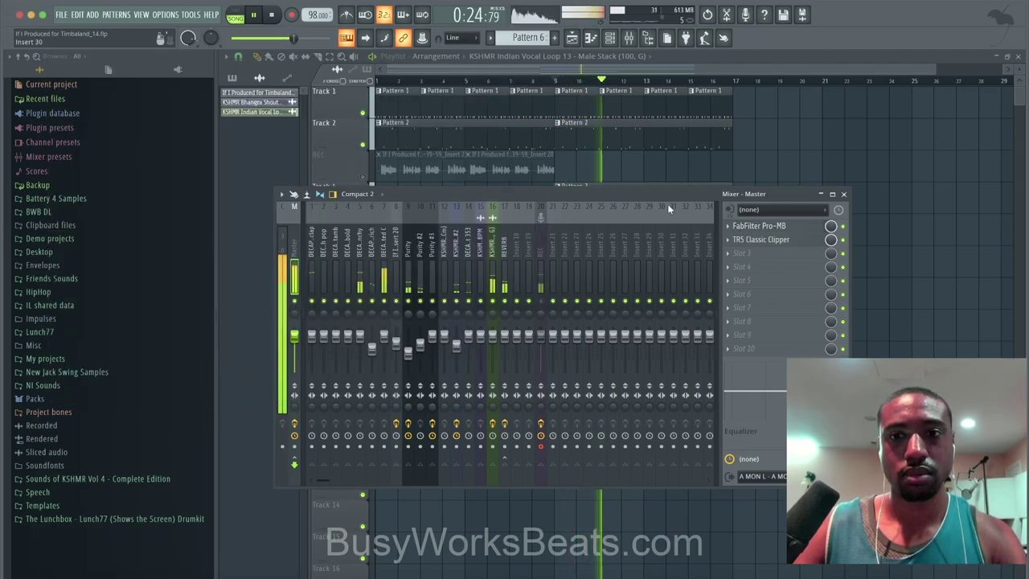
Add a second compression band around 450 Hz to the Master's FabFilter Pro-MB, set its range to -3 dB, and close the plugin
left_click(774, 227)
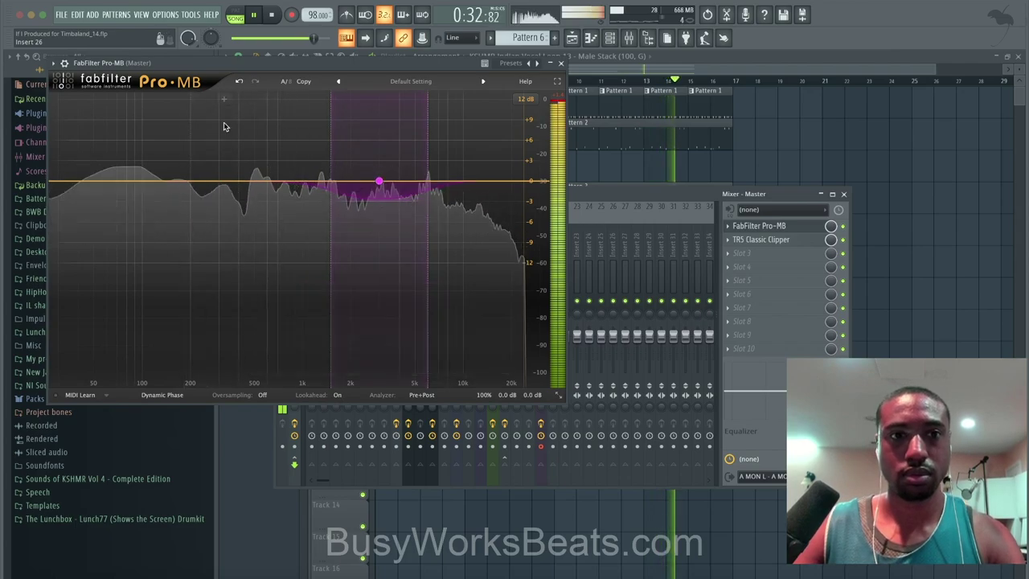
left_click(207, 102)
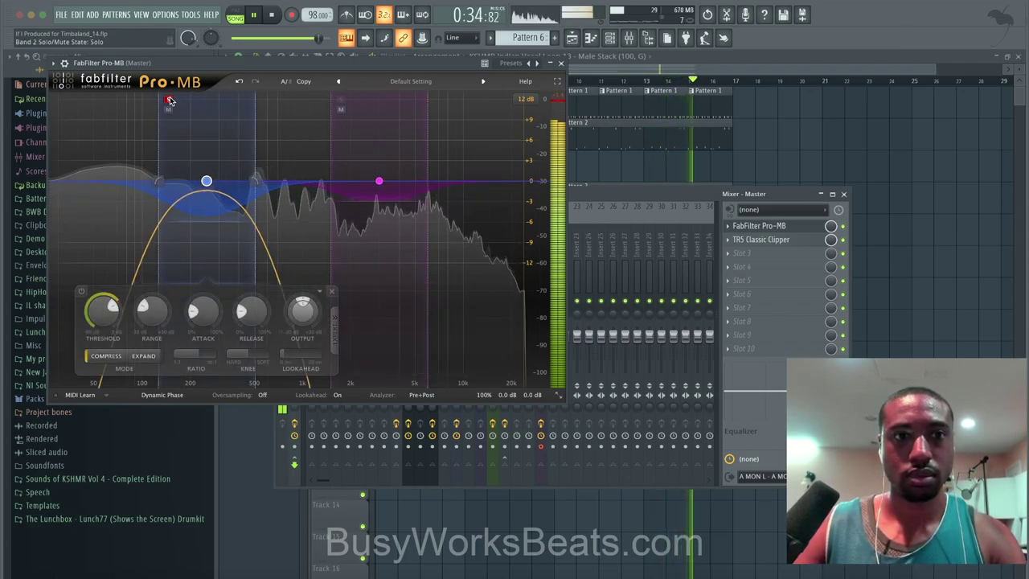
left_click_drag(207, 181, 230, 180)
left_click_drag(305, 181, 250, 179)
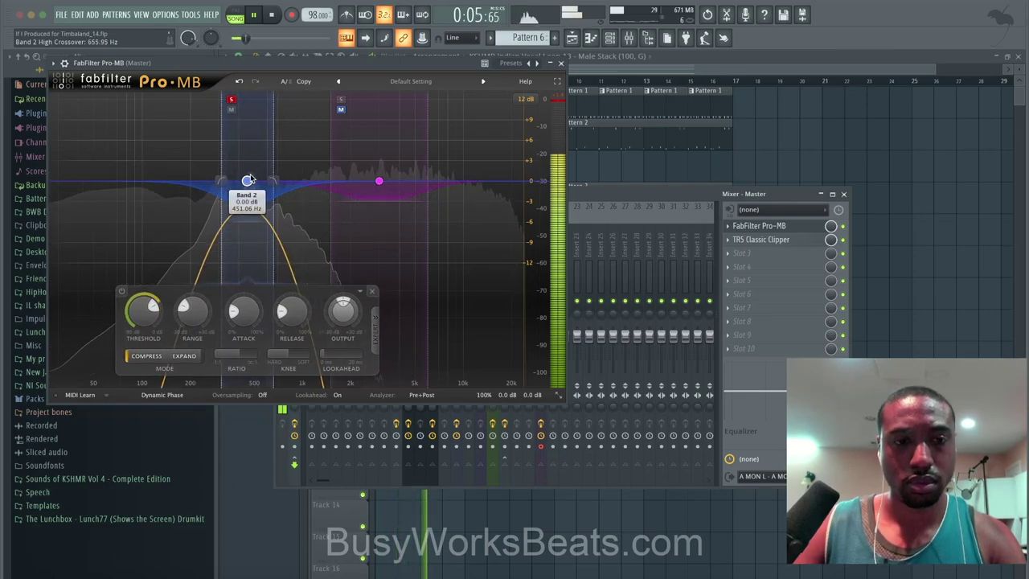
left_click(231, 99)
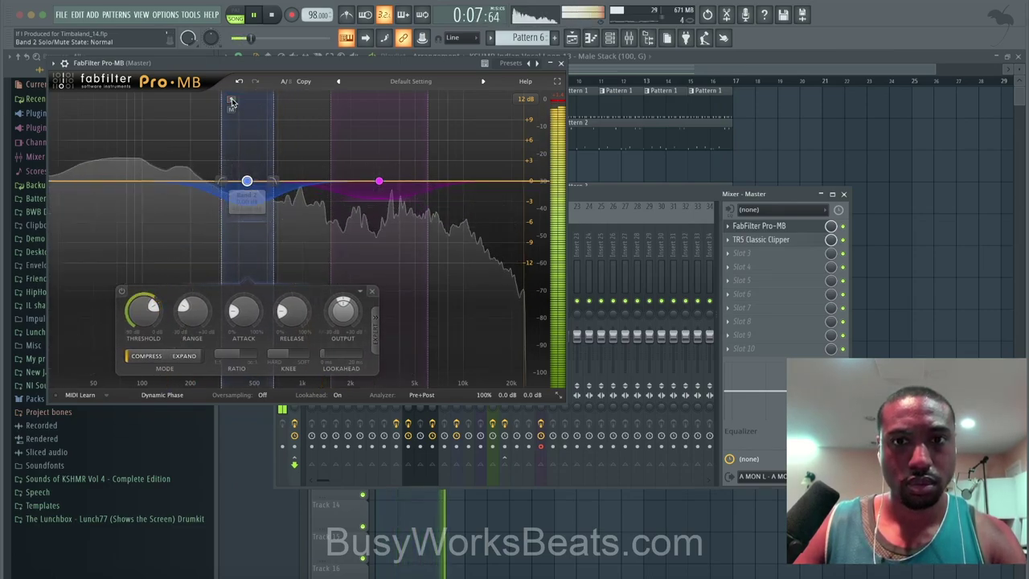
left_click_drag(192, 320, 192, 331)
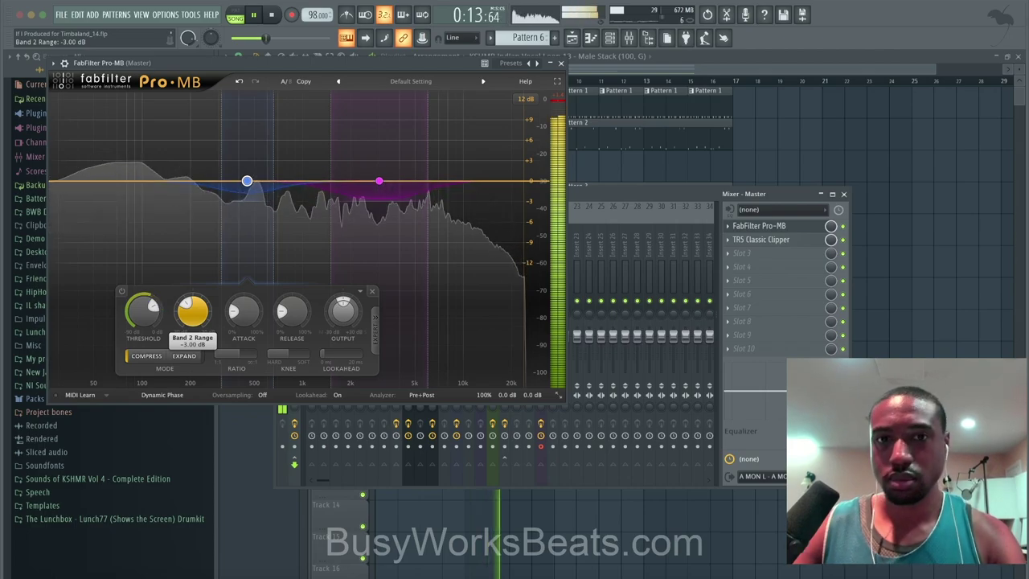
left_click(560, 63)
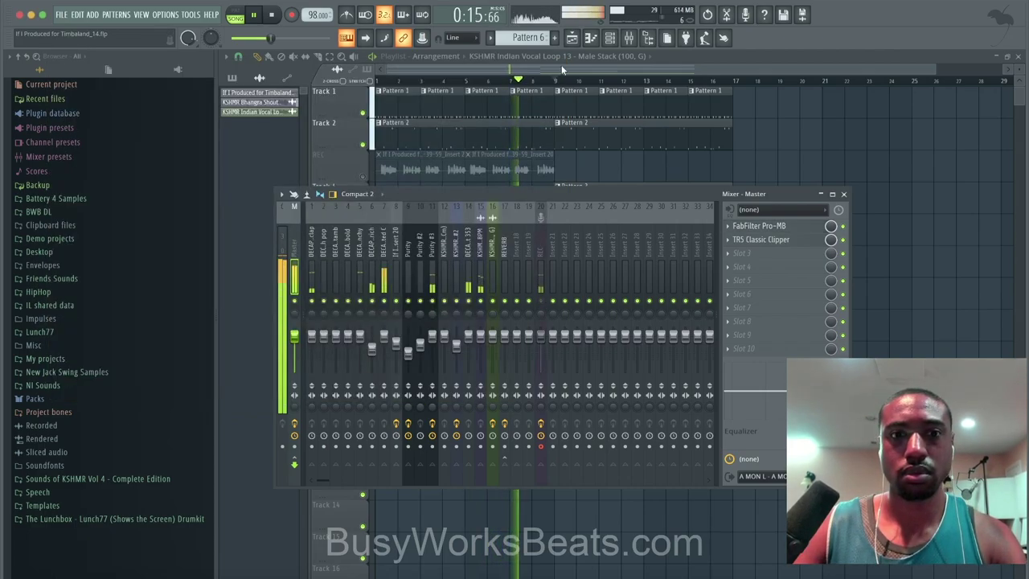
Save the project and hide the browser so the playlist takes the full width
right_click(798, 130)
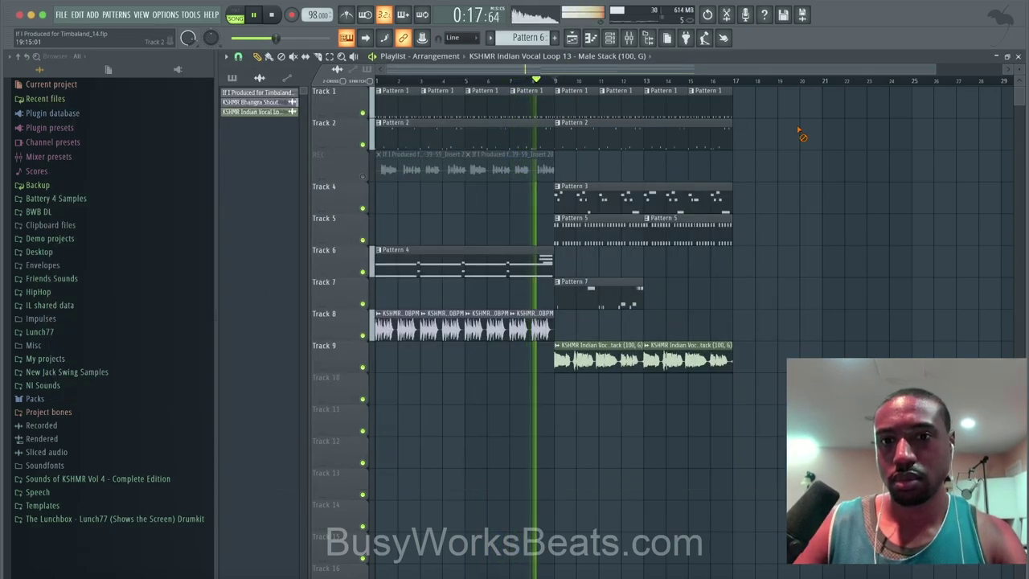
key("super+s")
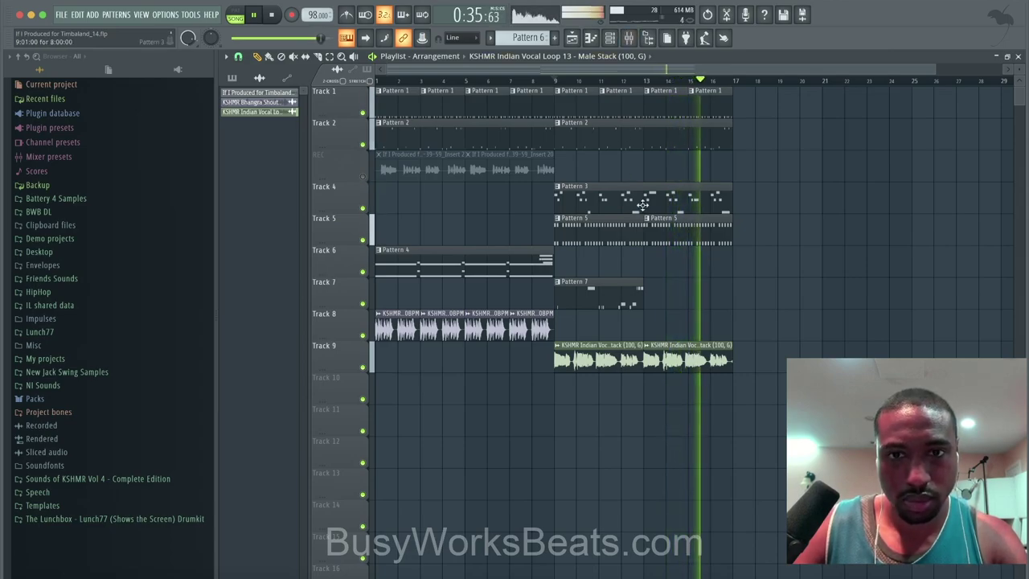
left_click(628, 38)
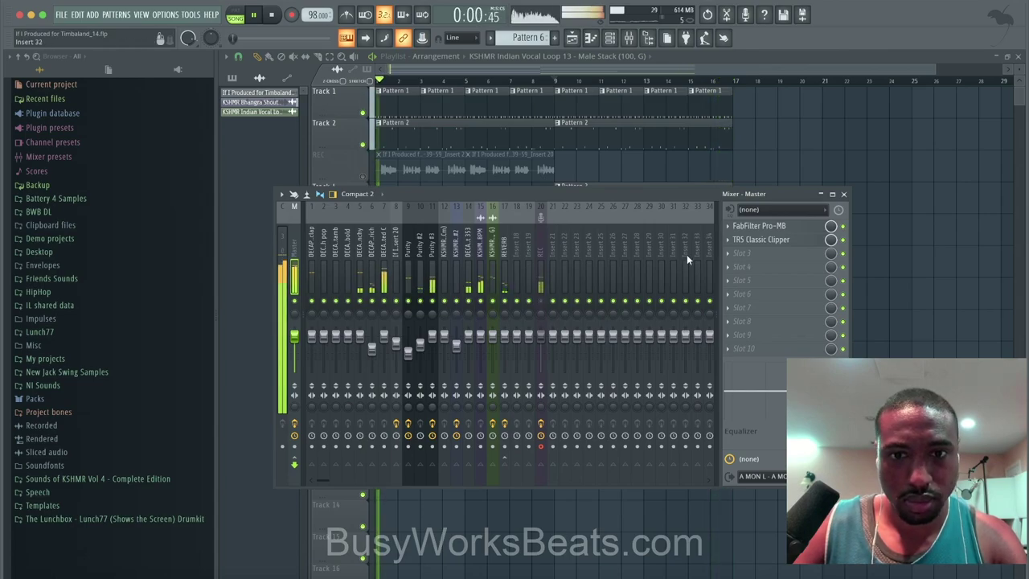
left_click(845, 195)
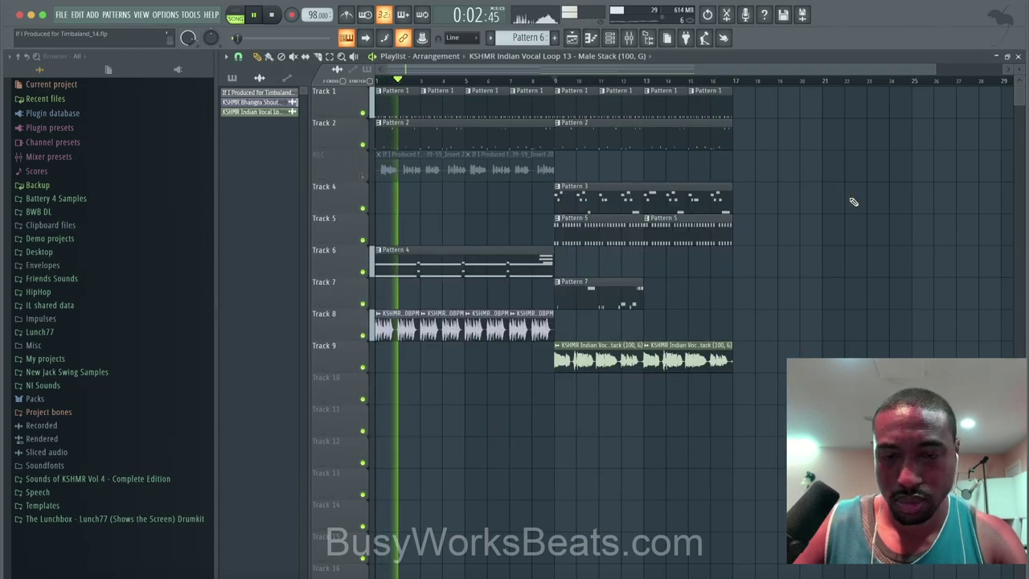
left_click(649, 37)
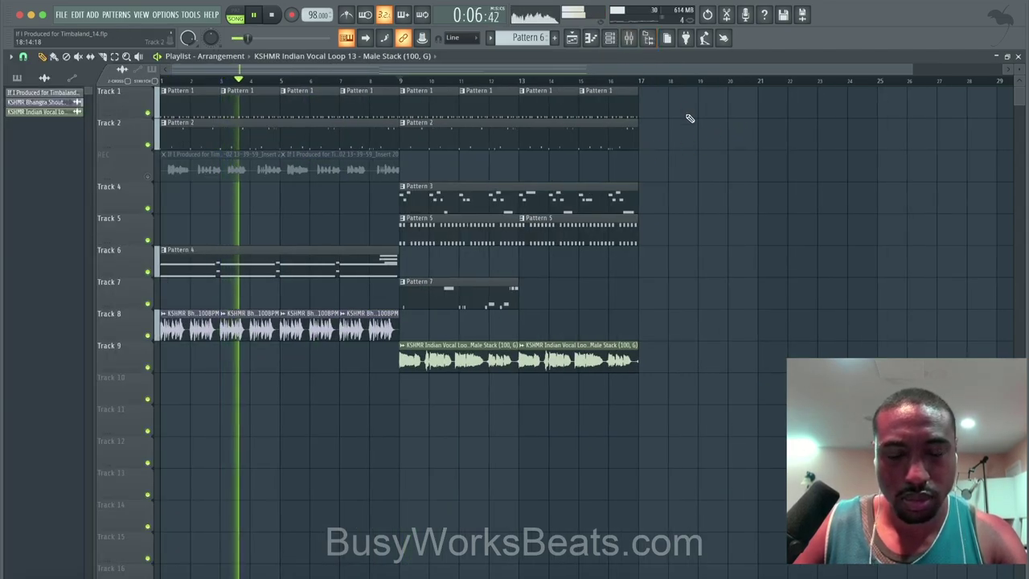
Color all patterns in the playlist picker with a gradient from Medium Orchid (#D260DF) to Pale Violet Red (#DC5282)
left_click(17, 79)
left_click(37, 96)
right_click(48, 195)
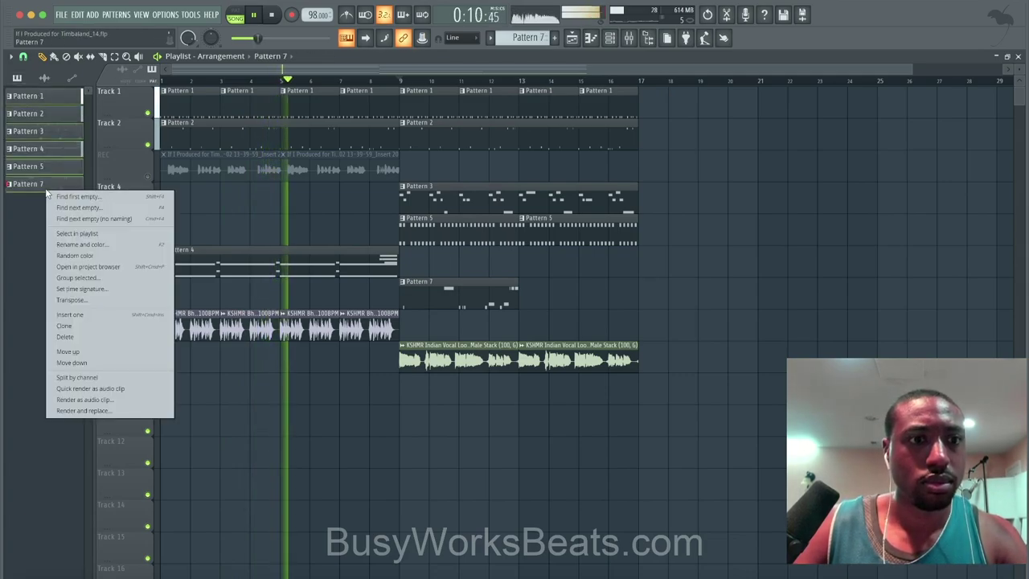
left_click(119, 246)
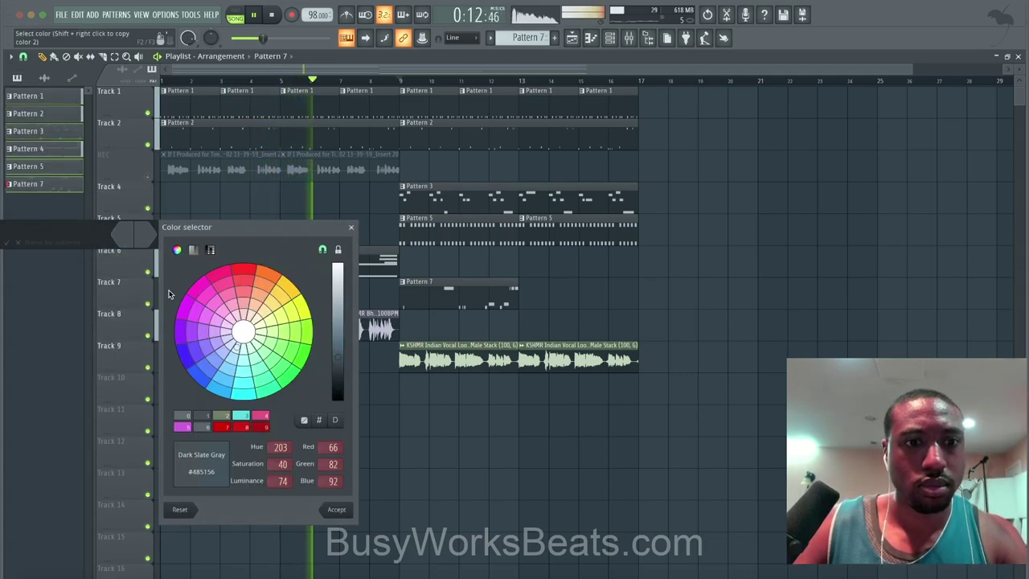
double_click(185, 427)
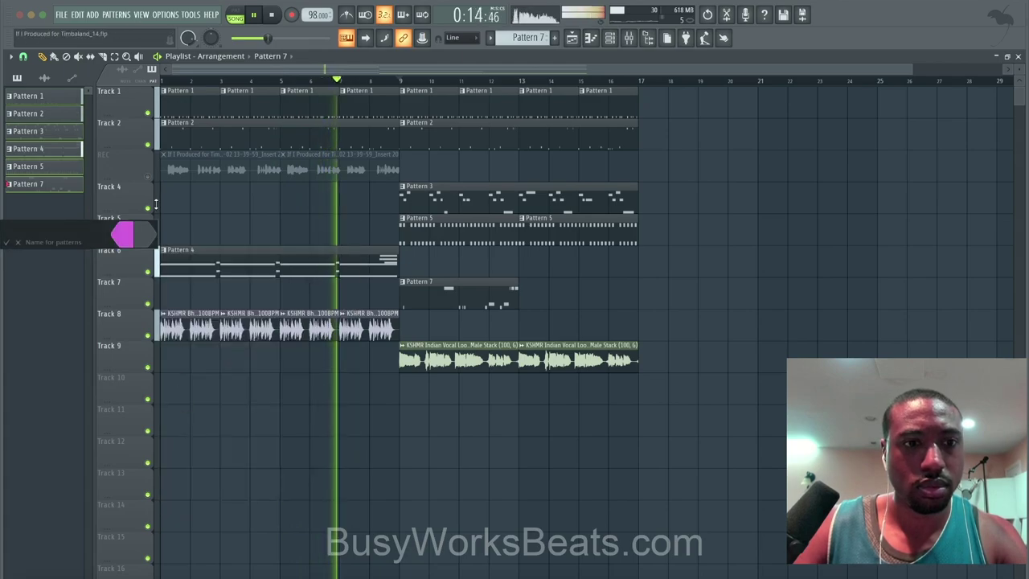
left_click(146, 231)
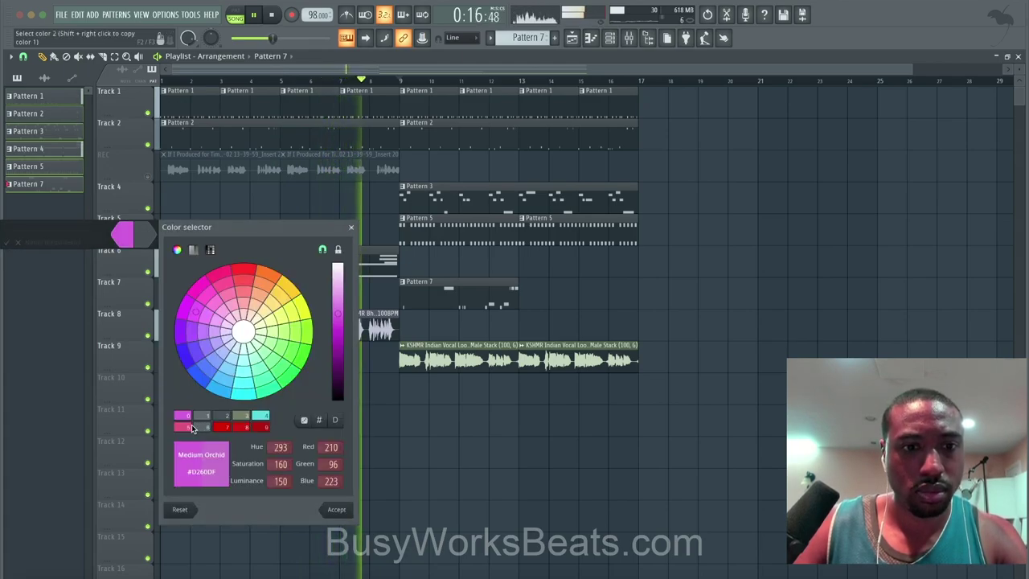
double_click(186, 427)
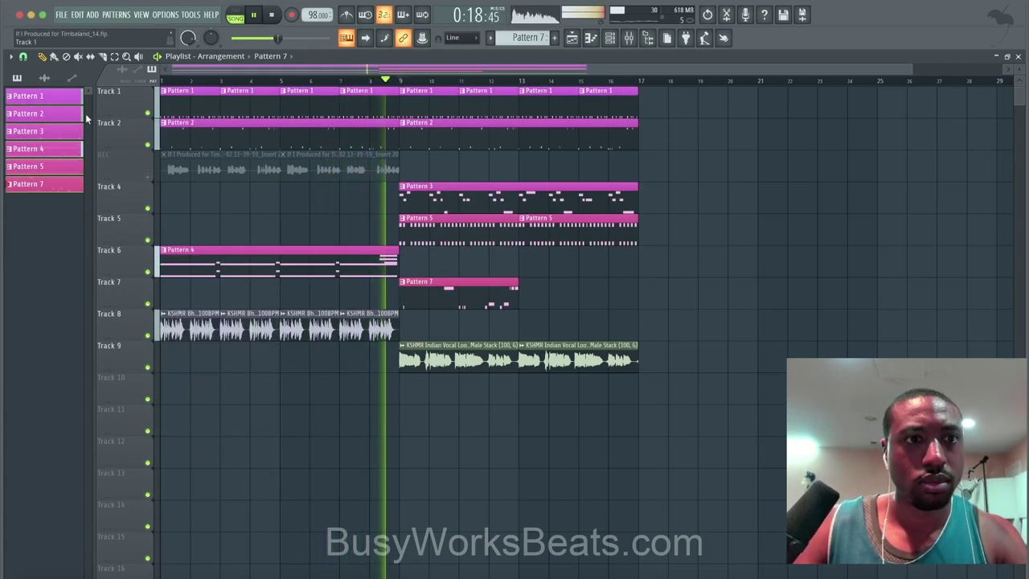
Color all audio clips in the picker with a gradient from turquoise to Pale Violet Red (#DC5282), and save the project
left_click(45, 78)
left_click(65, 112)
right_click(64, 112)
left_click(95, 157)
left_click(129, 153)
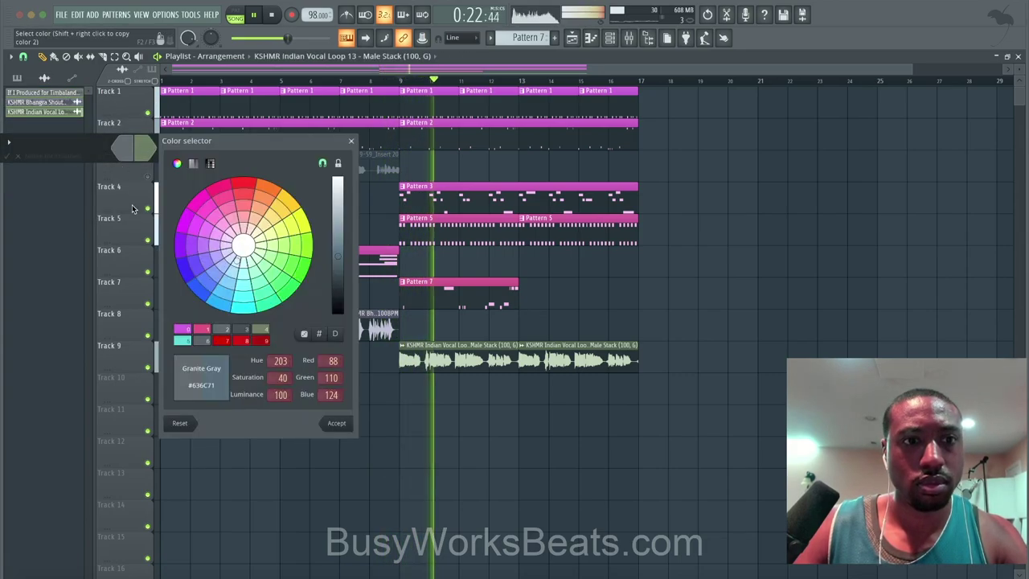
double_click(186, 343)
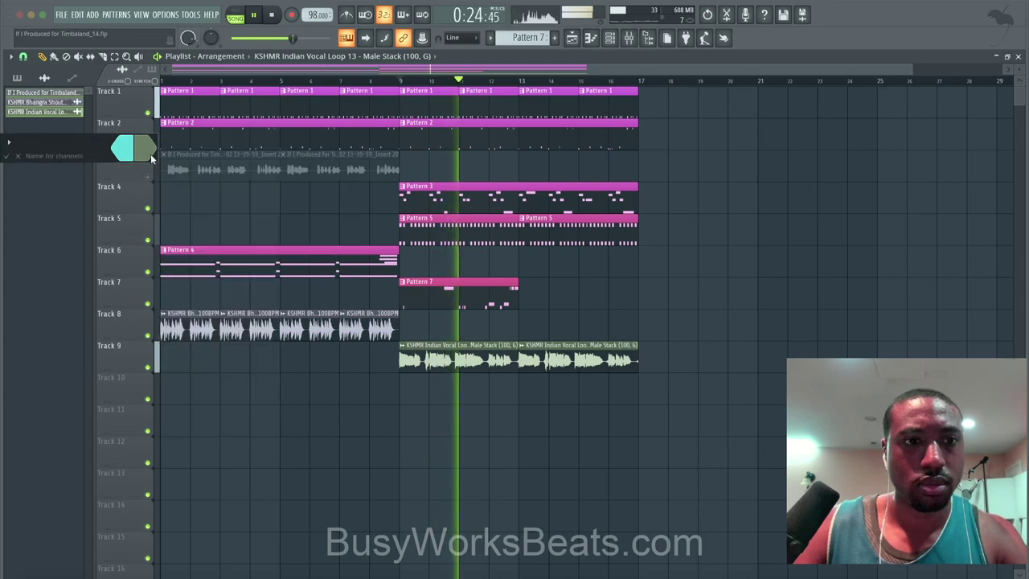
left_click(150, 155)
left_click(202, 329)
left_click(227, 329)
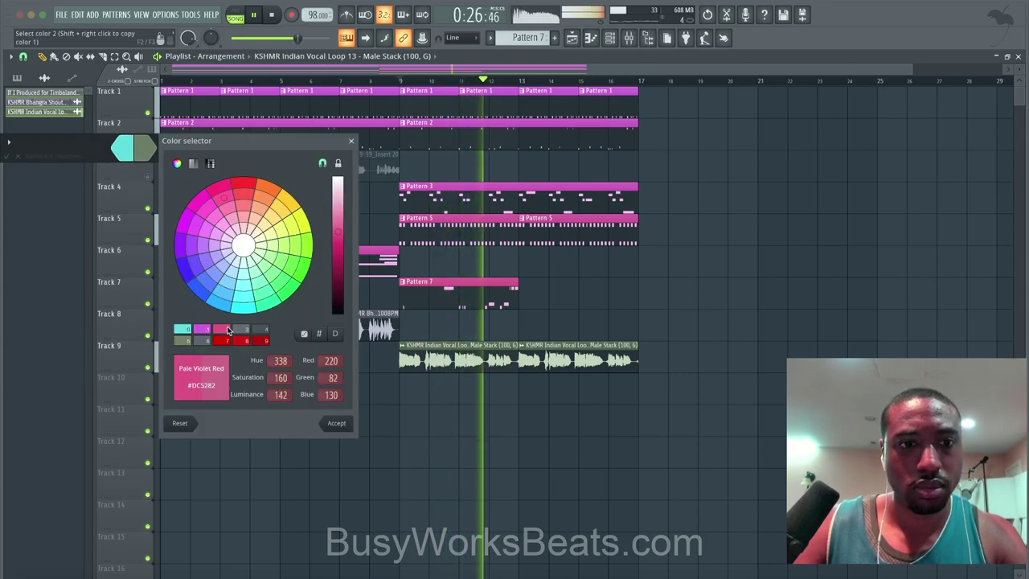
key("Return")
key("Return")
key("super+s")
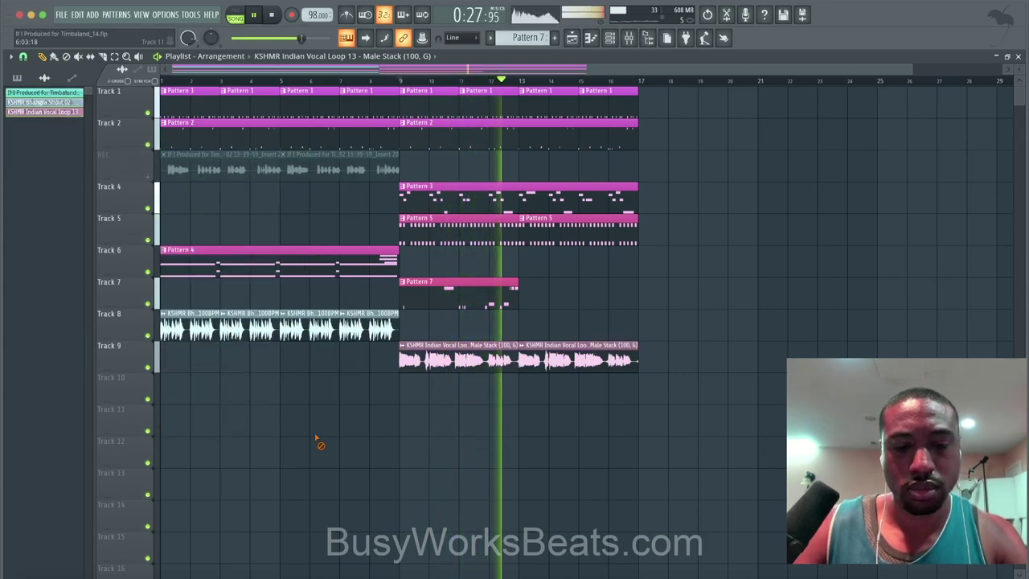
Check the mixer during playback, stop the song, close the mixer, and save the project
left_click(629, 40)
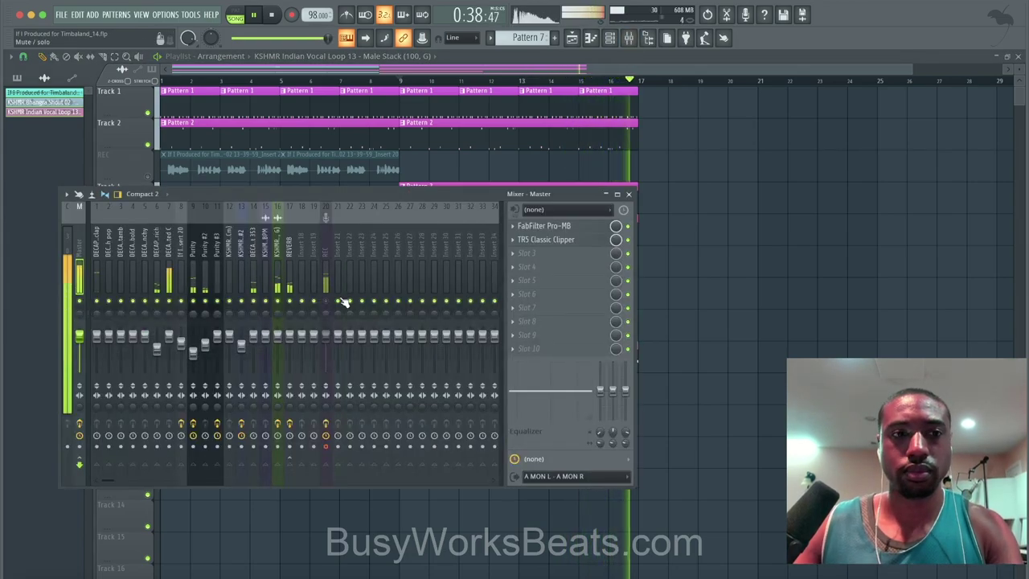
key("space")
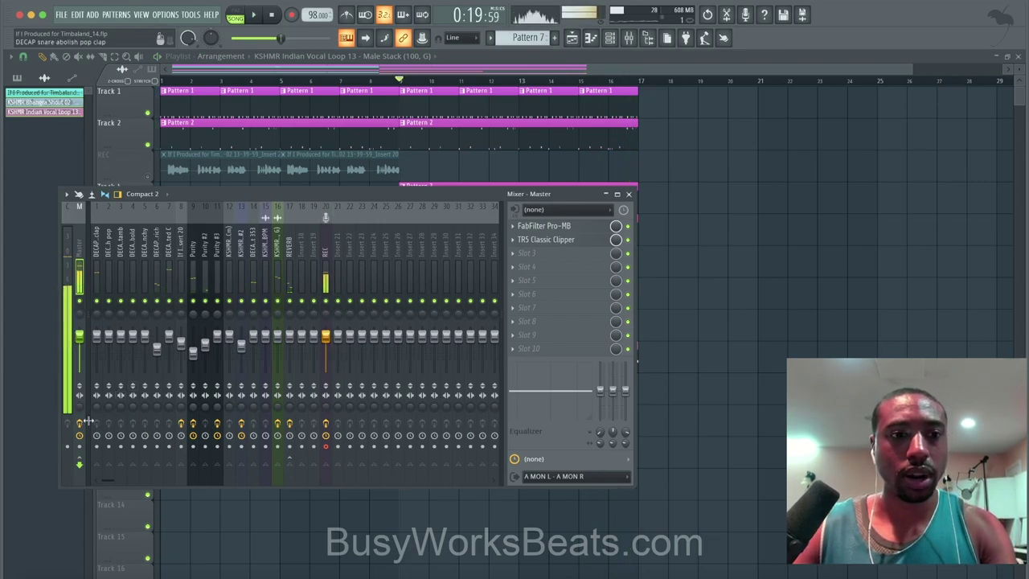
key("ctrl+s")
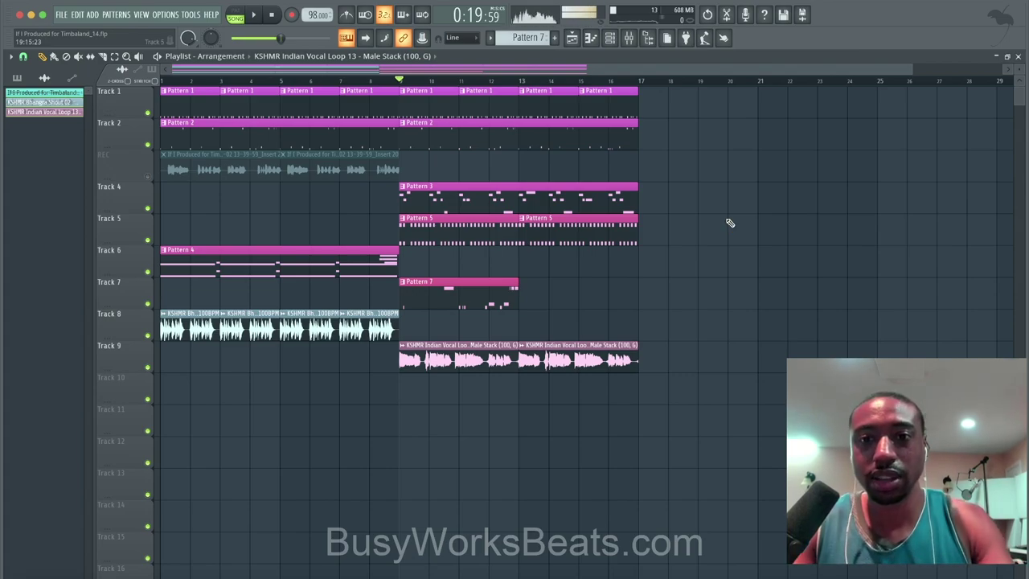
key("ctrl+s")
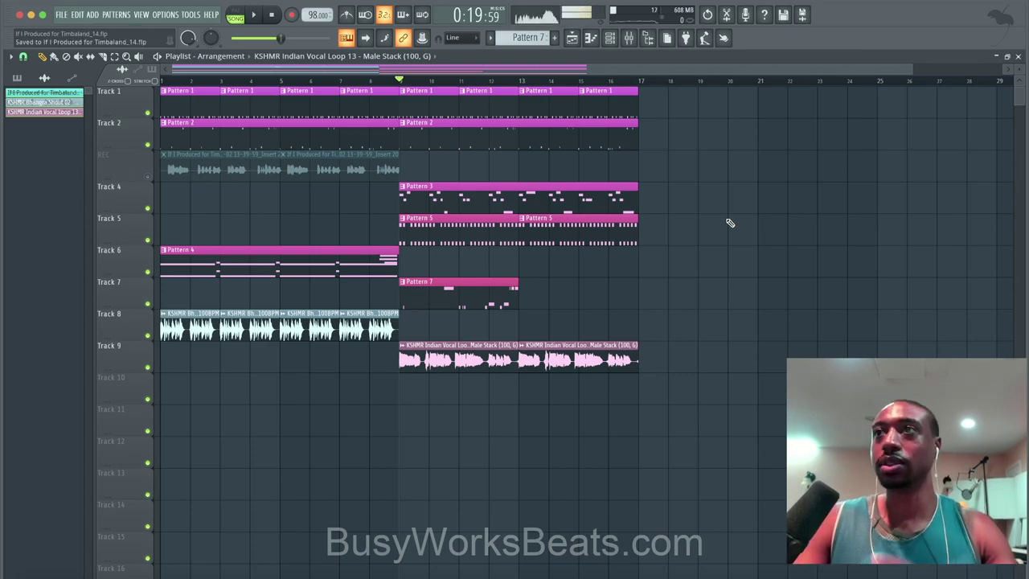